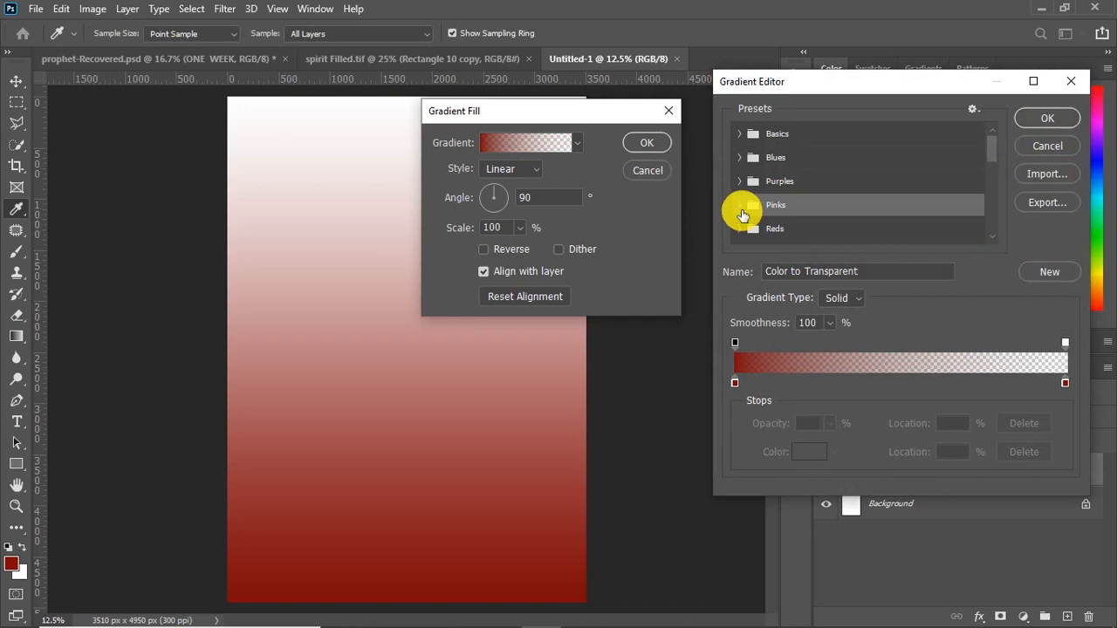
# Load the Red_02 preset from the Reds gradients and recolor its starting stop to dark red 6c0303
pyautogui.click(744, 229)
pyautogui.click(777, 242)
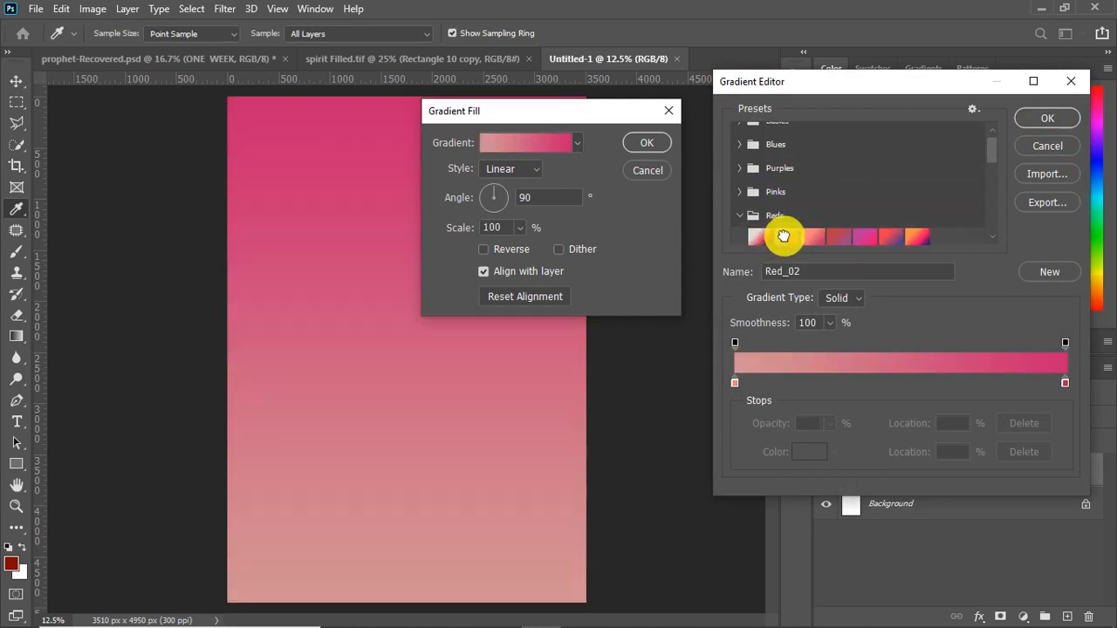
pyautogui.click(735, 383)
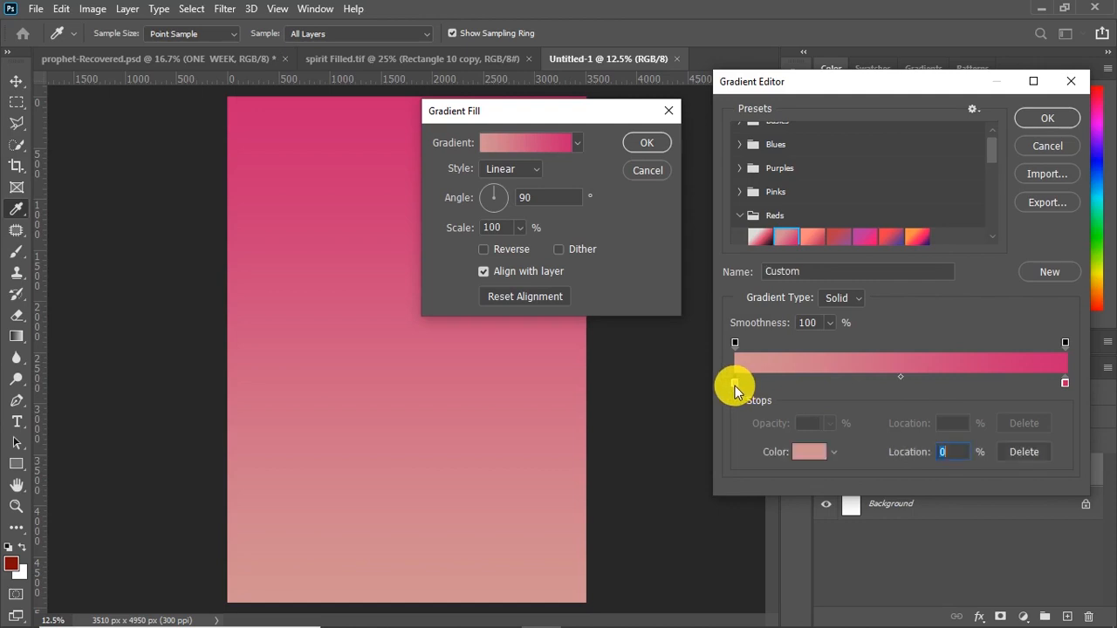
pyautogui.click(809, 452)
pyautogui.moveTo(829, 232)
pyautogui.mouseDown()
pyautogui.moveTo(835, 219)
pyautogui.moveTo(841, 228)
pyautogui.mouseUp()
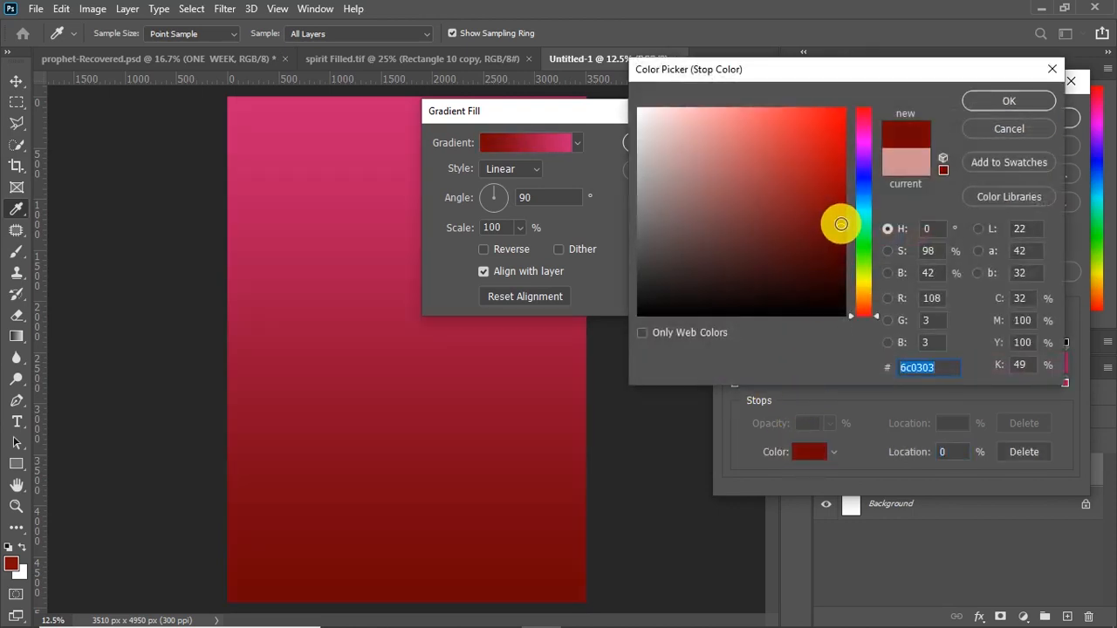
pyautogui.click(984, 101)
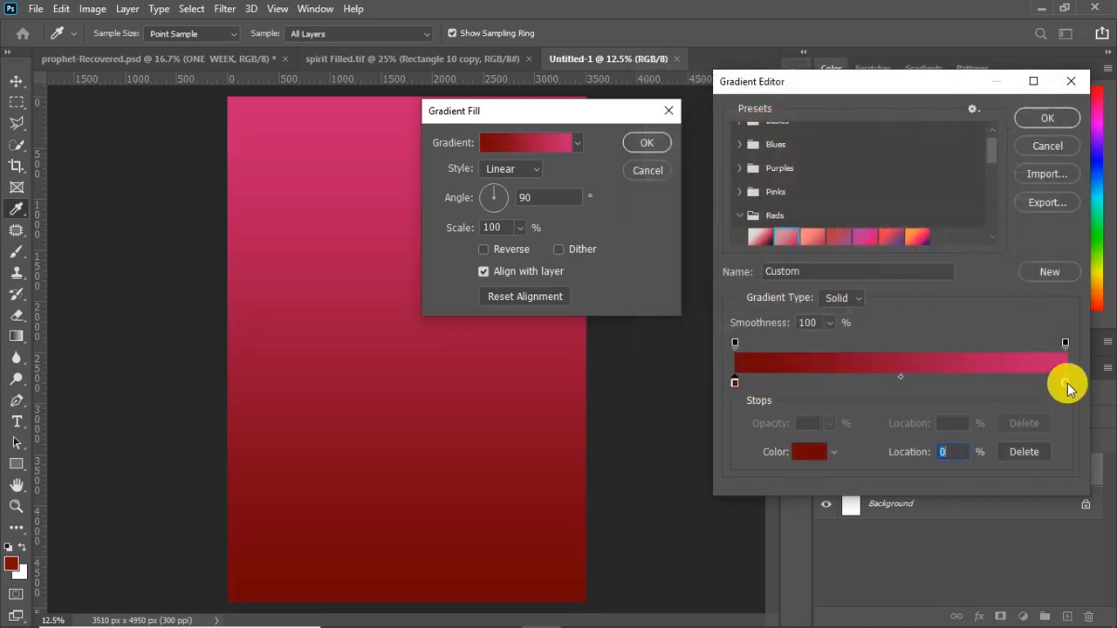
# Recolor the gradient's end stop at 100% to white, ffffff
pyautogui.doubleClick(1067, 390)
pyautogui.moveTo(788, 190); pyautogui.dragTo(536, 90)
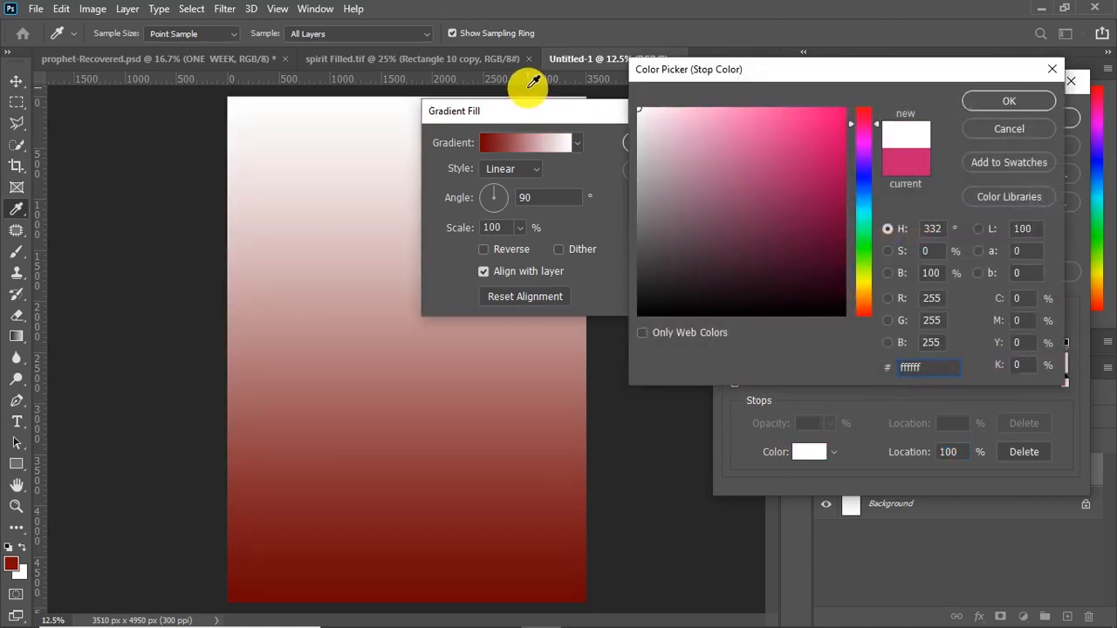
pyautogui.click(981, 101)
# Add a middle color stop at 42% on the gradient and color it dark red 6c0606
pyautogui.click(874, 381)
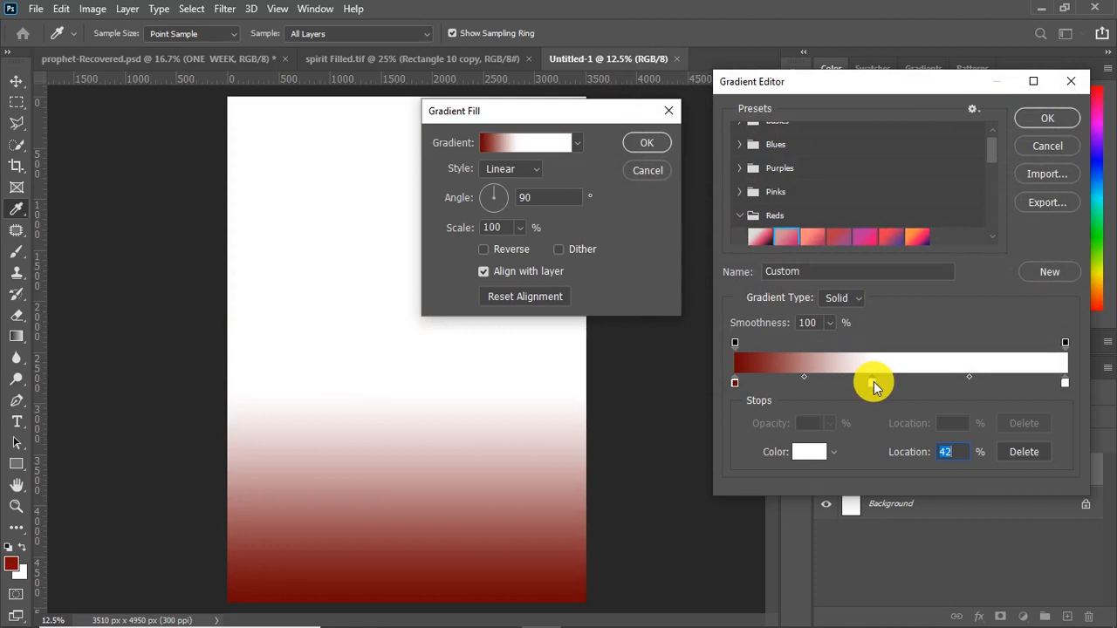
pyautogui.doubleClick(875, 382)
pyautogui.click(833, 221)
pyautogui.moveTo(832, 229)
pyautogui.mouseDown()
pyautogui.moveTo(832, 247)
pyautogui.moveTo(834, 229)
pyautogui.mouseUp()
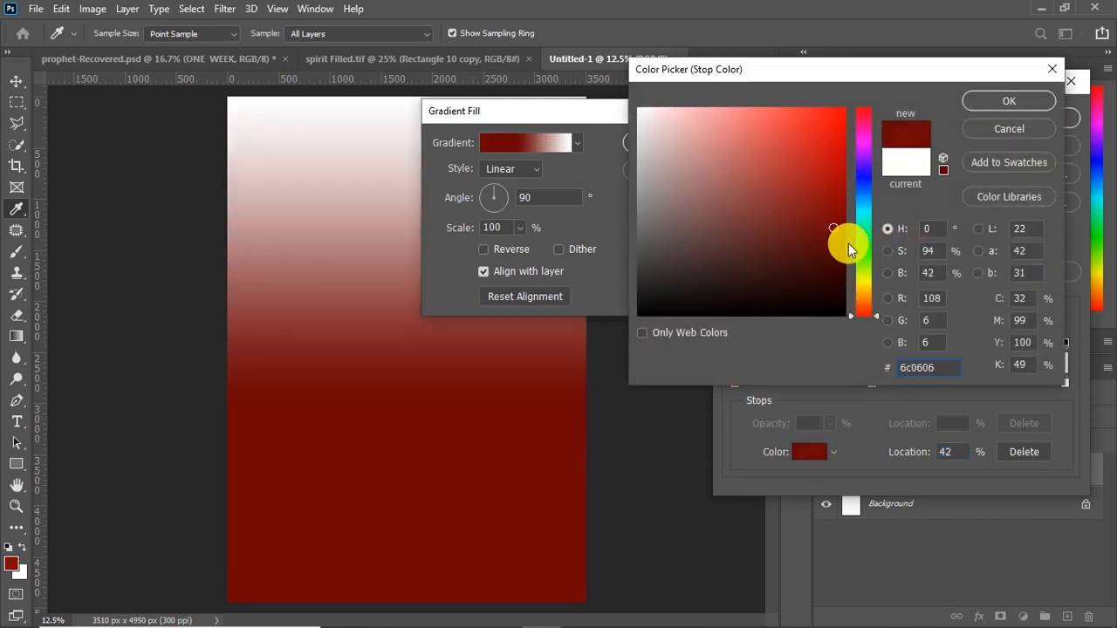
pyautogui.click(1008, 100)
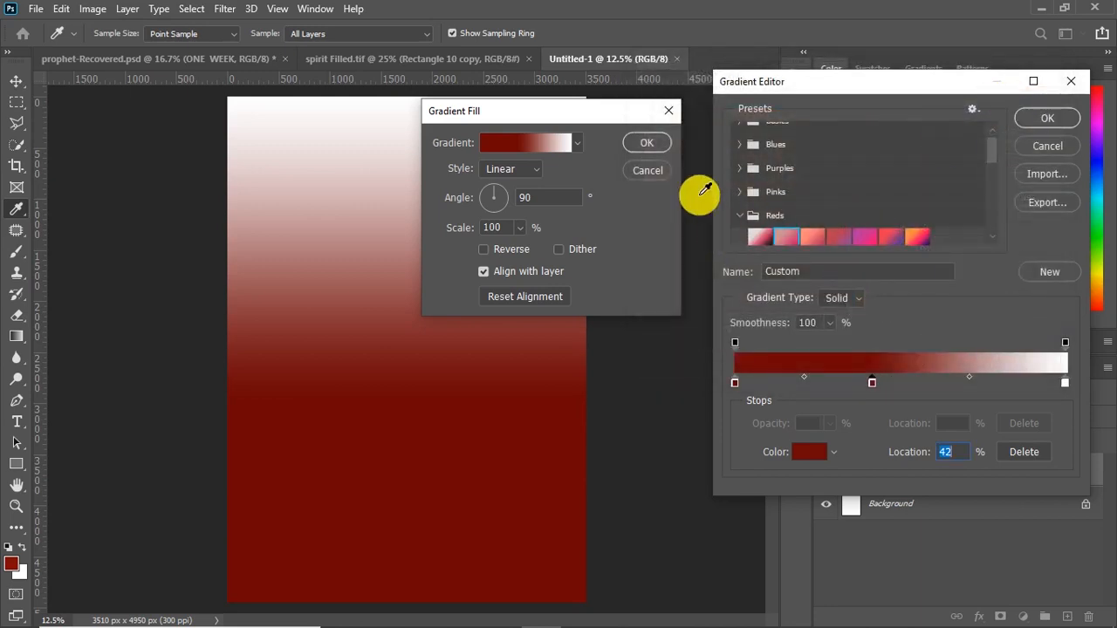
# Shift the middle dark red stop to 25% and apply the gradient fill to the canvas
pyautogui.click(964, 381)
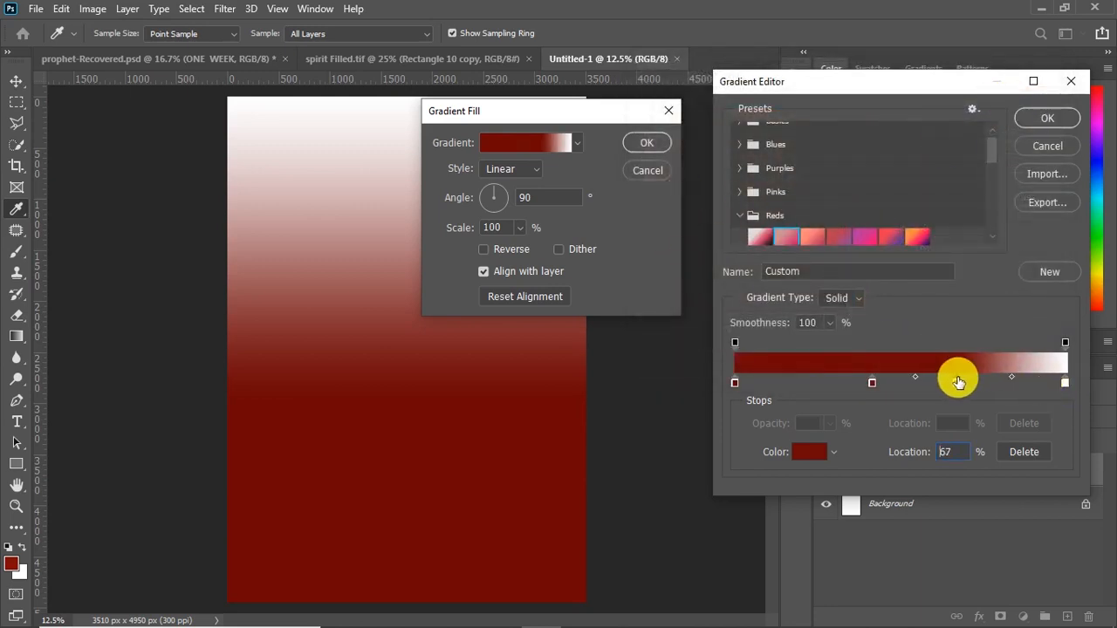
pyautogui.click(1019, 451)
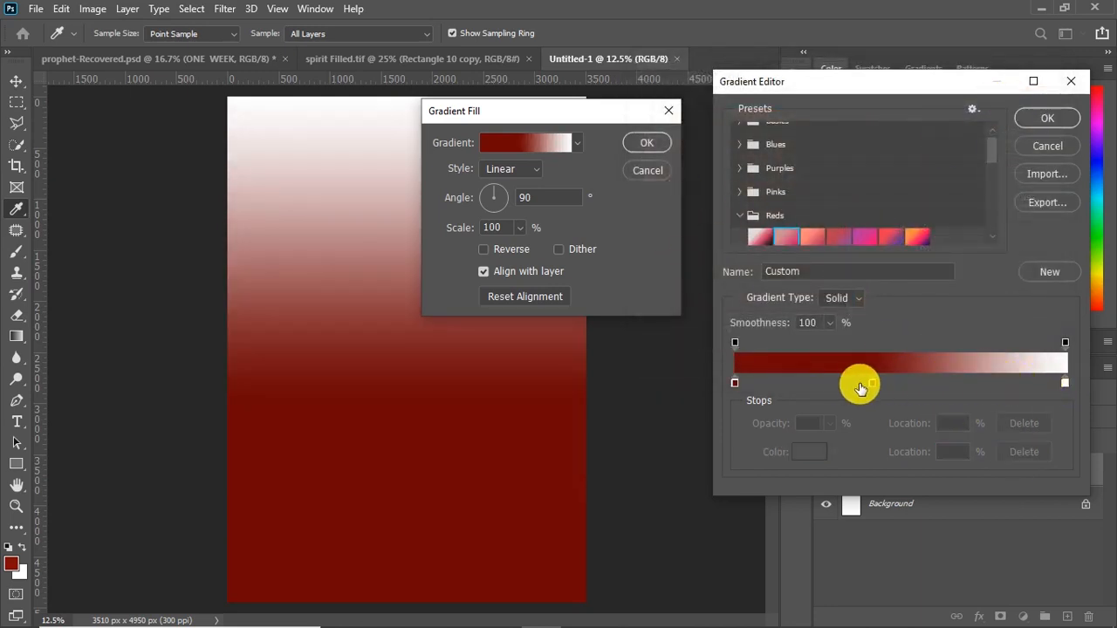
pyautogui.moveTo(849, 387); pyautogui.dragTo(846, 388)
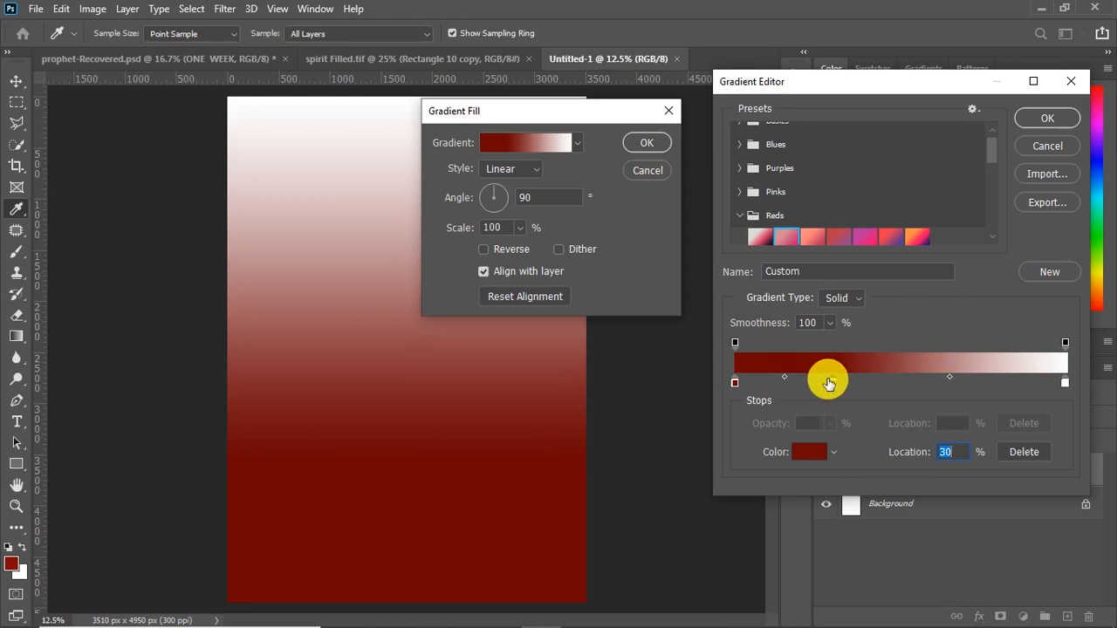
pyautogui.moveTo(828, 384); pyautogui.dragTo(818, 388)
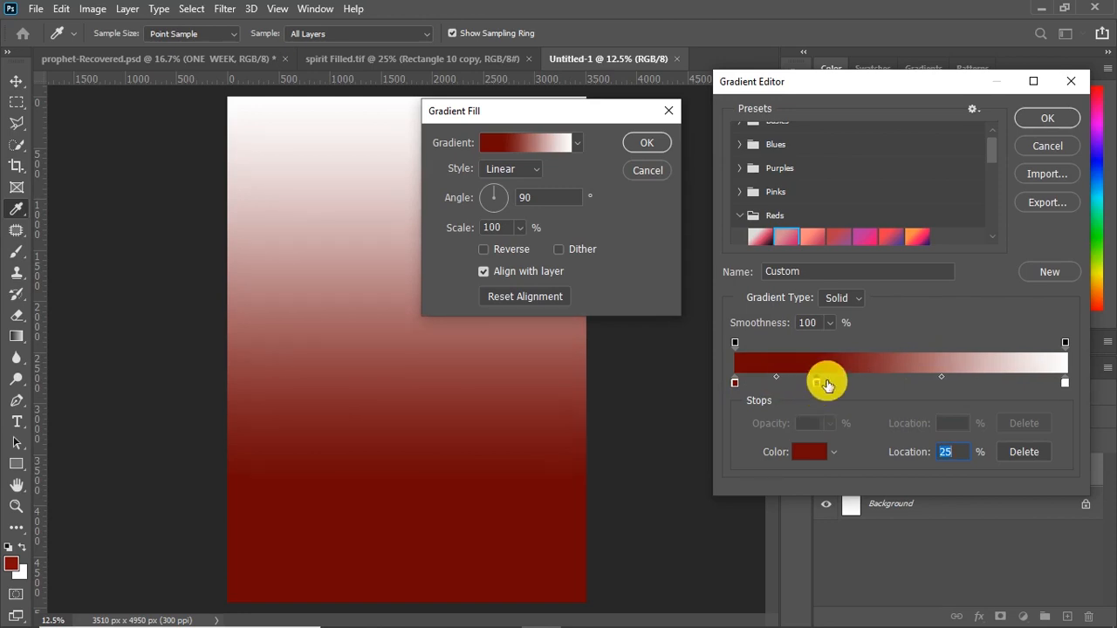
pyautogui.click(1049, 123)
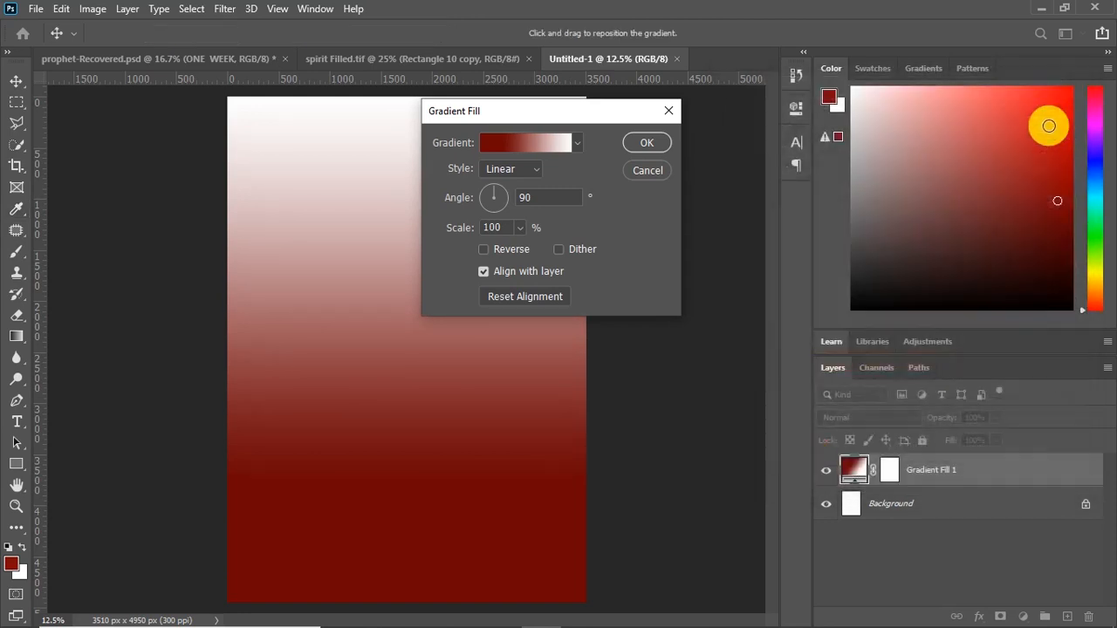
pyautogui.click(647, 143)
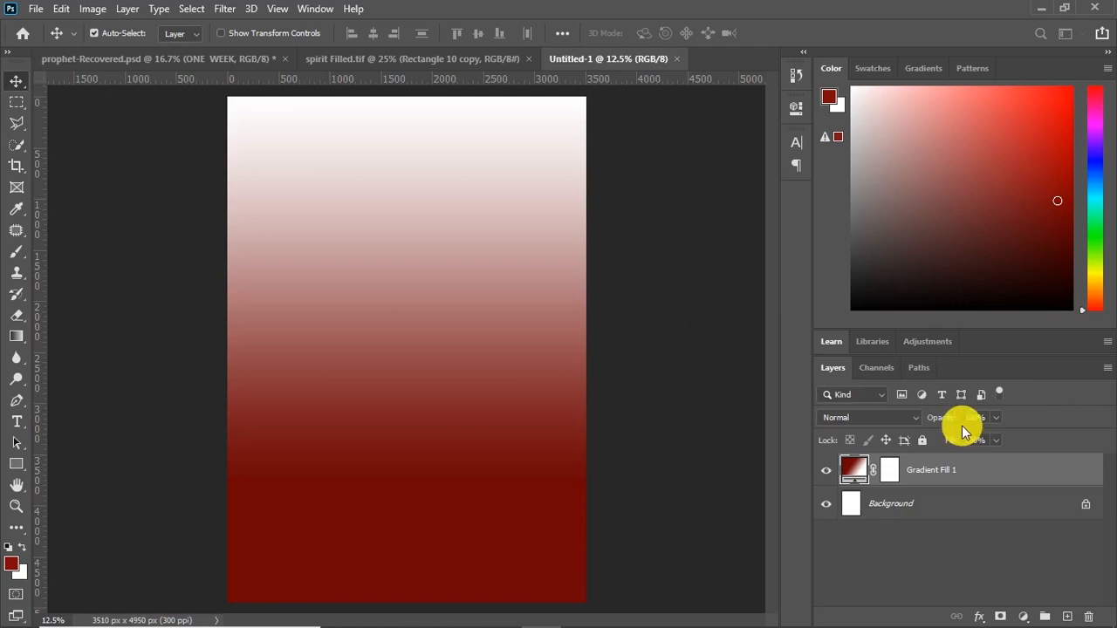
# Rasterize the Gradient Fill 1 layer and erase its upper part with a 1100 px soft Eraser at 71% opacity and 75% flow
pyautogui.rightClick(934, 470)
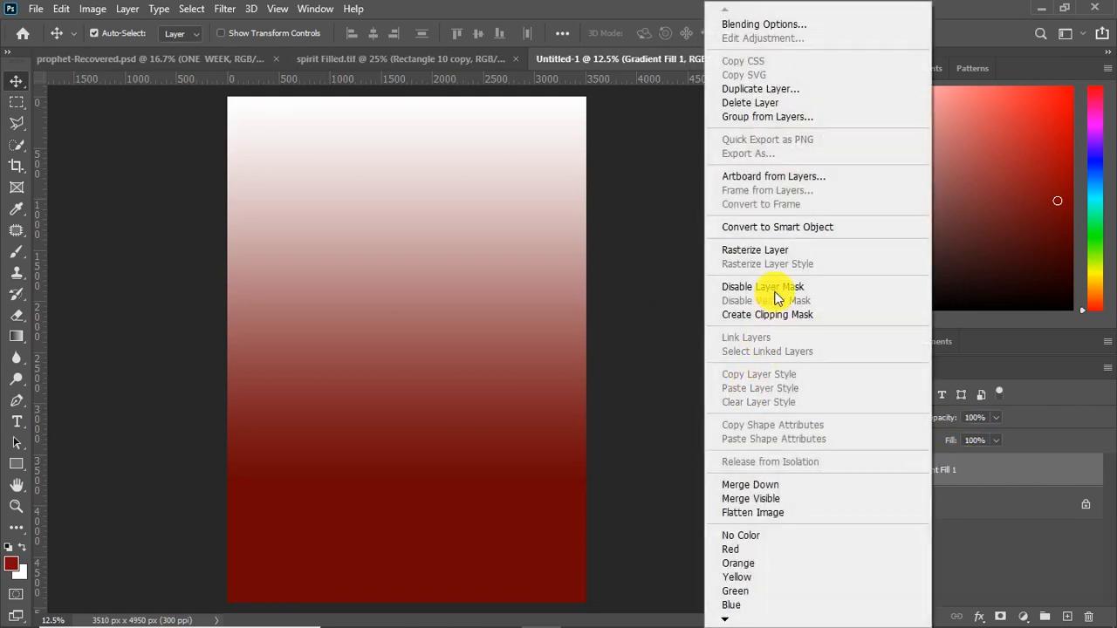
pyautogui.click(768, 250)
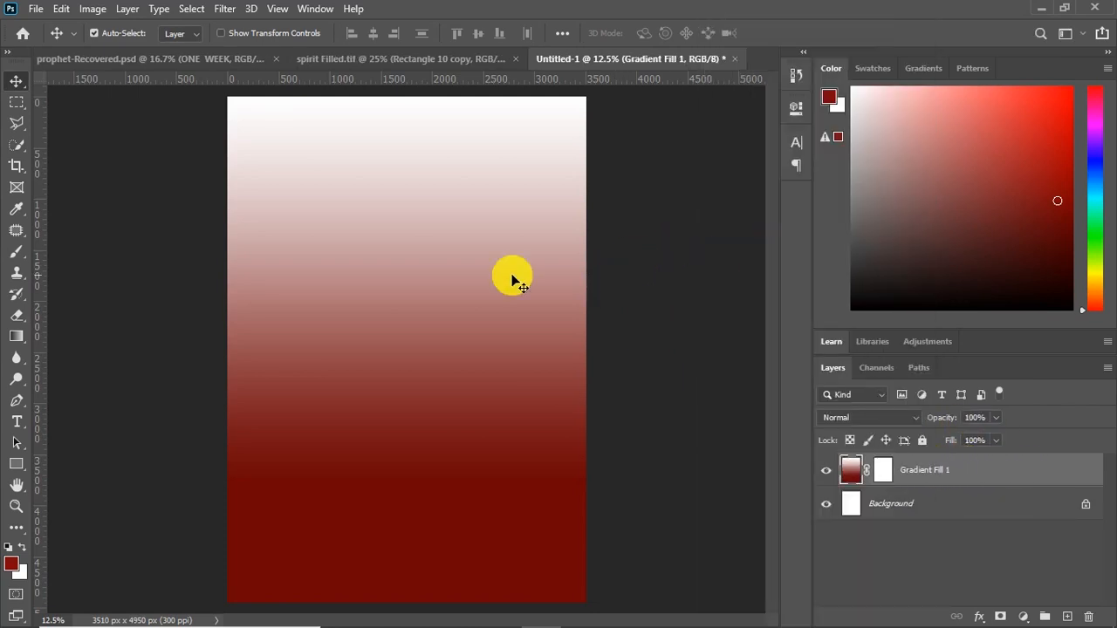
pyautogui.click(13, 323)
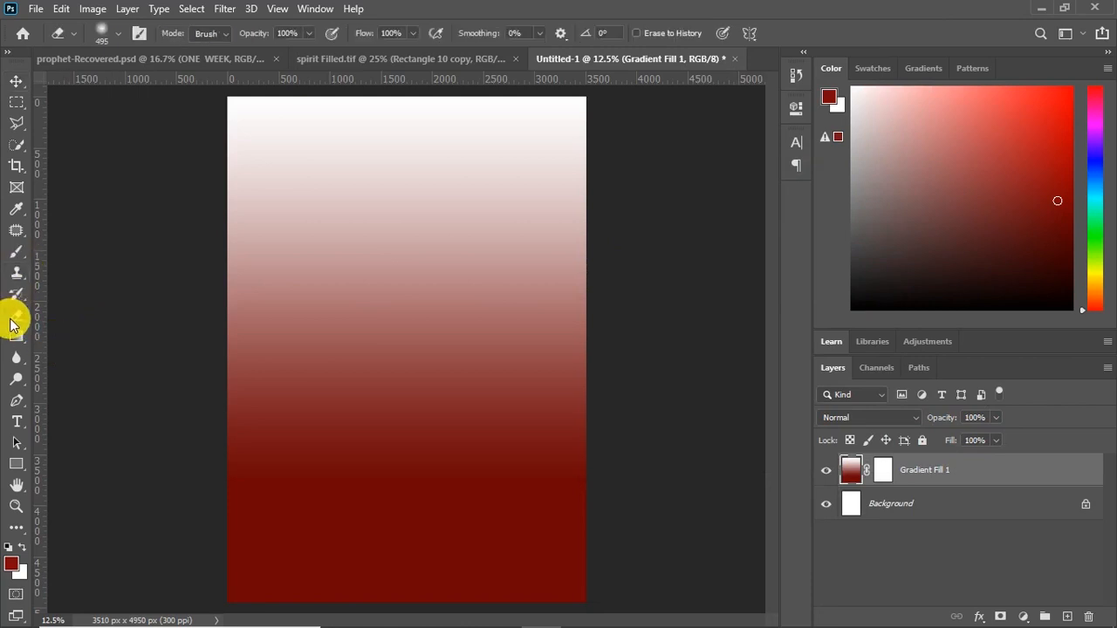
pyautogui.moveTo(553, 220)
pyautogui.mouseDown()
pyautogui.moveTo(572, 209)
pyautogui.moveTo(415, 206)
pyautogui.moveTo(259, 233)
pyautogui.moveTo(553, 163)
pyautogui.moveTo(294, 137)
pyautogui.moveTo(381, 189)
pyautogui.moveTo(586, 242)
pyautogui.moveTo(360, 223)
pyautogui.moveTo(235, 269)
pyautogui.moveTo(586, 264)
pyautogui.moveTo(373, 228)
pyautogui.mouseUp()
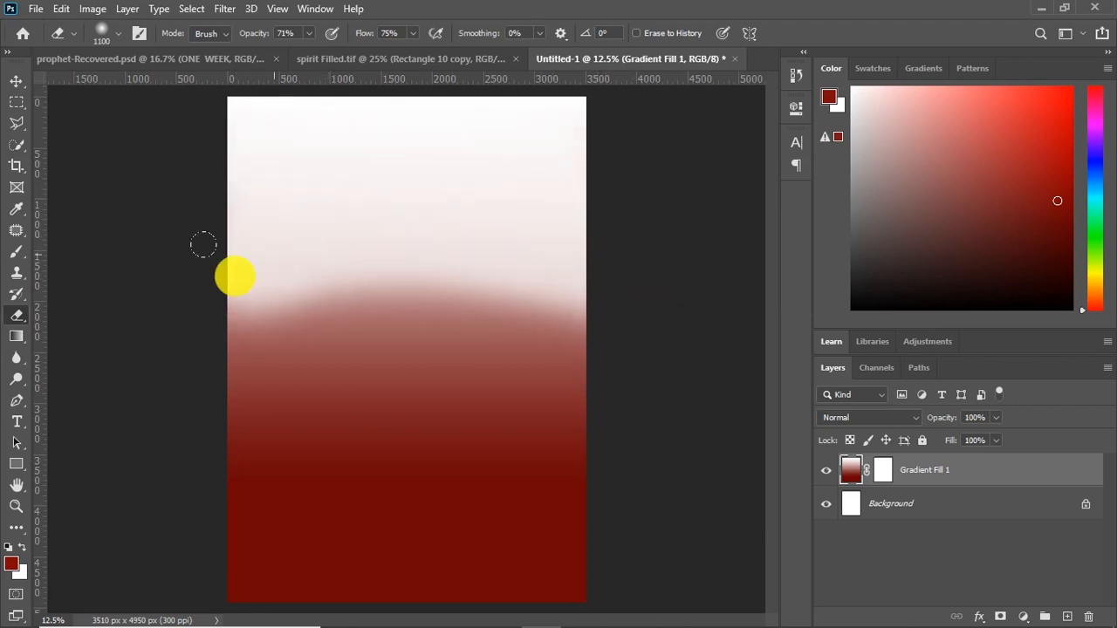
pyautogui.moveTo(210, 300)
pyautogui.mouseDown()
pyautogui.moveTo(561, 309)
pyautogui.moveTo(427, 255)
pyautogui.mouseUp()
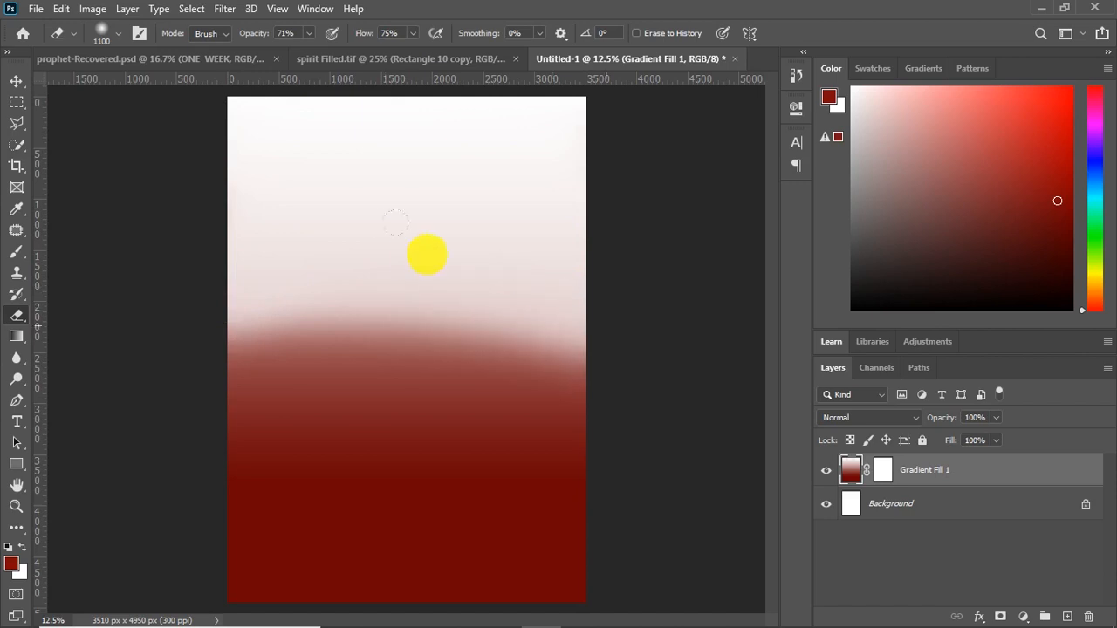
pyautogui.click(13, 84)
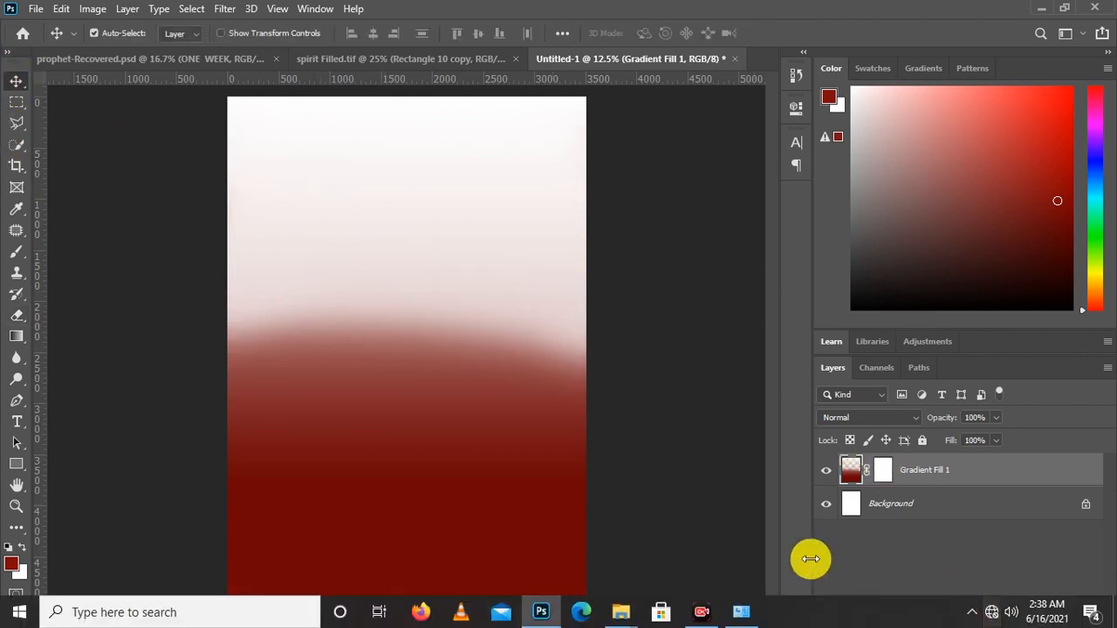
# Switch to File Explorer and place the striped image flat,750x1000,075,f onto the Photoshop canvas
pyautogui.moveTo(623, 611)
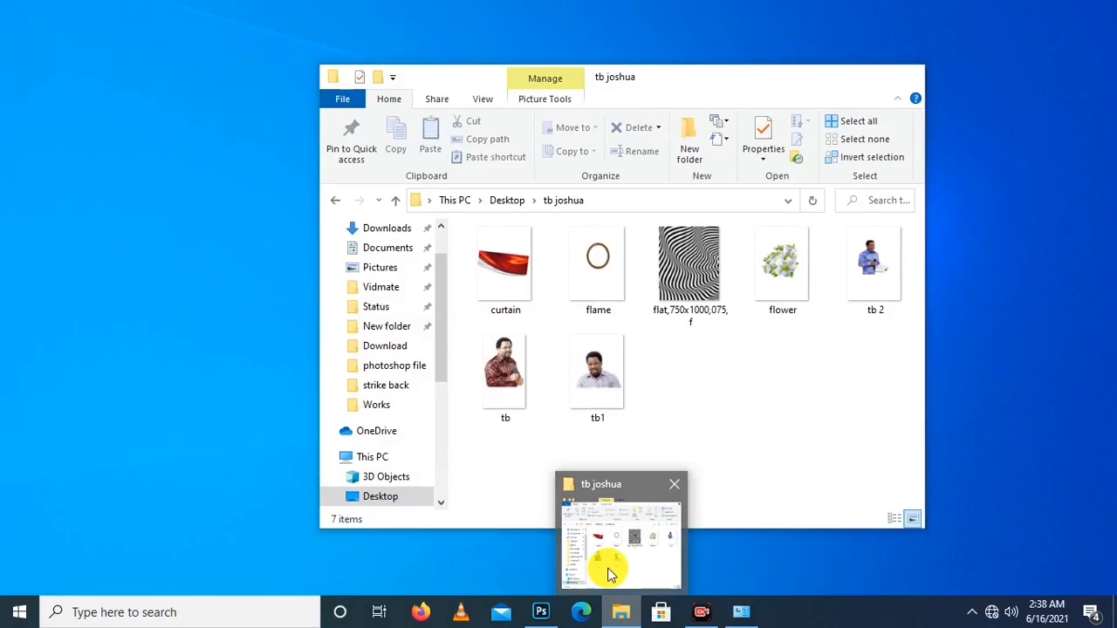
pyautogui.click(608, 568)
pyautogui.moveTo(713, 78); pyautogui.dragTo(1011, 67)
pyautogui.moveTo(983, 251); pyautogui.dragTo(471, 406)
pyautogui.moveTo(402, 475); pyautogui.dragTo(412, 450)
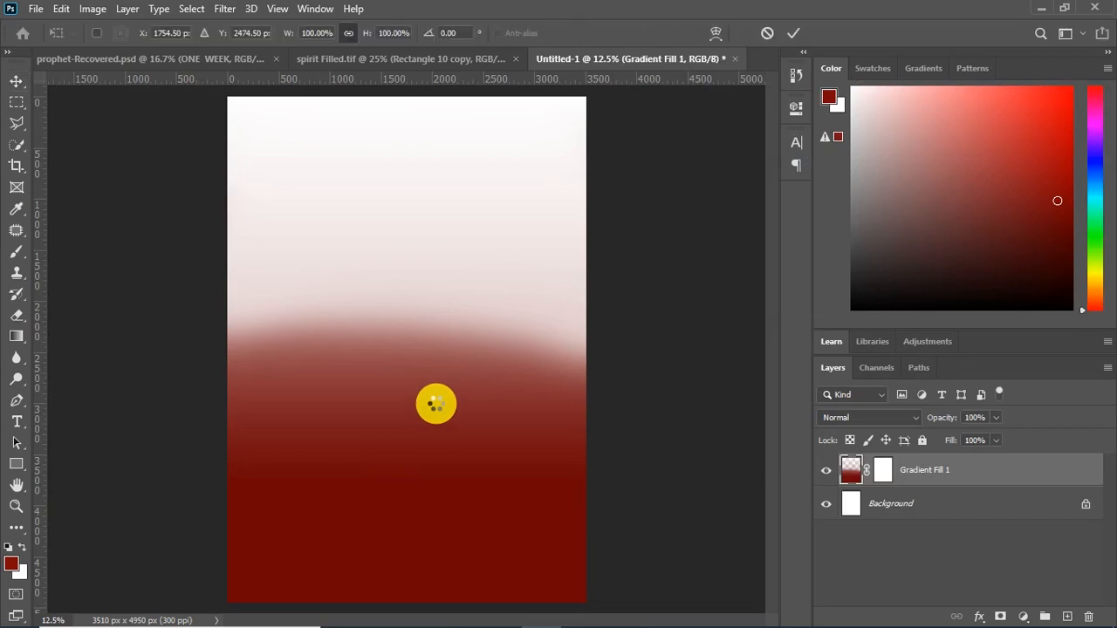
# Lower the striped image and enlarge it past the canvas sides, leaving a narrow strip uncovered at the canvas top
pyautogui.moveTo(462, 301); pyautogui.dragTo(461, 358)
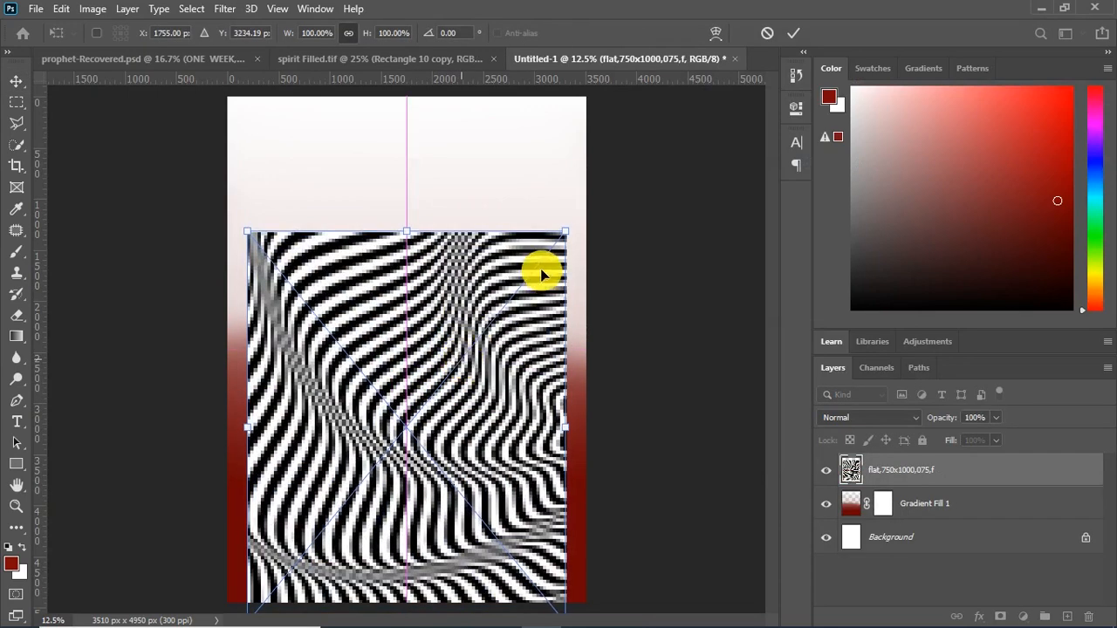
pyautogui.moveTo(566, 220); pyautogui.dragTo(597, 190)
pyautogui.moveTo(244, 193); pyautogui.dragTo(202, 142)
pyautogui.press('Return')
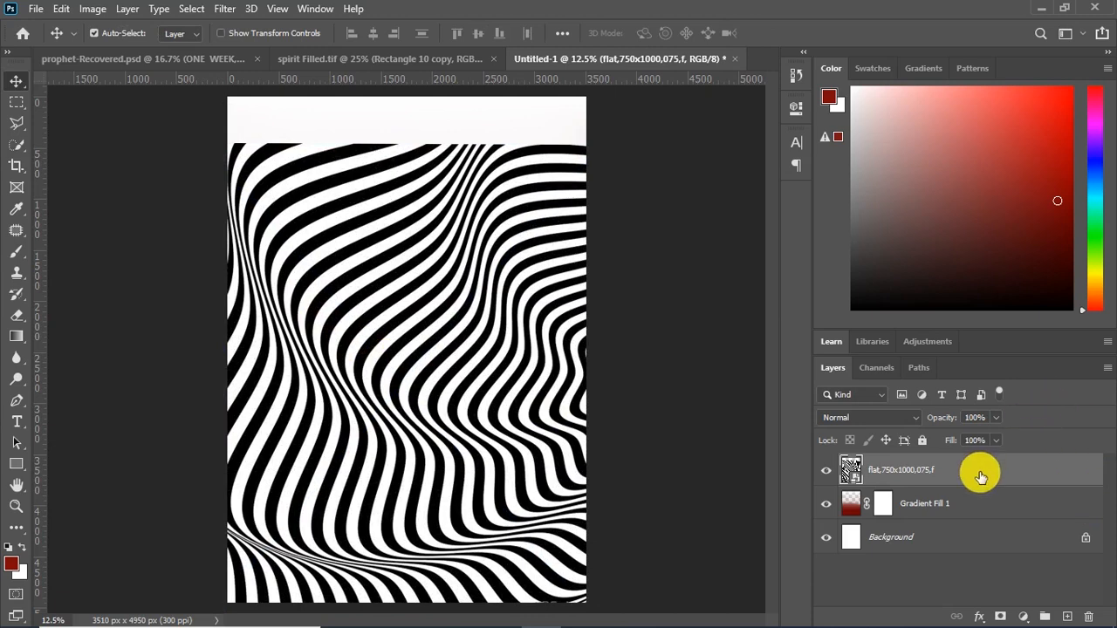
# Rasterize the striped layer and partly erase the stripes in its upper area with the soft Eraser
pyautogui.rightClick(903, 468)
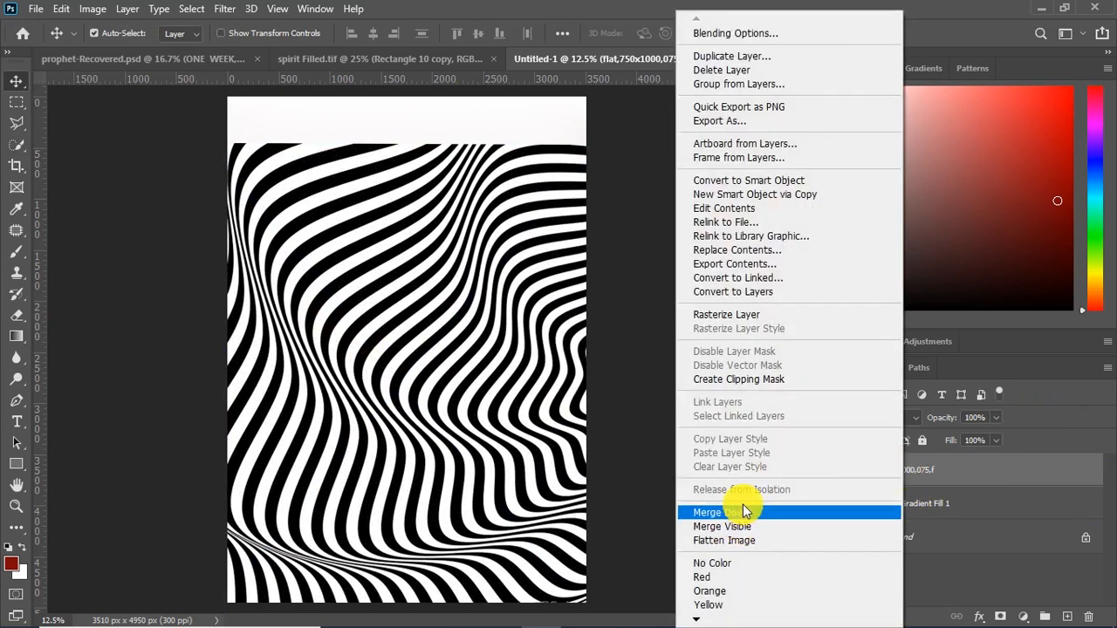
pyautogui.click(741, 317)
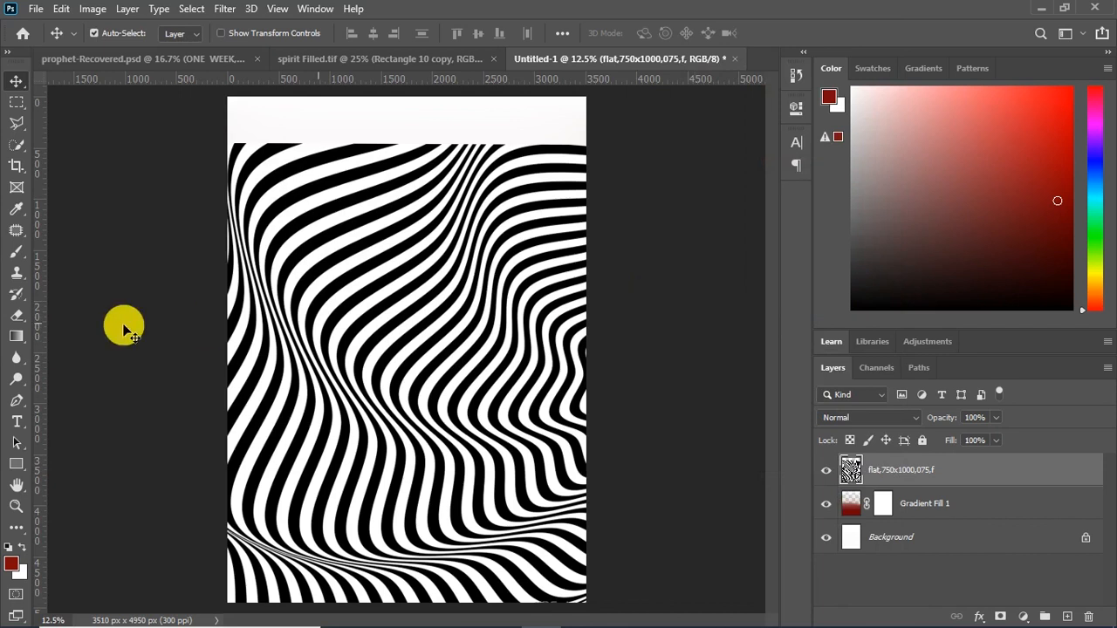
pyautogui.click(9, 317)
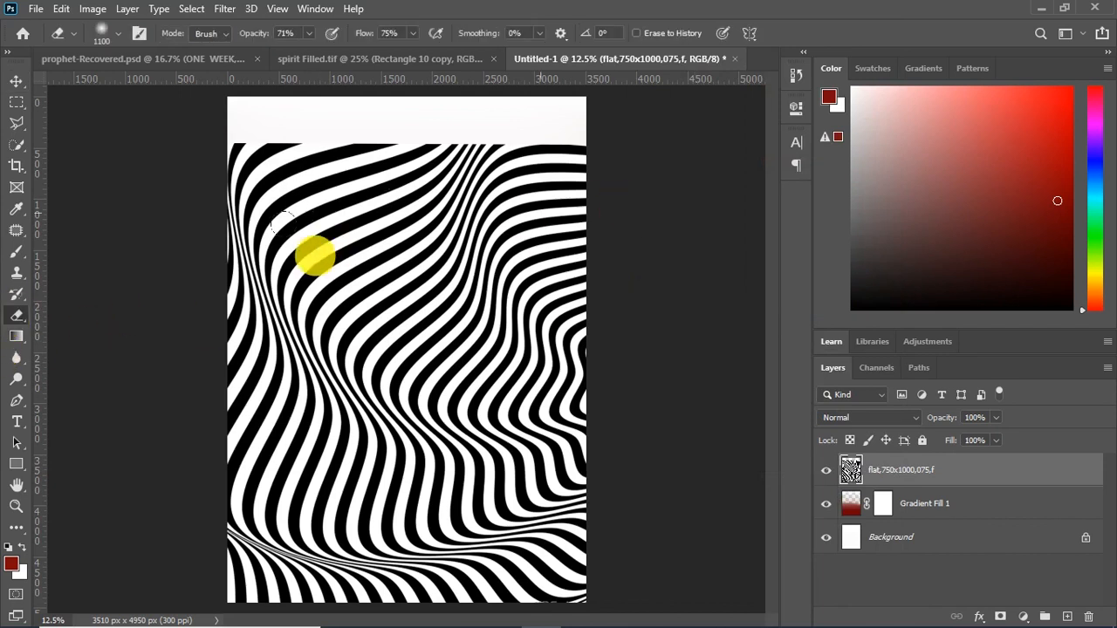
pyautogui.moveTo(681, 142)
pyautogui.mouseDown()
pyautogui.moveTo(439, 103)
pyautogui.moveTo(484, 123)
pyautogui.moveTo(657, 140)
pyautogui.moveTo(516, 117)
pyautogui.moveTo(519, 135)
pyautogui.moveTo(148, 138)
pyautogui.moveTo(185, 125)
pyautogui.moveTo(501, 114)
pyautogui.moveTo(545, 129)
pyautogui.moveTo(577, 160)
pyautogui.moveTo(503, 223)
pyautogui.moveTo(307, 239)
pyautogui.moveTo(288, 161)
pyautogui.mouseUp()
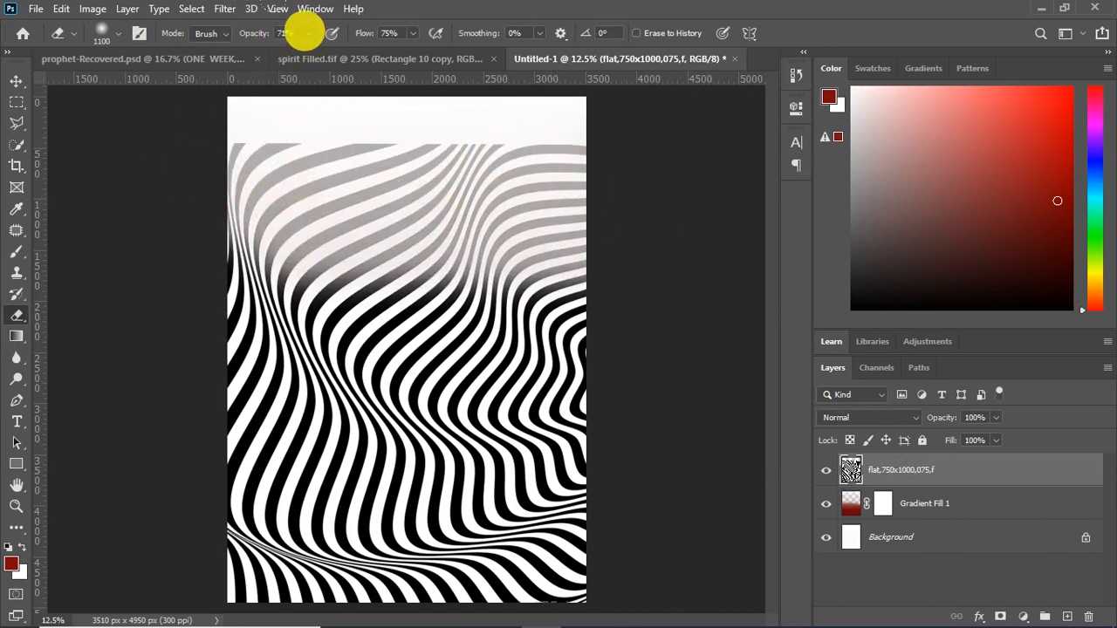
# Set the Eraser to 91% opacity and 97% flow and erase the stripes over the upper half of the canvas
pyautogui.moveTo(310, 53); pyautogui.dragTo(325, 52)
pyautogui.click(416, 35)
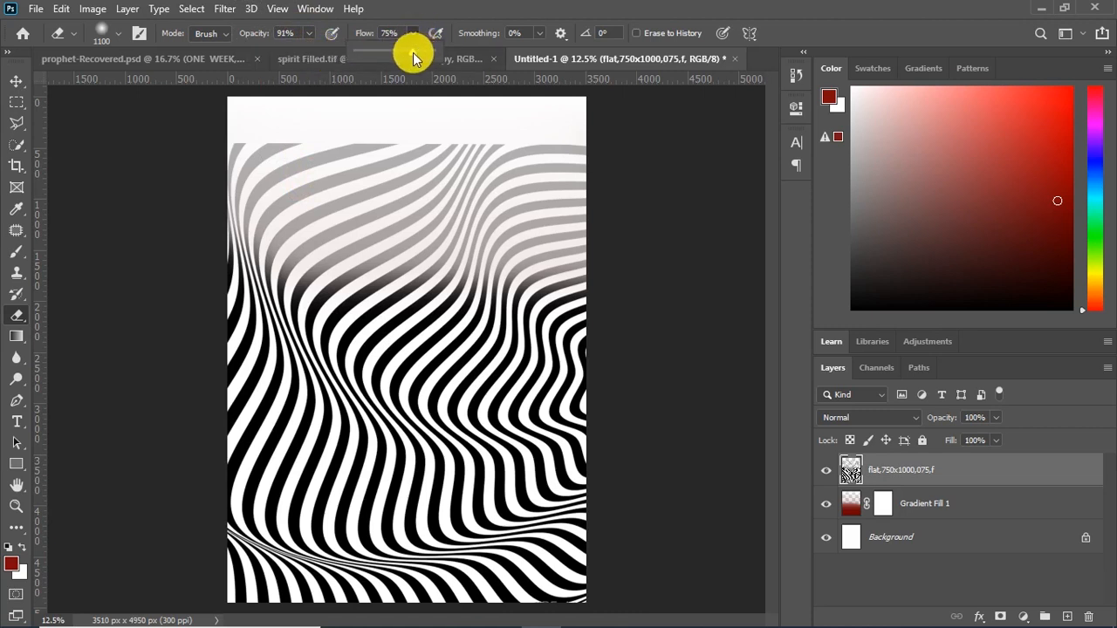
pyautogui.moveTo(424, 55); pyautogui.dragTo(429, 55)
pyautogui.moveTo(580, 175)
pyautogui.mouseDown()
pyautogui.moveTo(532, 187)
pyautogui.moveTo(106, 147)
pyautogui.mouseUp()
pyautogui.moveTo(348, 129)
pyautogui.mouseDown()
pyautogui.moveTo(406, 183)
pyautogui.moveTo(555, 205)
pyautogui.moveTo(271, 188)
pyautogui.moveTo(286, 195)
pyautogui.moveTo(243, 216)
pyautogui.moveTo(270, 202)
pyautogui.moveTo(280, 218)
pyautogui.moveTo(572, 239)
pyautogui.moveTo(426, 242)
pyautogui.moveTo(510, 254)
pyautogui.moveTo(177, 250)
pyautogui.moveTo(202, 278)
pyautogui.moveTo(199, 262)
pyautogui.moveTo(529, 275)
pyautogui.moveTo(434, 257)
pyautogui.moveTo(185, 249)
pyautogui.moveTo(430, 320)
pyautogui.mouseUp()
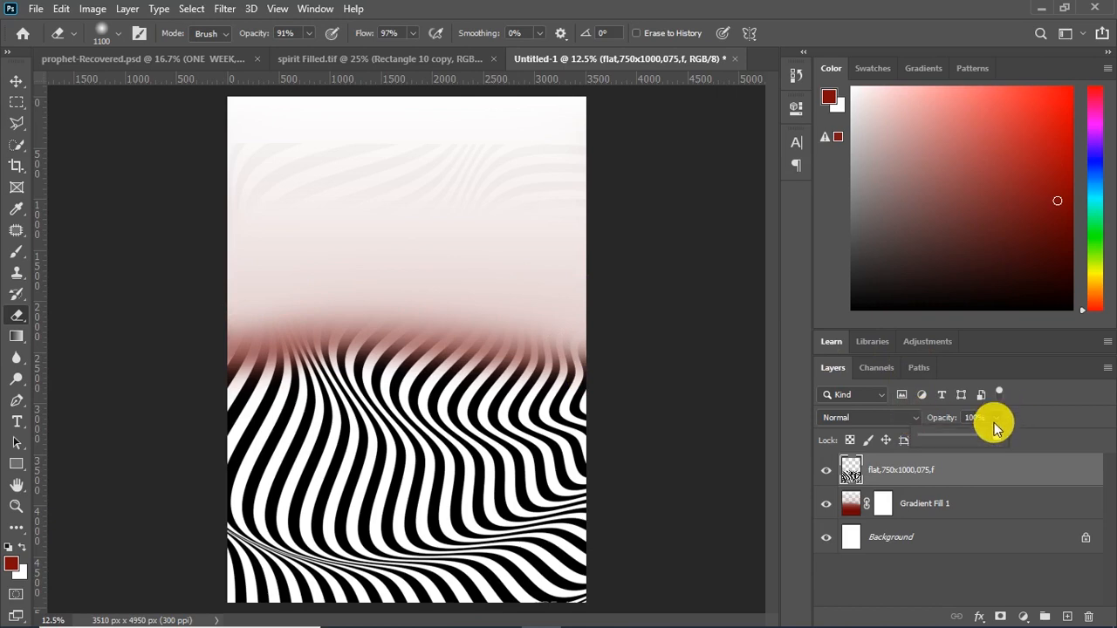
# Blend the striped layer in Hard Light mode at 7% opacity and lock the layer
pyautogui.moveTo(985, 434); pyautogui.dragTo(902, 419)
pyautogui.click(902, 418)
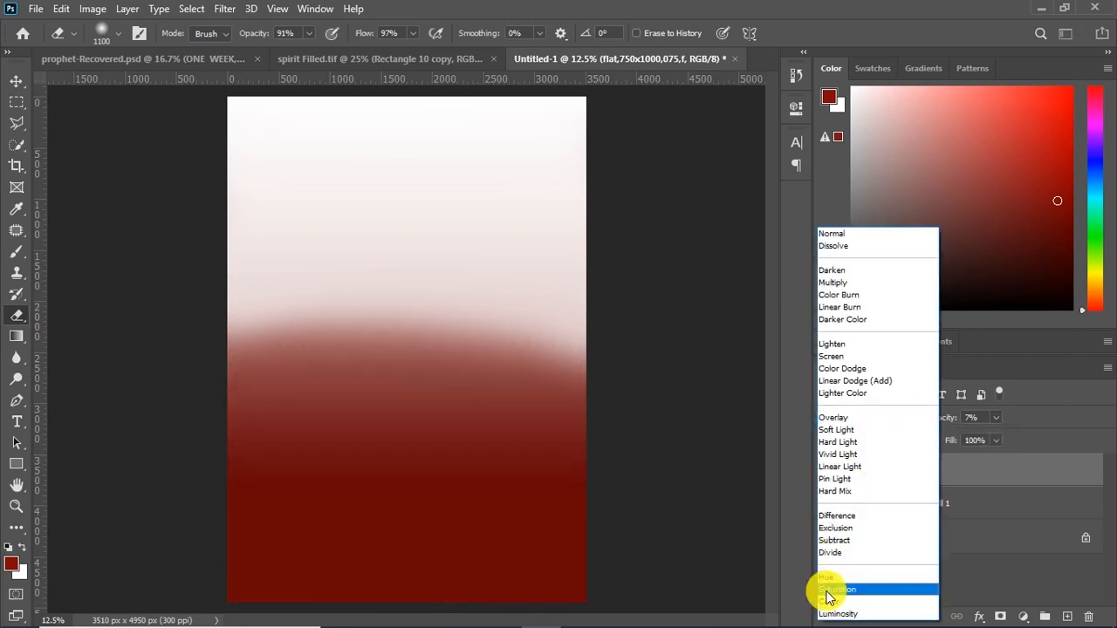
pyautogui.click(838, 442)
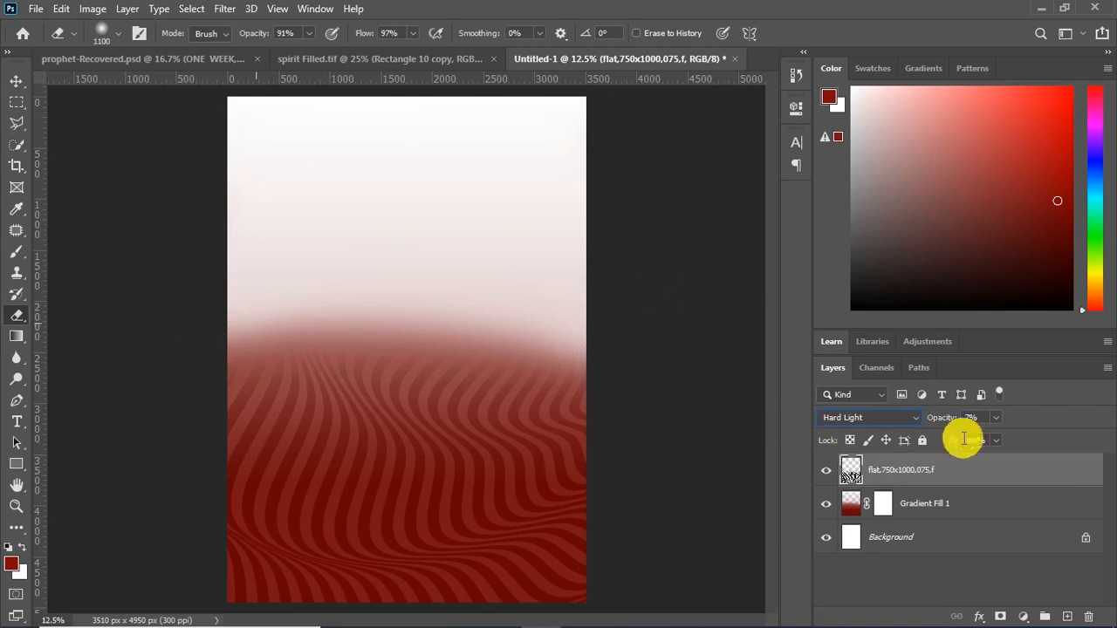
pyautogui.click(979, 418)
pyautogui.scroll(-6, 981, 417)
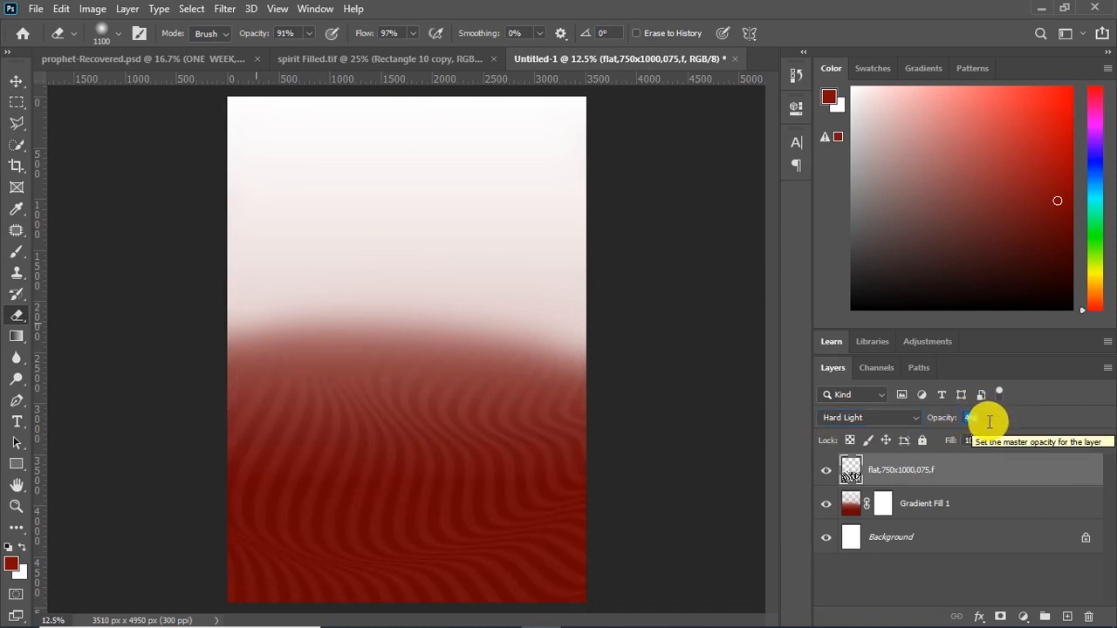
pyautogui.scroll(2, 989, 419)
pyautogui.click(15, 80)
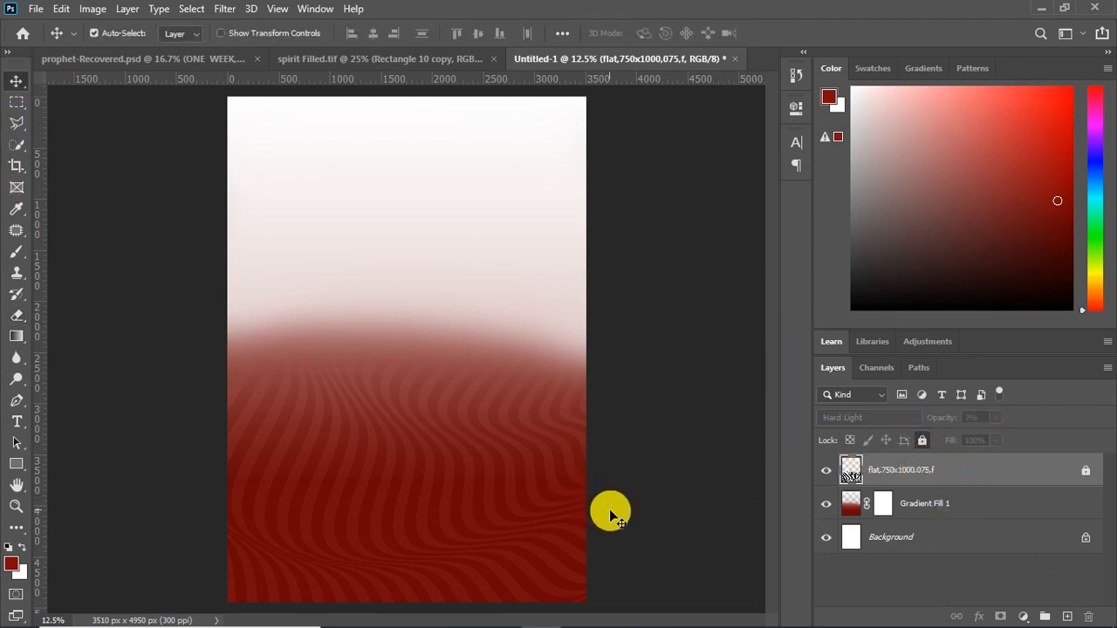
# Place the curtain image from the folder into the poster and move it up over the canvas's upper-right corner
pyautogui.click(625, 614)
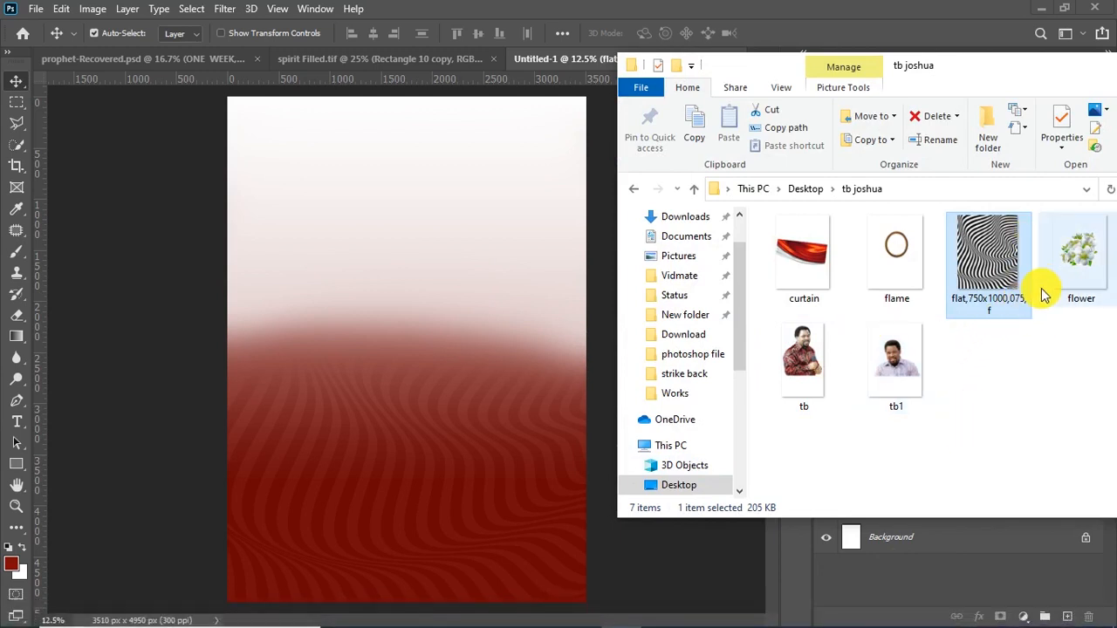
pyautogui.moveTo(816, 258); pyautogui.dragTo(419, 349)
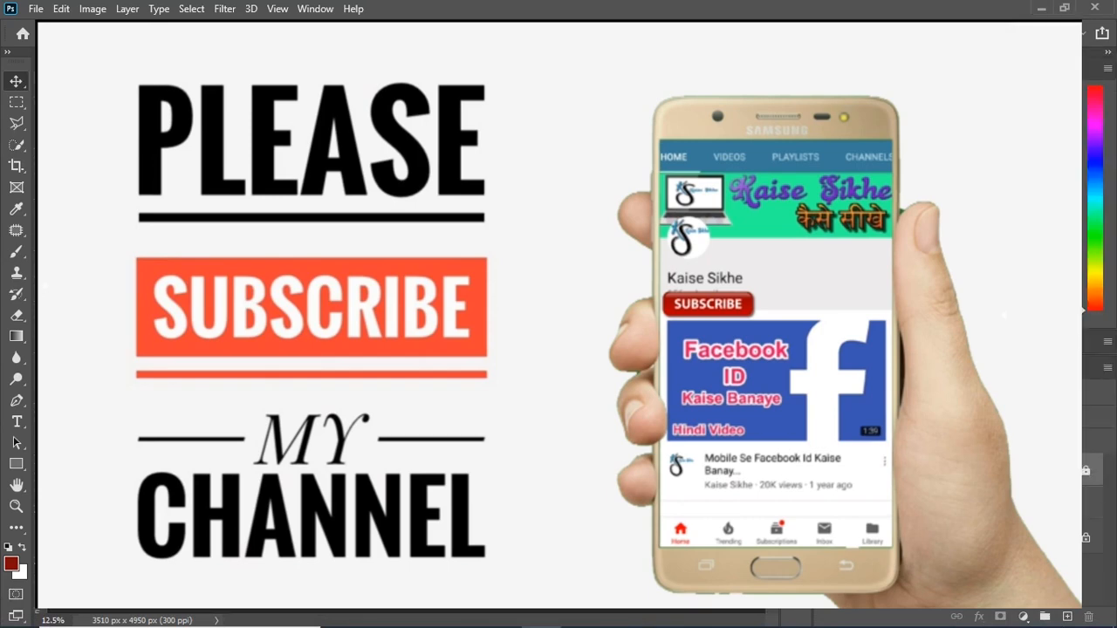
pyautogui.click(418, 360)
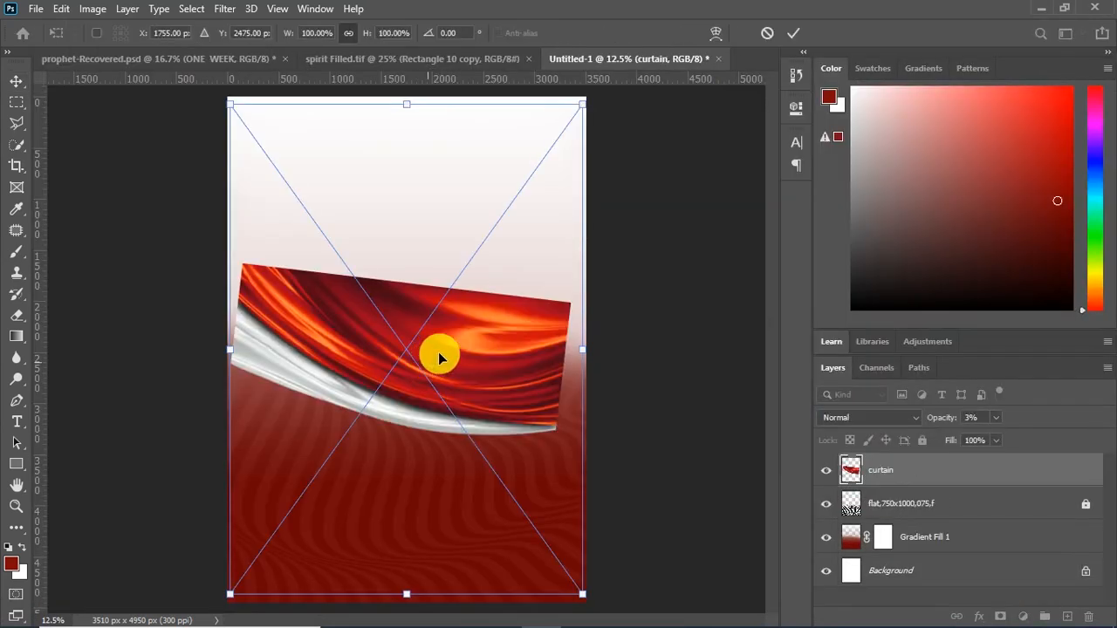
pyautogui.moveTo(476, 340); pyautogui.dragTo(485, 119)
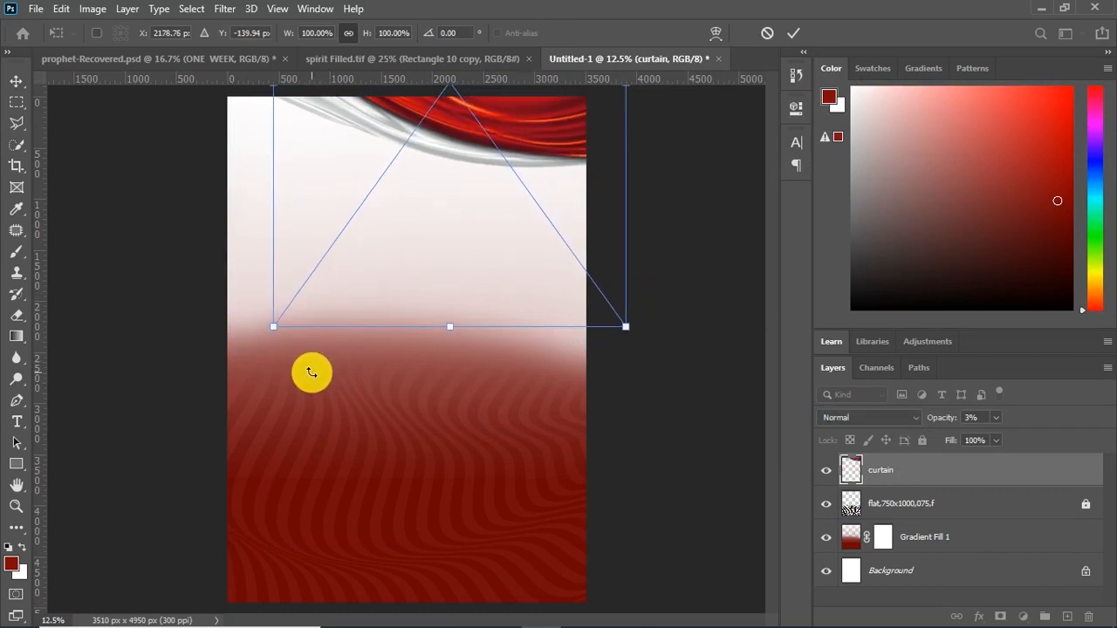
# Scale the curtain down to about 90% wide and 88% high and fit it into the canvas's upper-right corner
pyautogui.hotkey('ctrl', '+')
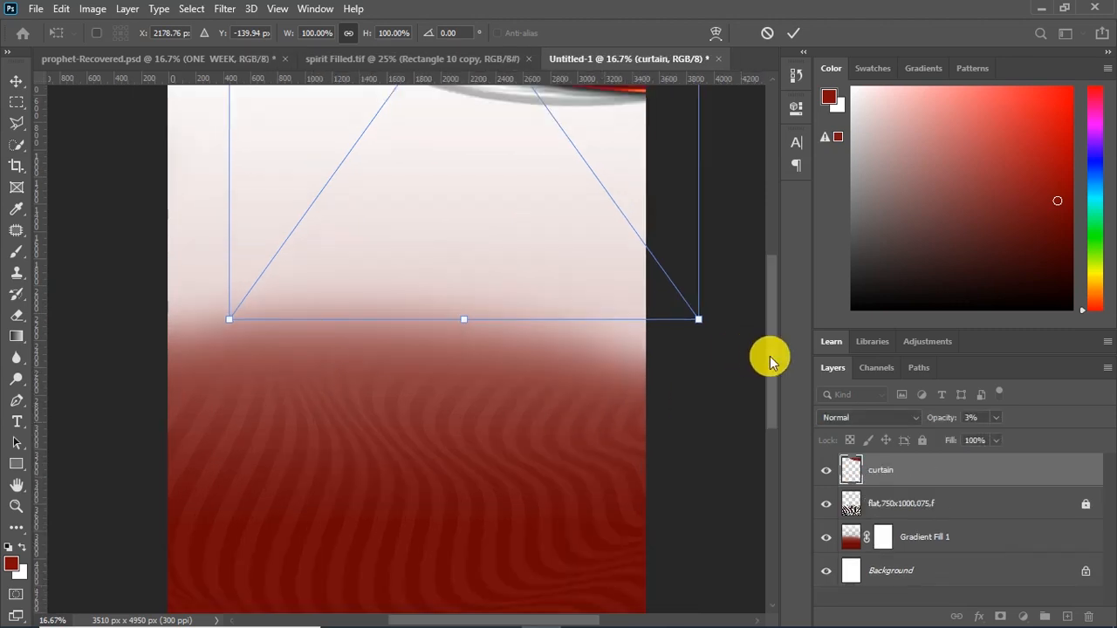
pyautogui.scroll(5, 760, 274)
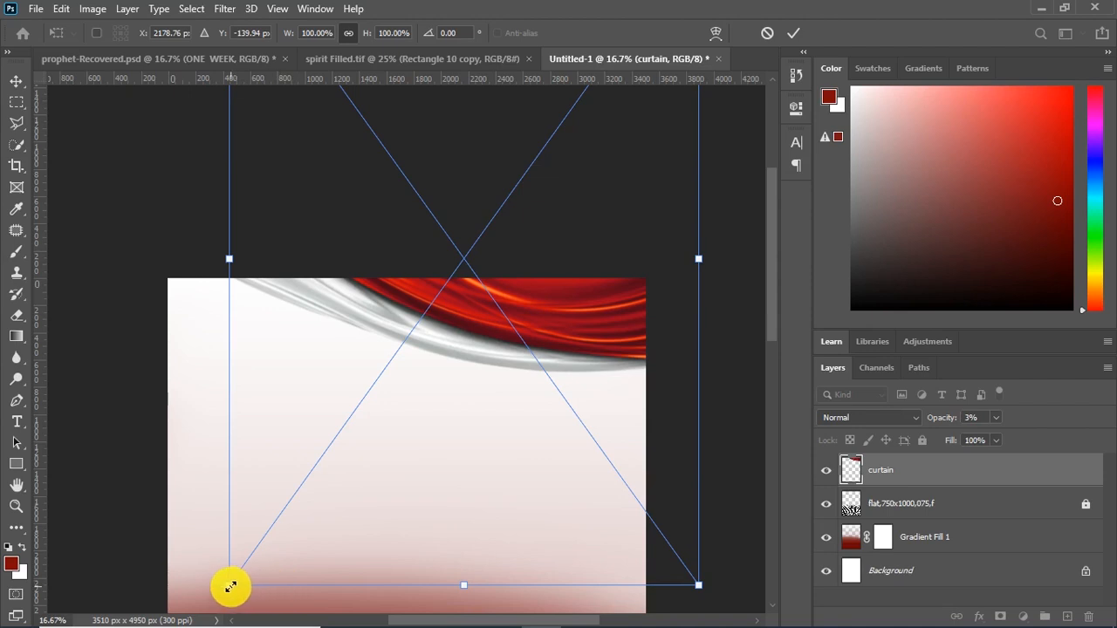
pyautogui.moveTo(230, 585); pyautogui.dragTo(279, 509)
pyautogui.moveTo(583, 300); pyautogui.dragTo(574, 326)
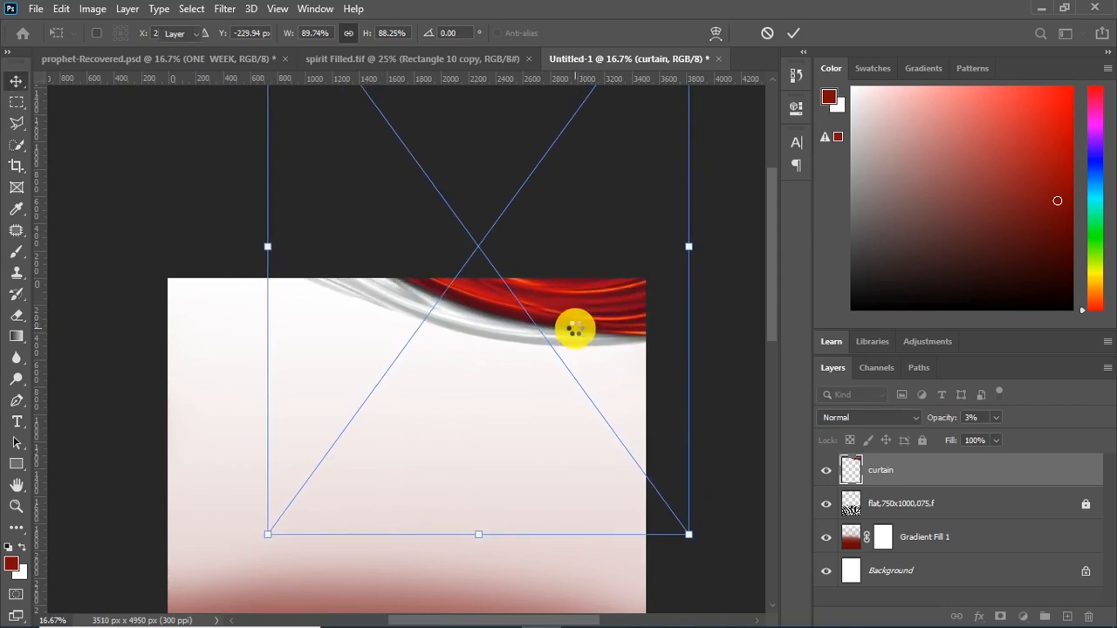
pyautogui.press('Return')
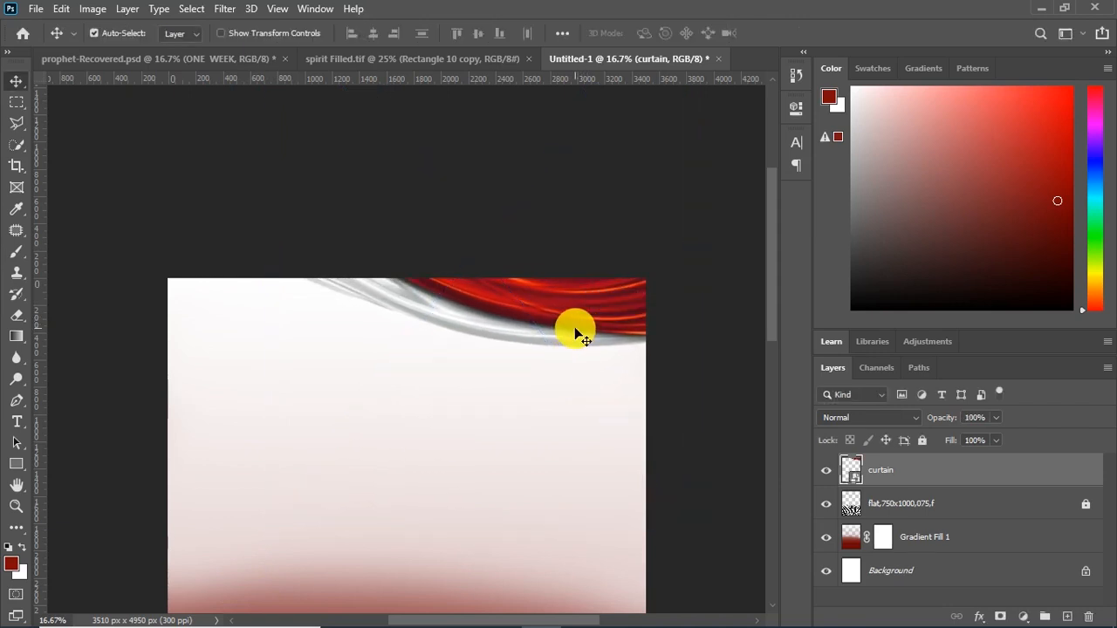
# Lock the curtain layer and the Gradient Fill 1 layer
pyautogui.click(922, 440)
pyautogui.click(946, 534)
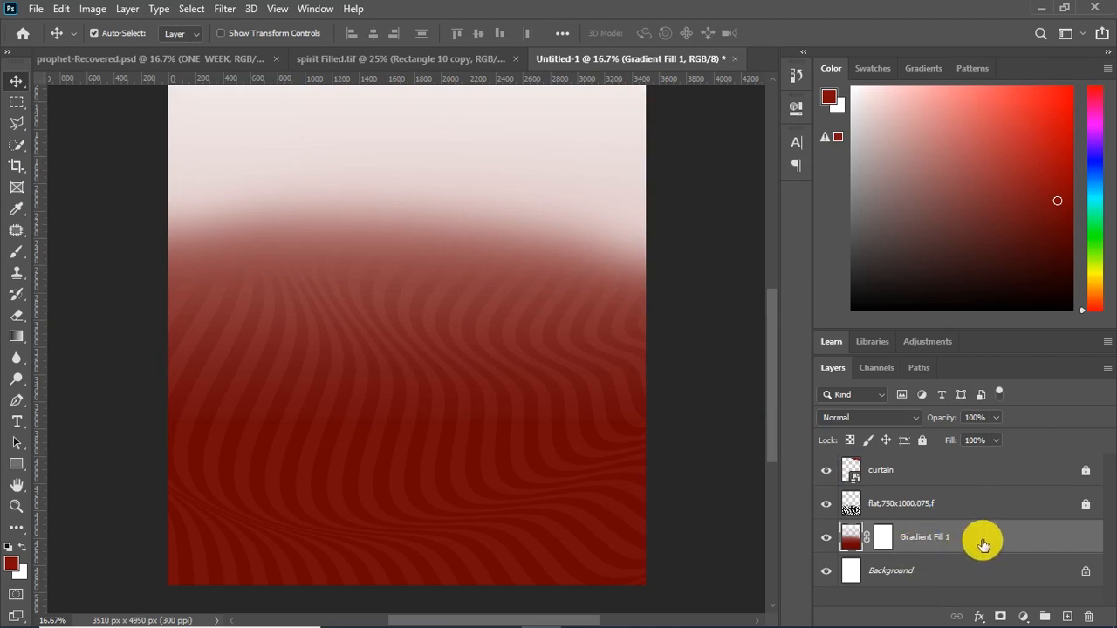
pyautogui.click(922, 440)
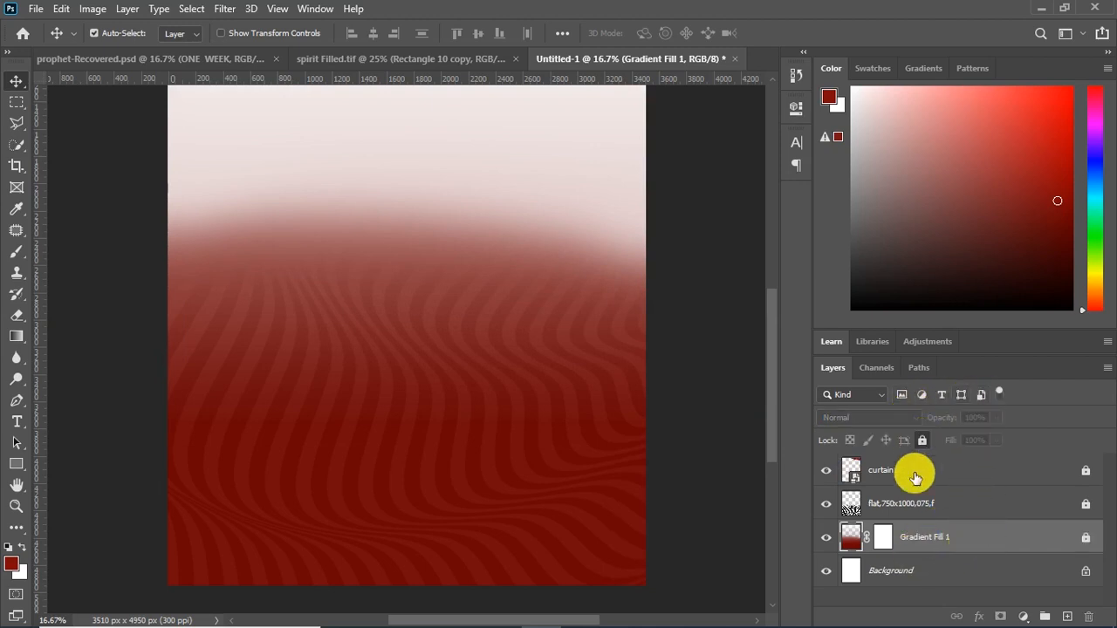
# Place the tb portrait from the folder at 61.87% scale and move it down and left so the whole head clears the curtain
pyautogui.moveTo(773, 424); pyautogui.dragTo(774, 361)
pyautogui.moveTo(569, 625)
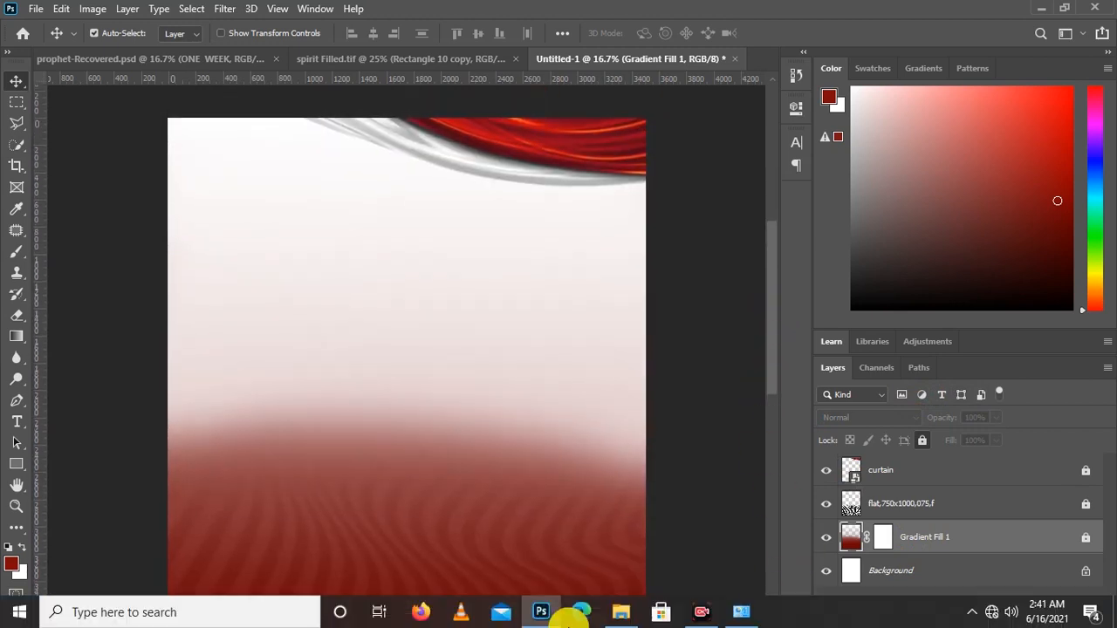
pyautogui.click(621, 616)
pyautogui.click(798, 350)
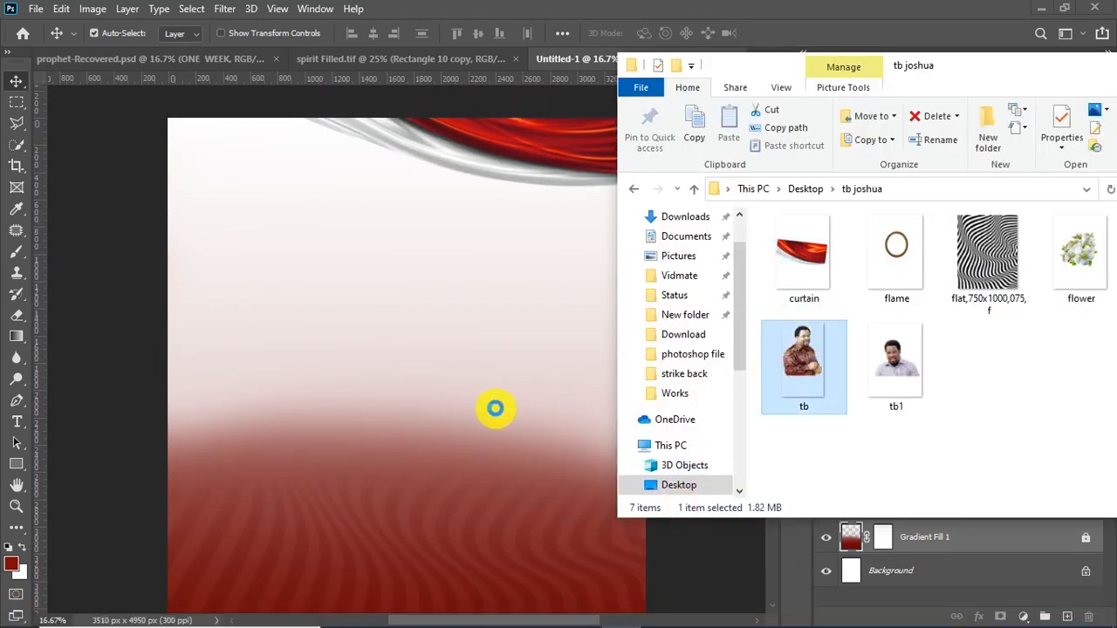
pyautogui.moveTo(346, 349); pyautogui.dragTo(349, 338)
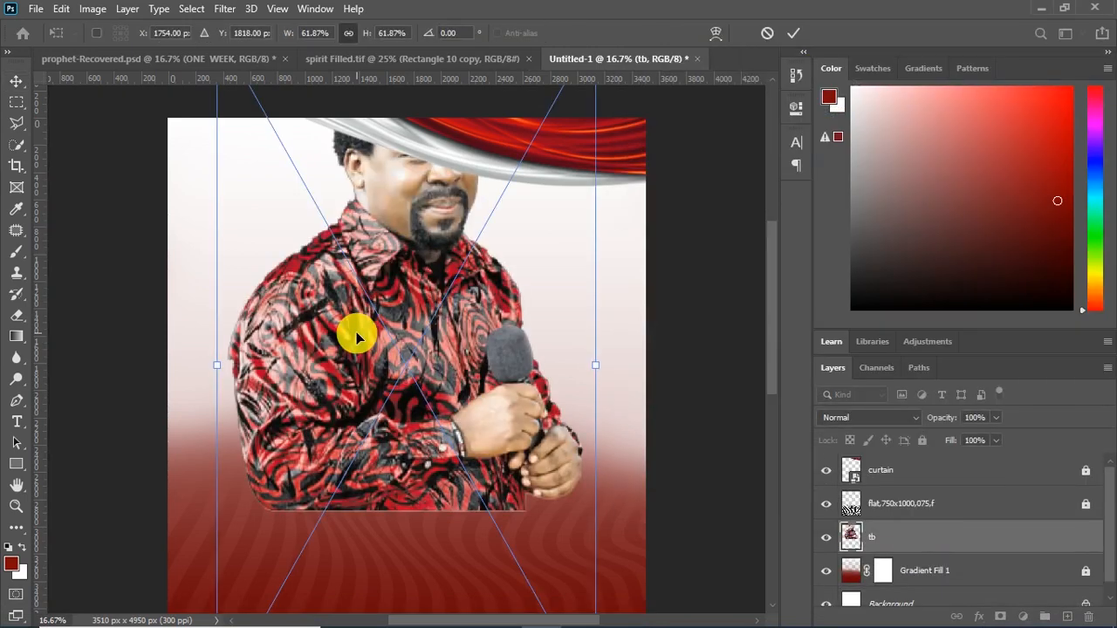
pyautogui.moveTo(419, 299); pyautogui.dragTo(380, 353)
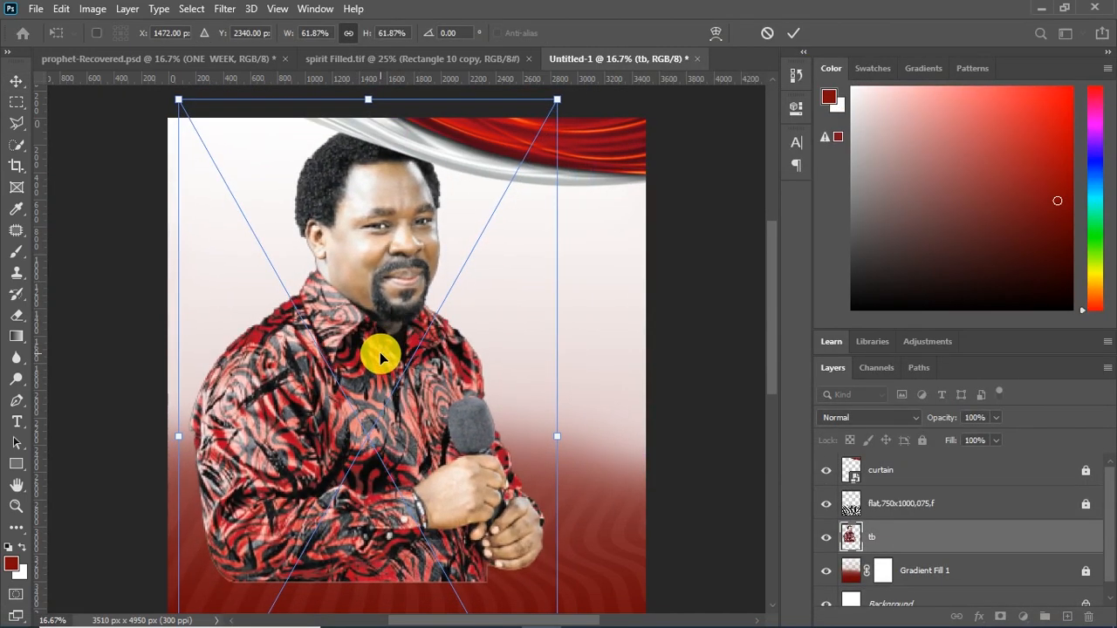
pyautogui.press('Return')
# Raise the tb layer above the curtain layer and shift the portrait left toward the canvas edge
pyautogui.moveTo(925, 545); pyautogui.dragTo(946, 464)
pyautogui.moveTo(380, 412); pyautogui.dragTo(353, 412)
pyautogui.moveTo(775, 316)
pyautogui.mouseDown()
pyautogui.moveTo(776, 392)
pyautogui.moveTo(779, 314)
pyautogui.mouseUp()
pyautogui.moveTo(379, 369); pyautogui.dragTo(390, 368)
# Scale the tb portrait down to 56.23% and align it with the canvas's left edge
pyautogui.hotkey('ctrl', 't')
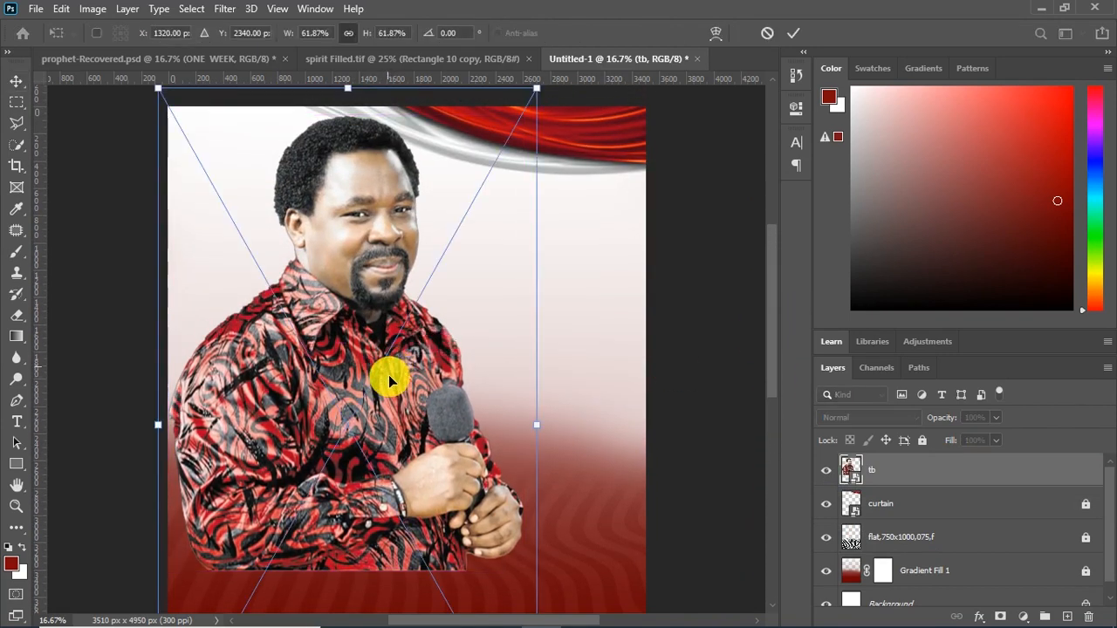
pyautogui.moveTo(534, 88); pyautogui.dragTo(487, 169)
pyautogui.moveTo(341, 358); pyautogui.dragTo(372, 286)
pyautogui.scroll(-4, 372, 286)
pyautogui.moveTo(175, 472); pyautogui.dragTo(181, 509)
pyautogui.moveTo(300, 232); pyautogui.dragTo(279, 238)
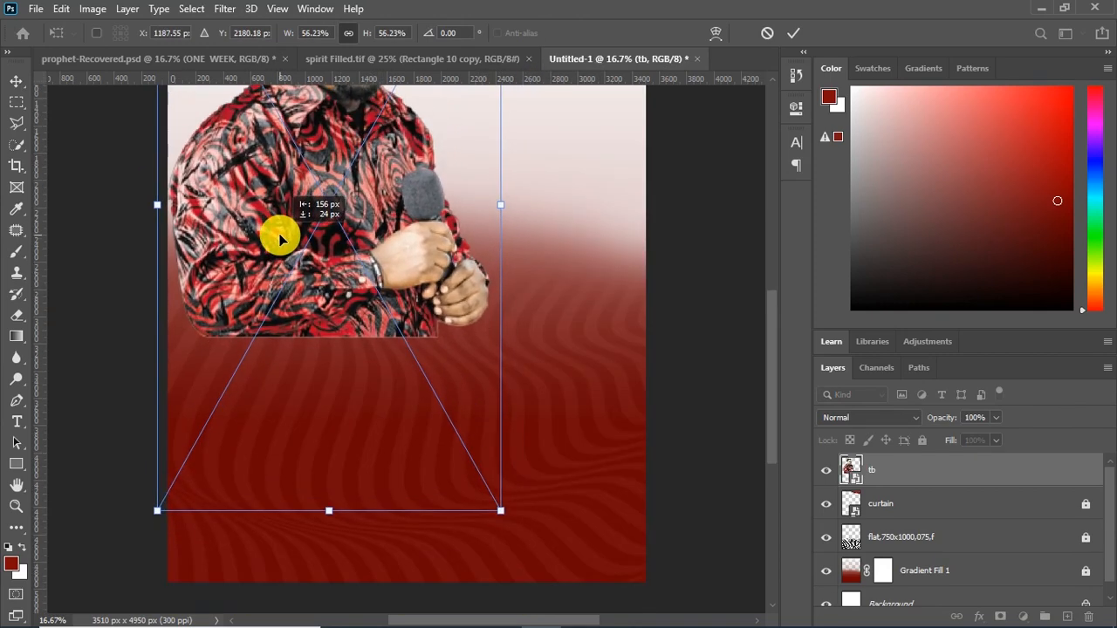
pyautogui.press('Return')
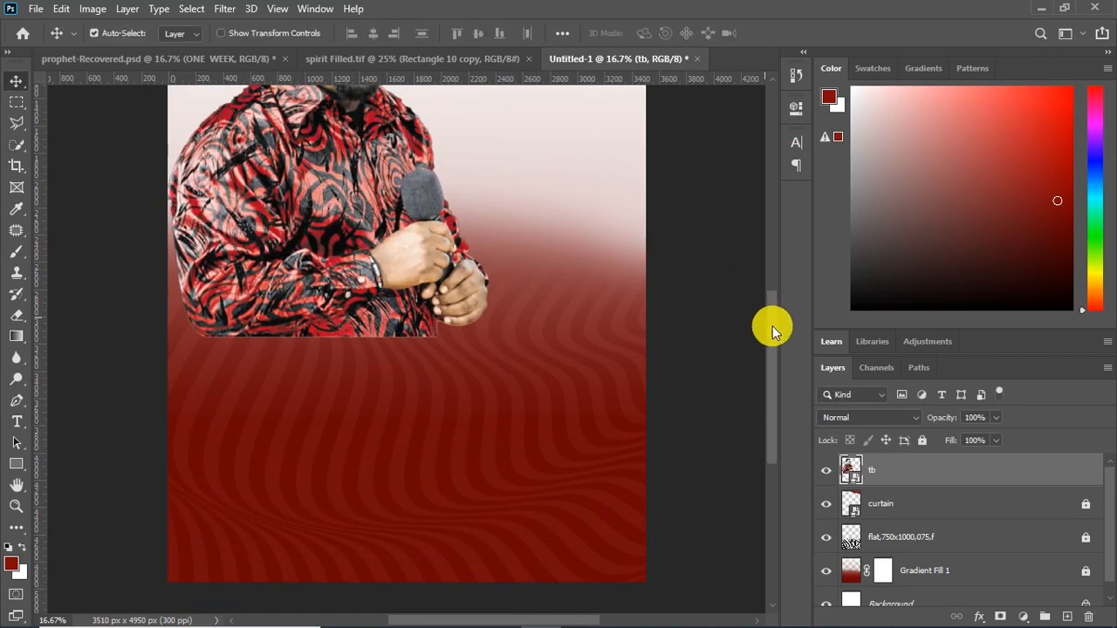
# Rasterize the tb layer and fade the portrait's lower edge into the red background with the soft Eraser
pyautogui.moveTo(772, 330); pyautogui.dragTo(771, 261)
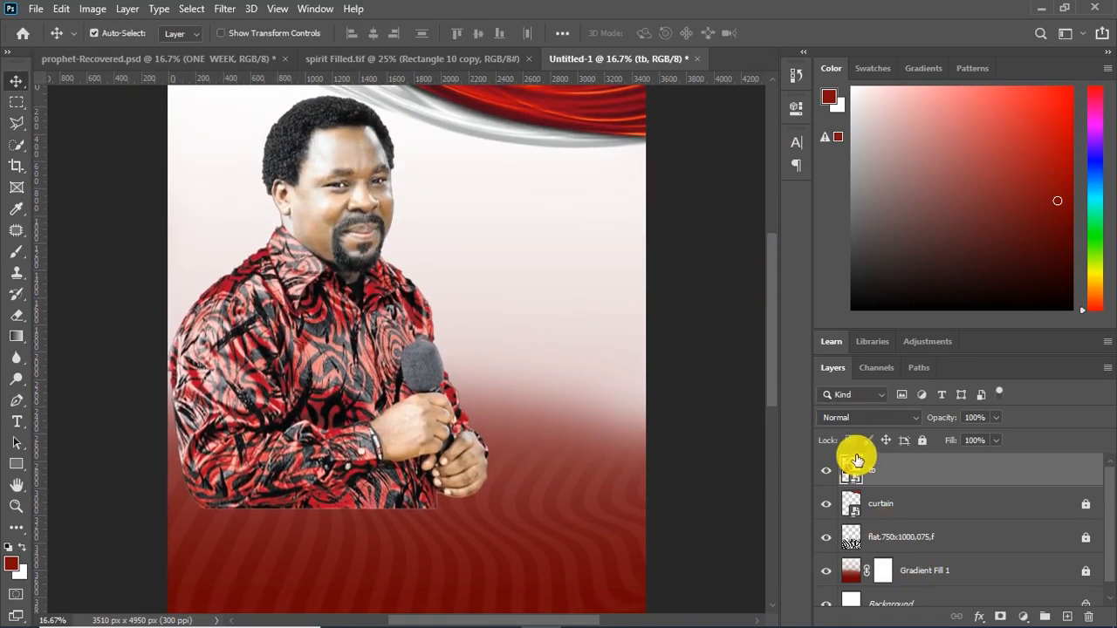
pyautogui.rightClick(857, 460)
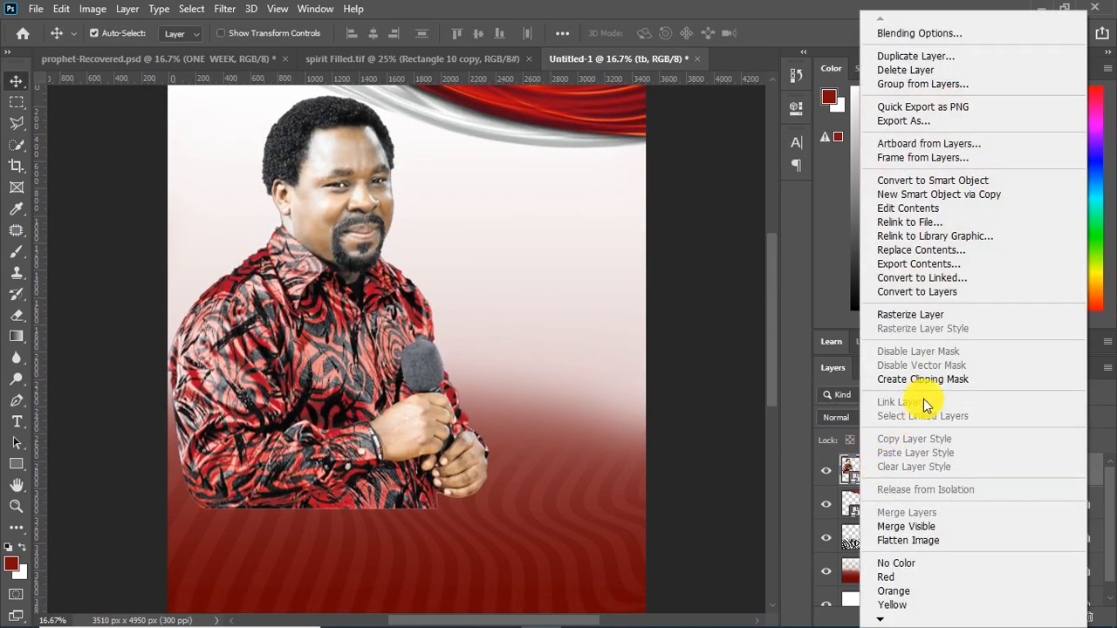
pyautogui.click(912, 314)
pyautogui.click(21, 319)
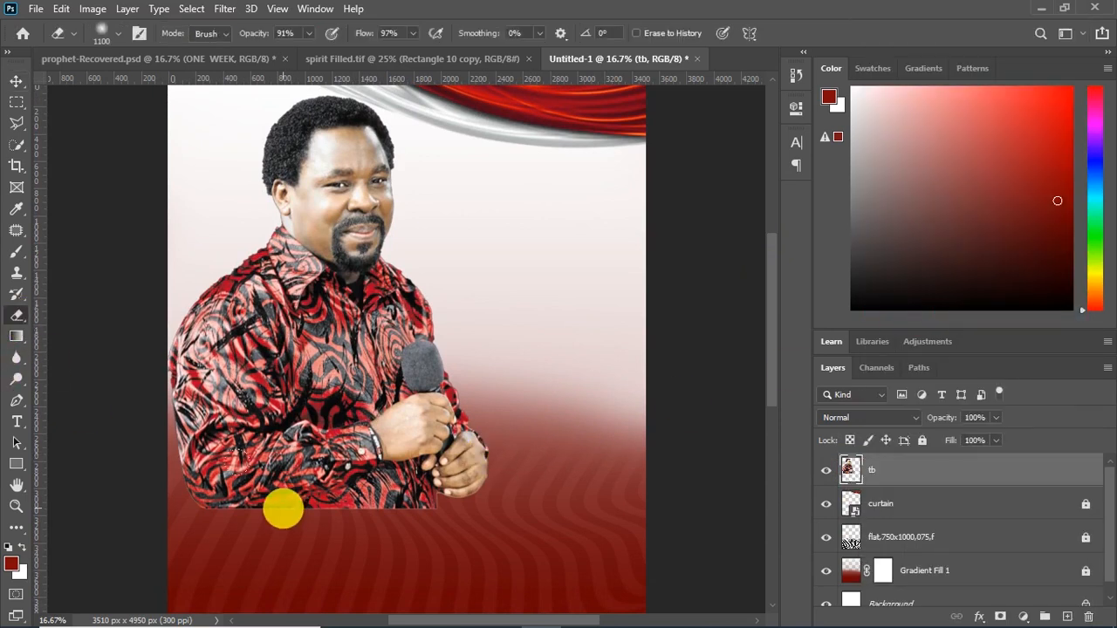
pyautogui.moveTo(356, 509)
pyautogui.mouseDown()
pyautogui.moveTo(388, 503)
pyautogui.moveTo(164, 512)
pyautogui.moveTo(302, 521)
pyautogui.mouseUp()
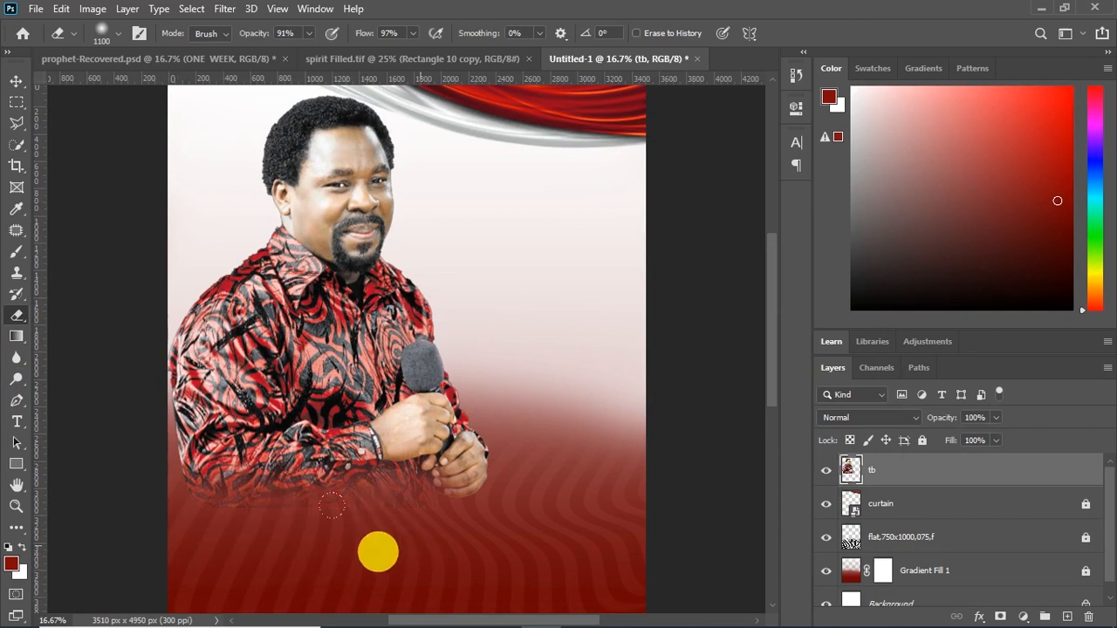
pyautogui.moveTo(267, 553)
pyautogui.mouseDown()
pyautogui.moveTo(537, 539)
pyautogui.moveTo(378, 544)
pyautogui.moveTo(257, 566)
pyautogui.moveTo(366, 554)
pyautogui.moveTo(544, 471)
pyautogui.moveTo(520, 500)
pyautogui.mouseUp()
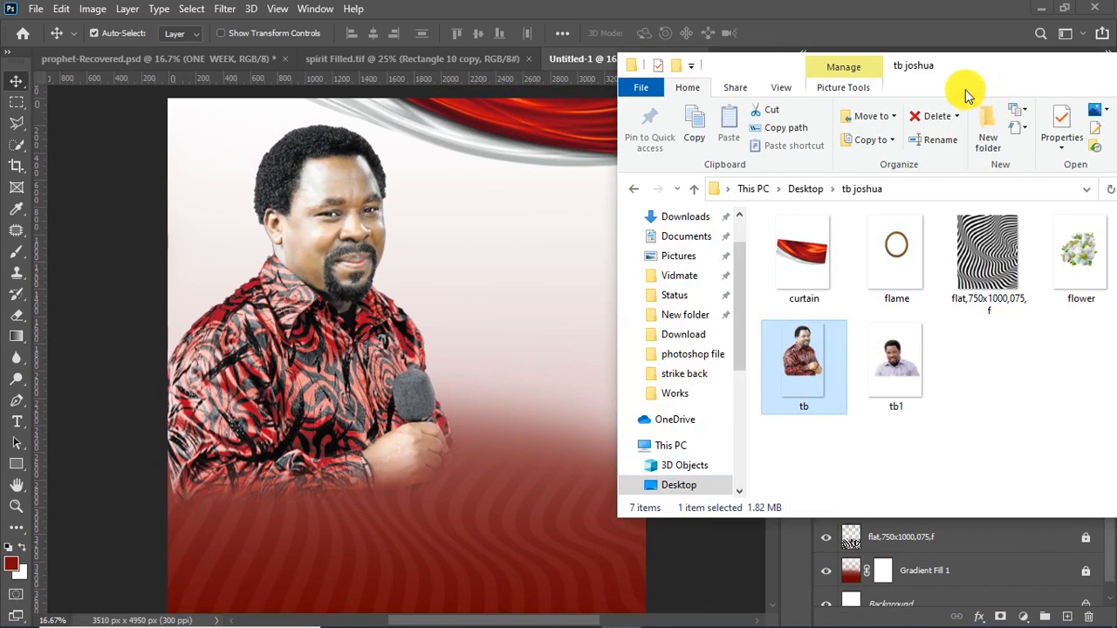
# Place the flame oval frame as two small copies, one beside the portrait's head and one lower, beside the hands
pyautogui.click(888, 242)
pyautogui.moveTo(765, 343); pyautogui.dragTo(487, 458)
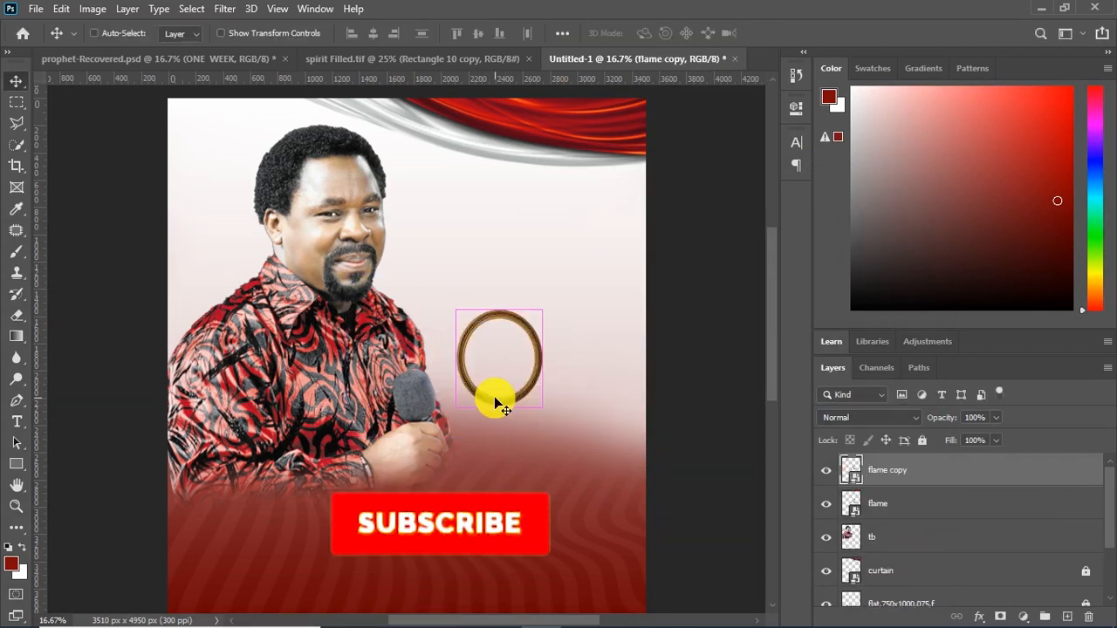
pyautogui.moveTo(496, 399); pyautogui.dragTo(430, 173)
pyautogui.moveTo(510, 398); pyautogui.dragTo(531, 491)
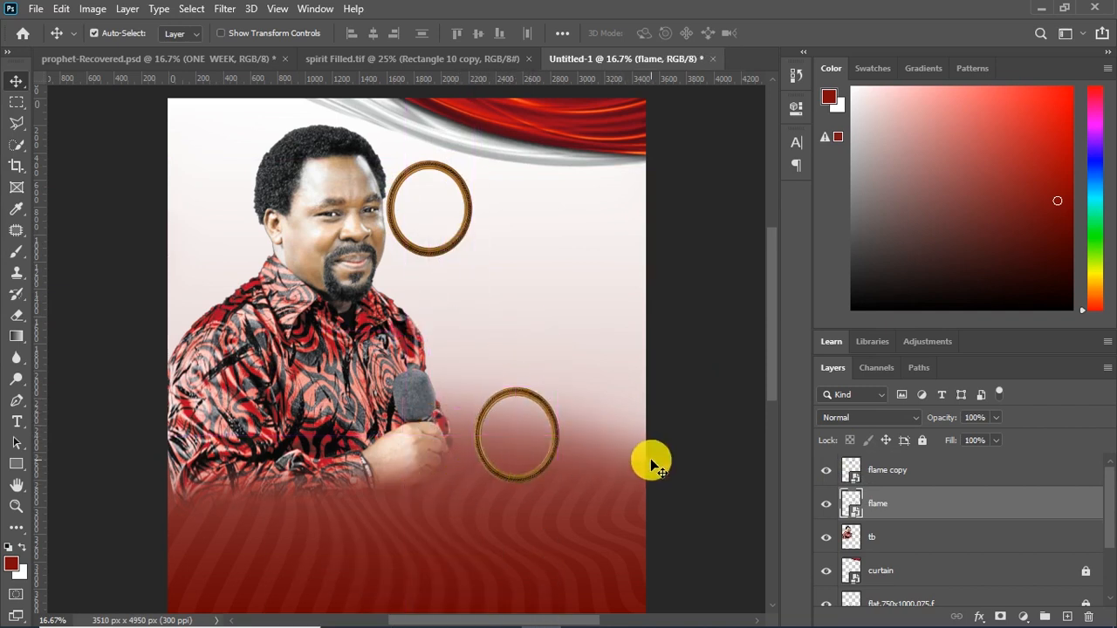
# Draw a black ellipse of about 193 x 522 px inside the lower oval frame with the Ellipse tool
pyautogui.click(17, 468)
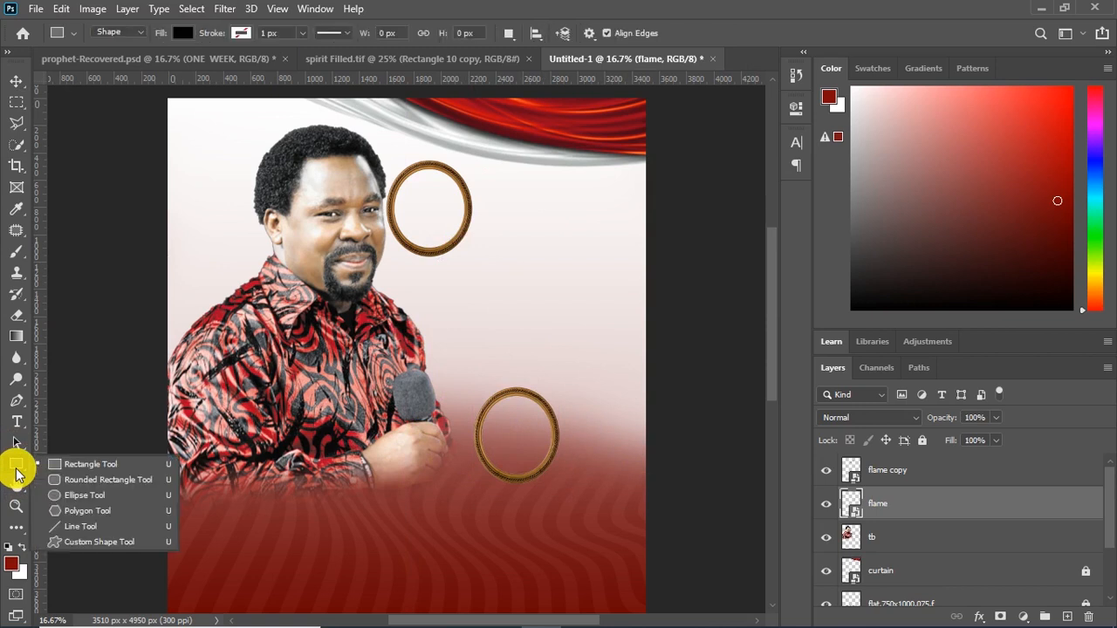
pyautogui.click(85, 498)
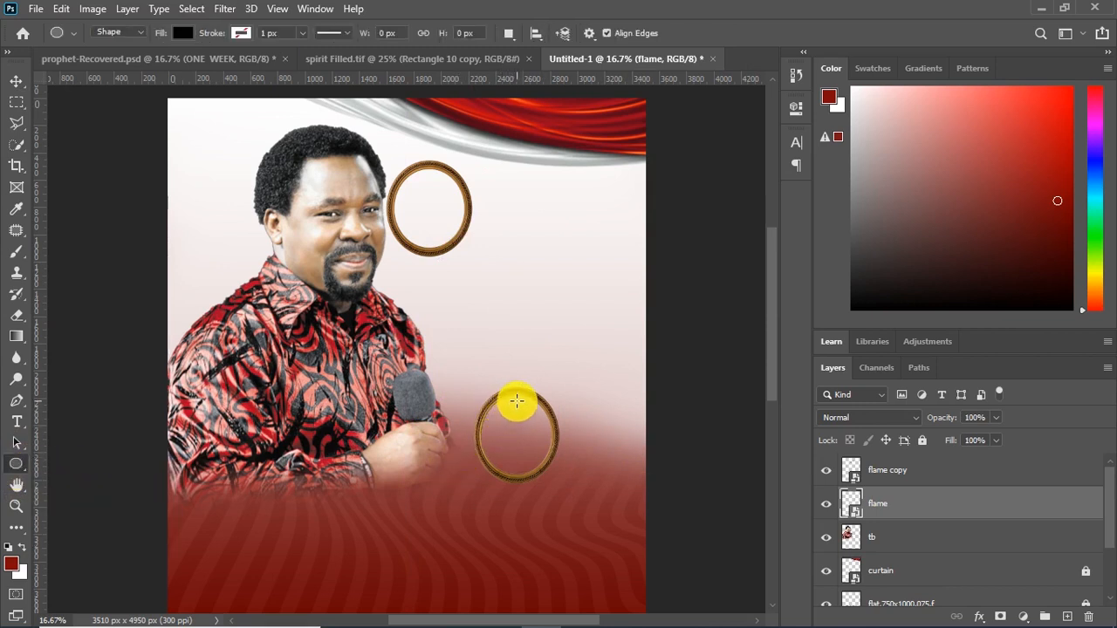
pyautogui.moveTo(517, 401); pyautogui.dragTo(541, 469)
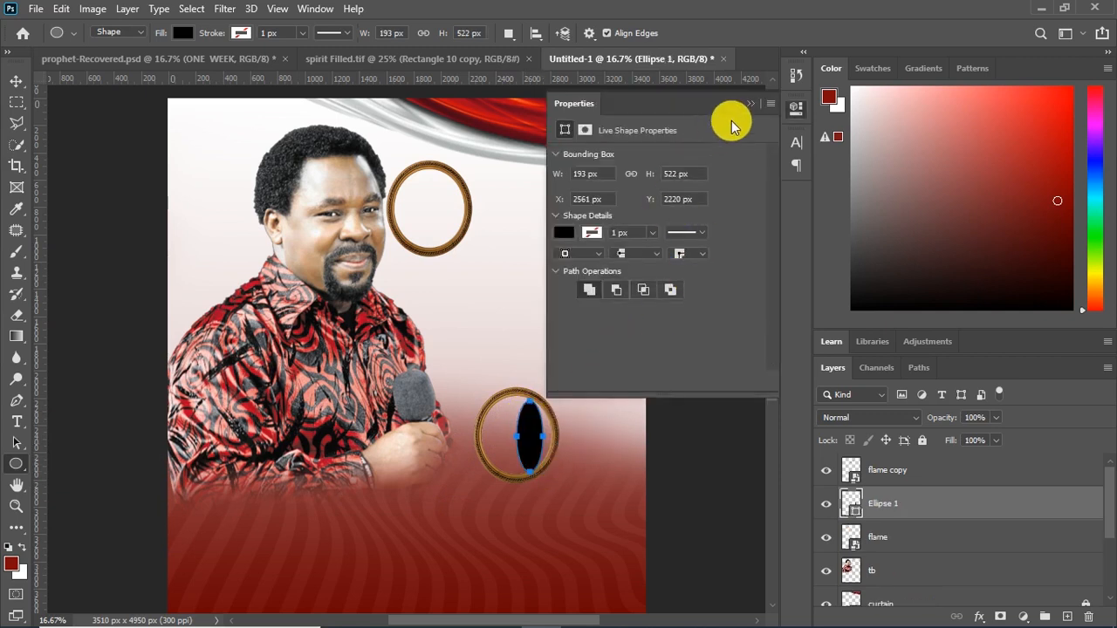
# Stretch the black ellipse to 287.57% width and 120.11% height so it fills the lower oval frame
pyautogui.press('v')
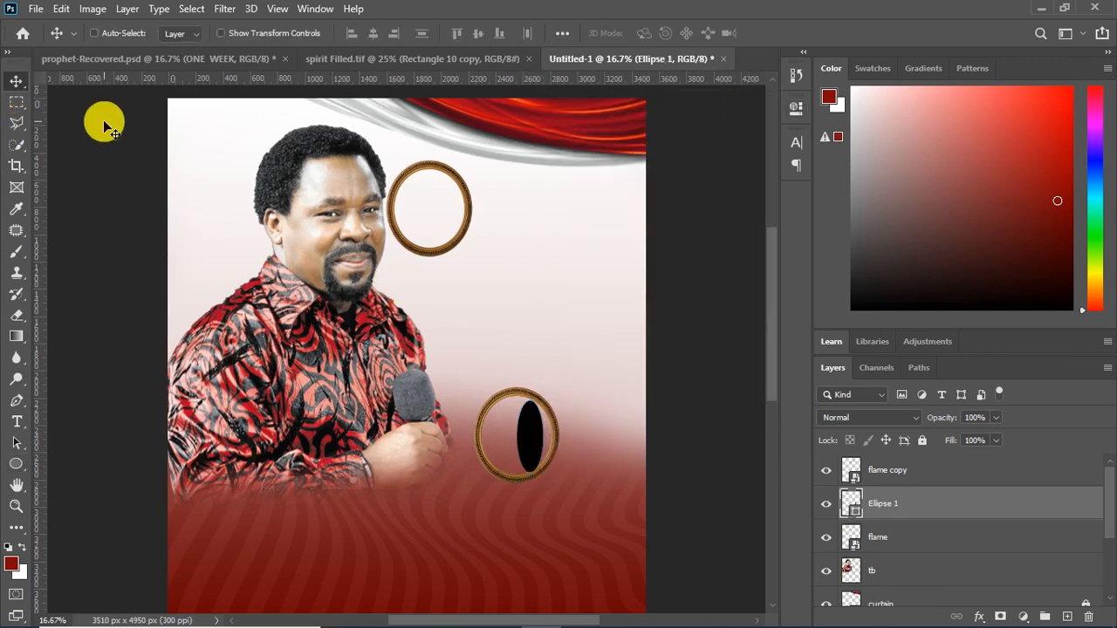
pyautogui.hotkey('ctrl', 't')
pyautogui.moveTo(518, 437); pyautogui.dragTo(557, 437)
pyautogui.moveTo(522, 404); pyautogui.dragTo(518, 395)
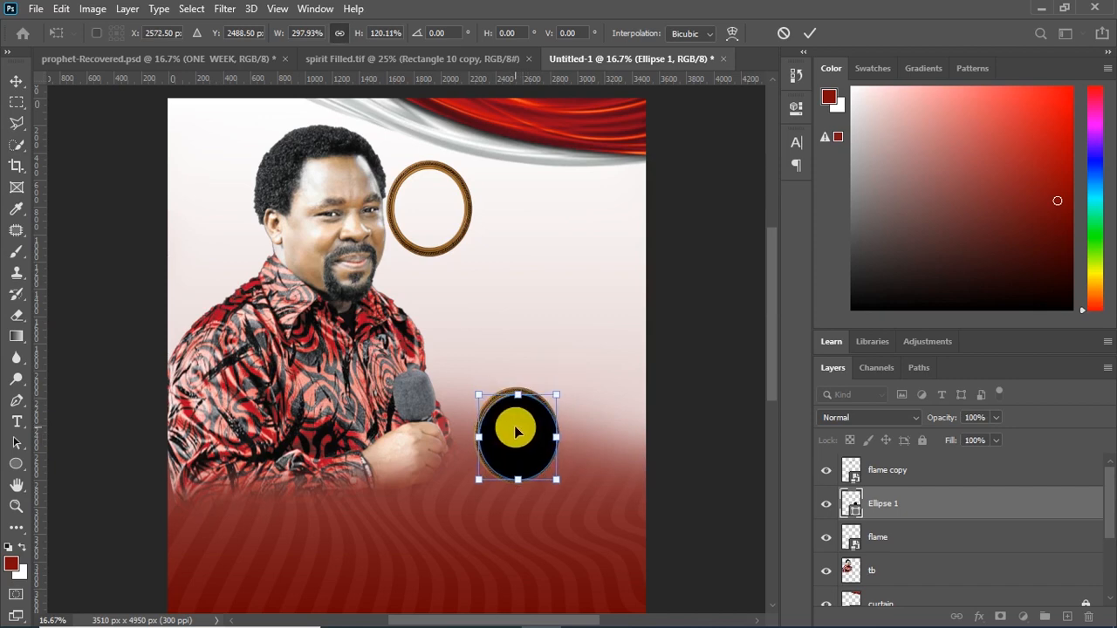
pyautogui.hotkey('ctrl', '+')
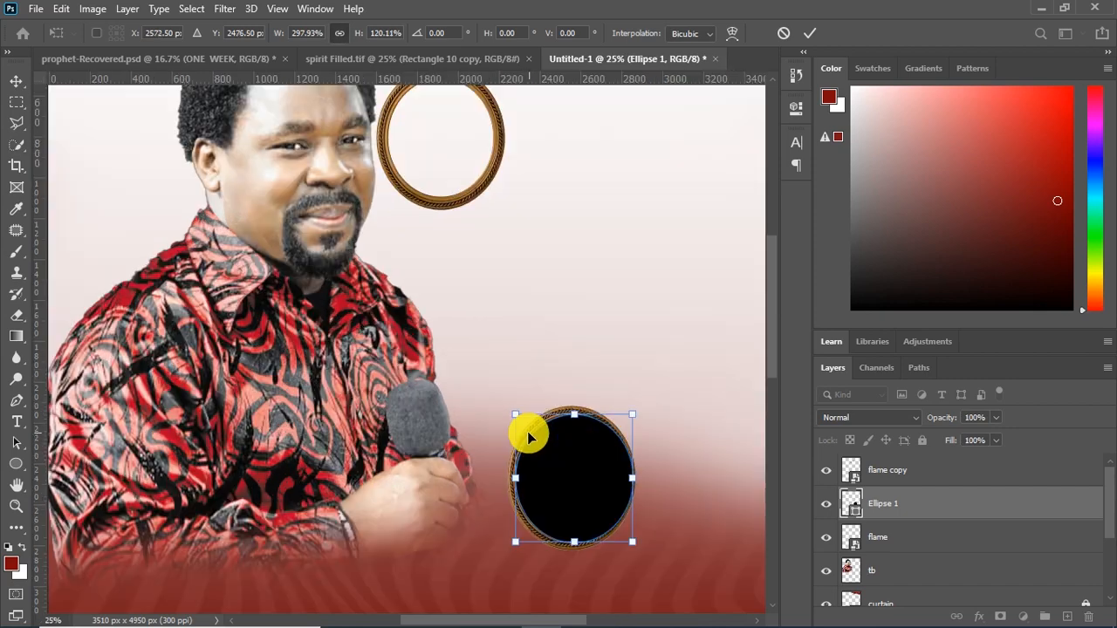
pyautogui.moveTo(775, 349); pyautogui.dragTo(775, 386)
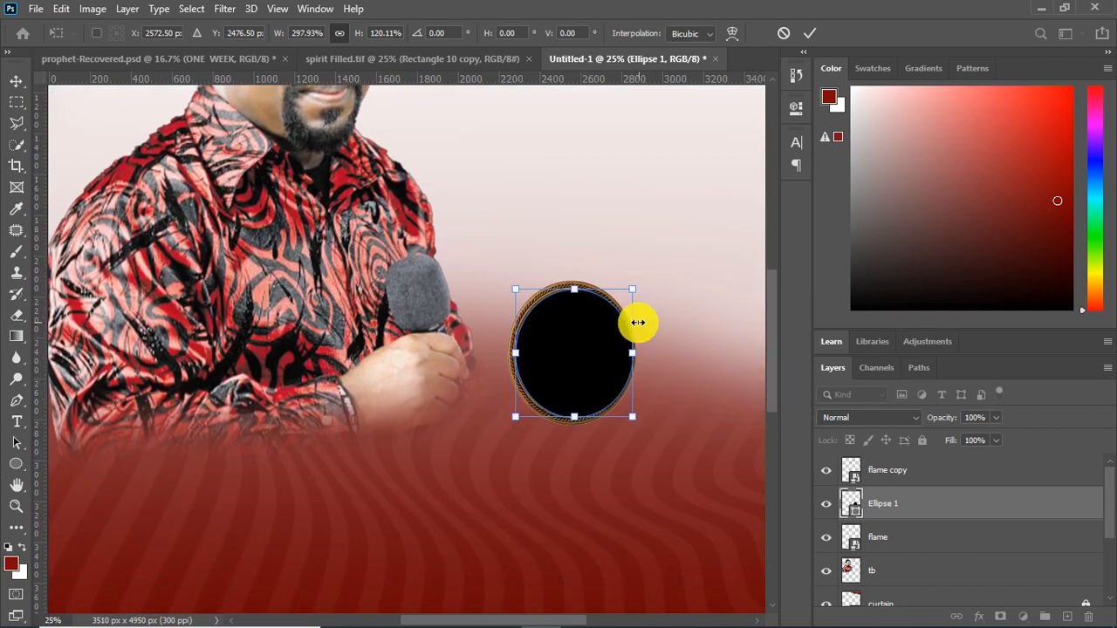
pyautogui.moveTo(635, 353); pyautogui.dragTo(630, 353)
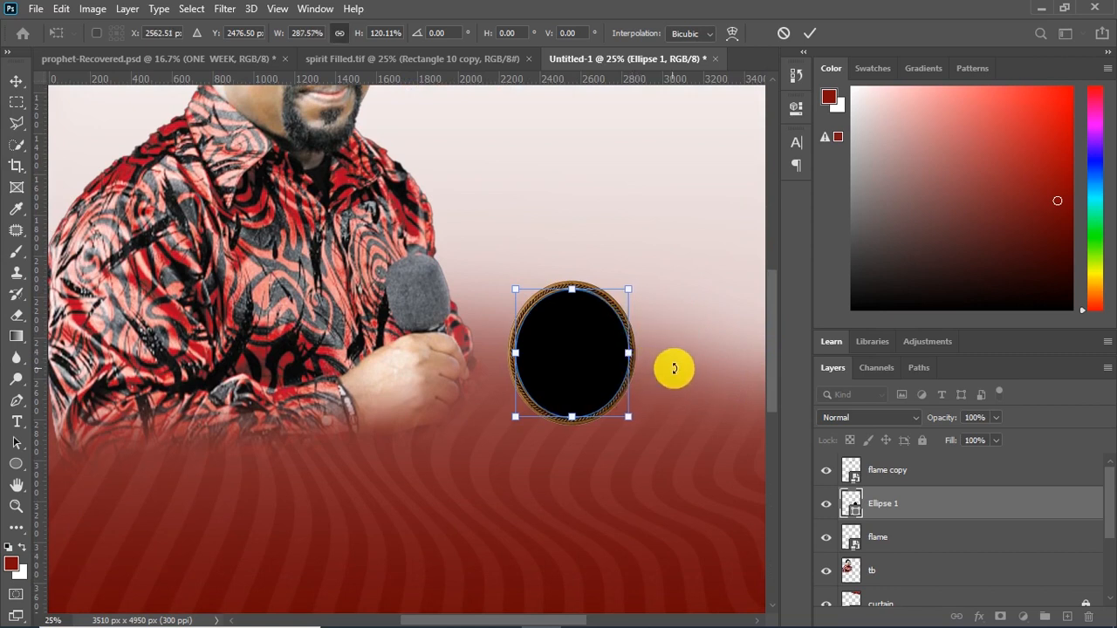
pyautogui.press('Return')
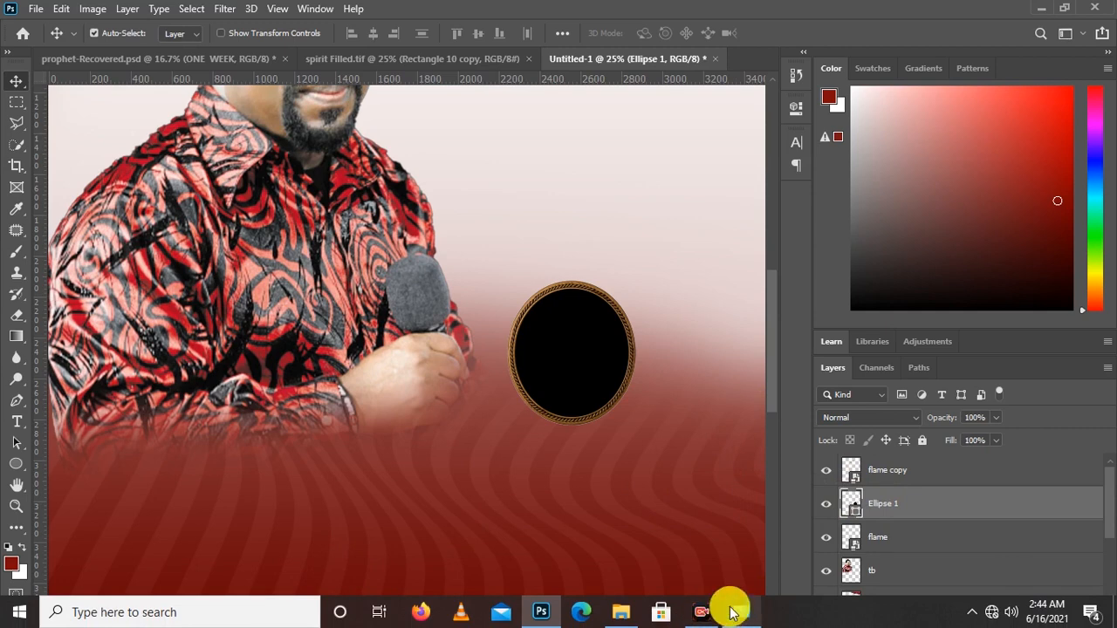
# Place the tb 2 picture from the File Explorer image folder, scaled to 29.06%, over the lower oval frame
pyautogui.click(620, 622)
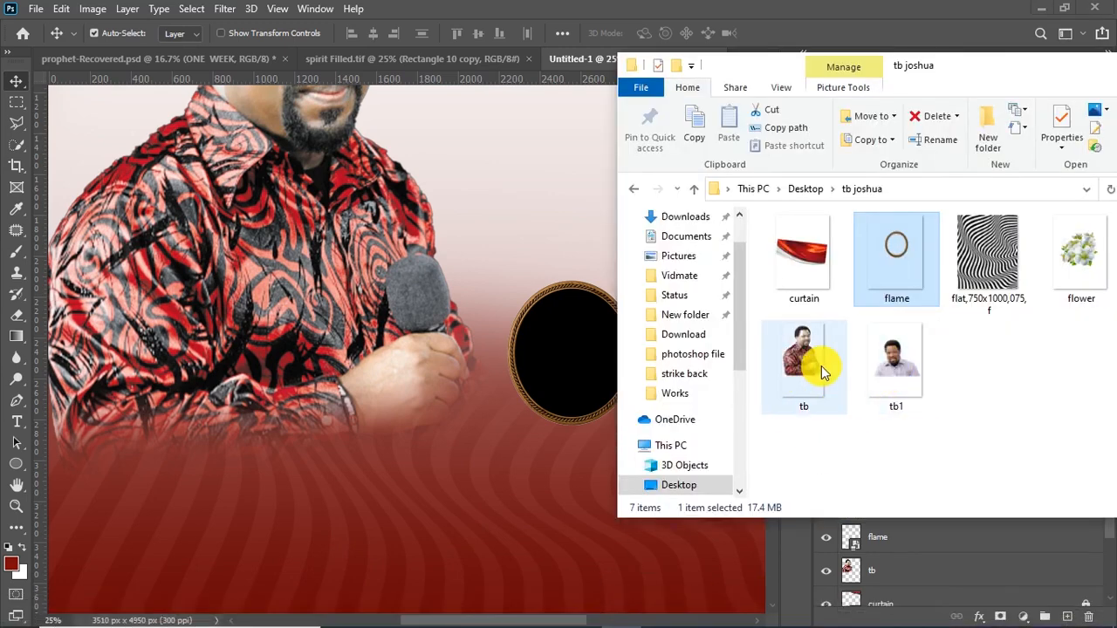
pyautogui.moveTo(982, 70); pyautogui.dragTo(859, 89)
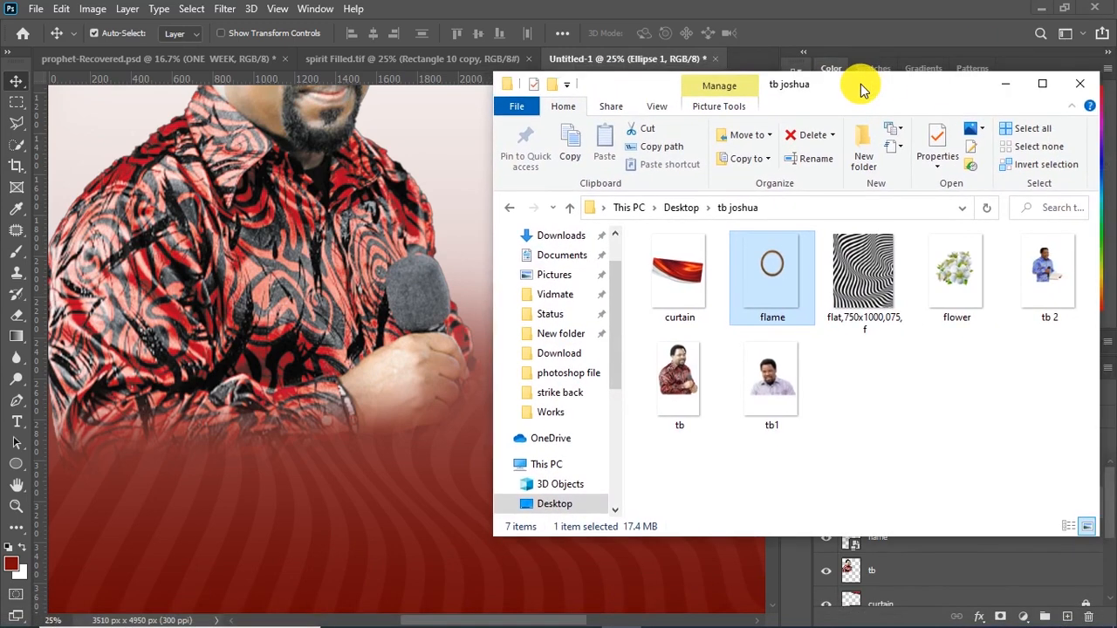
pyautogui.moveTo(1020, 282); pyautogui.dragTo(524, 422)
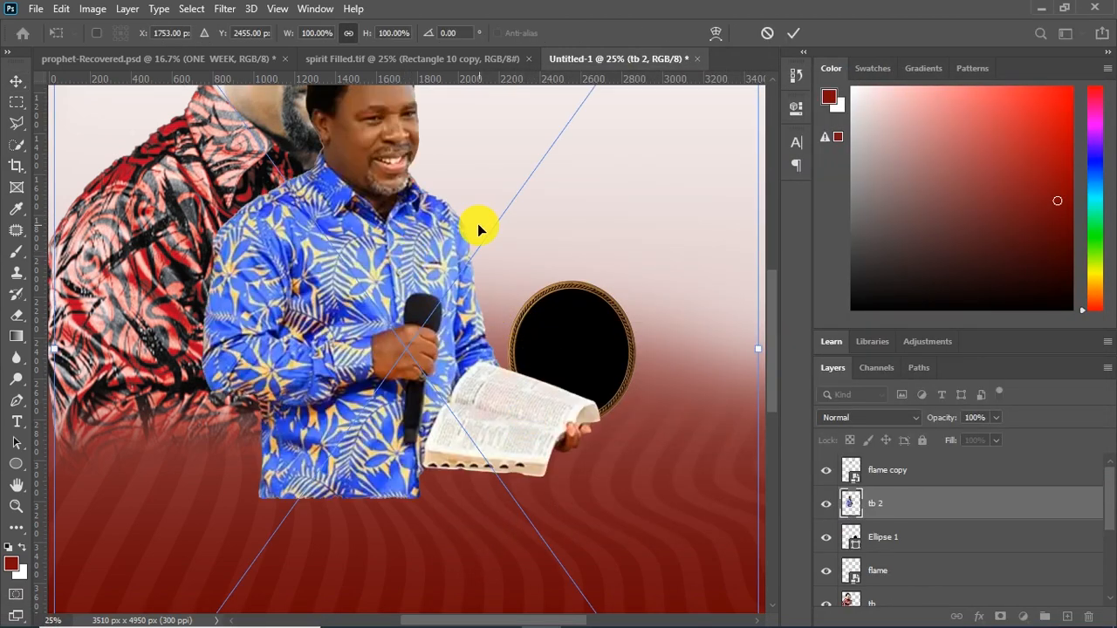
pyautogui.hotkey('ctrl', '-')
pyautogui.moveTo(614, 229); pyautogui.dragTo(401, 417)
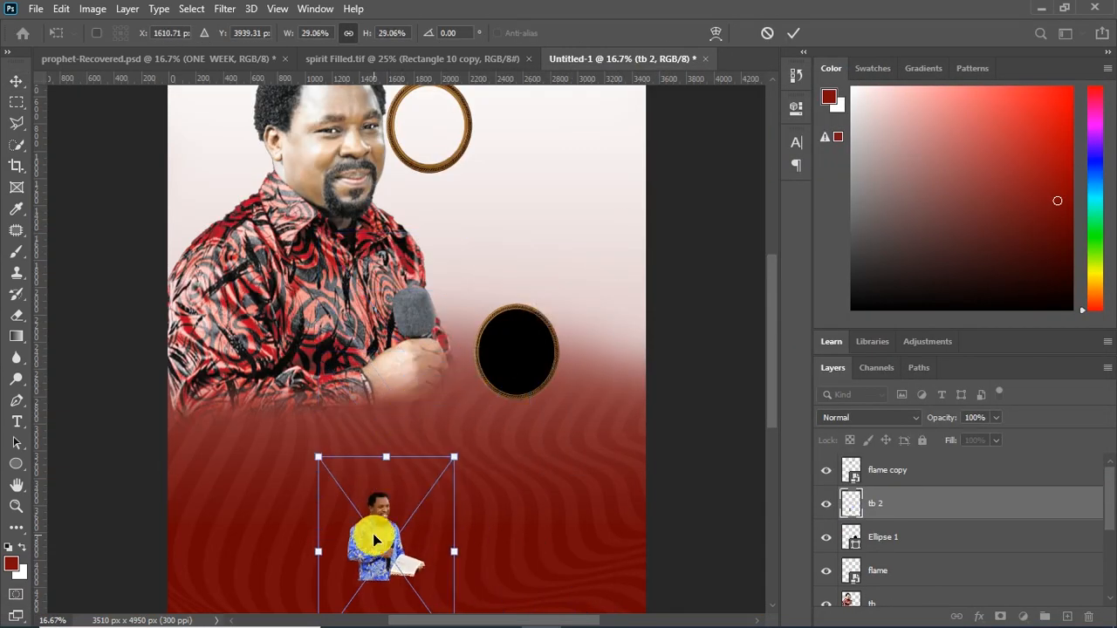
pyautogui.moveTo(374, 536); pyautogui.dragTo(512, 392)
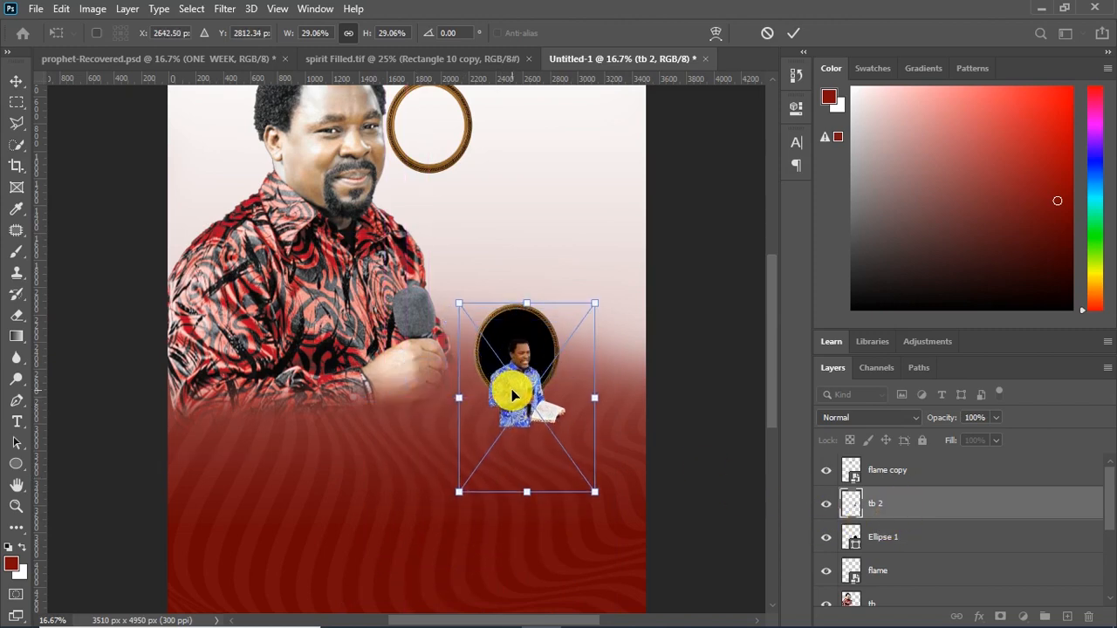
pyautogui.press('Return')
# Create a clipping mask from the tb 2 picture onto Ellipse 1 and raise the picture inside the lower oval
pyautogui.rightClick(886, 506)
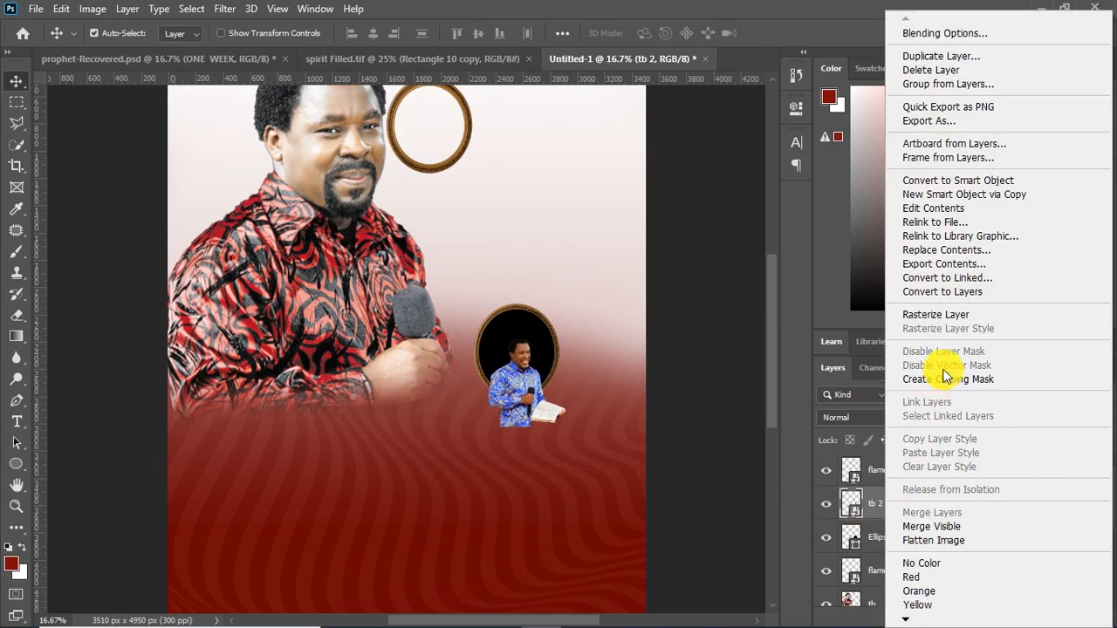
pyautogui.click(952, 379)
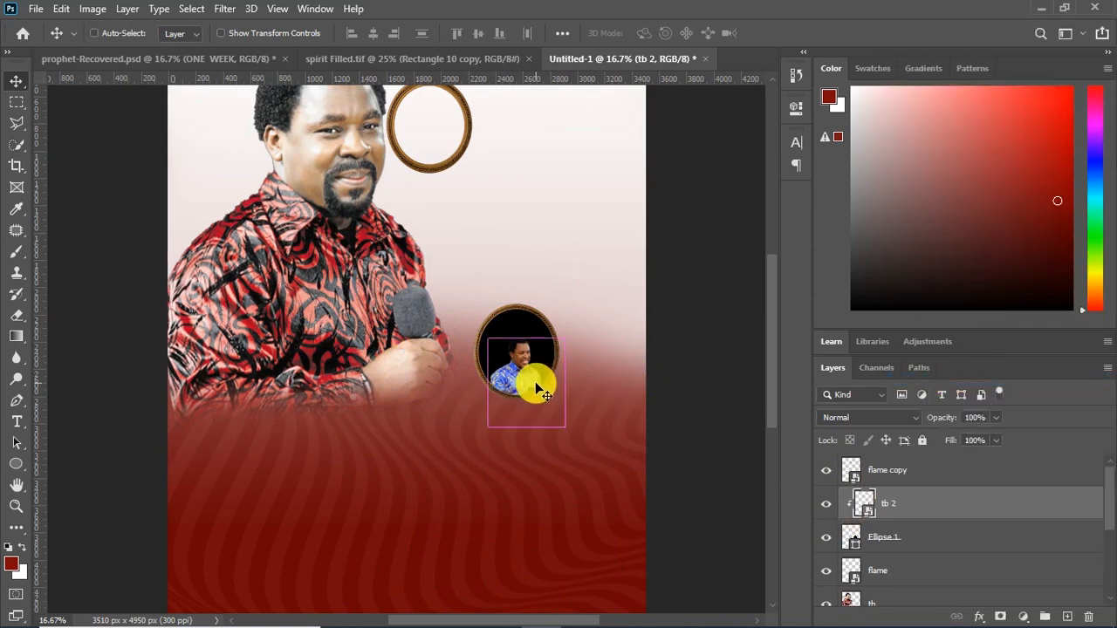
pyautogui.hotkey('ctrl', '+')
pyautogui.hotkey('ctrl', '+')
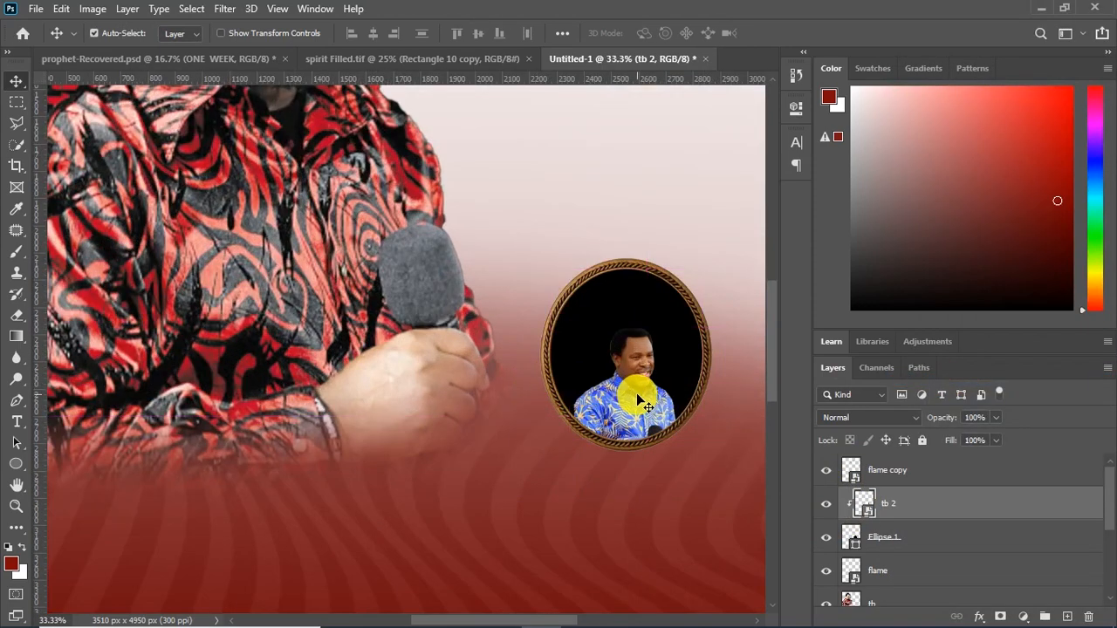
pyautogui.moveTo(637, 400); pyautogui.dragTo(635, 360)
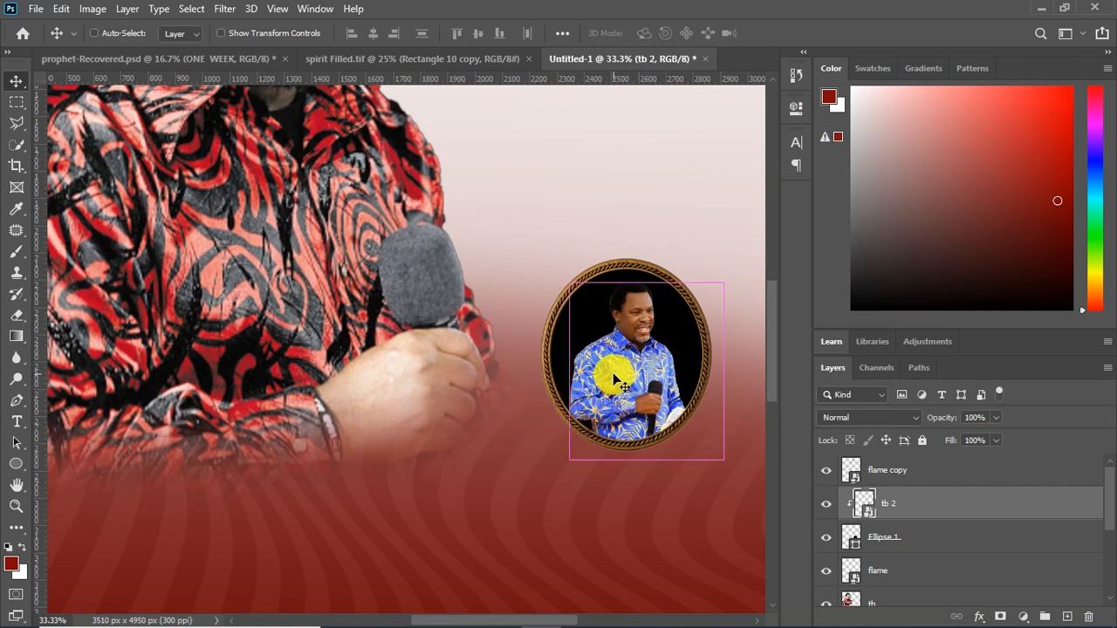
# Resize the clipped tb 2 picture slightly and shift it so the head and upper body fill the lower oval
pyautogui.hotkey('ctrl', 't')
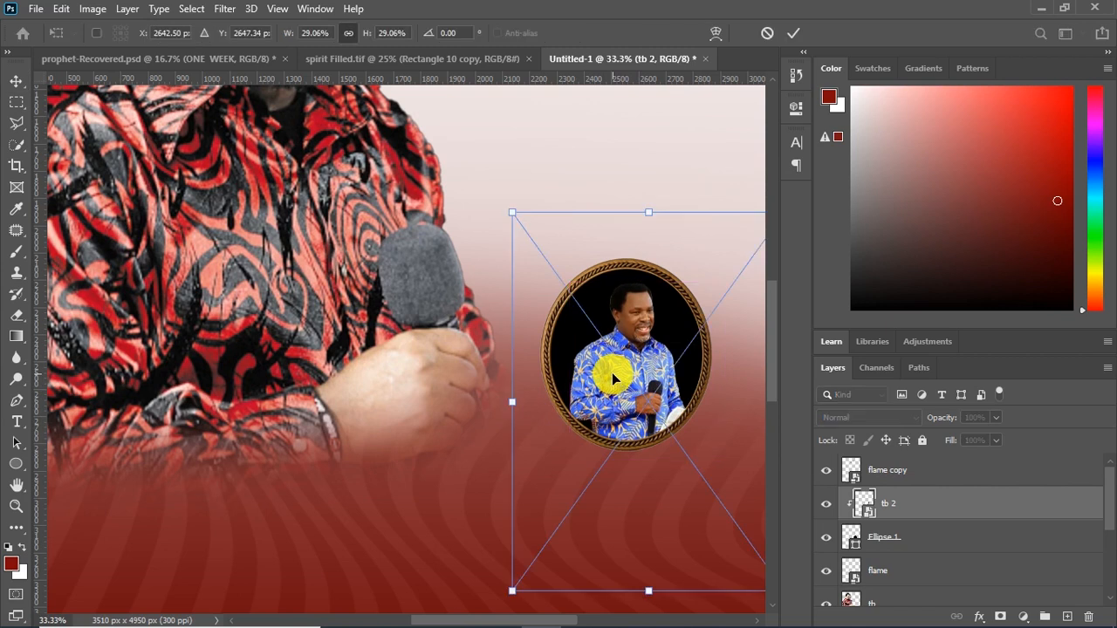
pyautogui.moveTo(508, 589); pyautogui.dragTo(527, 553)
pyautogui.moveTo(652, 344); pyautogui.dragTo(612, 338)
pyautogui.press('Return')
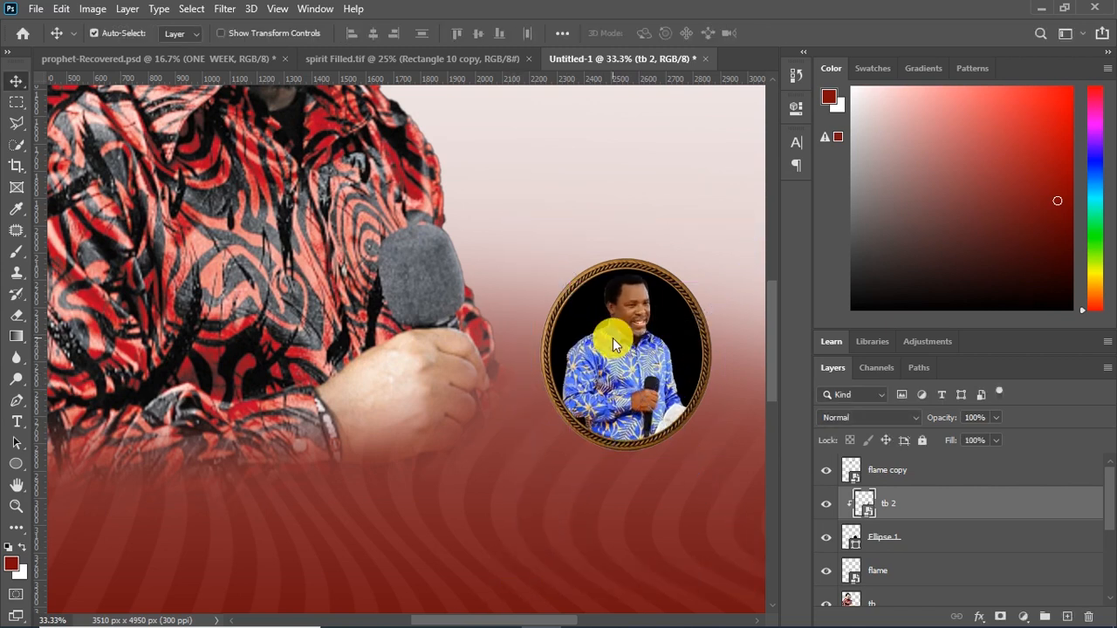
# Group the tb 2, Ellipse 1 and flame layers, name the group flame1 and expand it
pyautogui.keyDown('shift'); pyautogui.click(893, 570); pyautogui.keyUp('shift')
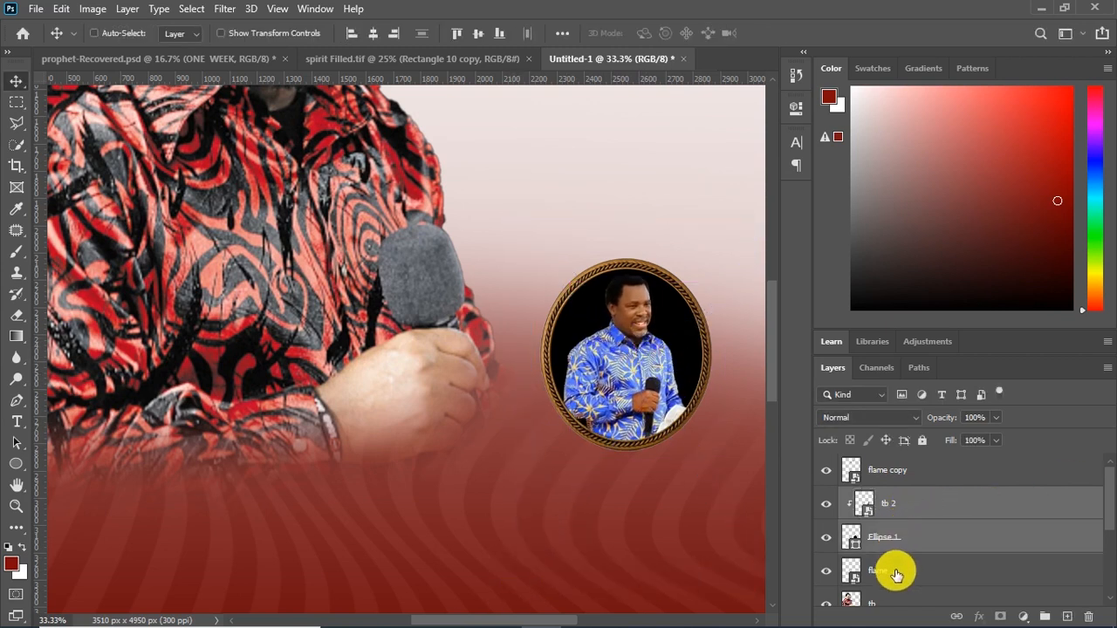
pyautogui.hotkey('ctrl', 'g')
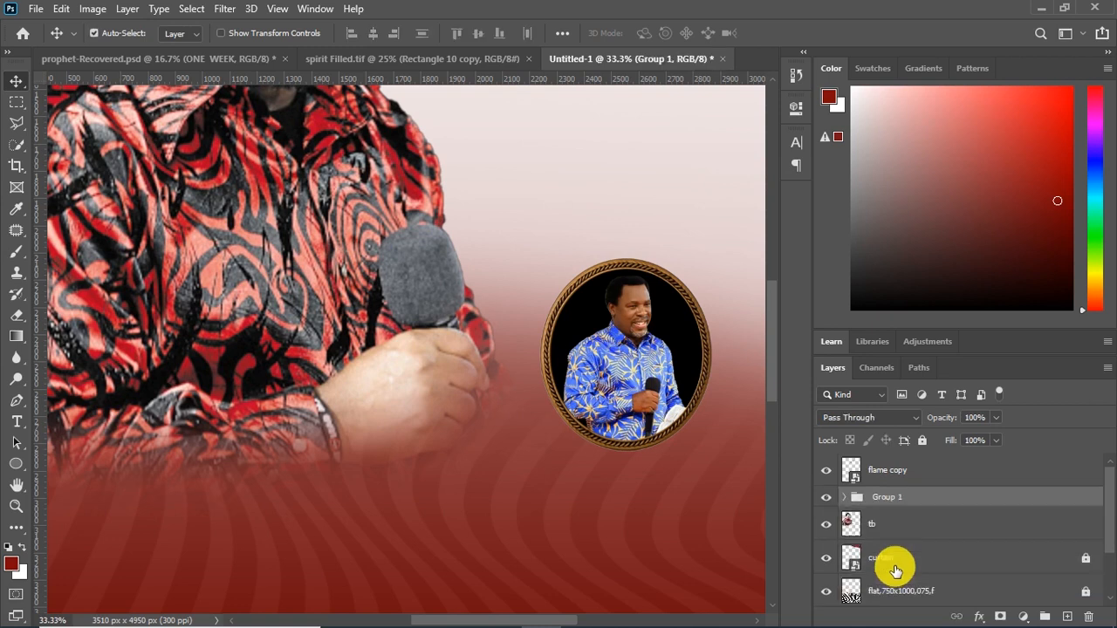
pyautogui.doubleClick(898, 502)
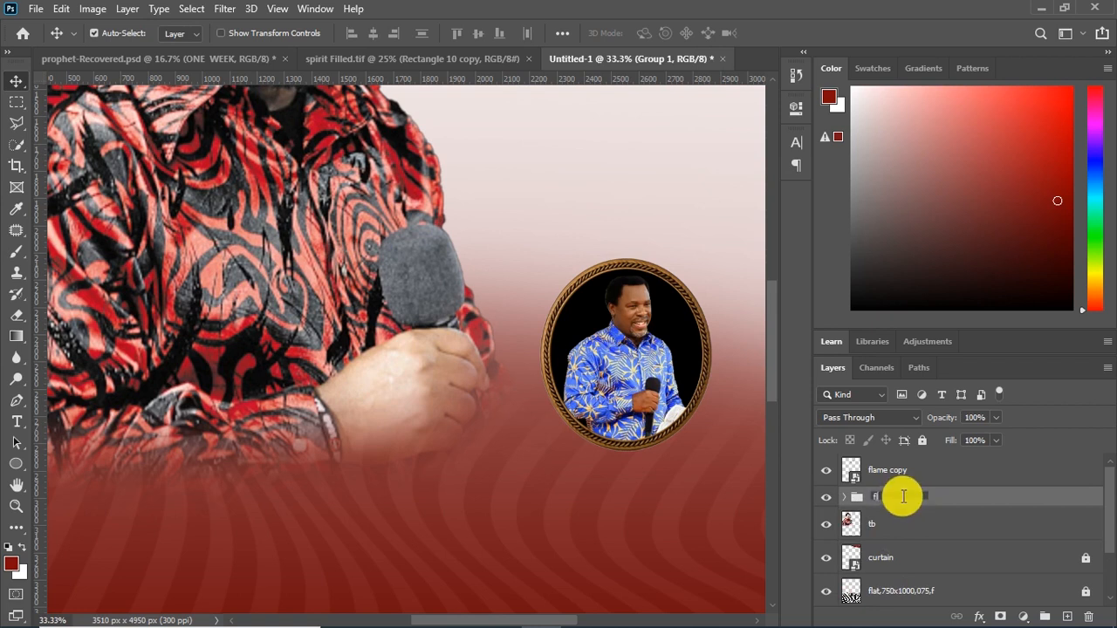
pyautogui.write('flame1')
pyautogui.click(844, 497)
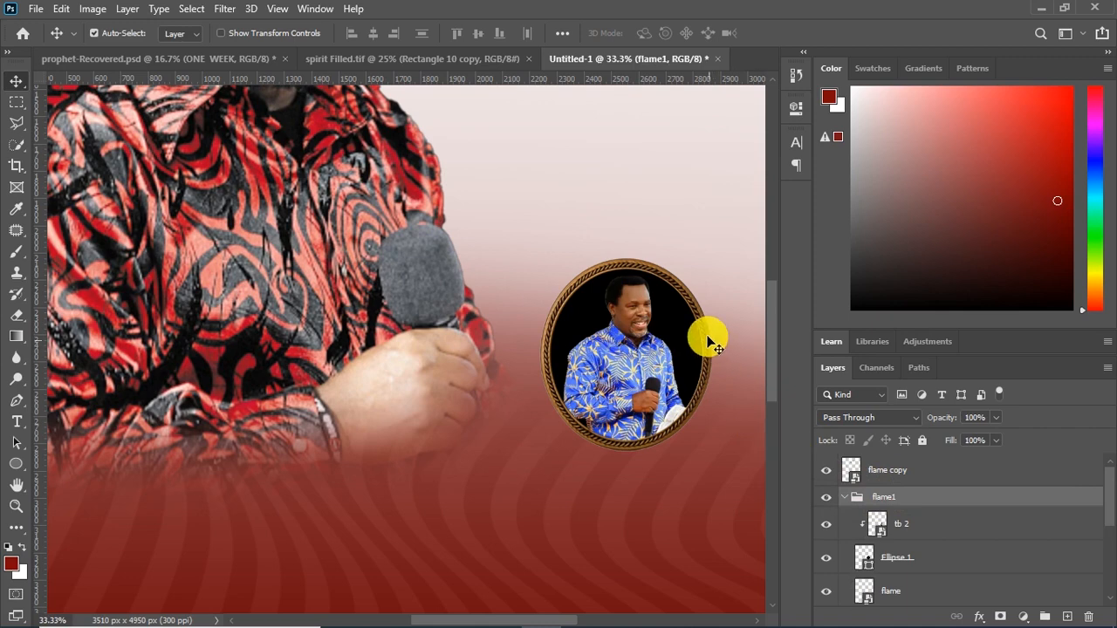
# Move the empty upper oval frame down so it sits just above the filled lower frame
pyautogui.hotkey('ctrl', '-')
pyautogui.hotkey('ctrl', '-')
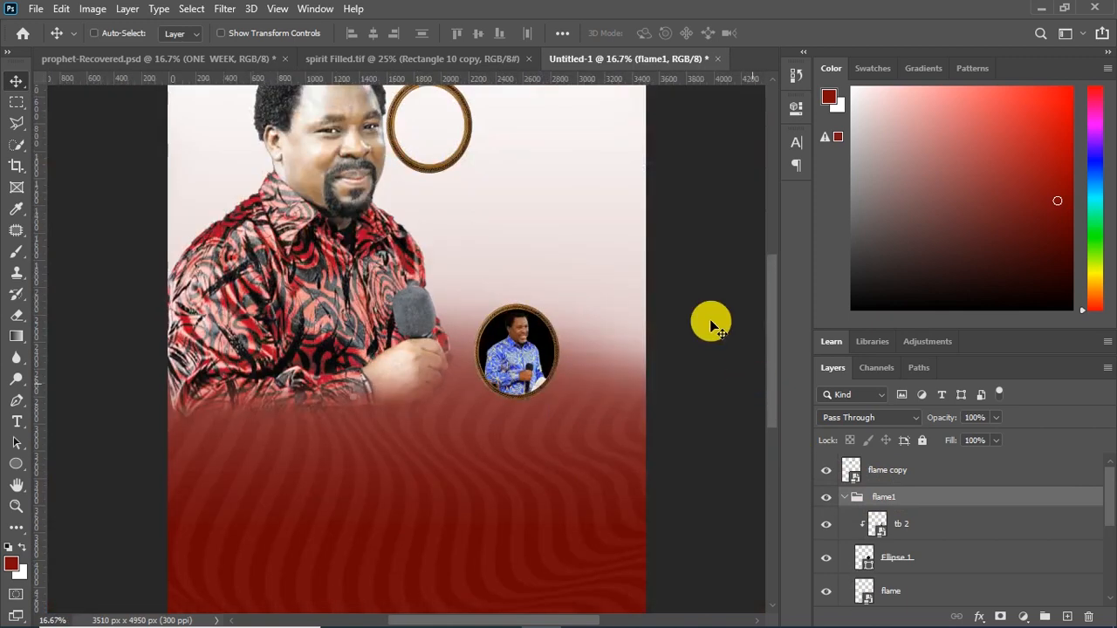
pyautogui.keyDown('ctrl'); pyautogui.click(471, 155); pyautogui.keyUp('ctrl')
pyautogui.moveTo(488, 161); pyautogui.dragTo(562, 253)
# Draw a black ellipse of about 403 x 461 px inside the upper oval frame
pyautogui.click(16, 463)
pyautogui.moveTo(495, 213); pyautogui.dragTo(555, 269)
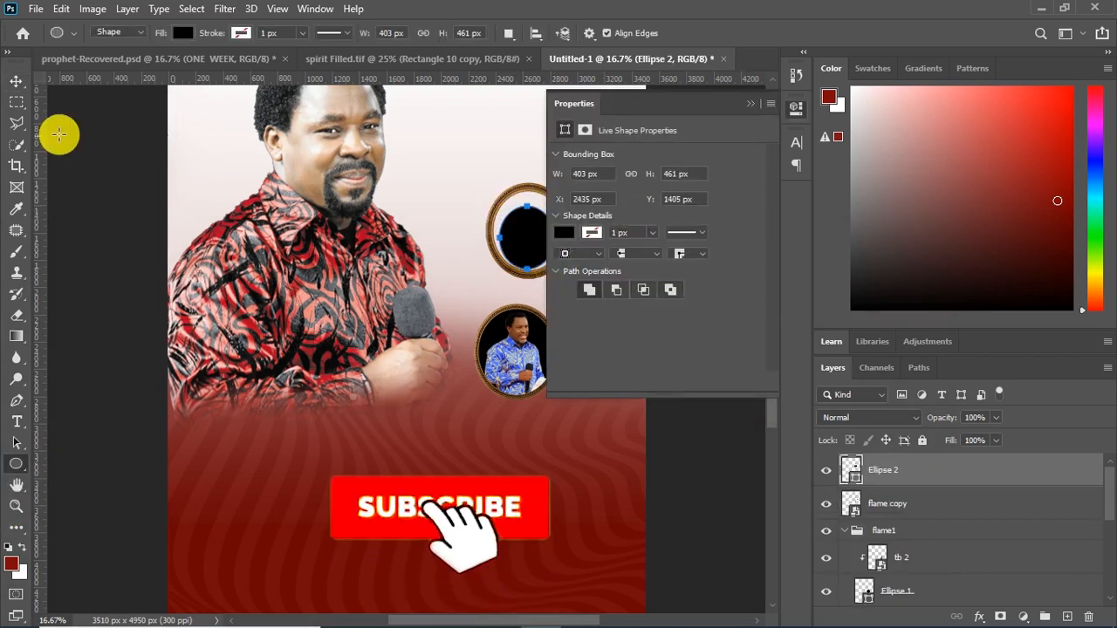
pyautogui.click(17, 82)
pyautogui.click(767, 92)
# Stretch the new black ellipse on all sides so it fills the inside of the upper oval frame
pyautogui.hotkey('ctrl', 't')
pyautogui.moveTo(524, 202); pyautogui.dragTo(524, 190)
pyautogui.moveTo(554, 234); pyautogui.dragTo(496, 234)
pyautogui.moveTo(561, 236); pyautogui.dragTo(565, 237)
pyautogui.moveTo(492, 199); pyautogui.dragTo(489, 196)
pyautogui.hotkey('ctrl', '+')
pyautogui.hotkey('ctrl', '+')
pyautogui.moveTo(774, 346); pyautogui.dragTo(773, 302)
pyautogui.moveTo(652, 395); pyautogui.dragTo(651, 398)
pyautogui.moveTo(652, 242); pyautogui.dragTo(651, 237)
pyautogui.press('Return')
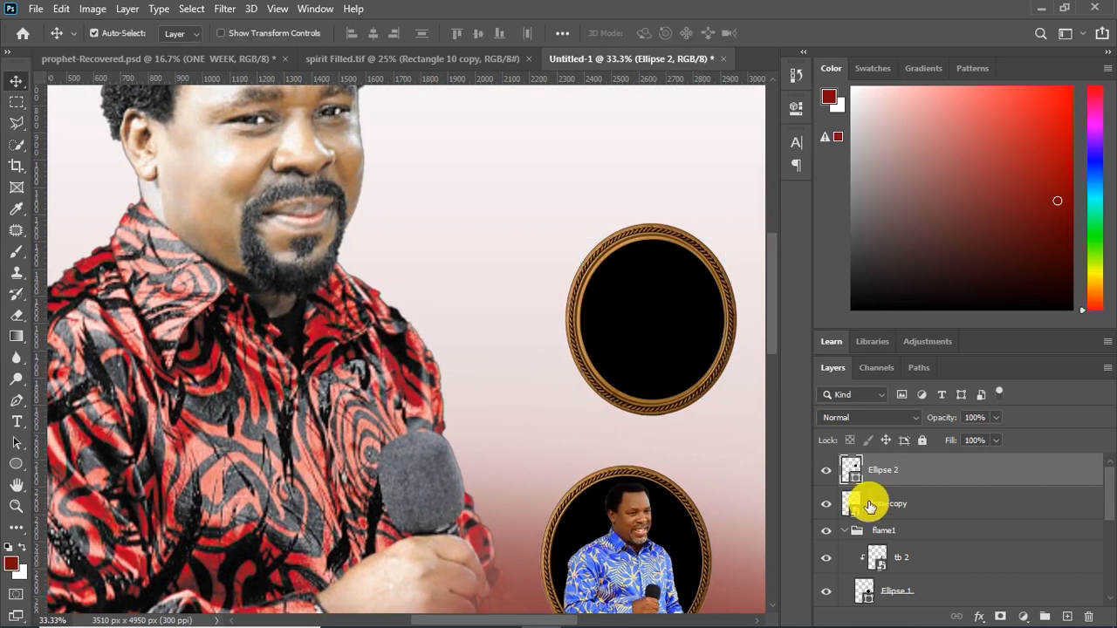
# Change the fill colour of Ellipse 2 in the upper frame to white
pyautogui.doubleClick(853, 474)
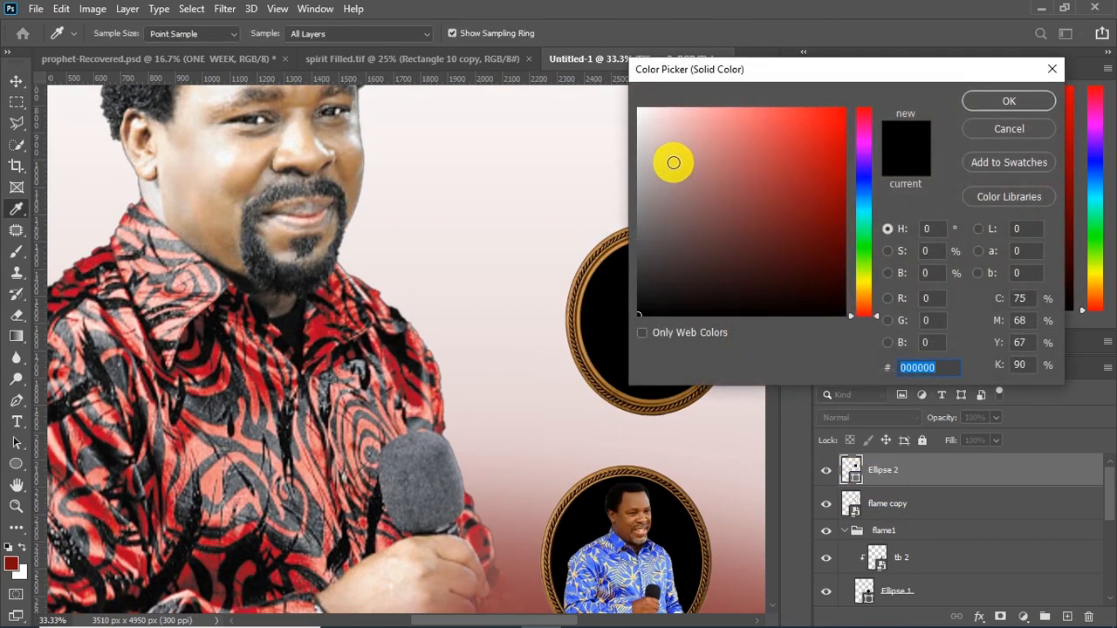
pyautogui.moveTo(673, 159); pyautogui.dragTo(571, 76)
pyautogui.click(1052, 98)
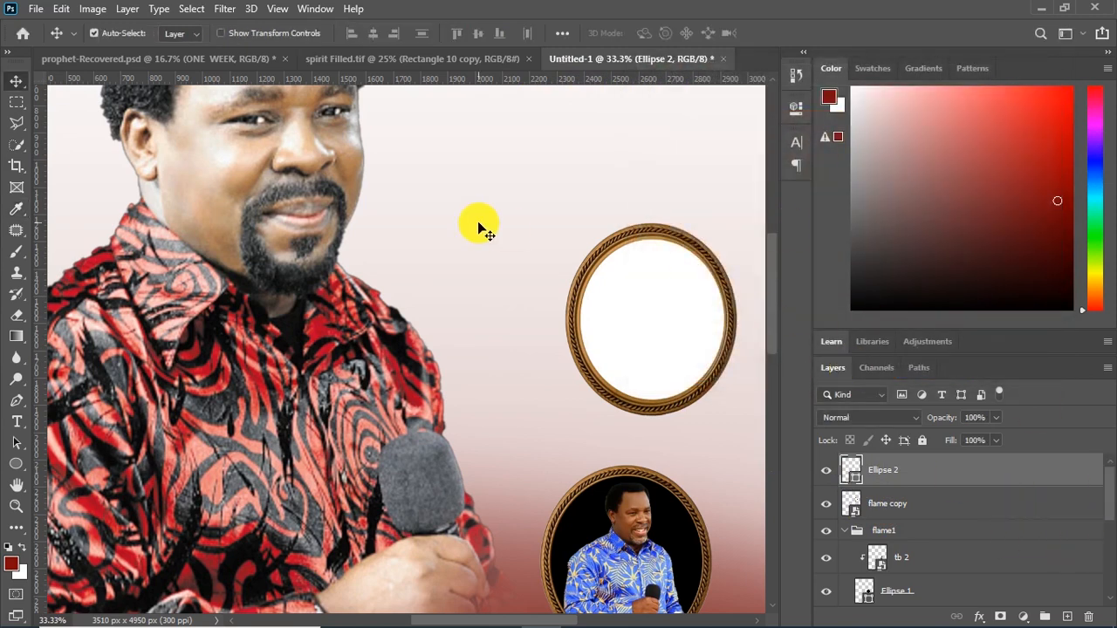
# Place the tb1 picture from the File Explorer image folder, scaled down, over the upper oval frame
pyautogui.click(620, 612)
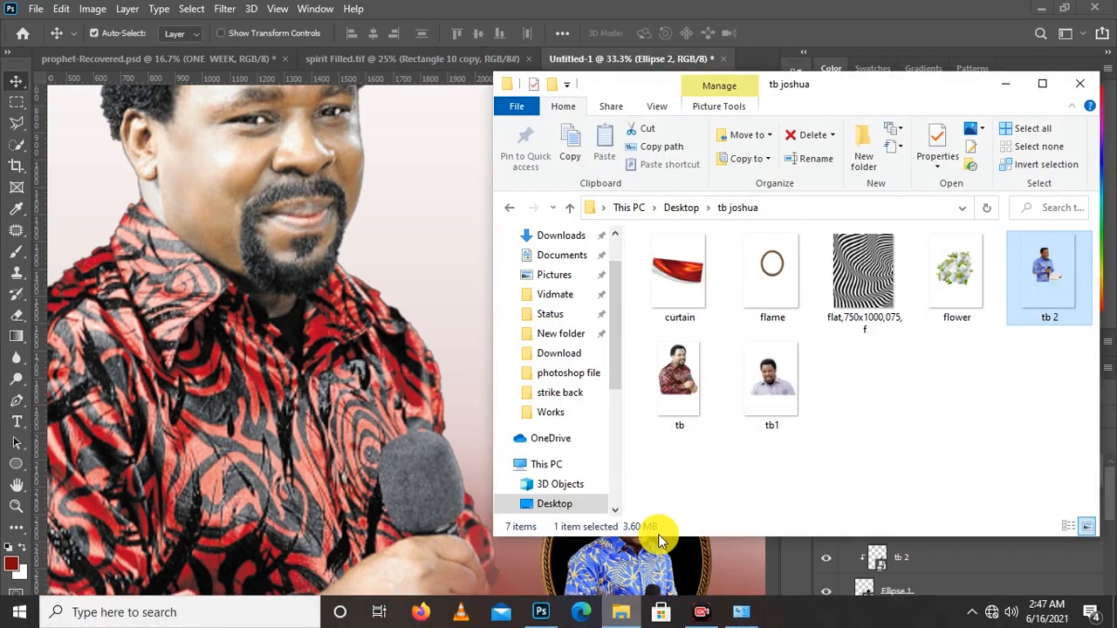
pyautogui.click(765, 389)
pyautogui.click(412, 368)
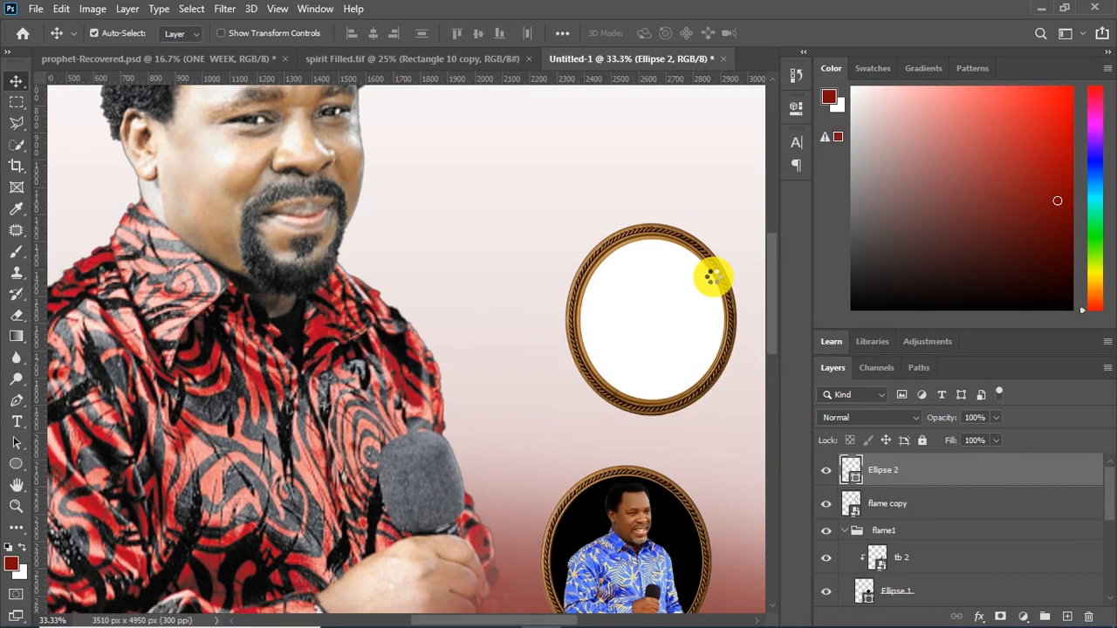
pyautogui.moveTo(712, 280); pyautogui.dragTo(678, 289)
pyautogui.hotkey('ctrl', '-')
pyautogui.hotkey('ctrl', '-')
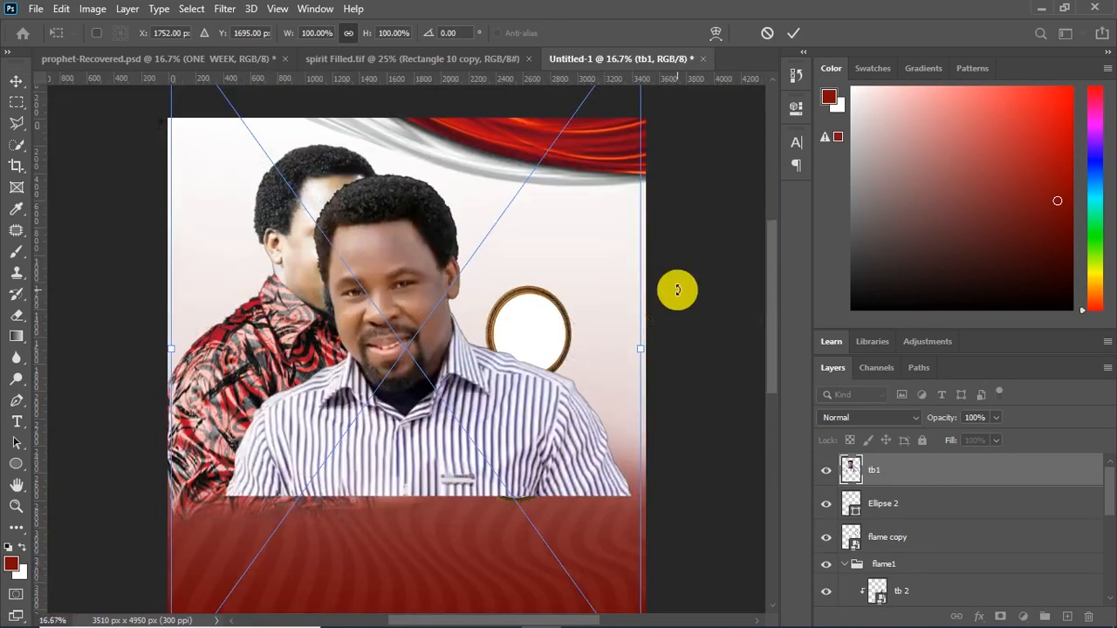
pyautogui.moveTo(227, 511); pyautogui.dragTo(435, 313)
pyautogui.moveTo(504, 186); pyautogui.dragTo(506, 305)
pyautogui.press('Return')
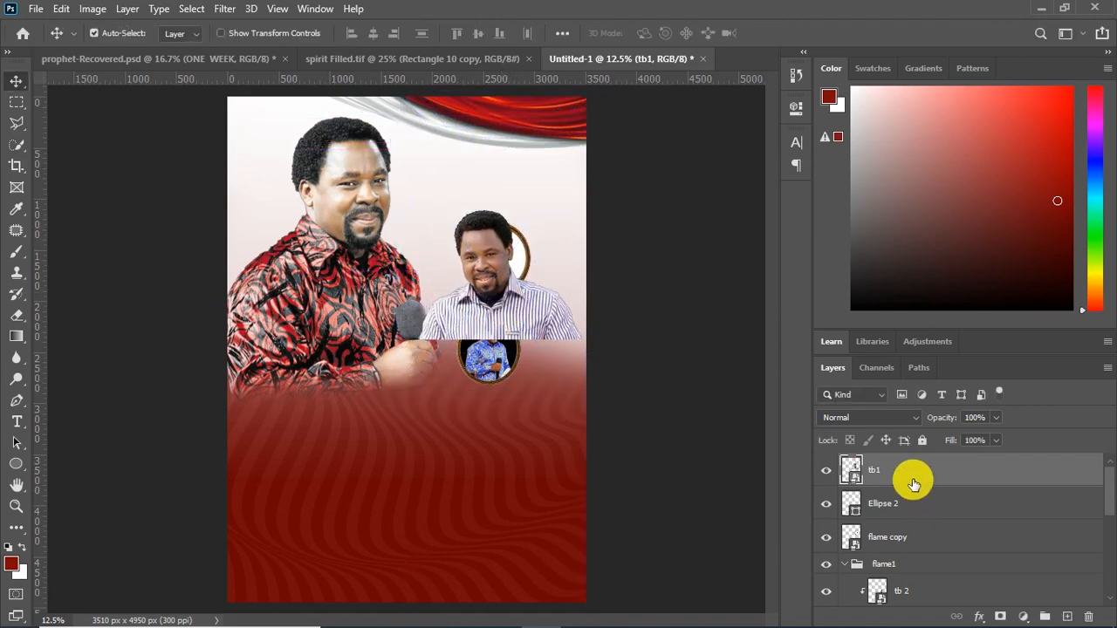
# Clip the tb1 picture to the white ellipse and shrink it so the head and shoulders fit the upper oval
pyautogui.rightClick(912, 480)
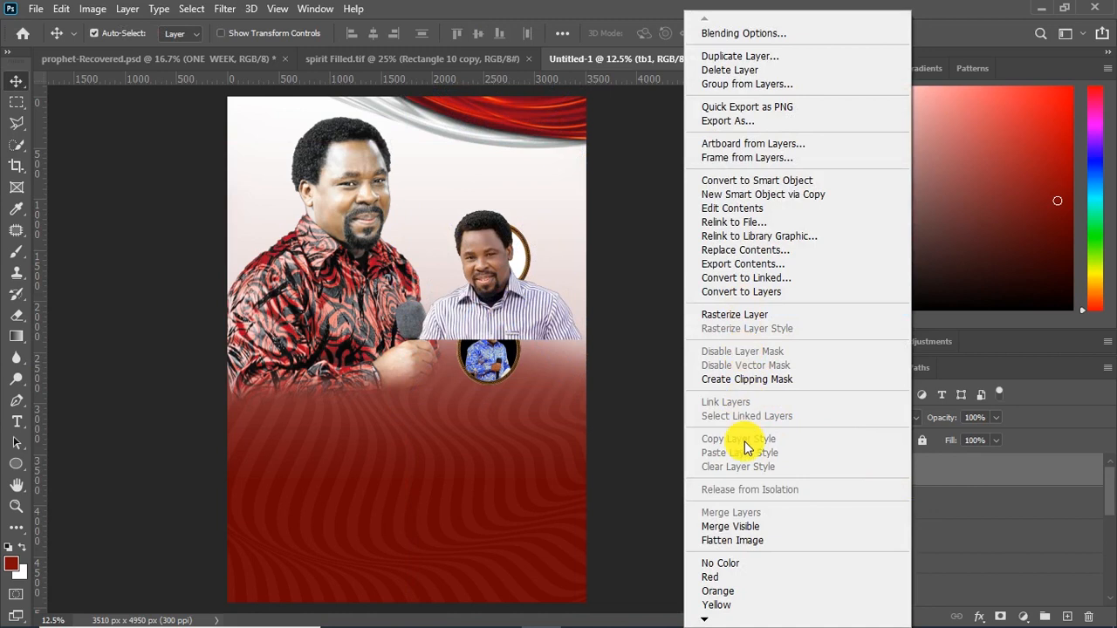
pyautogui.click(776, 379)
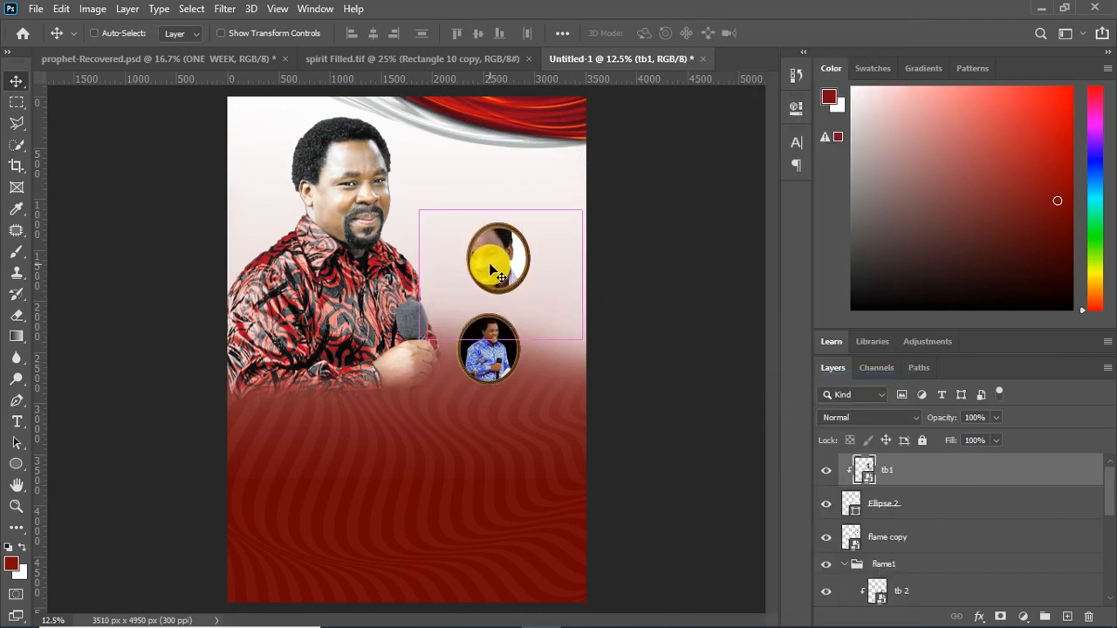
pyautogui.hotkey('ctrl', 't')
pyautogui.moveTo(398, 410); pyautogui.dragTo(436, 357)
pyautogui.moveTo(586, 149); pyautogui.dragTo(556, 192)
pyautogui.hotkey('ctrl', '+')
pyautogui.press('Return')
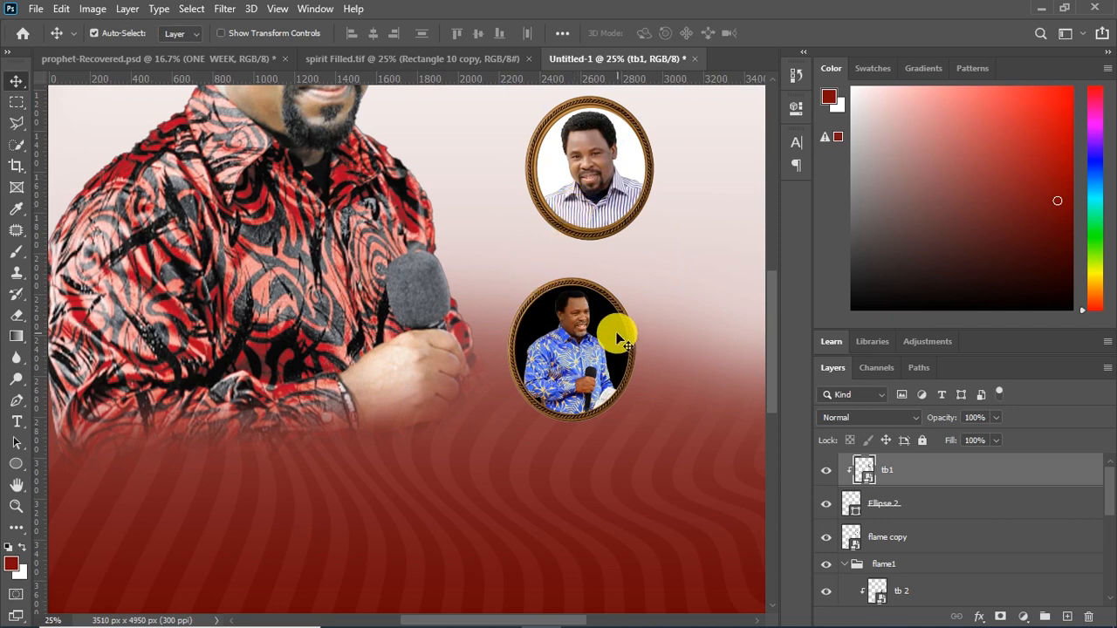
# Apply a Black & White adjustment with the Default preset to the tb1 picture
pyautogui.click(93, 11)
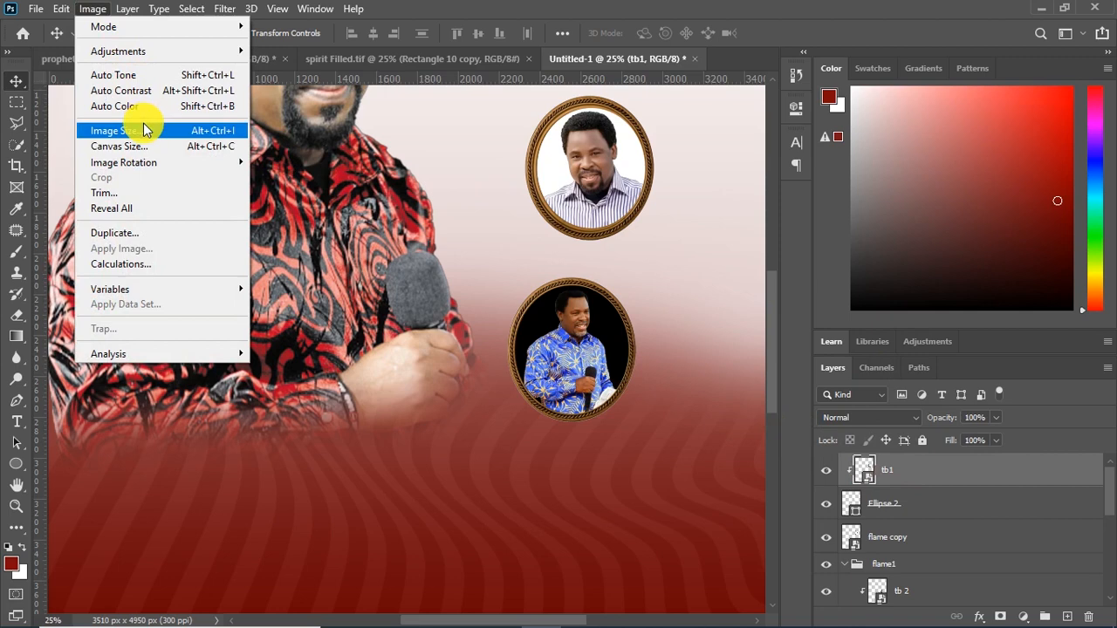
pyautogui.moveTo(147, 49)
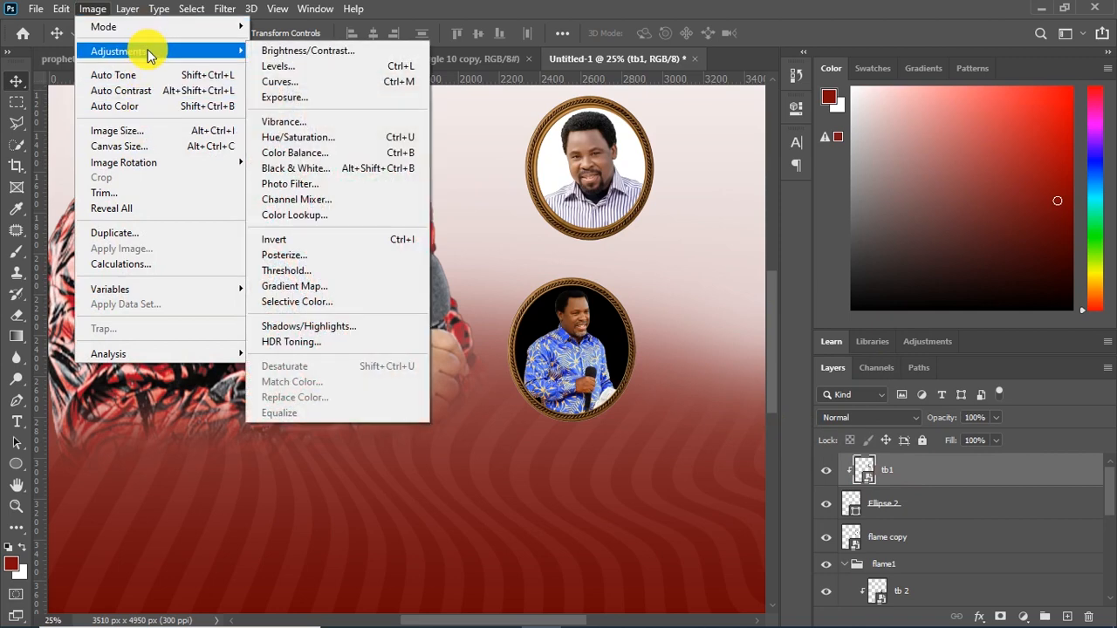
pyautogui.click(346, 174)
pyautogui.moveTo(593, 70); pyautogui.dragTo(947, 145)
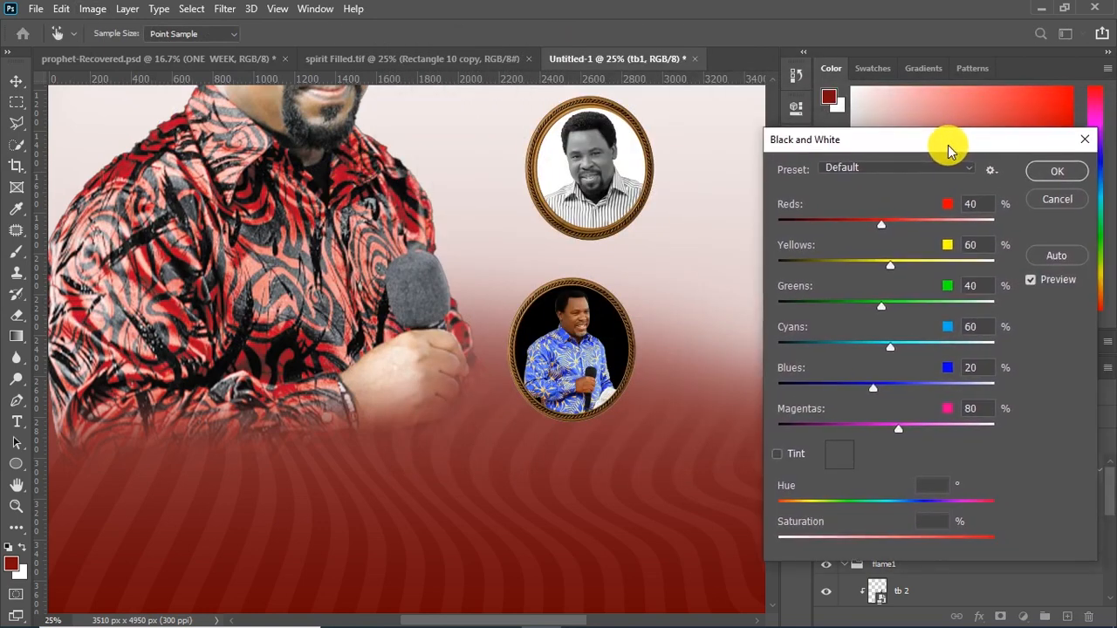
pyautogui.click(1053, 172)
# Group the tb1, Ellipse 2 and flame copy layers and name the group flame 2
pyautogui.keyDown('shift'); pyautogui.click(902, 586); pyautogui.keyUp('shift')
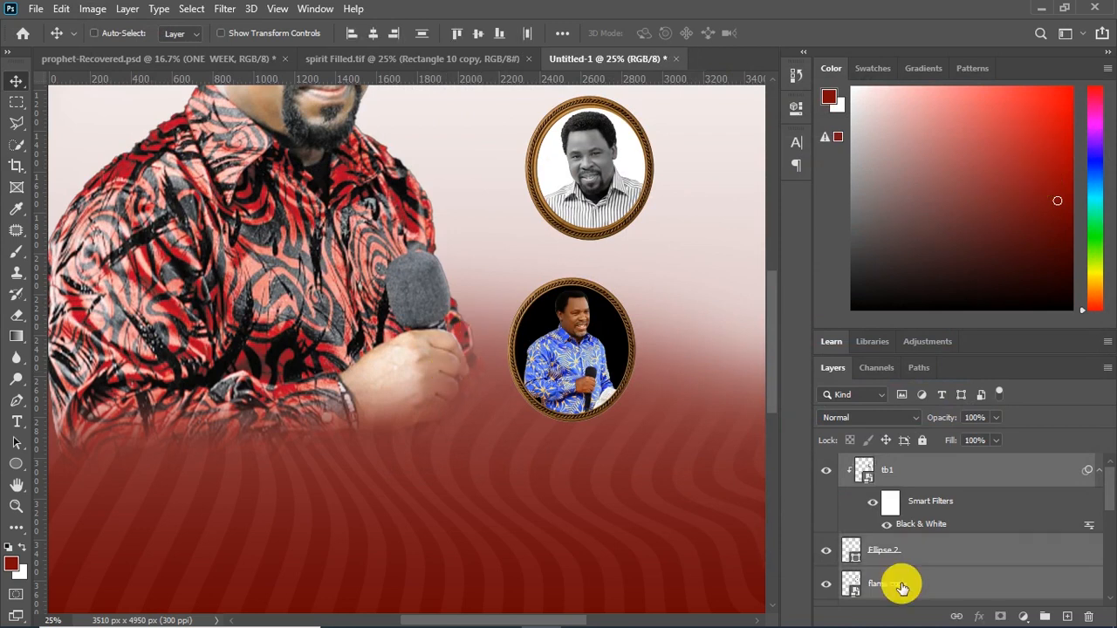
pyautogui.hotkey('ctrl', 'g')
pyautogui.doubleClick(883, 471)
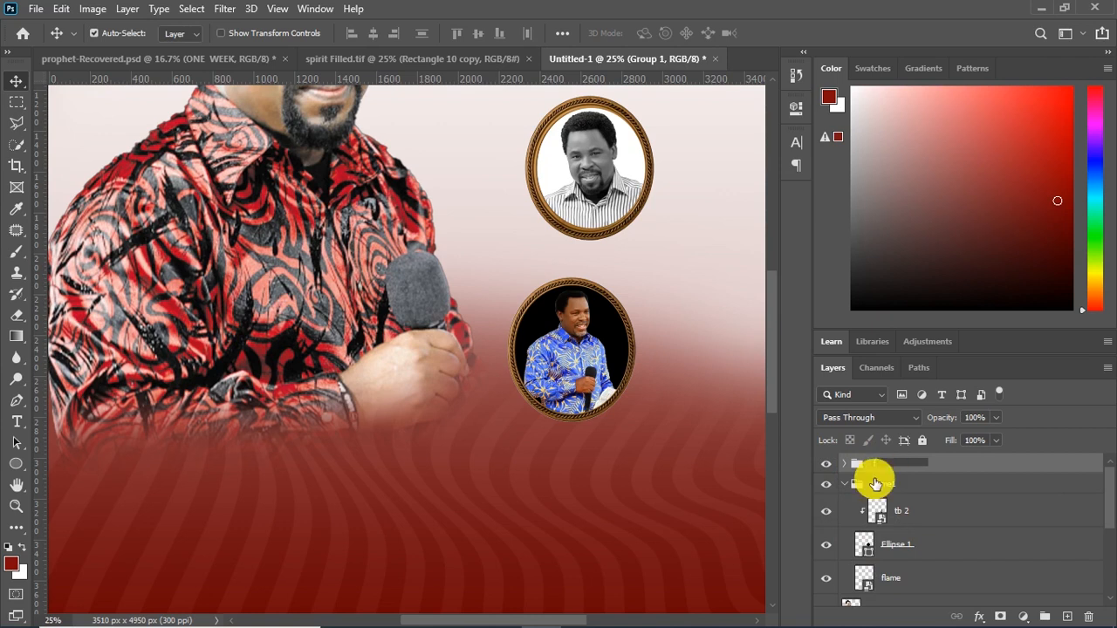
pyautogui.write('flame 2')
pyautogui.click(923, 486)
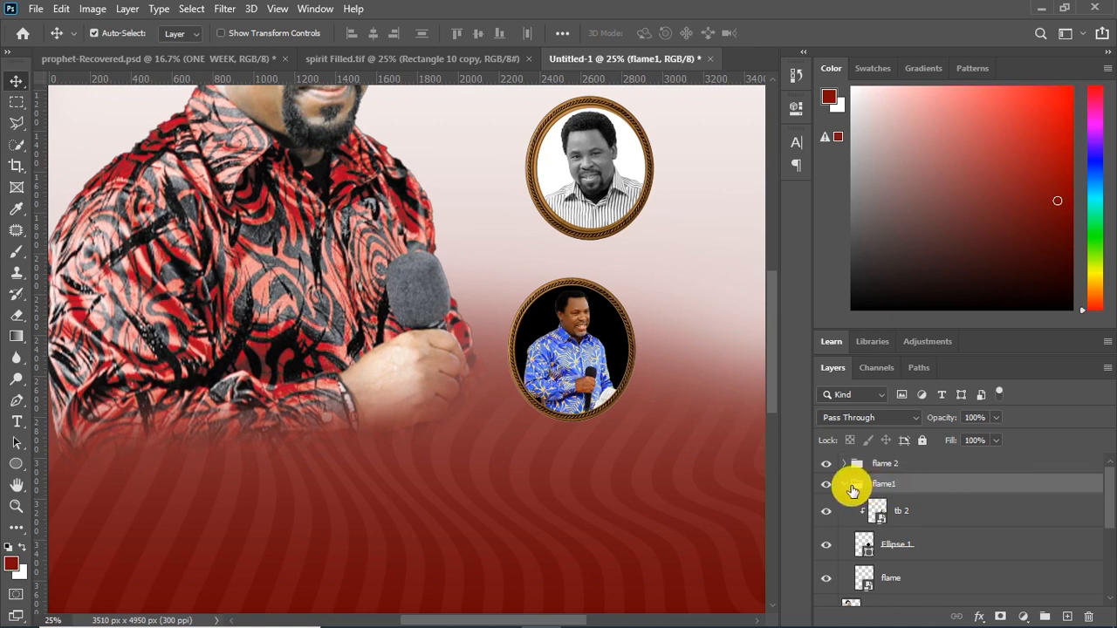
# Collapse the flame1 group and expand the flame 2 group
pyautogui.click(844, 484)
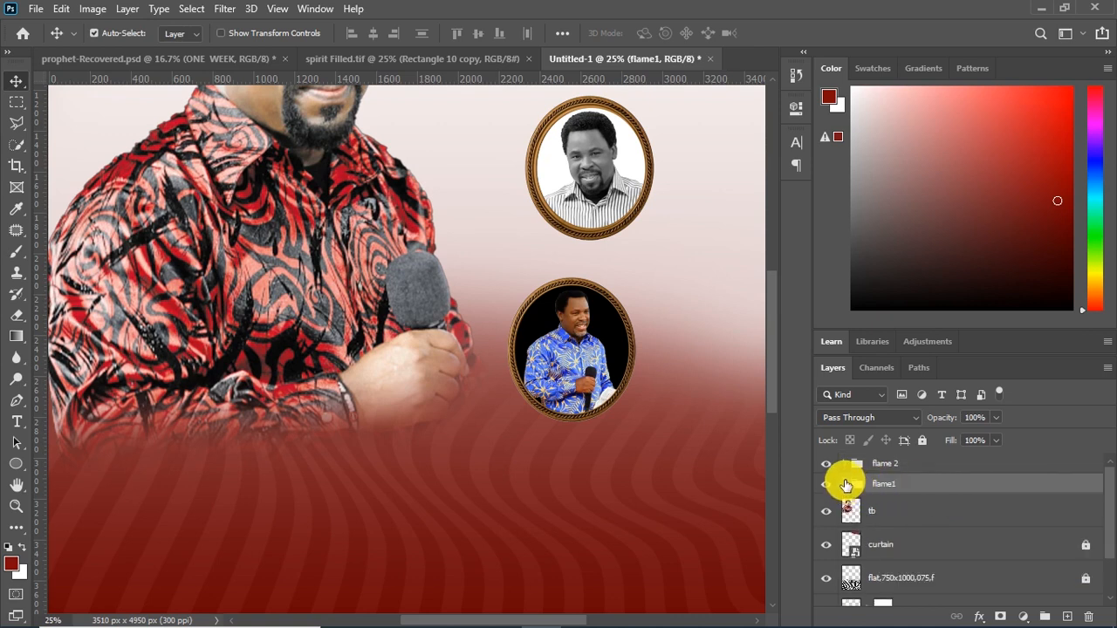
pyautogui.click(843, 464)
pyautogui.click(843, 465)
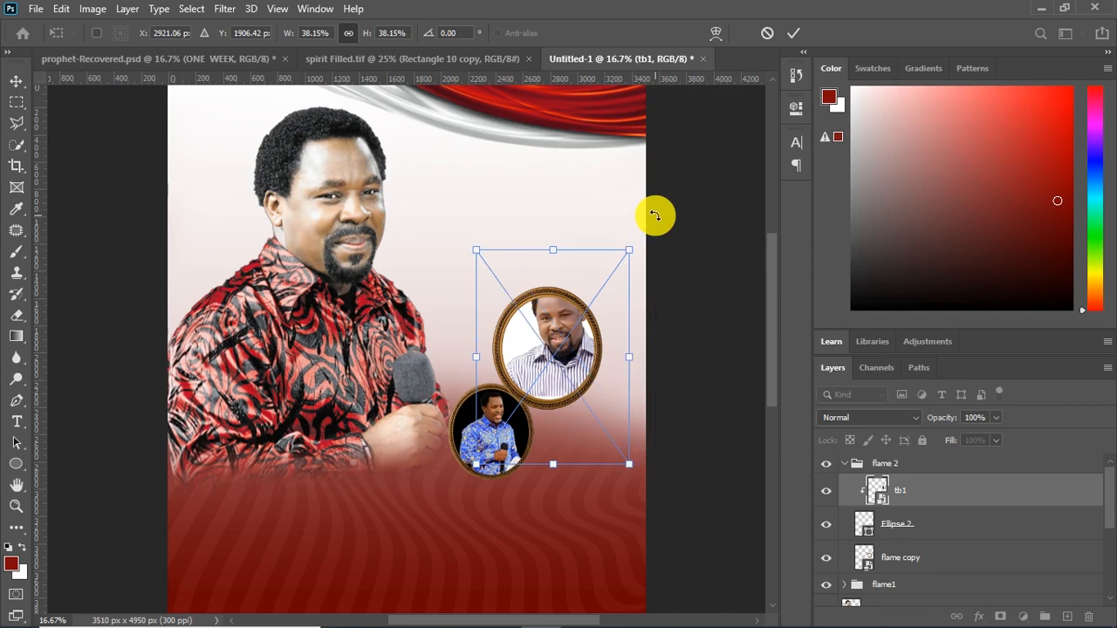
# Shrink the tb1 picture to fit the head and shoulders inside the upper oval and apply a Black & White adjustment to it
pyautogui.moveTo(655, 217); pyautogui.dragTo(634, 247)
pyautogui.press('Return')
pyautogui.hotkey('ctrl', 'shift', 'alt', 'b')
pyautogui.press('Return')
# Collapse the flame 2 group, then enlarge the upper framed picture and position it above the smaller oval
pyautogui.click(859, 465)
pyautogui.click(844, 464)
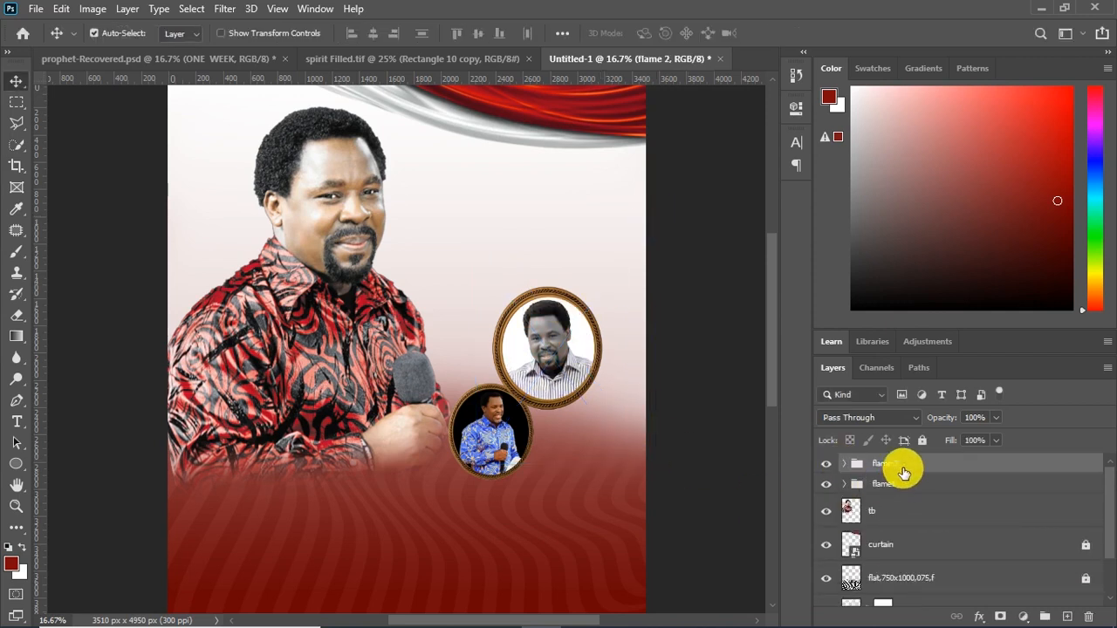
pyautogui.hotkey('ctrl', 't')
pyautogui.moveTo(488, 286); pyautogui.dragTo(462, 253)
pyautogui.moveTo(627, 262); pyautogui.dragTo(643, 242)
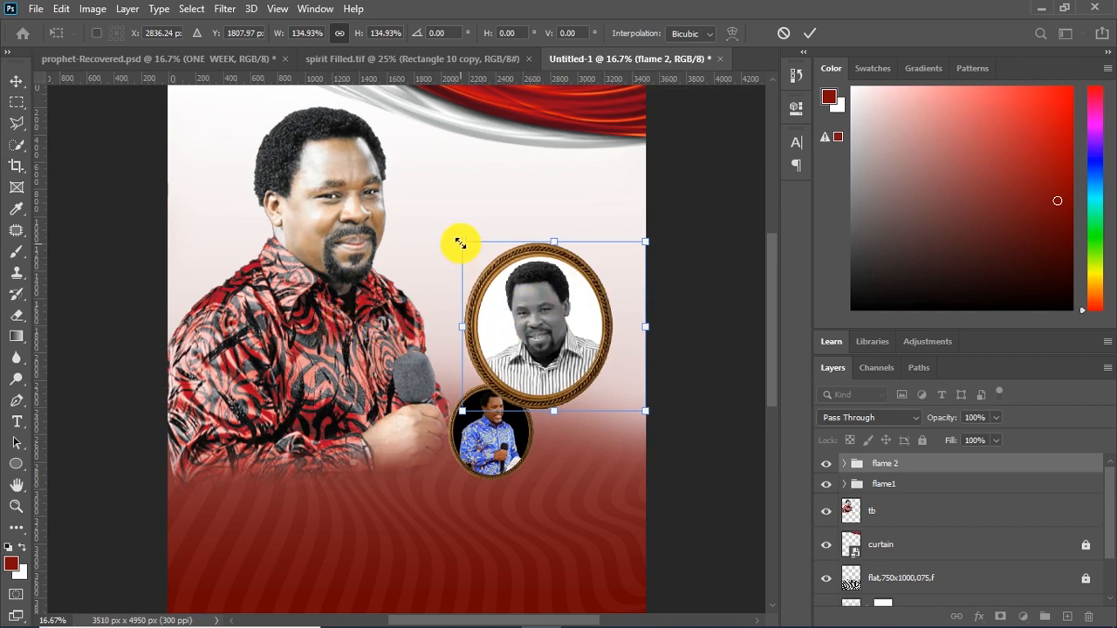
pyautogui.moveTo(459, 239); pyautogui.dragTo(448, 231)
pyautogui.moveTo(530, 340); pyautogui.dragTo(542, 334)
pyautogui.press('Return')
# Enlarge the flame1 group so the lower oval frame reaches up behind the upper one
pyautogui.click(899, 484)
pyautogui.hotkey('ctrl', 't')
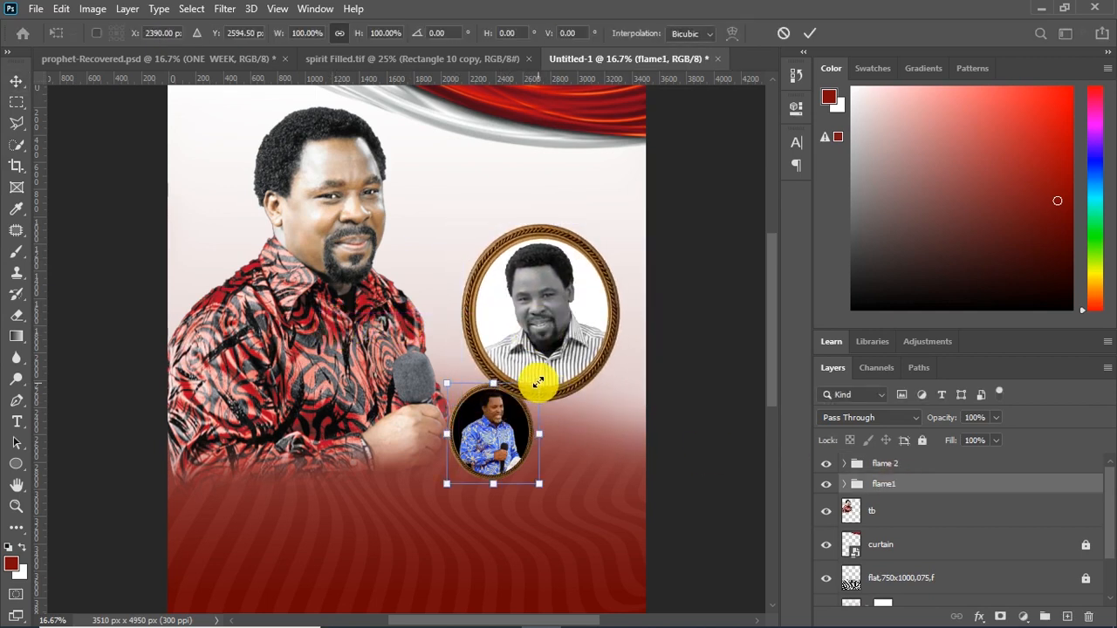
pyautogui.moveTo(541, 384); pyautogui.dragTo(581, 339)
pyautogui.moveTo(447, 483); pyautogui.dragTo(425, 507)
pyautogui.press('Return')
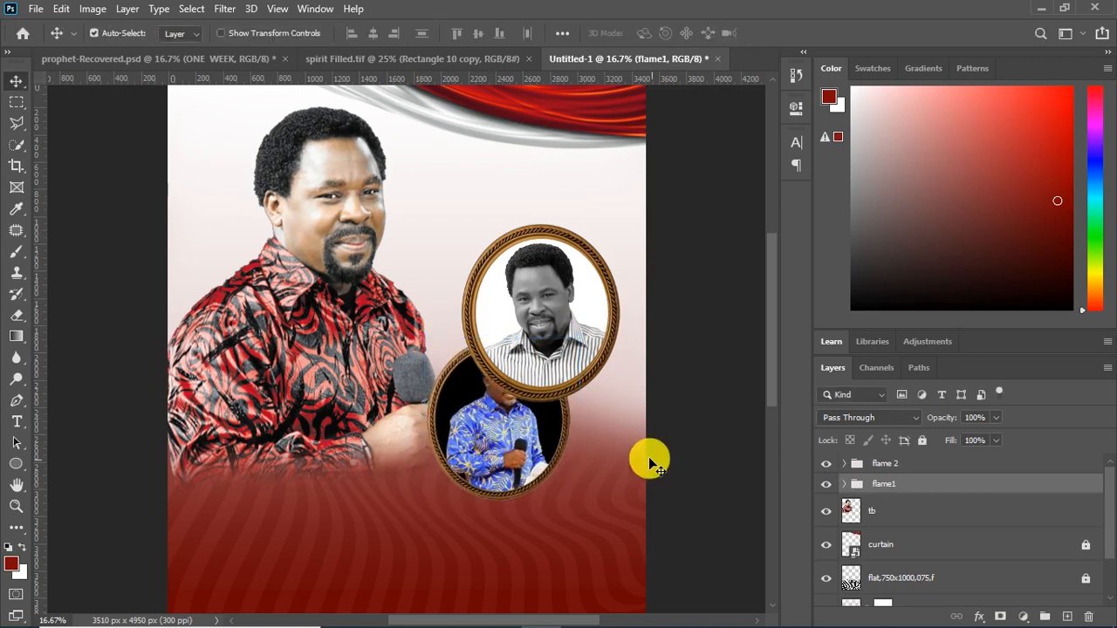
# Move the flame1 group to the top inside flame 2, shrink it to 92.69% and shift it down and to the left
pyautogui.moveTo(890, 480); pyautogui.dragTo(845, 463)
pyautogui.click(511, 421)
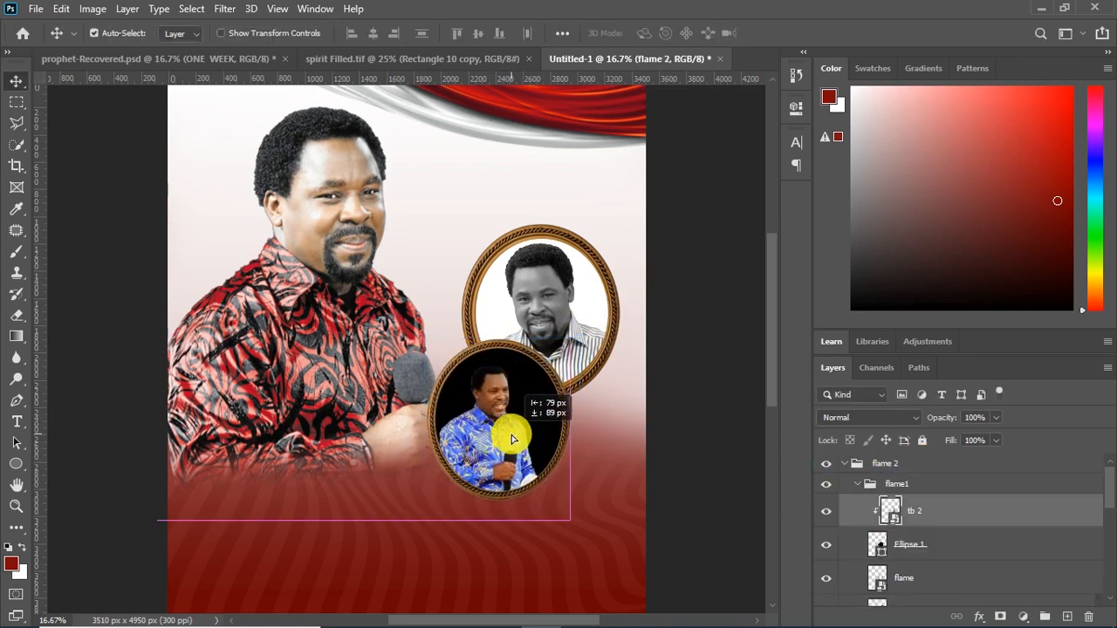
pyautogui.click(893, 487)
pyautogui.hotkey('ctrl', 't')
pyautogui.moveTo(580, 340); pyautogui.dragTo(569, 351)
pyautogui.moveTo(504, 411); pyautogui.dragTo(497, 419)
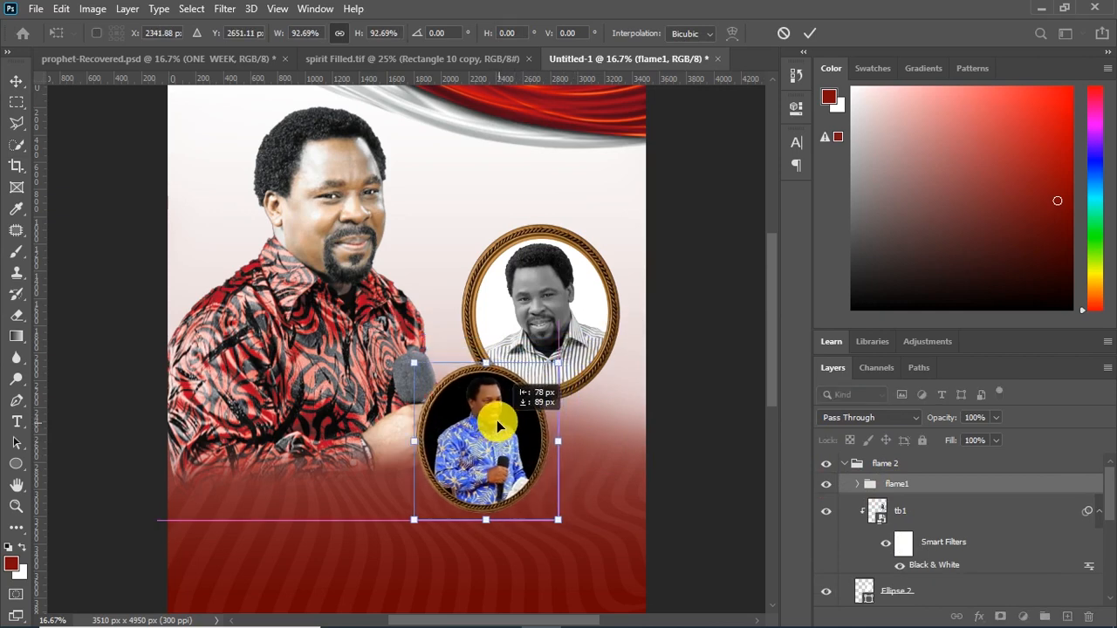
pyautogui.click(621, 314)
# Enlarge the whole flame 2 group to 109.64% and shift it slightly down to the right of the main portrait
pyautogui.click(916, 467)
pyautogui.hotkey('ctrl', 't')
pyautogui.moveTo(653, 224); pyautogui.dragTo(672, 195)
pyautogui.moveTo(583, 273); pyautogui.dragTo(586, 283)
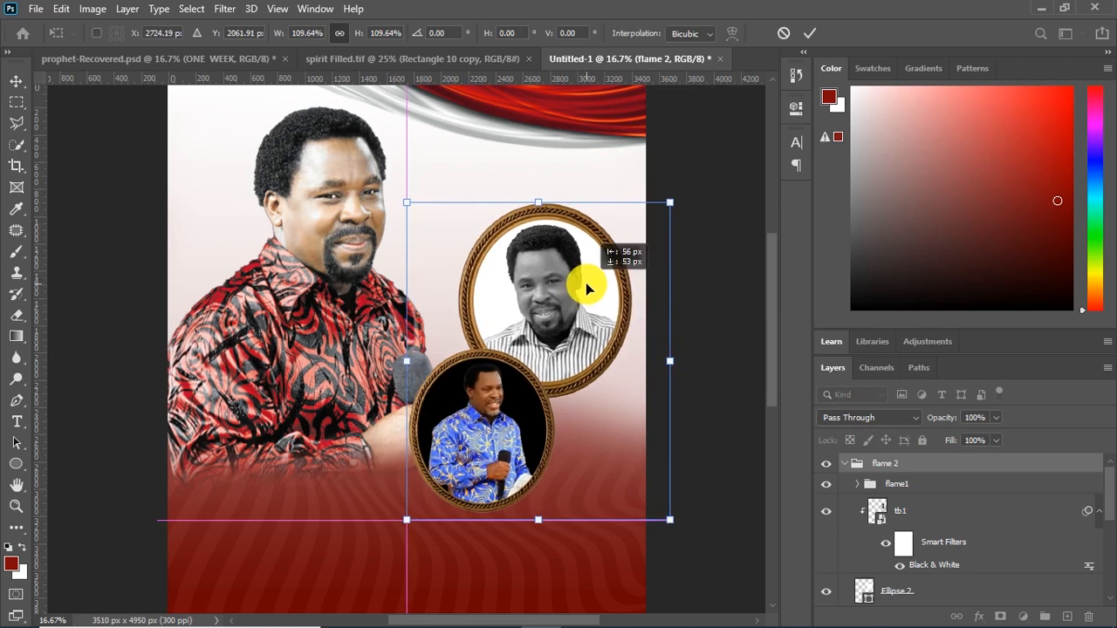
# Examine the layers inside the flame1 group nested in flame 2
pyautogui.click(861, 476)
pyautogui.click(858, 485)
pyautogui.click(860, 486)
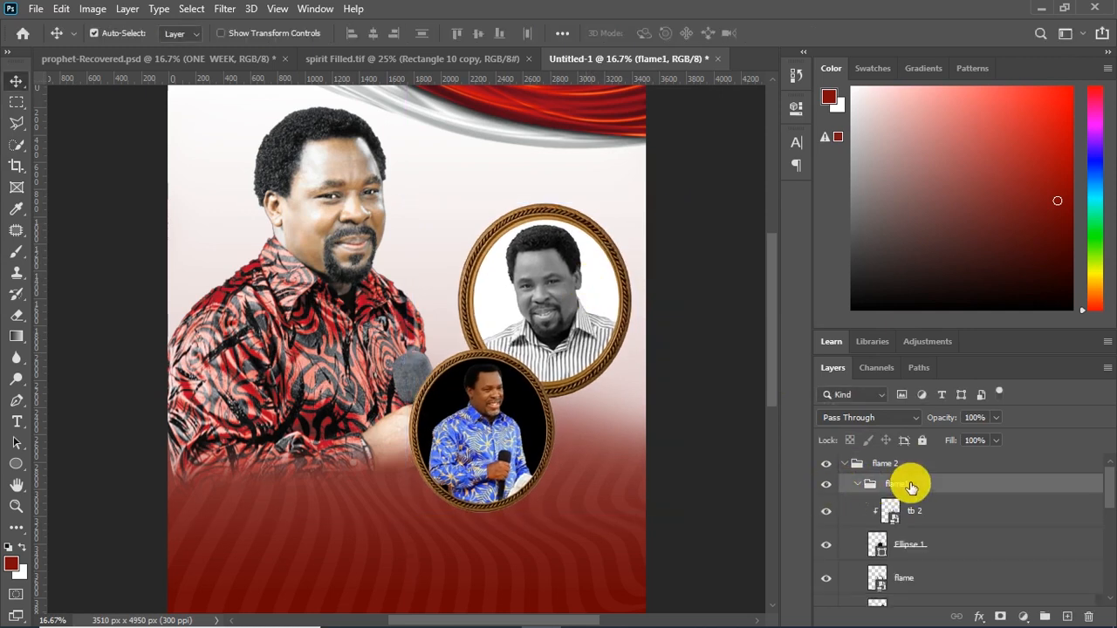
pyautogui.click(859, 485)
pyautogui.click(861, 485)
pyautogui.click(861, 487)
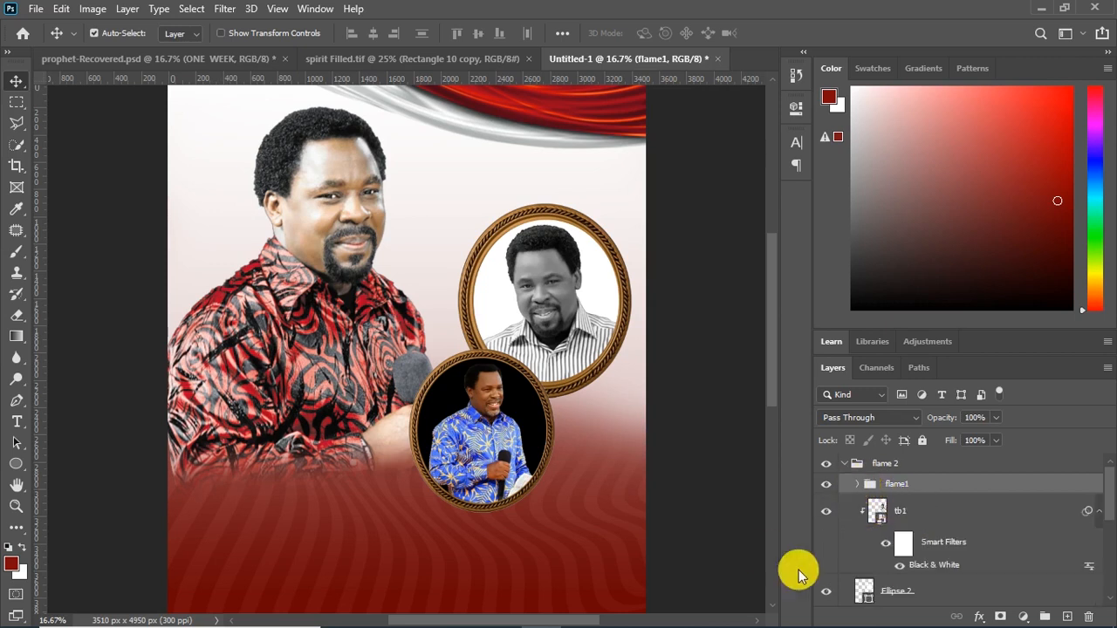
pyautogui.click(857, 487)
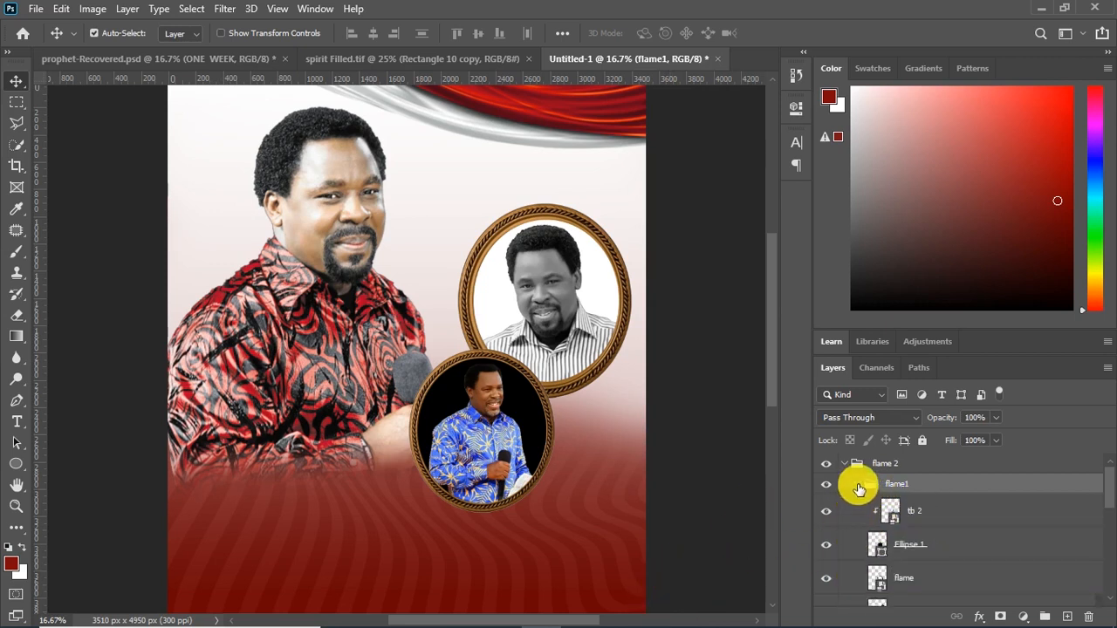
pyautogui.moveTo(1111, 489); pyautogui.dragTo(1109, 487)
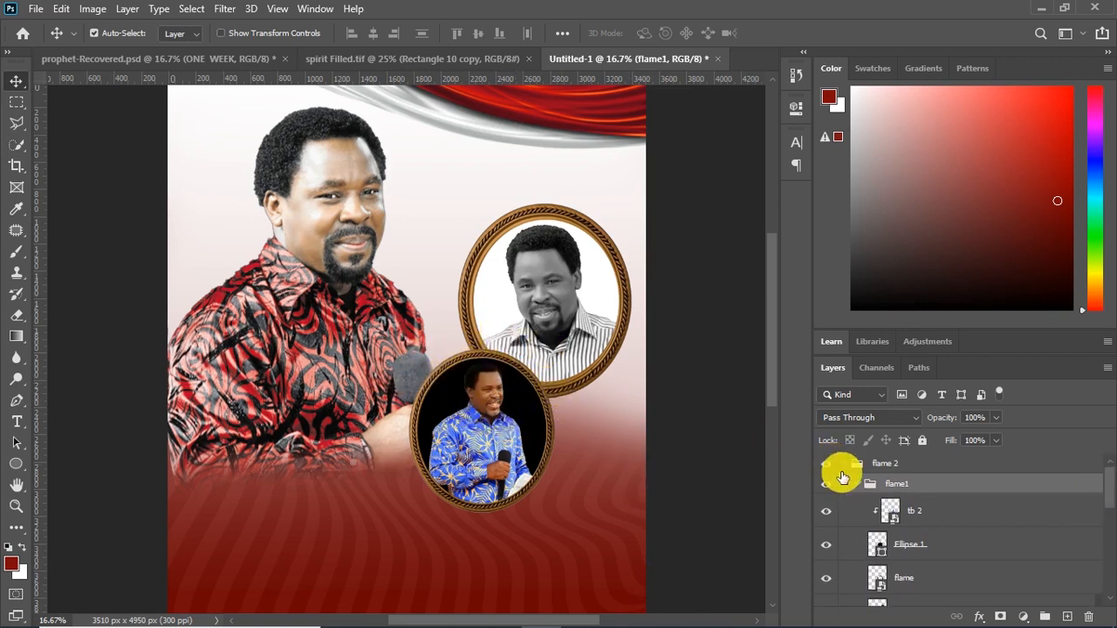
# Nudge the whole flame 2 group of oval frames slightly to the left
pyautogui.click(873, 463)
pyautogui.hotkey('shift', 'Left')
pyautogui.hotkey('shift', 'Left')
pyautogui.hotkey('shift', 'Left')
pyautogui.hotkey('shift', 'Left')
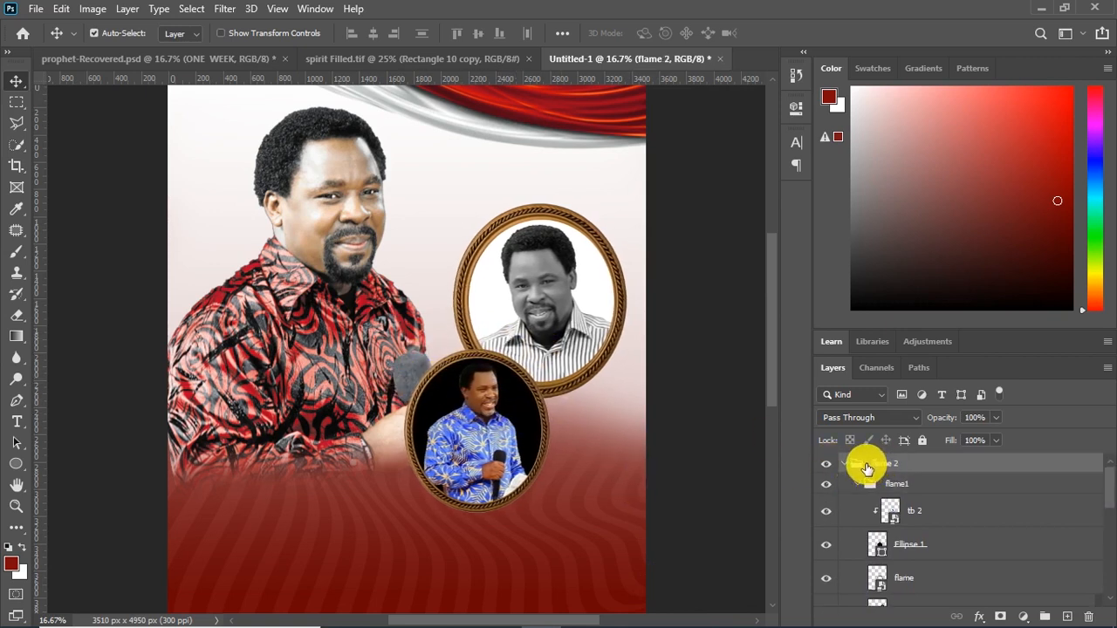
# Place the flower picture from the File Explorer image folder on the poster and shrink it to a small bouquet over the ovals
pyautogui.moveTo(773, 369)
pyautogui.mouseDown()
pyautogui.moveTo(772, 436)
pyautogui.moveTo(780, 350)
pyautogui.moveTo(781, 361)
pyautogui.mouseUp()
pyautogui.click(624, 615)
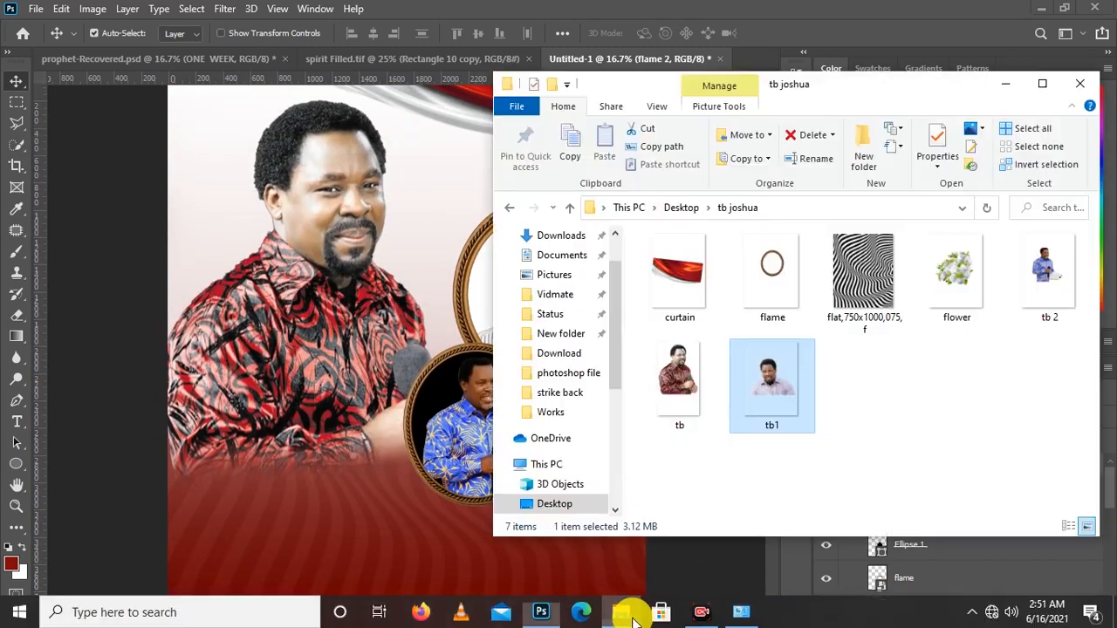
pyautogui.moveTo(945, 275); pyautogui.dragTo(418, 453)
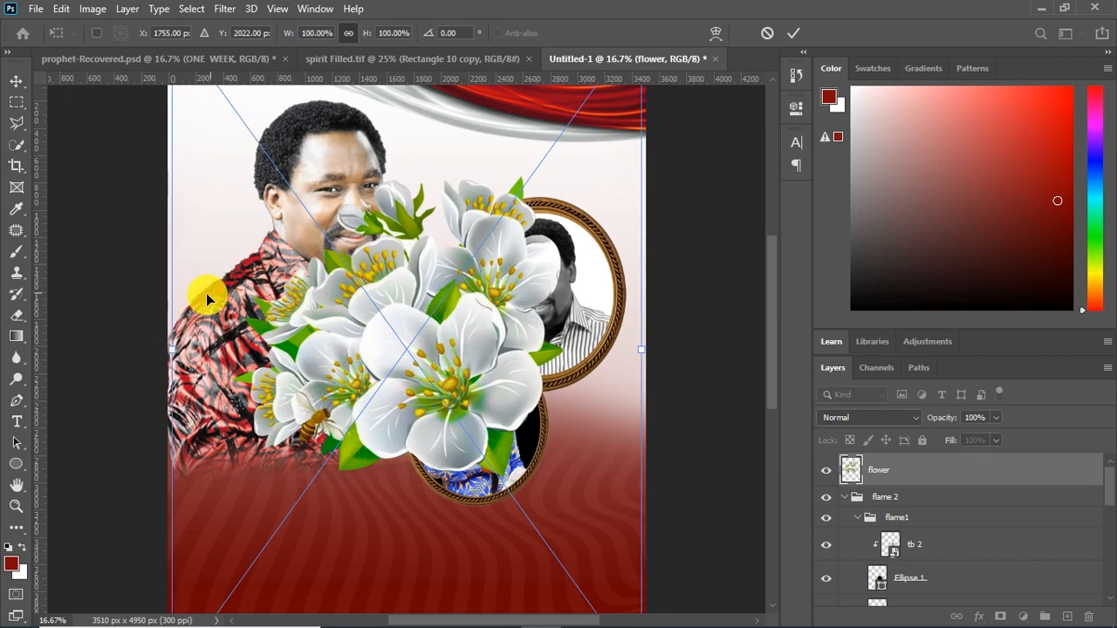
pyautogui.moveTo(175, 307); pyautogui.dragTo(411, 357)
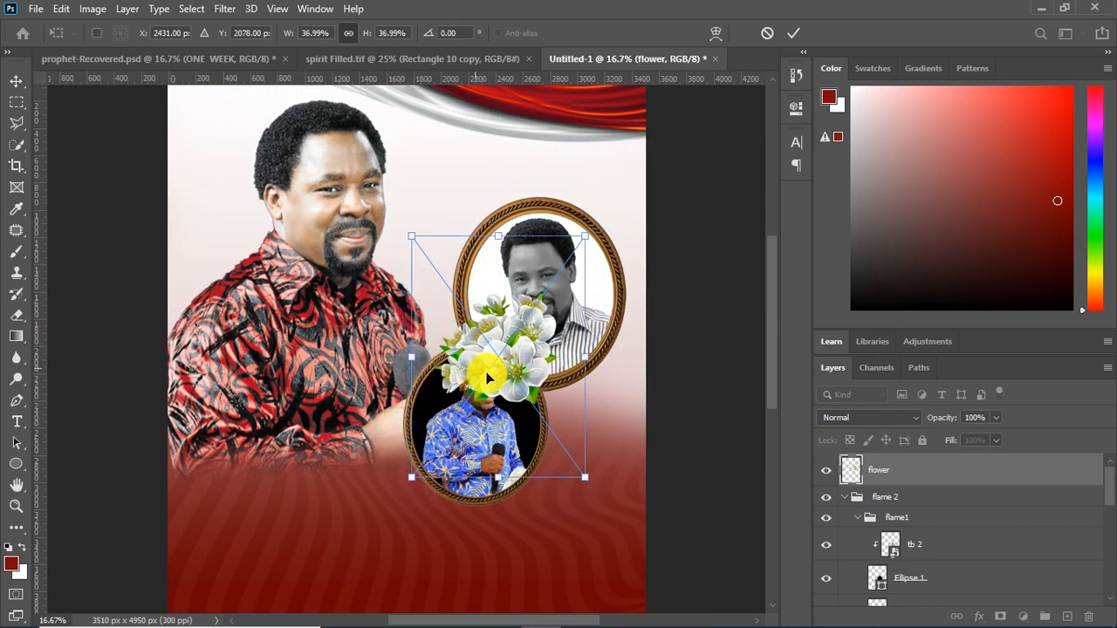
pyautogui.moveTo(588, 235); pyautogui.dragTo(545, 293)
pyautogui.press('Return')
# Move the flower bouquet to the right of the lower oval and enlarge it slightly so it overlaps both frames
pyautogui.moveTo(498, 386); pyautogui.dragTo(574, 403)
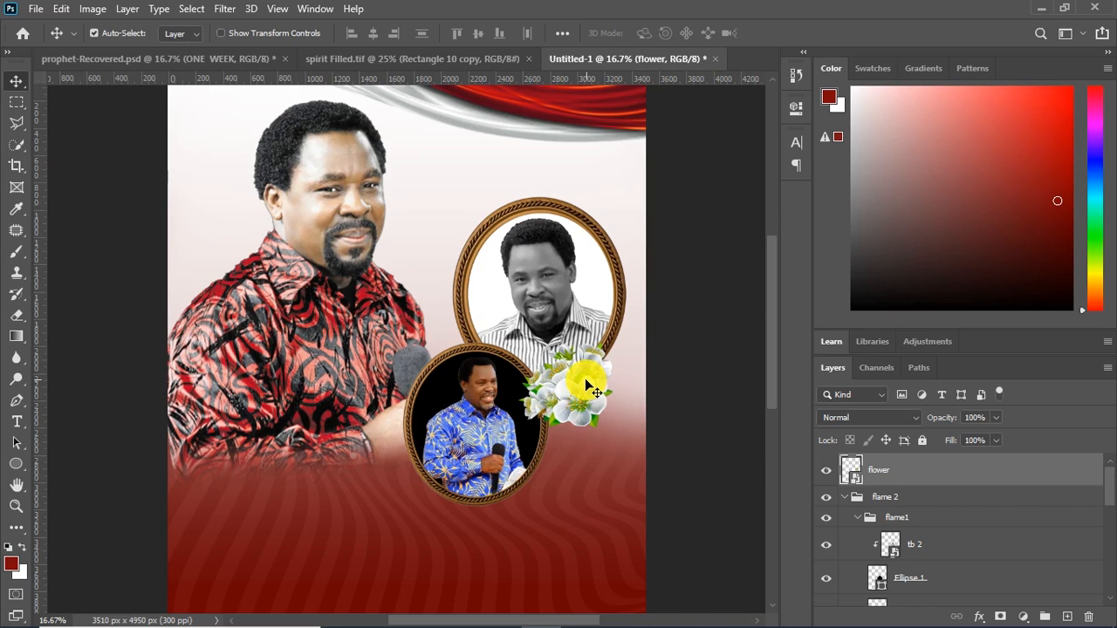
pyautogui.hotkey('ctrl', 't')
pyautogui.moveTo(639, 301); pyautogui.dragTo(654, 274)
pyautogui.moveTo(597, 374); pyautogui.dragTo(595, 399)
pyautogui.press('Return')
# Nudge the flame 2 group down and slightly right, and move the flower bouquet to the poster's right edge
pyautogui.click(916, 497)
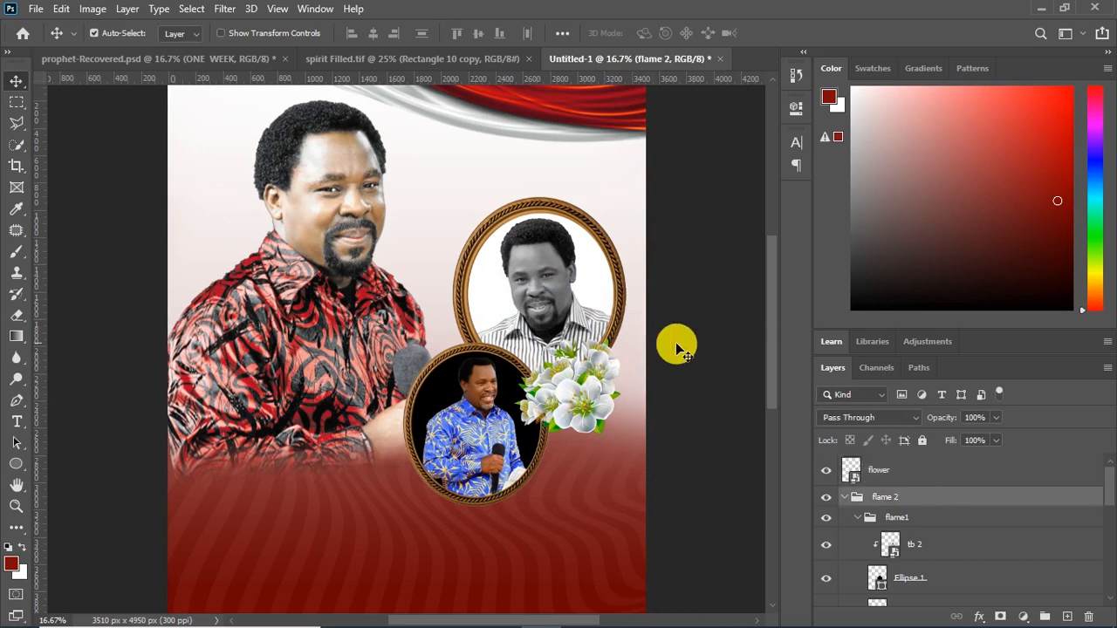
pyautogui.hotkey('shift', 'Down')
pyautogui.hotkey('shift', 'Down')
pyautogui.hotkey('shift', 'Down')
pyautogui.hotkey('shift', 'Down')
pyautogui.hotkey('shift', 'Down')
pyautogui.hotkey('shift', 'Down')
pyautogui.hotkey('shift', 'Down')
pyautogui.hotkey('shift', 'Down')
pyautogui.hotkey('shift', 'Right')
pyautogui.hotkey('shift', 'Down')
pyautogui.hotkey('shift', 'Down')
pyautogui.hotkey('shift', 'Down')
pyautogui.moveTo(585, 393); pyautogui.dragTo(609, 398)
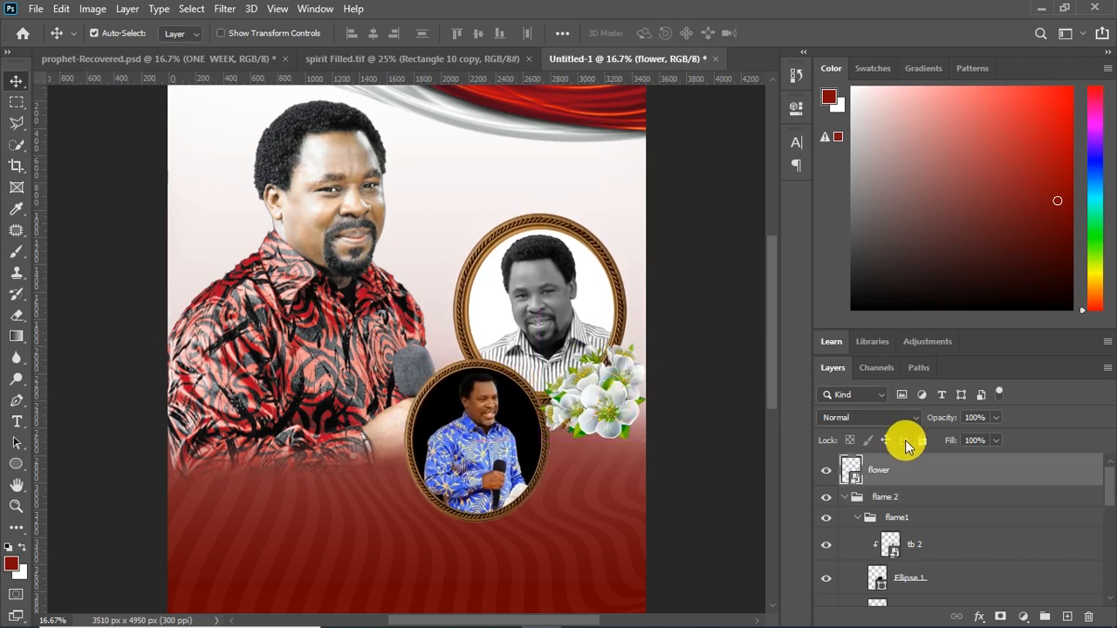
# Shrink the flame 2 group to 90.73% and shift it slightly down and to the left
pyautogui.click(885, 497)
pyautogui.hotkey('ctrl', 't')
pyautogui.moveTo(667, 211); pyautogui.dragTo(640, 242)
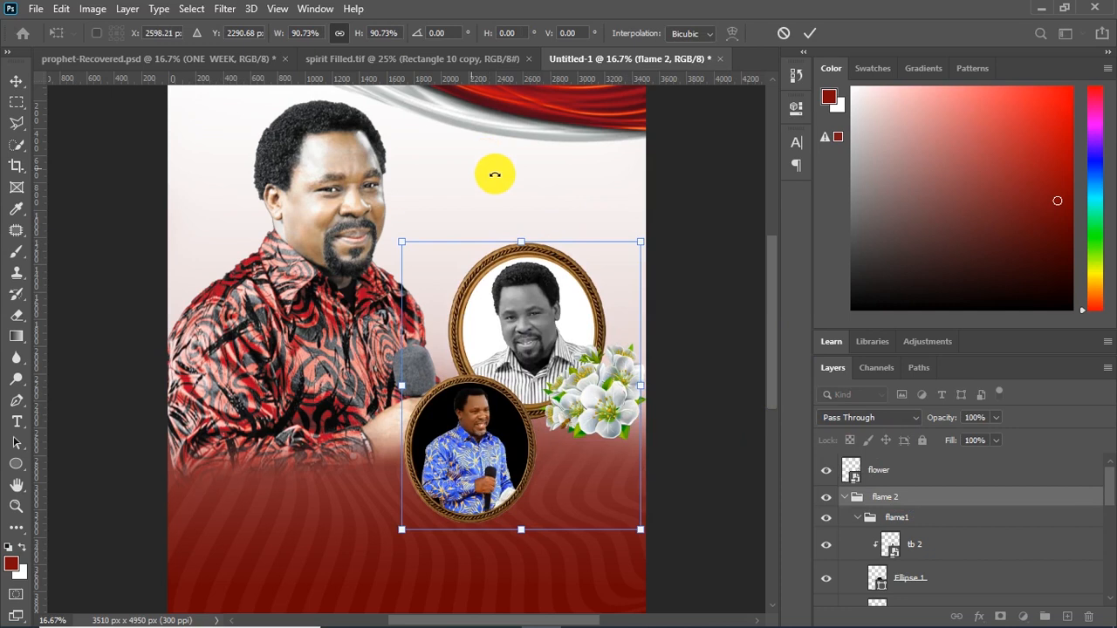
pyautogui.moveTo(522, 296); pyautogui.dragTo(515, 300)
pyautogui.press('Return')
# Move the bouquet against the right side of the lower oval and put its layer at the top of the flame1 group
pyautogui.moveTo(612, 393); pyautogui.dragTo(584, 430)
pyautogui.moveTo(913, 468); pyautogui.dragTo(954, 539)
pyautogui.hotkey('ctrl', 'z')
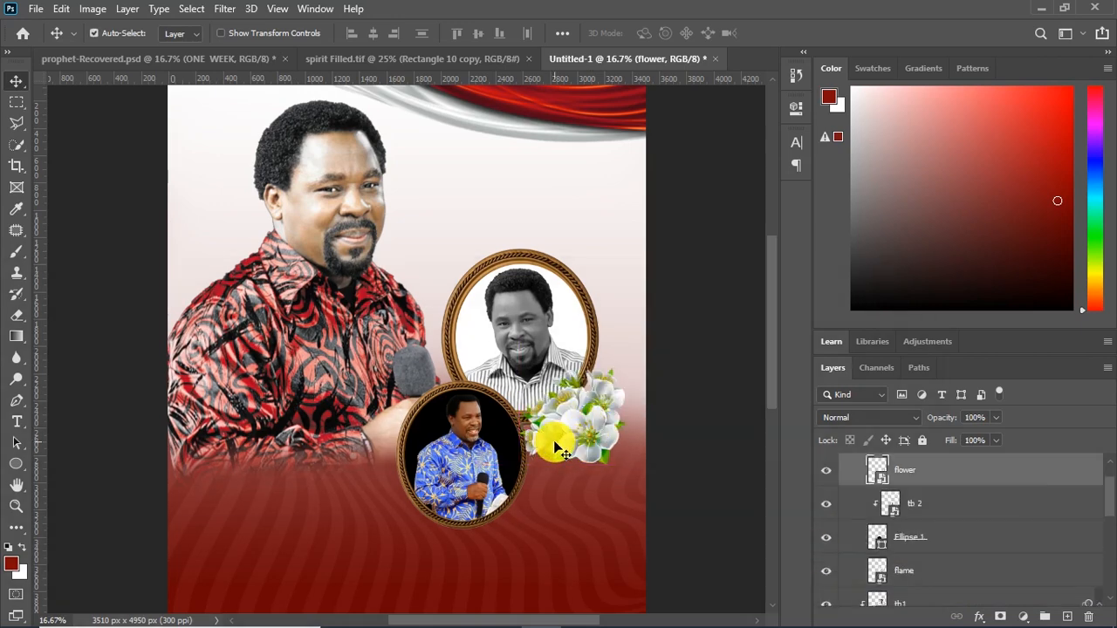
# Enlarge the flower bouquet slightly and shift it up over the junction of the two oval frames
pyautogui.hotkey('ctrl', 't')
pyautogui.moveTo(594, 439); pyautogui.dragTo(587, 422)
pyautogui.press('Return')
# Add a two-line title reading ONE WEEK in 135 pt Cinzel Decorative Black above the upper oval
pyautogui.moveTo(773, 341); pyautogui.dragTo(770, 313)
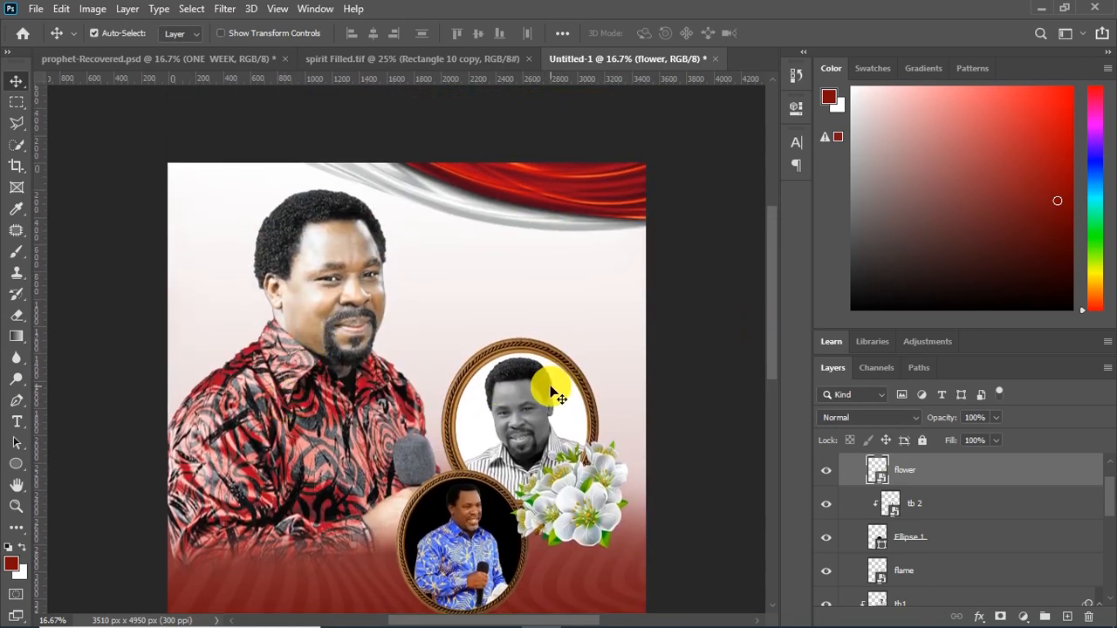
pyautogui.scroll(-1, 693, 484)
pyautogui.click(16, 421)
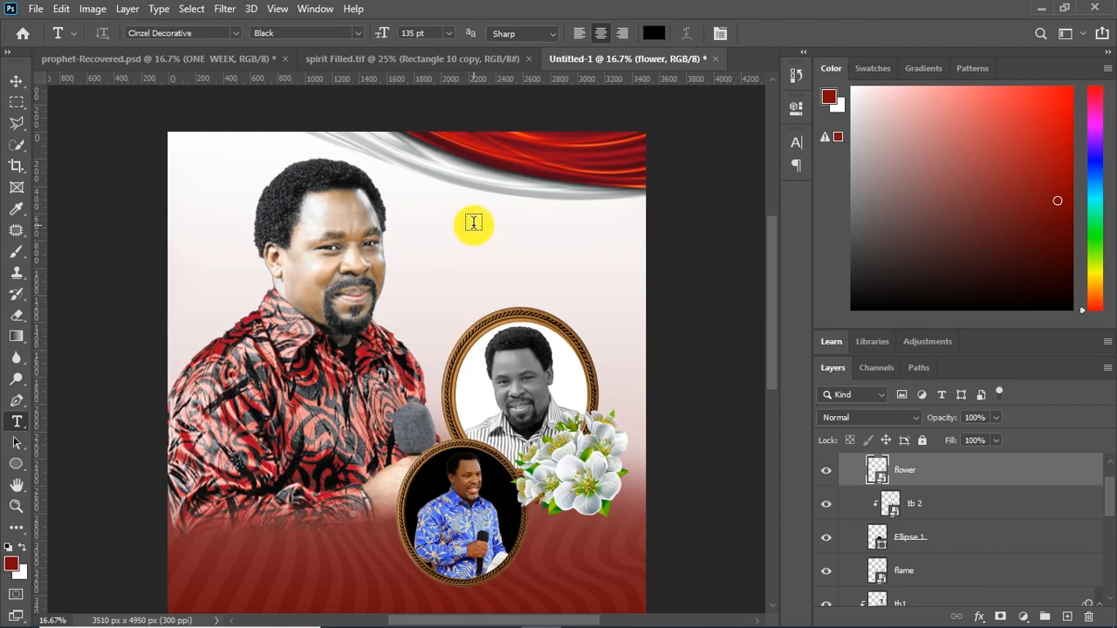
pyautogui.click(494, 237)
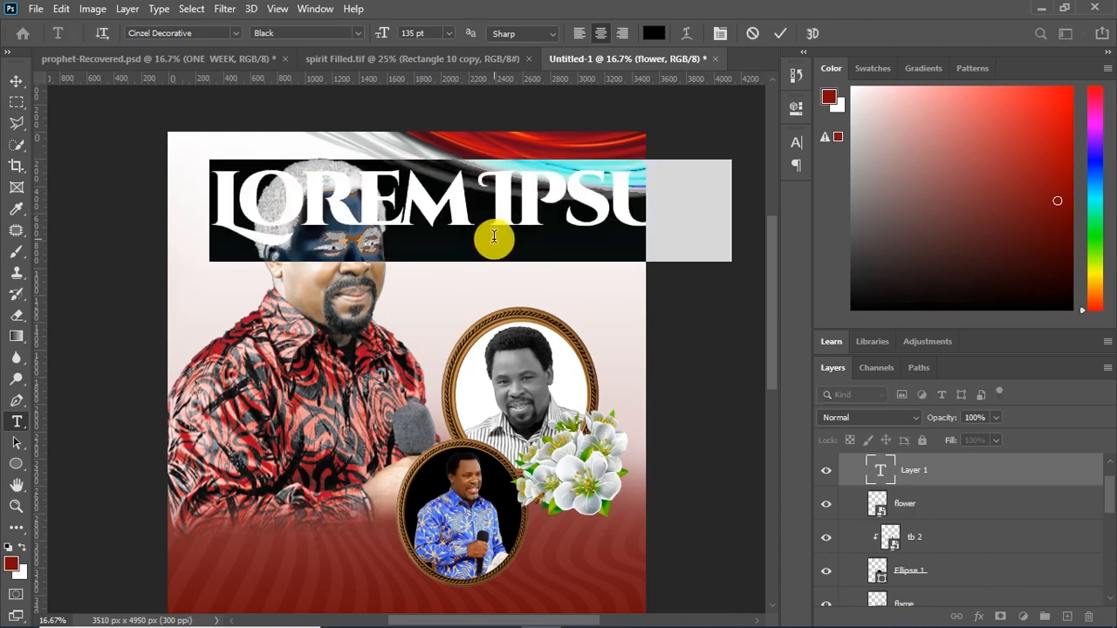
pyautogui.write('ONE')
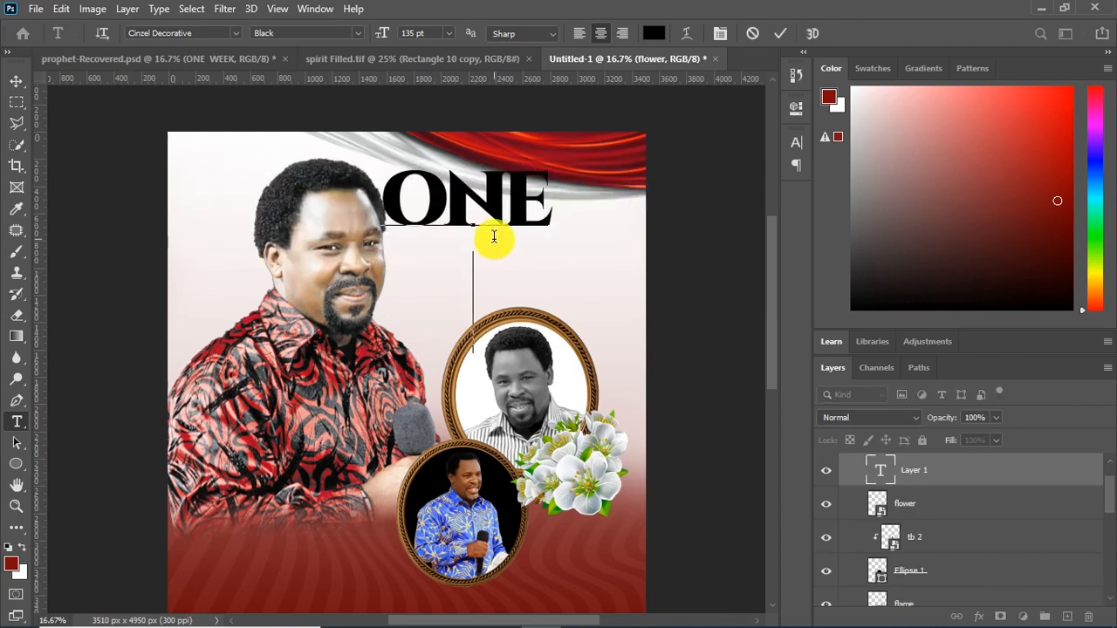
pyautogui.press('Return')
pyautogui.write('WEEK')
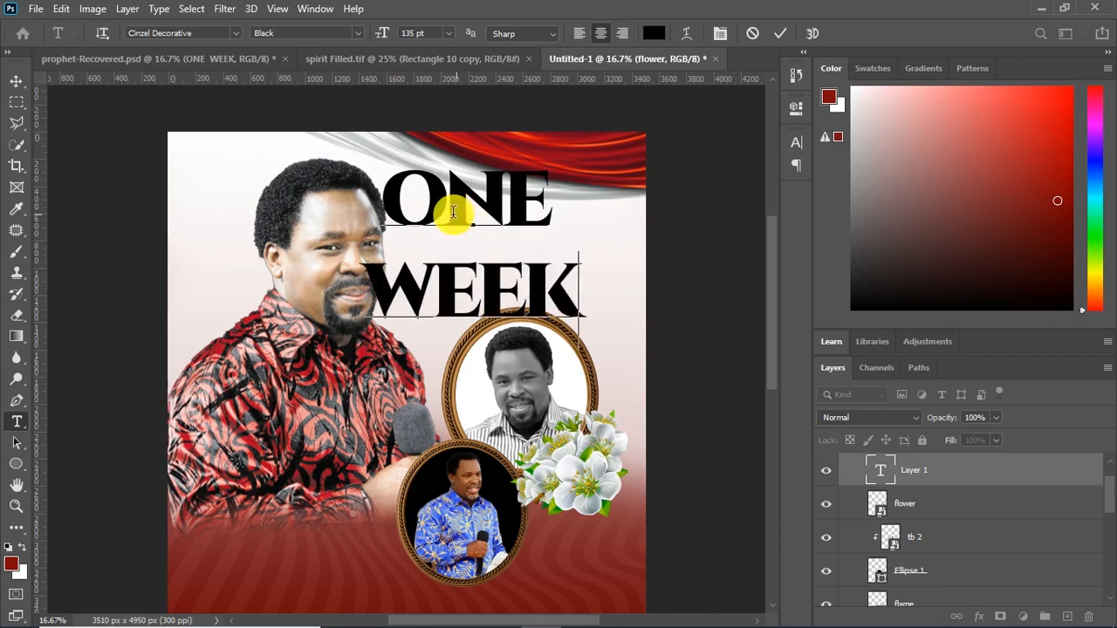
# Tighten the leading of both title lines to 116 pt
pyautogui.moveTo(381, 186); pyautogui.dragTo(598, 319)
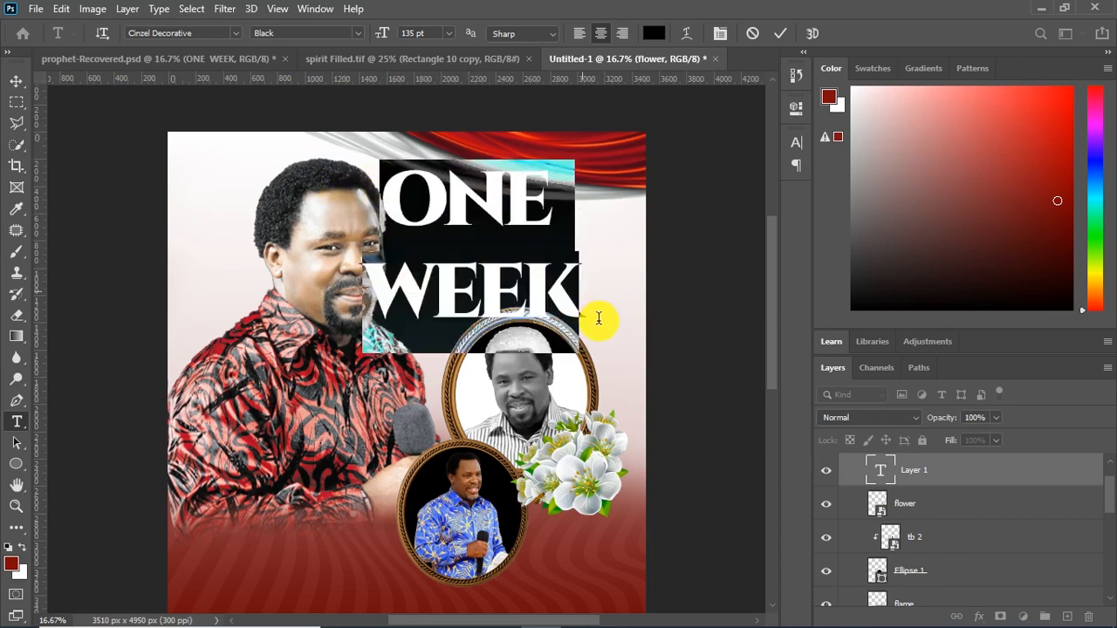
pyautogui.click(791, 145)
pyautogui.moveTo(769, 190); pyautogui.dragTo(705, 192)
pyautogui.press('Down')
pyautogui.press('Down')
pyautogui.press('Down')
pyautogui.press('Down')
pyautogui.press('Down')
pyautogui.press('Down')
pyautogui.press('Down')
pyautogui.press('Down')
pyautogui.press('Down')
pyautogui.press('Down')
pyautogui.press('Down')
pyautogui.press('Down')
pyautogui.press('Down')
pyautogui.press('Down')
pyautogui.press('Down')
pyautogui.press('Down')
pyautogui.press('Down')
pyautogui.press('Down')
pyautogui.press('Down')
pyautogui.press('Down')
pyautogui.press('Down')
pyautogui.press('Down')
pyautogui.press('Down')
pyautogui.press('Down')
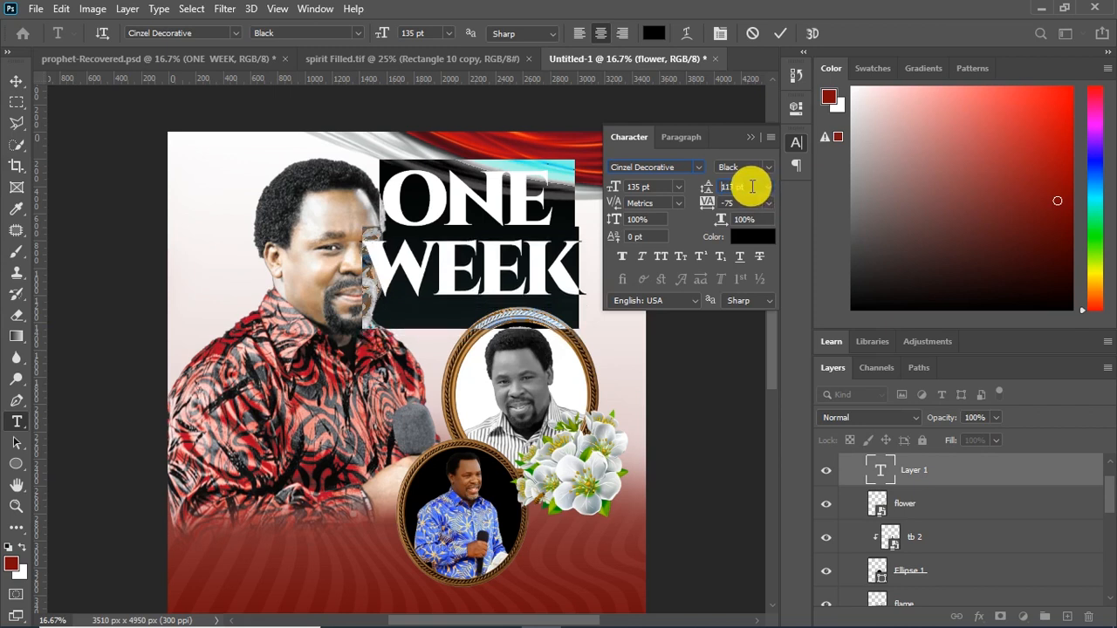
pyautogui.press('Down')
pyautogui.press('Down')
pyautogui.press('Down')
pyautogui.press('Down')
pyautogui.click(548, 190)
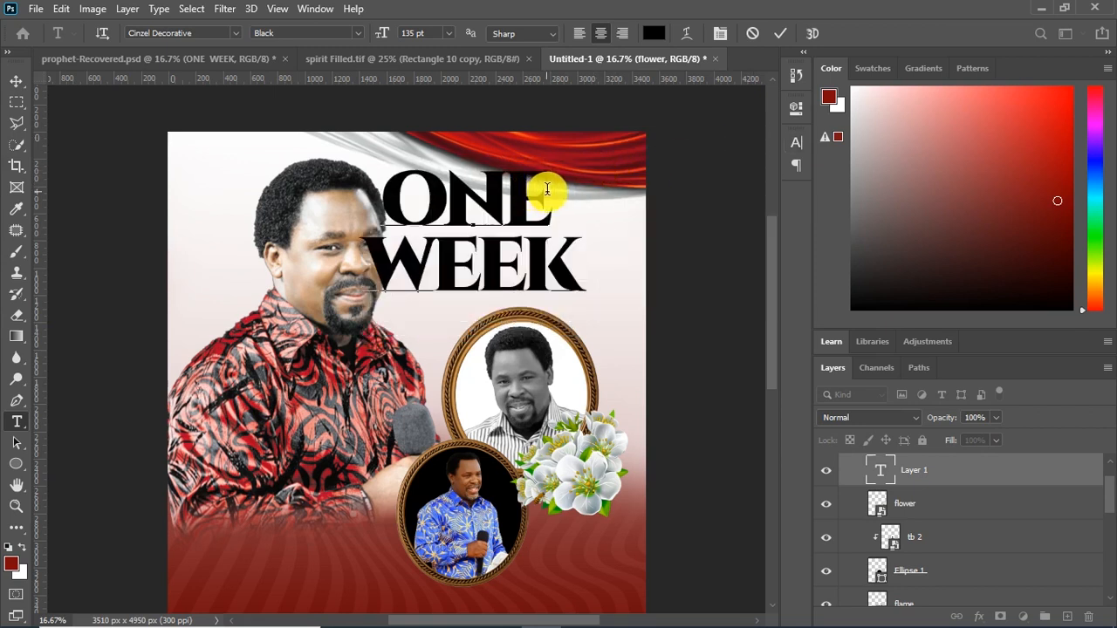
# Reduce the word ONE in the title to 76 pt and commit the text
pyautogui.moveTo(558, 189); pyautogui.dragTo(386, 187)
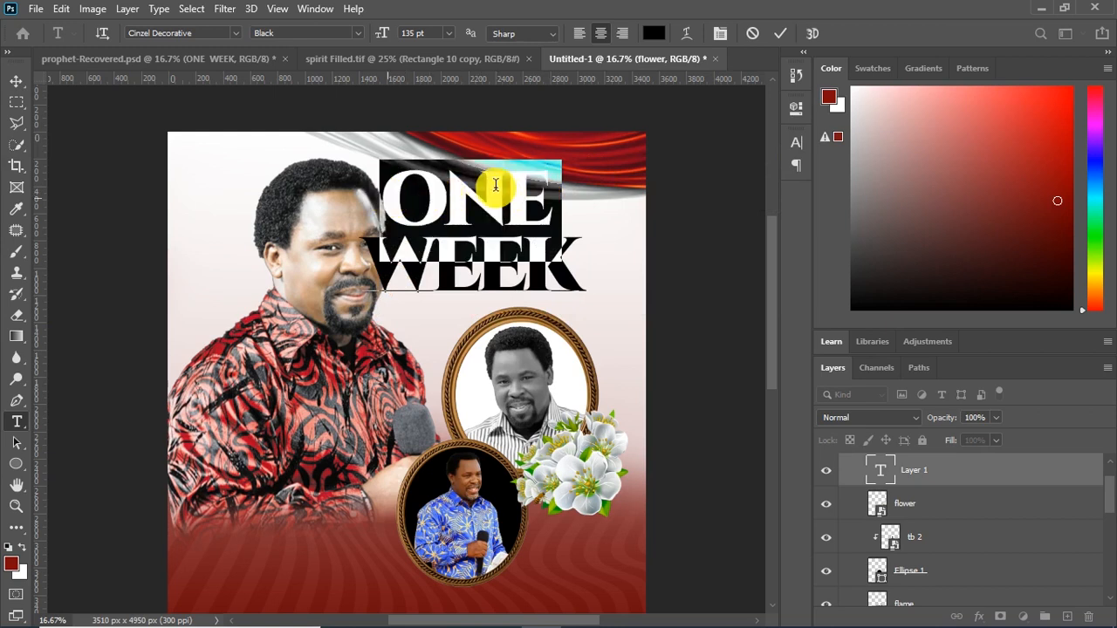
pyautogui.click(796, 142)
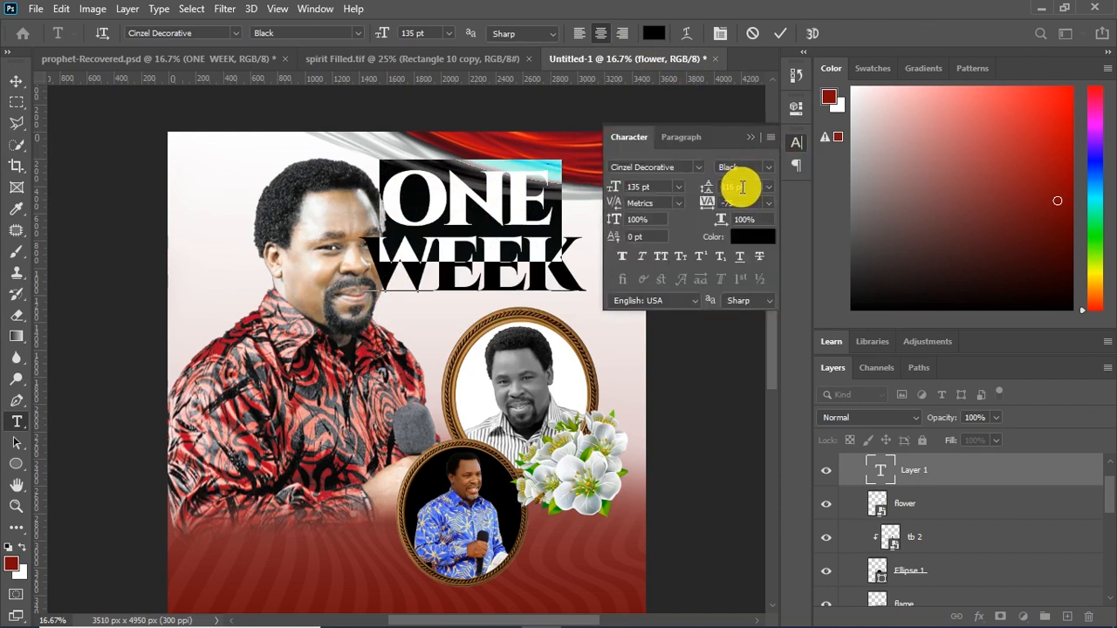
pyautogui.click(659, 188)
pyautogui.press('Down')
pyautogui.press('Down')
pyautogui.press('Down')
pyautogui.press('Down')
pyautogui.press('Down')
pyautogui.press('Down')
pyautogui.press('Down')
pyautogui.press('Down')
pyautogui.press('Down')
pyautogui.press('Down')
pyautogui.press('Down')
pyautogui.press('Down')
pyautogui.press('Down')
pyautogui.press('Down')
pyautogui.press('Down')
pyautogui.press('Down')
pyautogui.press('Down')
pyautogui.press('Down')
pyautogui.press('Down')
pyautogui.press('Down')
pyautogui.press('Down')
pyautogui.press('Down')
pyautogui.press('Down')
pyautogui.press('Down')
pyautogui.press('Down')
pyautogui.press('Down')
pyautogui.press('Down')
pyautogui.press('Down')
pyautogui.press('Down')
pyautogui.press('Down')
pyautogui.press('Down')
pyautogui.press('Down')
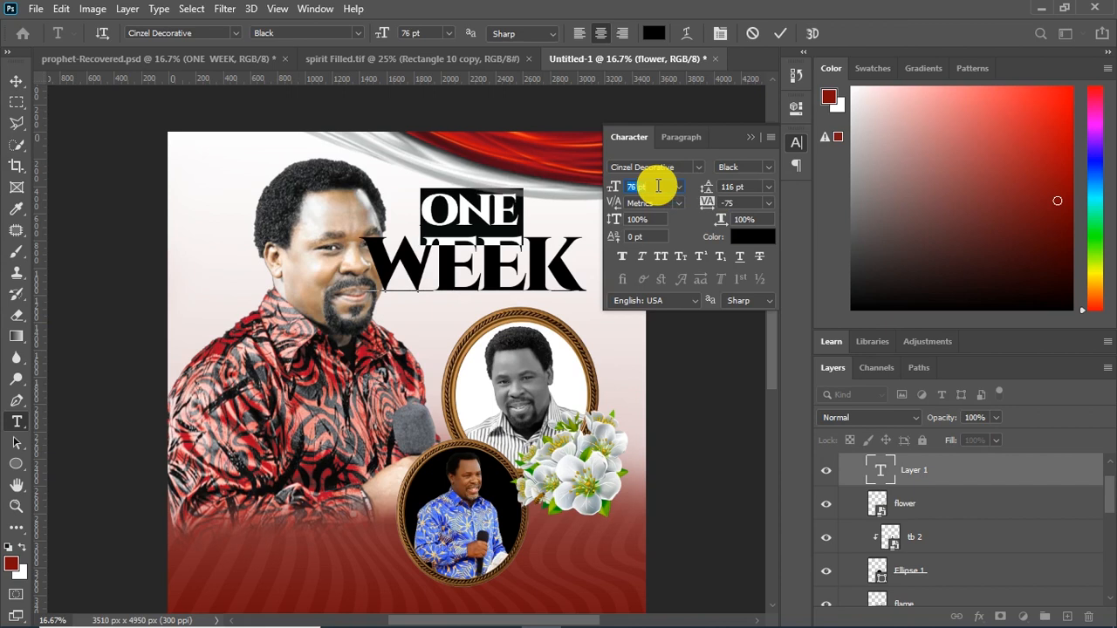
pyautogui.click(781, 33)
pyautogui.click(752, 138)
# Scale down the ONE WEEK title and position it between the curtain and the upper oval, clear of the portrait's face
pyautogui.click(16, 81)
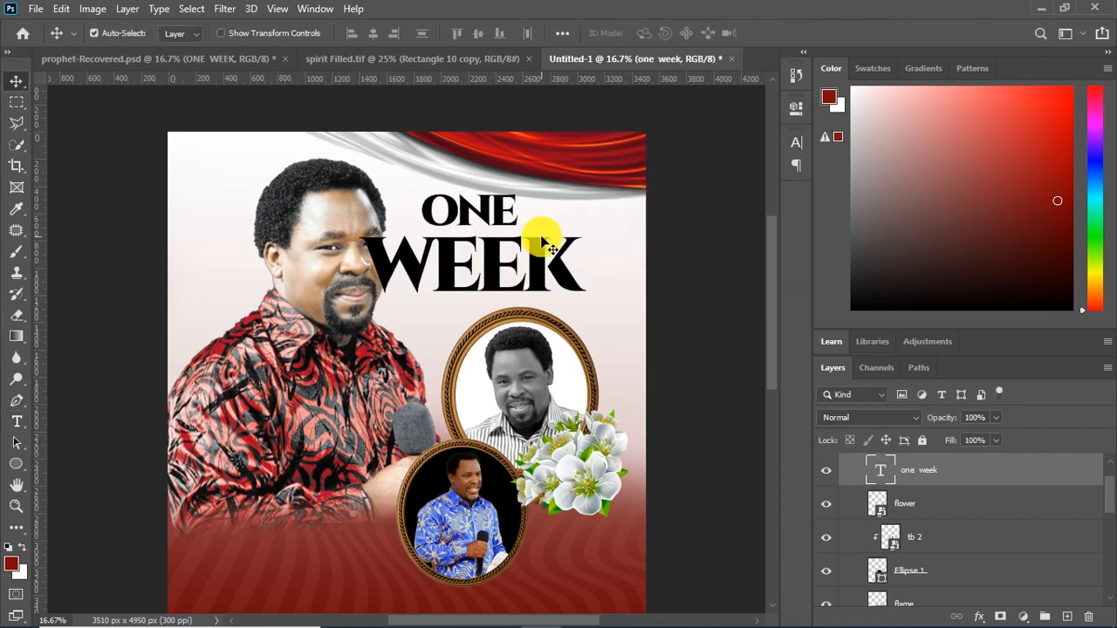
pyautogui.hotkey('ctrl', 't')
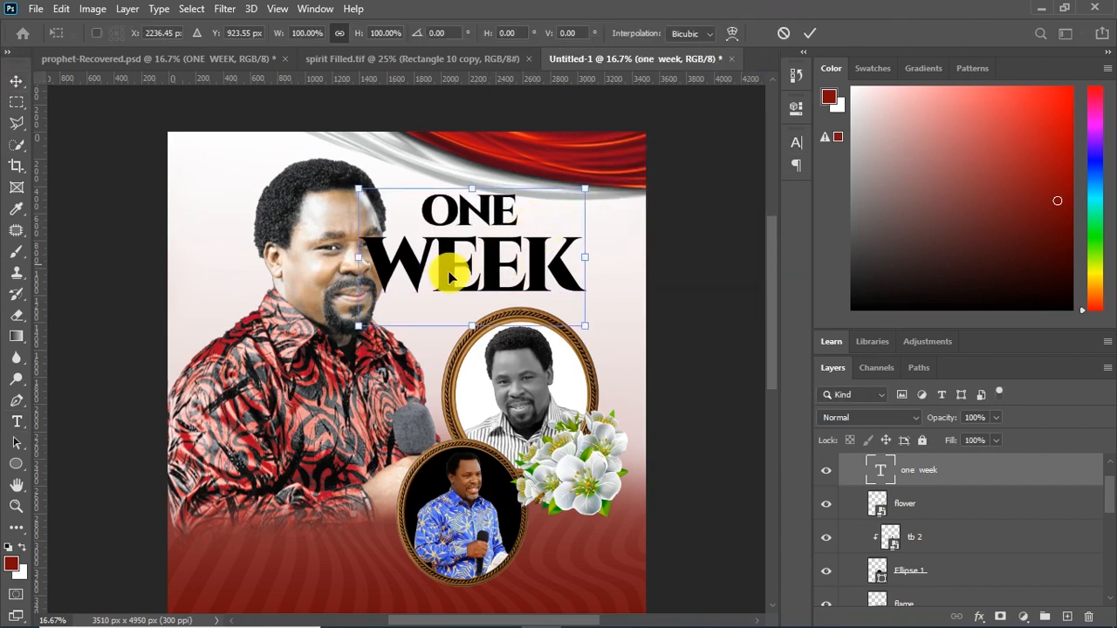
pyautogui.moveTo(360, 326); pyautogui.dragTo(421, 288)
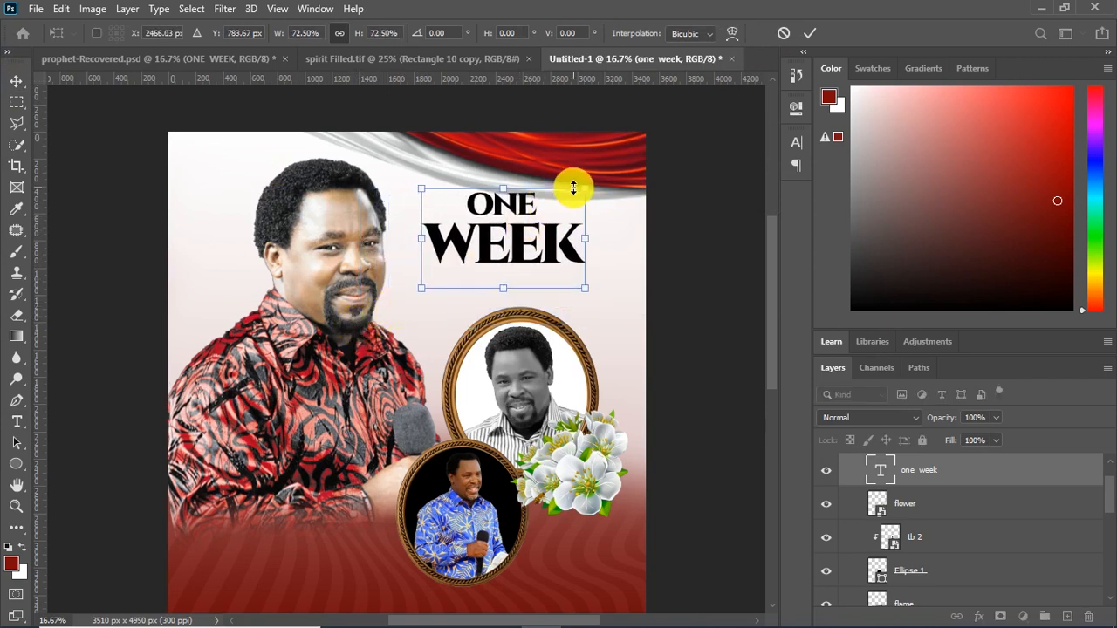
pyautogui.moveTo(586, 186); pyautogui.dragTo(562, 203)
pyautogui.moveTo(510, 247); pyautogui.dragTo(517, 245)
pyautogui.moveTo(569, 201); pyautogui.dragTo(575, 198)
pyautogui.press('Return')
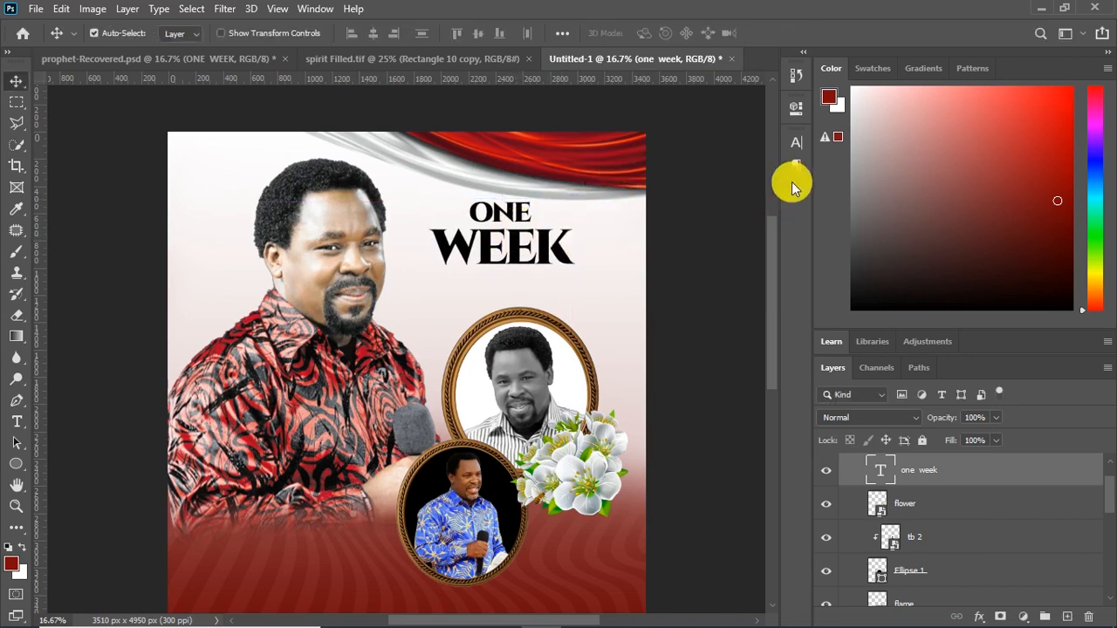
# Slightly tighten the leading between the two lines of the ONE WEEK title
pyautogui.click(795, 143)
pyautogui.moveTo(754, 188); pyautogui.dragTo(726, 188)
pyautogui.press('Down')
pyautogui.press('Down')
pyautogui.press('Down')
pyautogui.press('Down')
pyautogui.press('Down')
pyautogui.press('Down')
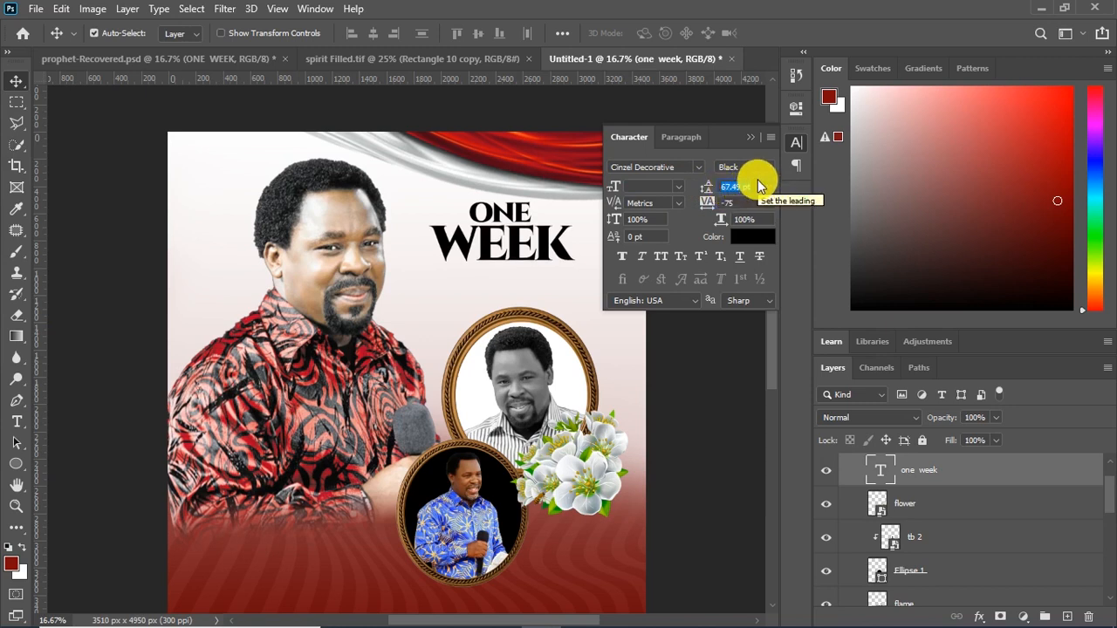
pyautogui.press('Return')
pyautogui.click(750, 140)
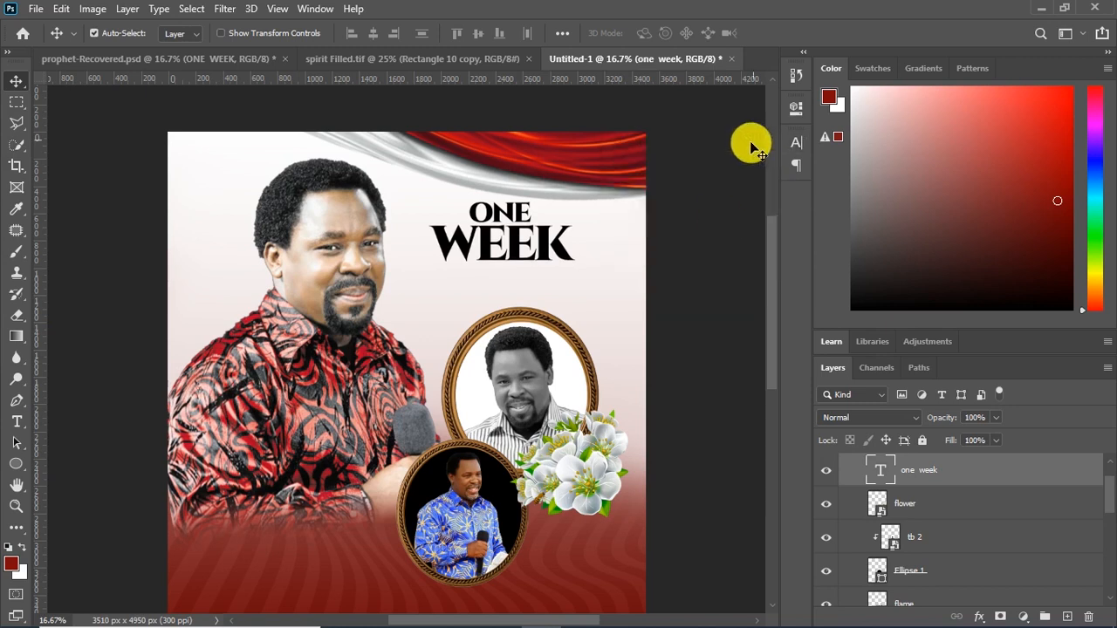
# Select the whole flame 2 group and nudge its picture frames, flowers and title slightly down
pyautogui.click(589, 360)
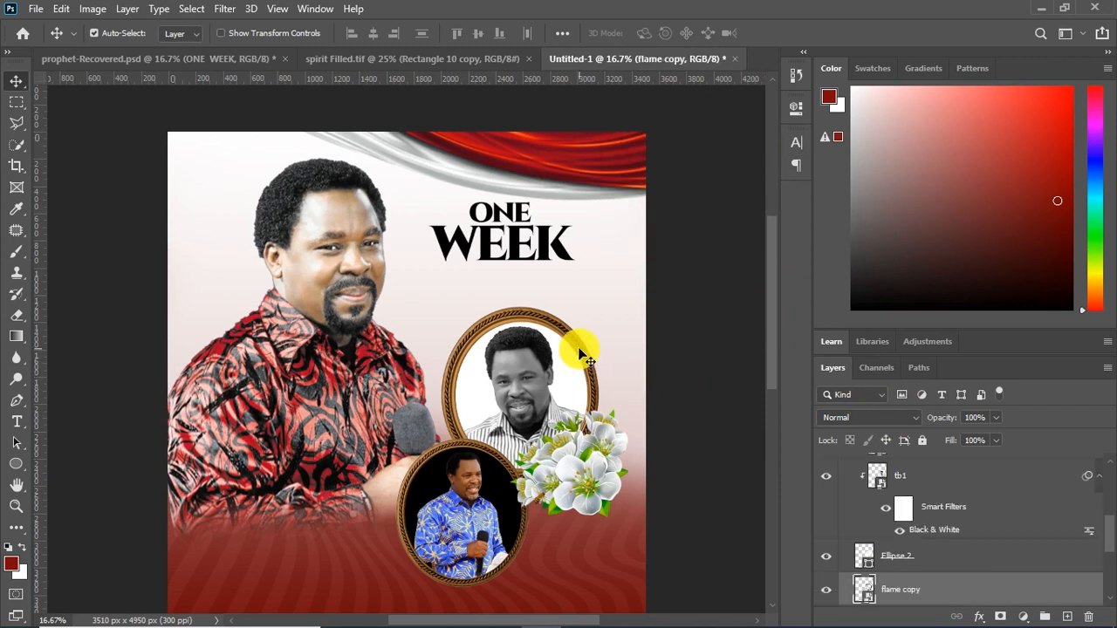
pyautogui.scroll(5, 912, 480)
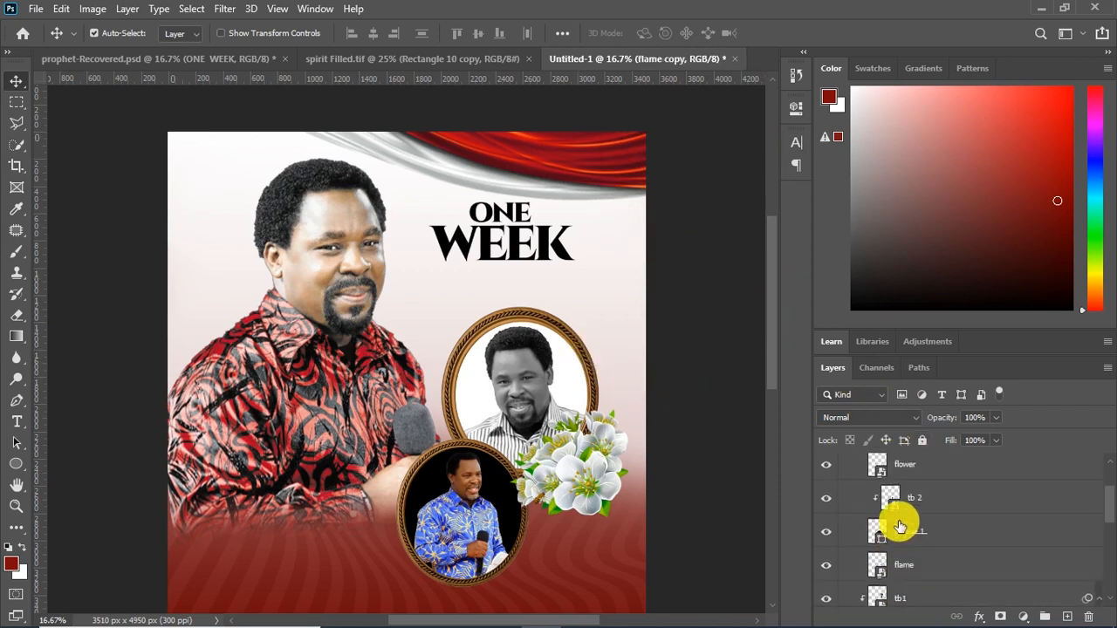
pyautogui.scroll(1, 899, 523)
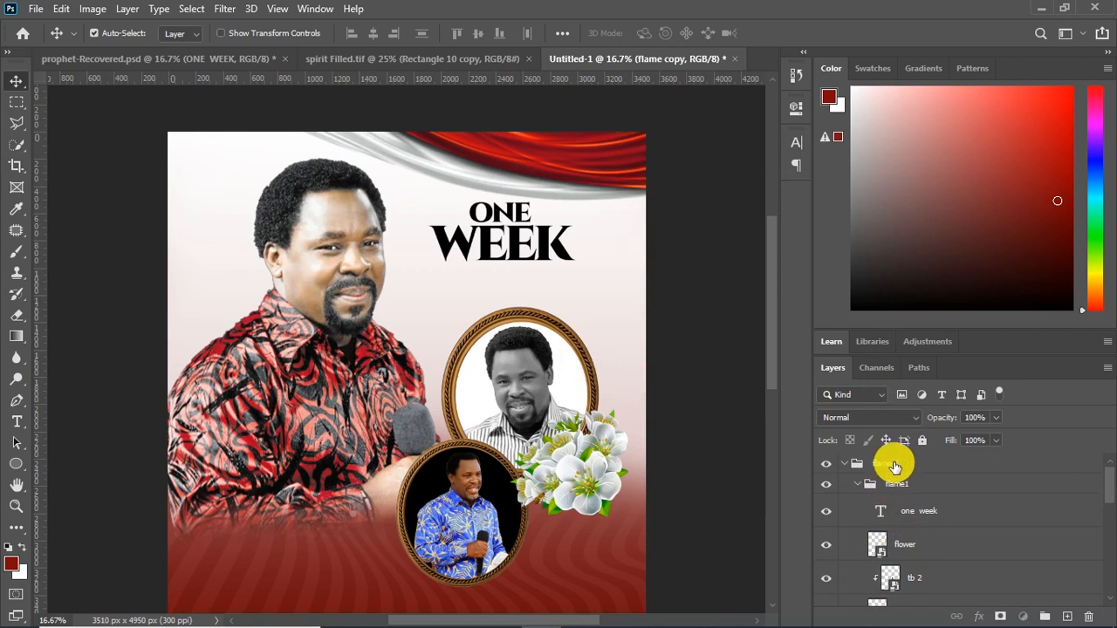
pyautogui.click(894, 465)
pyautogui.hotkey('shift', 'Down')
pyautogui.hotkey('shift', 'Down')
pyautogui.hotkey('shift', 'Down')
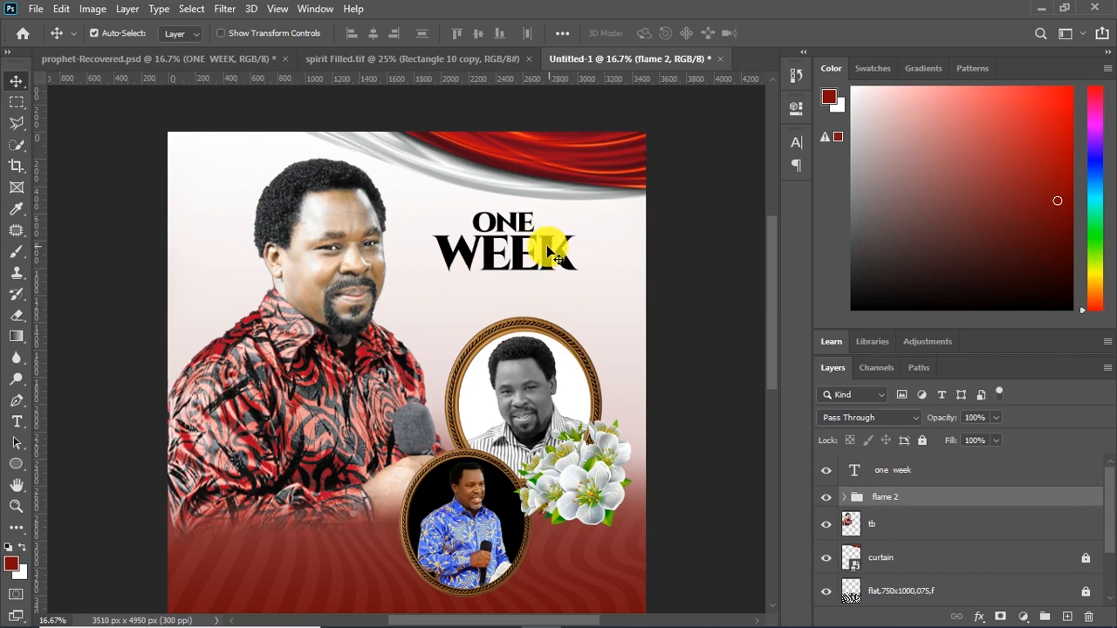
# Take the ONE WEEK text layer out of the flame 2 group and nudge the title up and left beneath the curtain
pyautogui.click(523, 254)
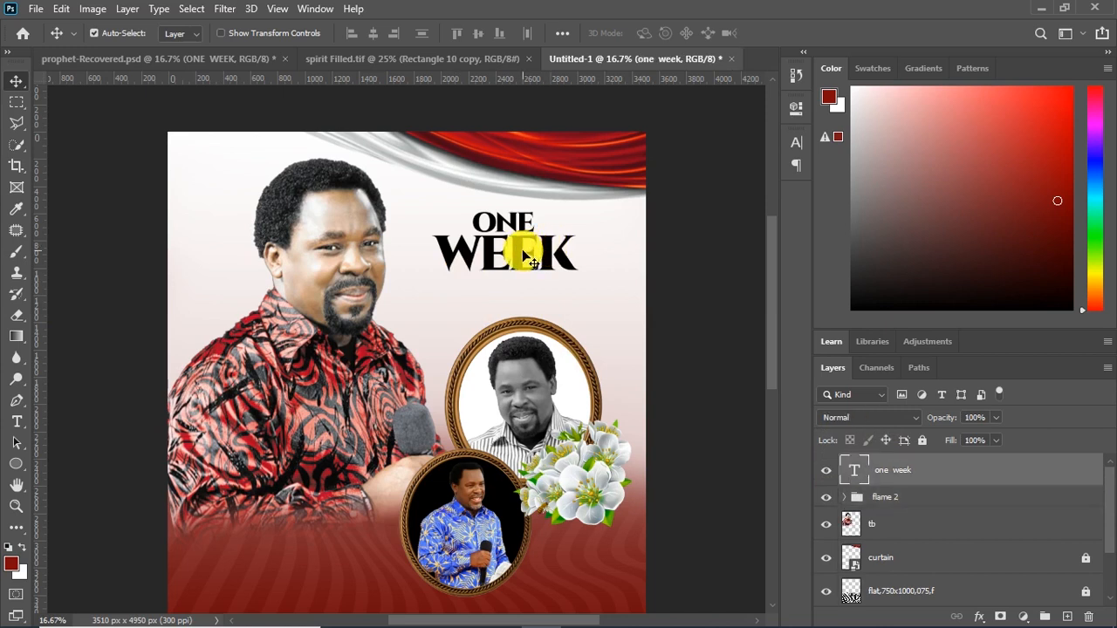
pyautogui.hotkey('shift', 'Up')
pyautogui.hotkey('shift', 'Up')
pyautogui.hotkey('shift', 'Up')
pyautogui.hotkey('shift', 'Up')
pyautogui.hotkey('shift', 'Left')
pyautogui.hotkey('shift', 'Left')
pyautogui.hotkey('shift', 'Left')
pyautogui.hotkey('shift', 'Left')
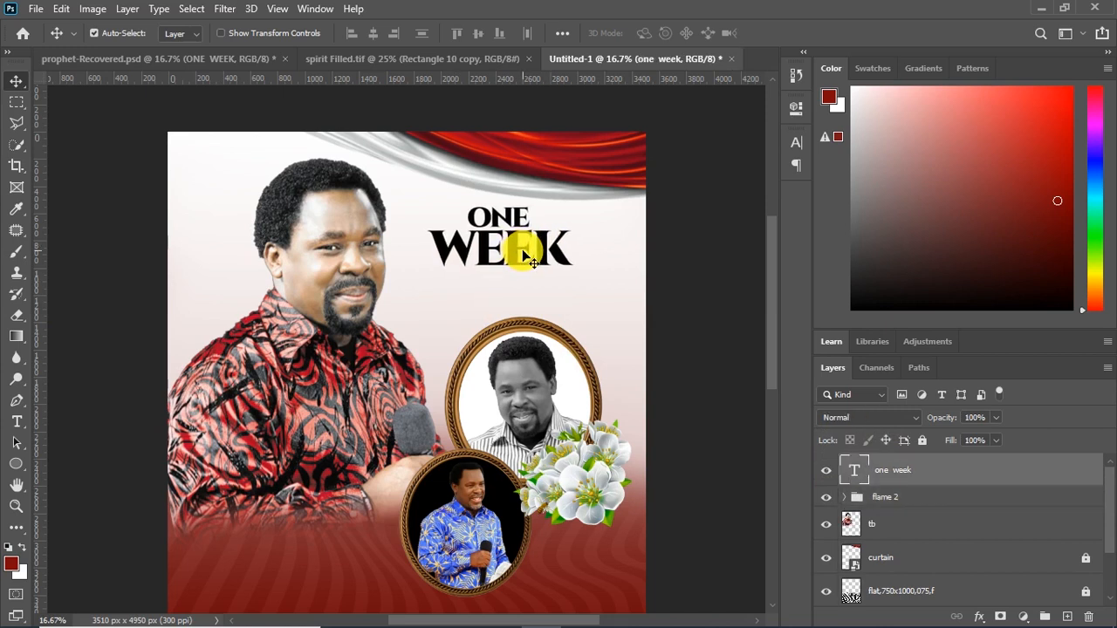
pyautogui.press('Up')
pyautogui.press('Up')
pyautogui.press('Up')
pyautogui.press('Up')
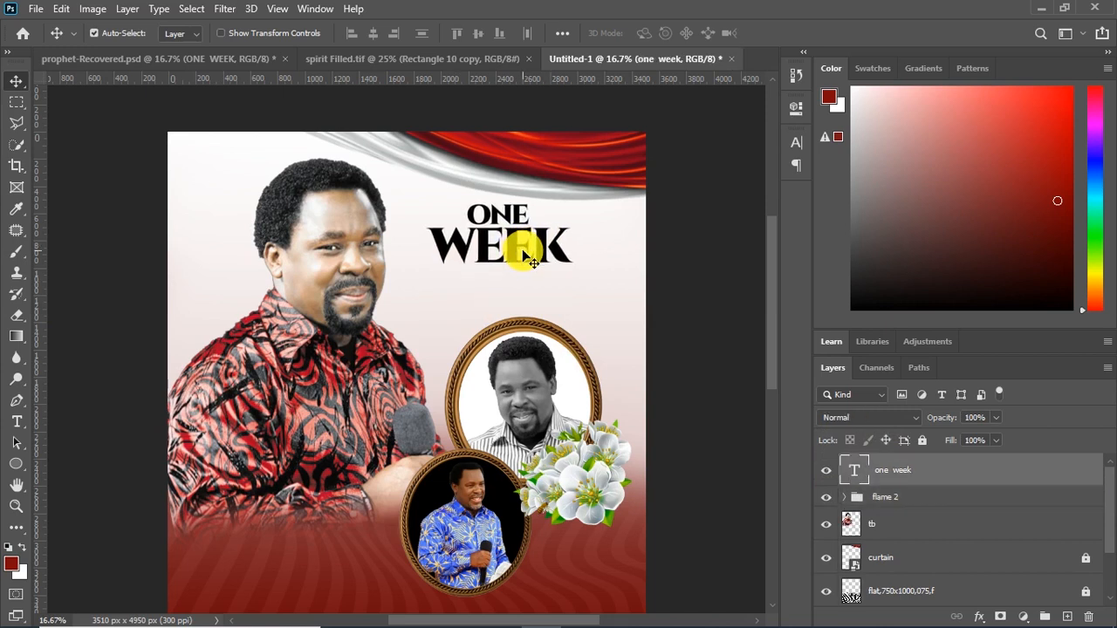
# Unlock the curtain layer and nudge the curtain up and slightly right to free space above the title
pyautogui.click(526, 194)
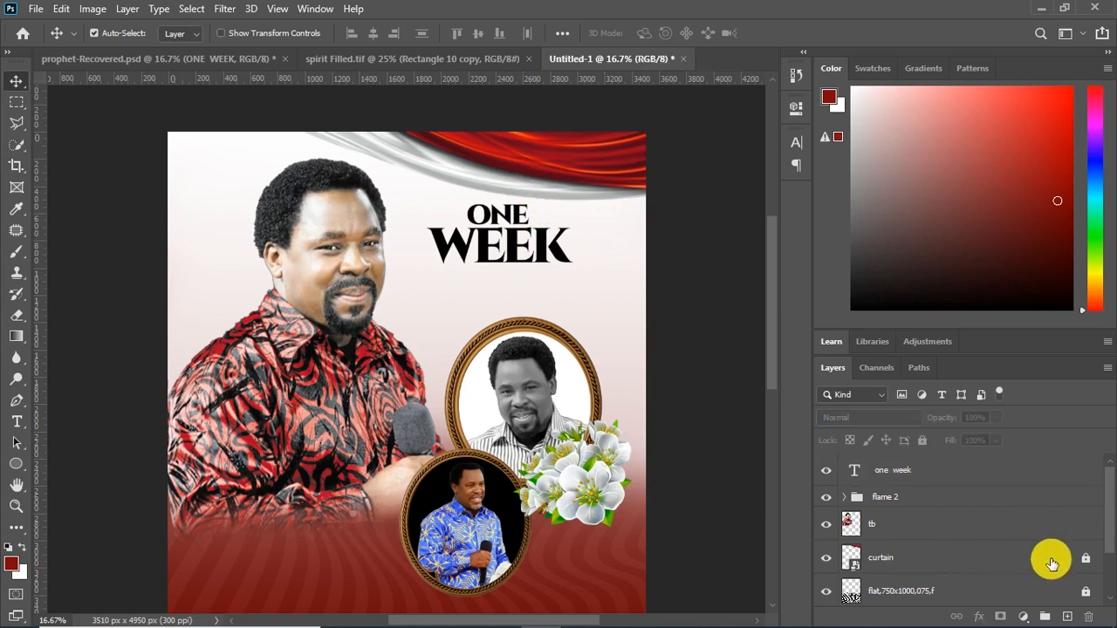
pyautogui.click(568, 185)
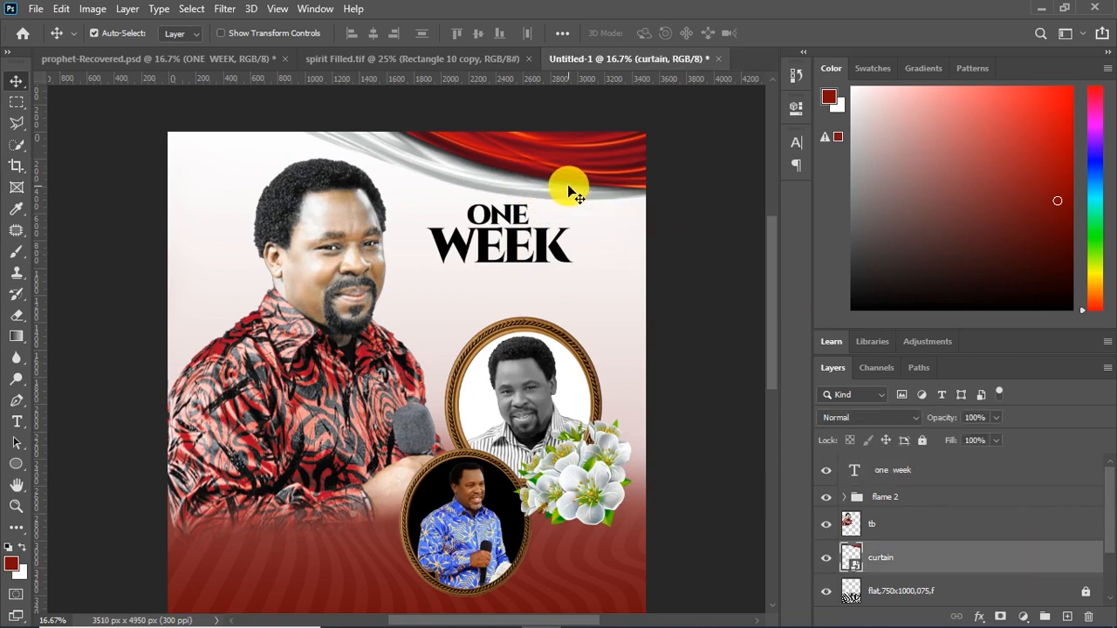
pyautogui.hotkey('shift', 'Up')
pyautogui.hotkey('shift', 'Up')
pyautogui.hotkey('shift', 'Up')
pyautogui.hotkey('shift', 'Up')
pyautogui.hotkey('shift', 'Up')
pyautogui.hotkey('shift', 'Up')
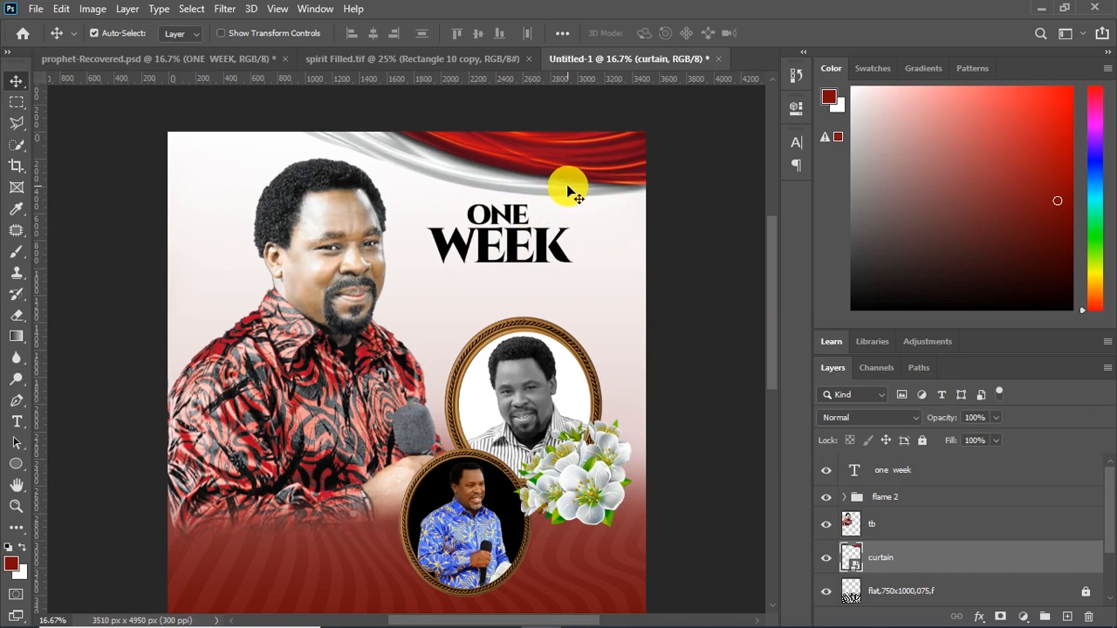
# Move the ONE WEEK title up and right, closer beneath the raised curtain
pyautogui.hotkey('shift', 'Up')
pyautogui.hotkey('shift', 'Up')
pyautogui.hotkey('shift', 'Up')
pyautogui.hotkey('shift', 'Up')
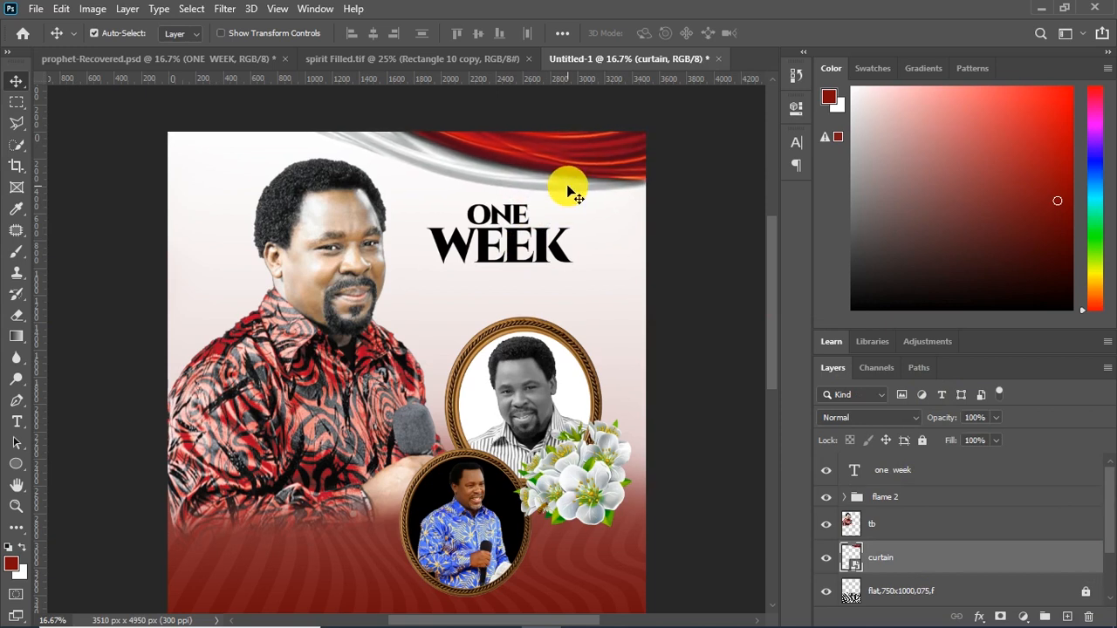
pyautogui.hotkey('shift', 'Right')
pyautogui.hotkey('shift', 'Right')
pyautogui.click(517, 245)
pyautogui.hotkey('shift', 'Up')
pyautogui.hotkey('shift', 'Right')
pyautogui.hotkey('shift', 'Right')
pyautogui.hotkey('shift', 'Right')
pyautogui.moveTo(517, 247); pyautogui.dragTo(525, 238)
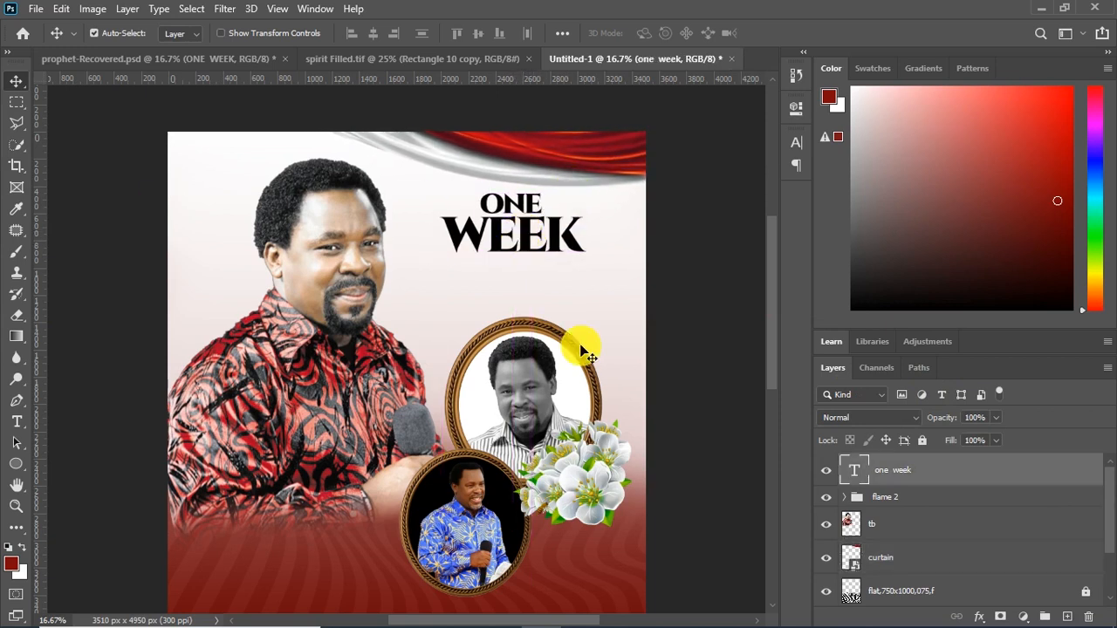
# Lock the curtain layer again and reselect the ONE WEEK title
pyautogui.click(916, 559)
pyautogui.click(922, 441)
pyautogui.click(519, 245)
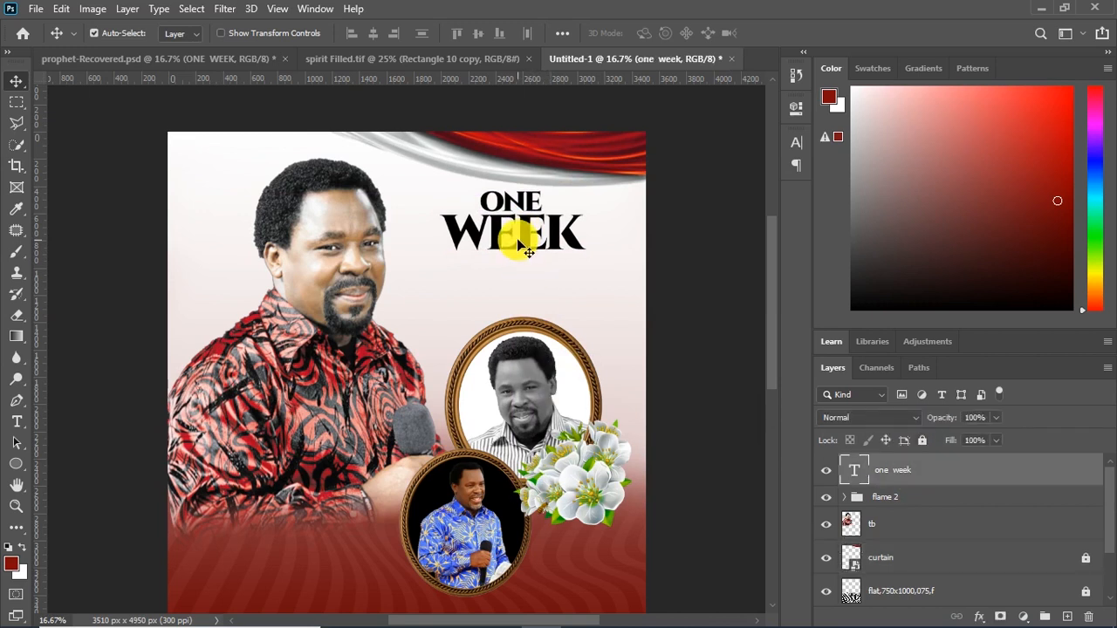
# Draw a thin black rectangle about 889 px wide and 66 px high directly beneath the word WEEK
pyautogui.click(19, 466)
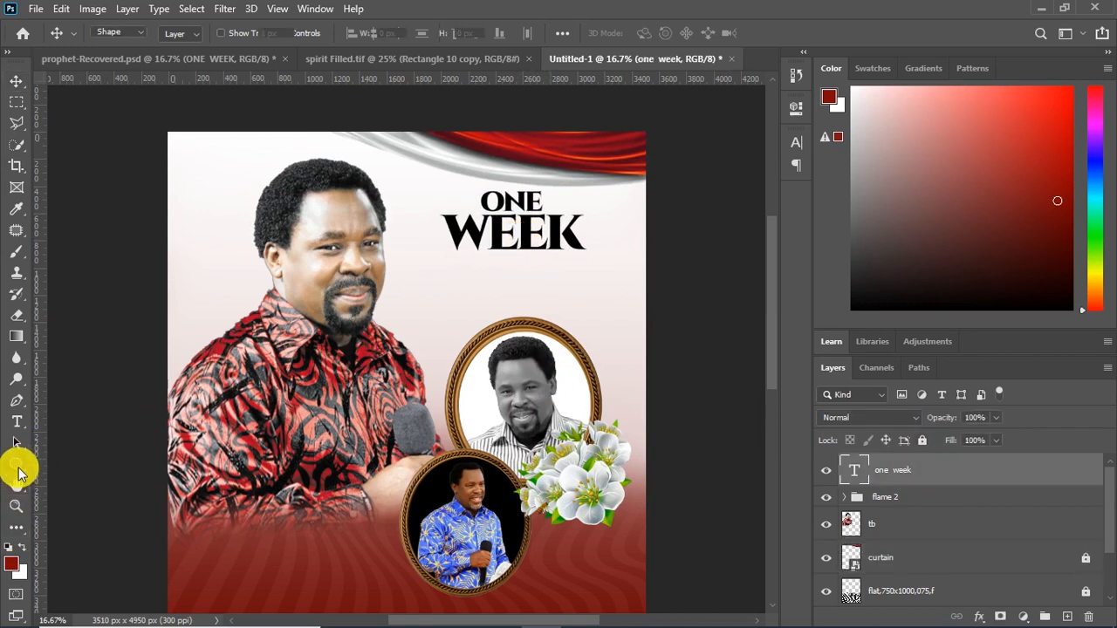
pyautogui.click(19, 465)
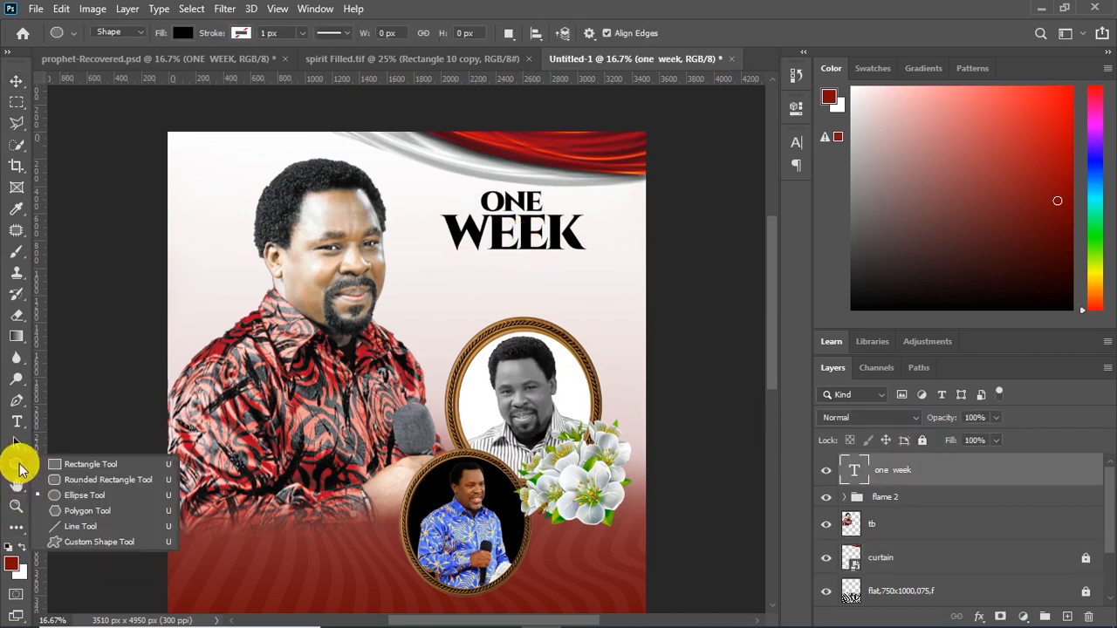
pyautogui.click(87, 464)
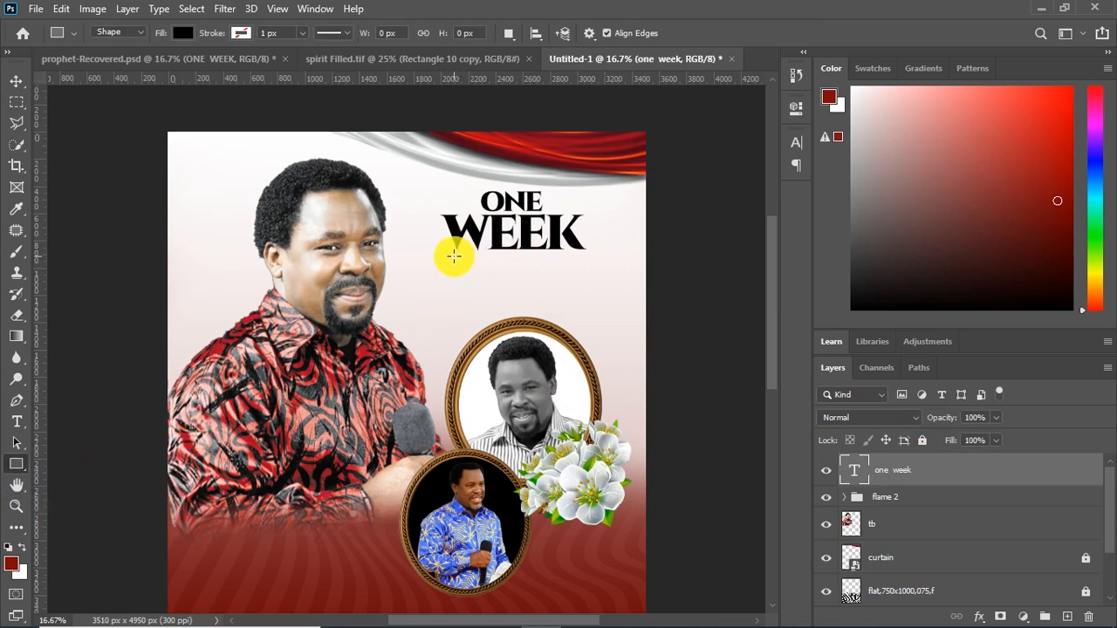
pyautogui.moveTo(456, 258); pyautogui.dragTo(578, 266)
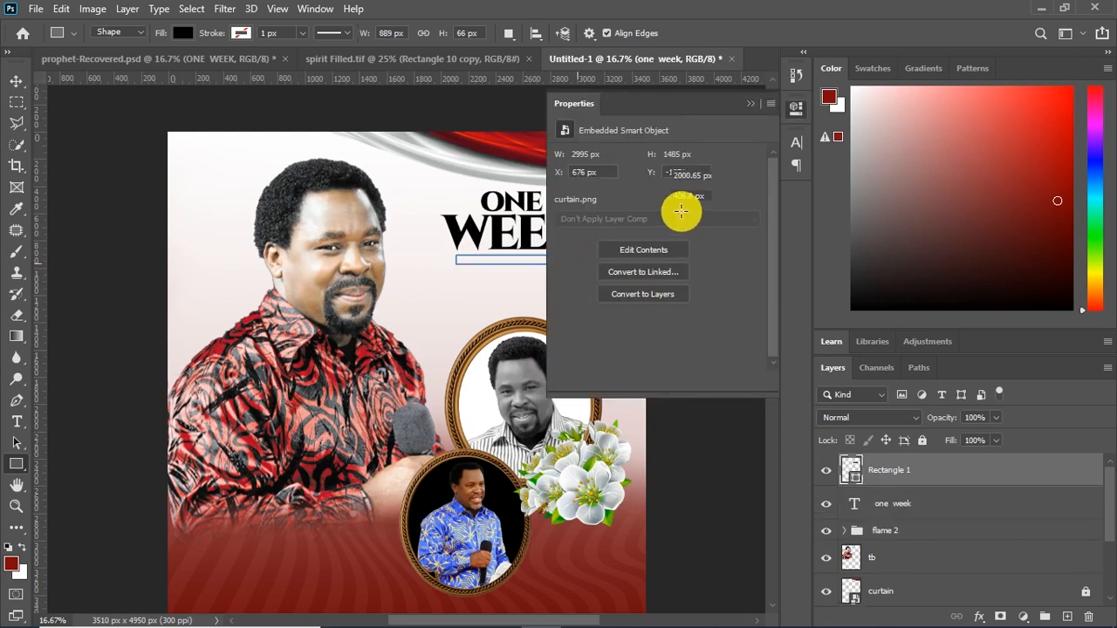
pyautogui.click(749, 103)
# Rasterize the black bar and cut a narrow diagonal gap through its middle using a Polygonal Lasso selection
pyautogui.click(15, 79)
pyautogui.click(16, 122)
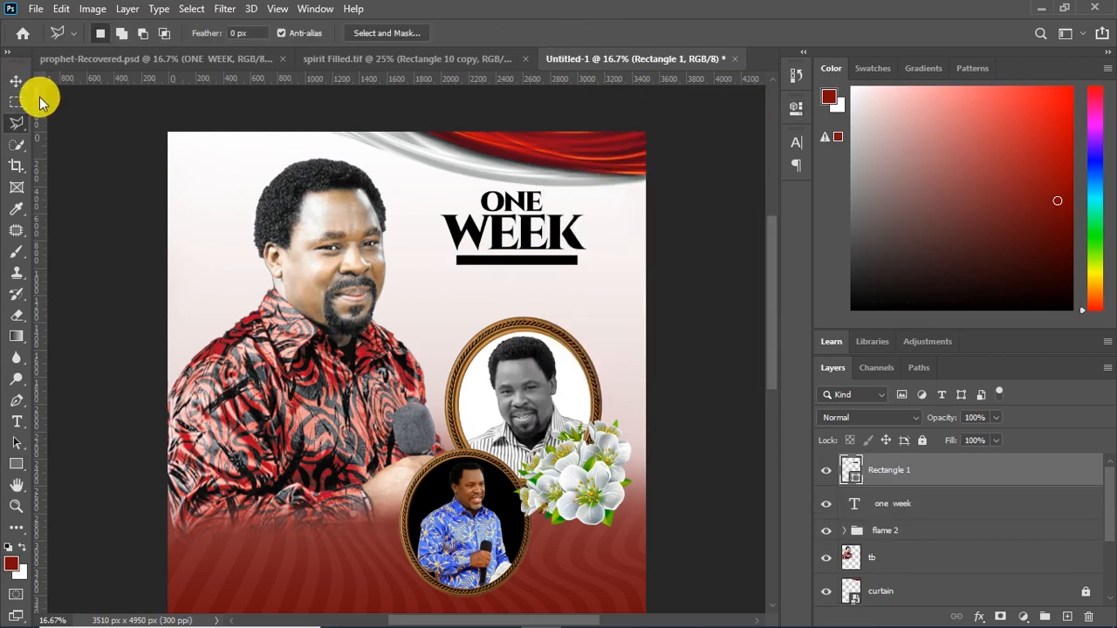
pyautogui.click(524, 249)
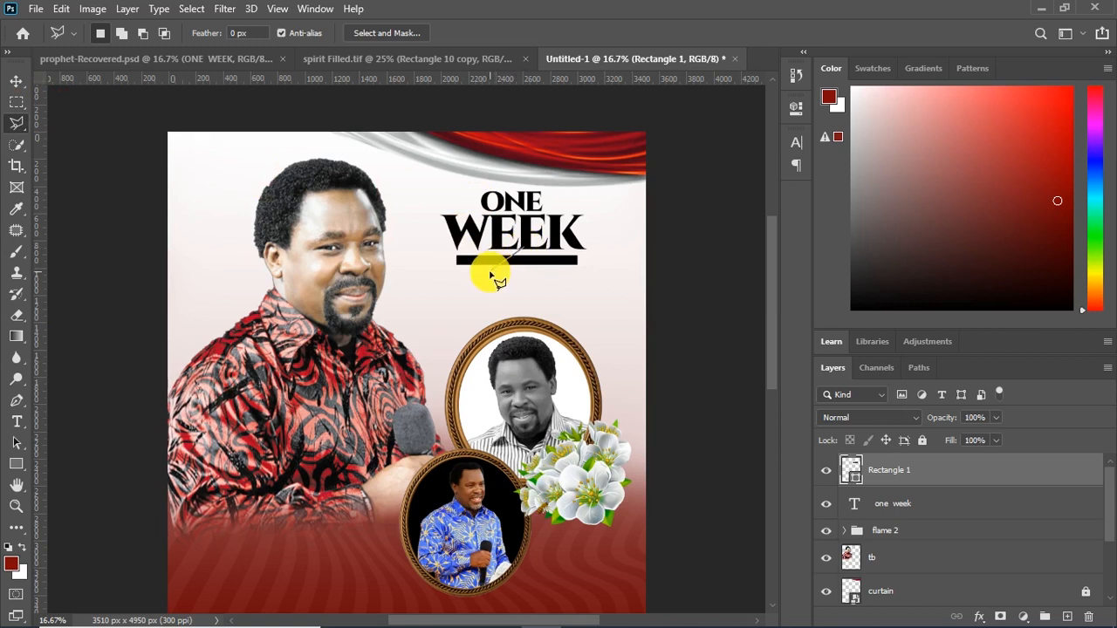
pyautogui.click(501, 277)
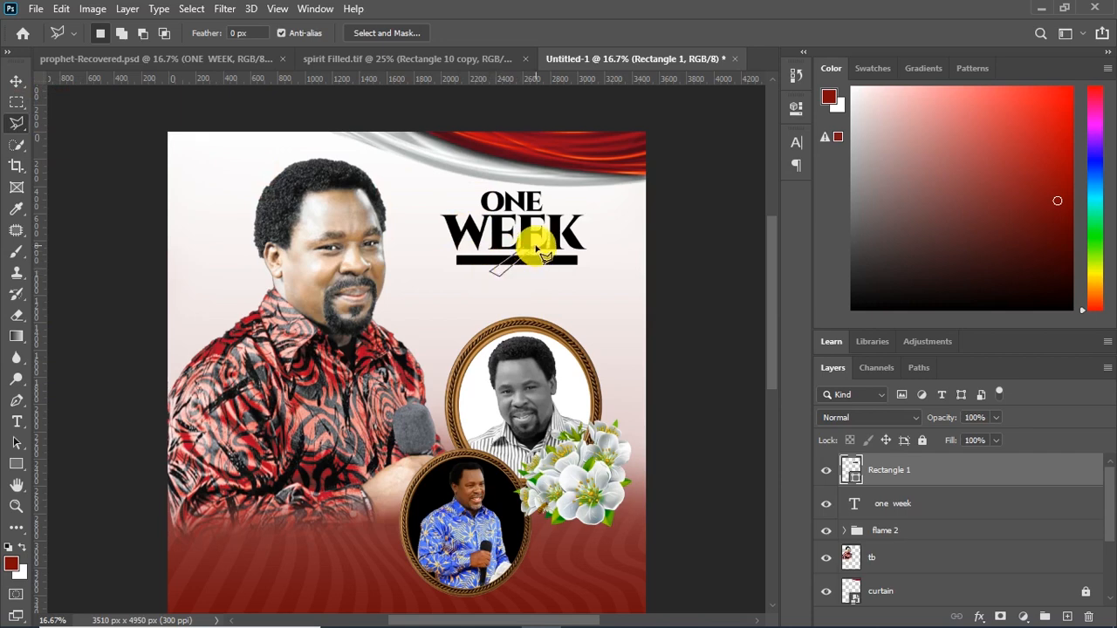
pyautogui.rightClick(898, 472)
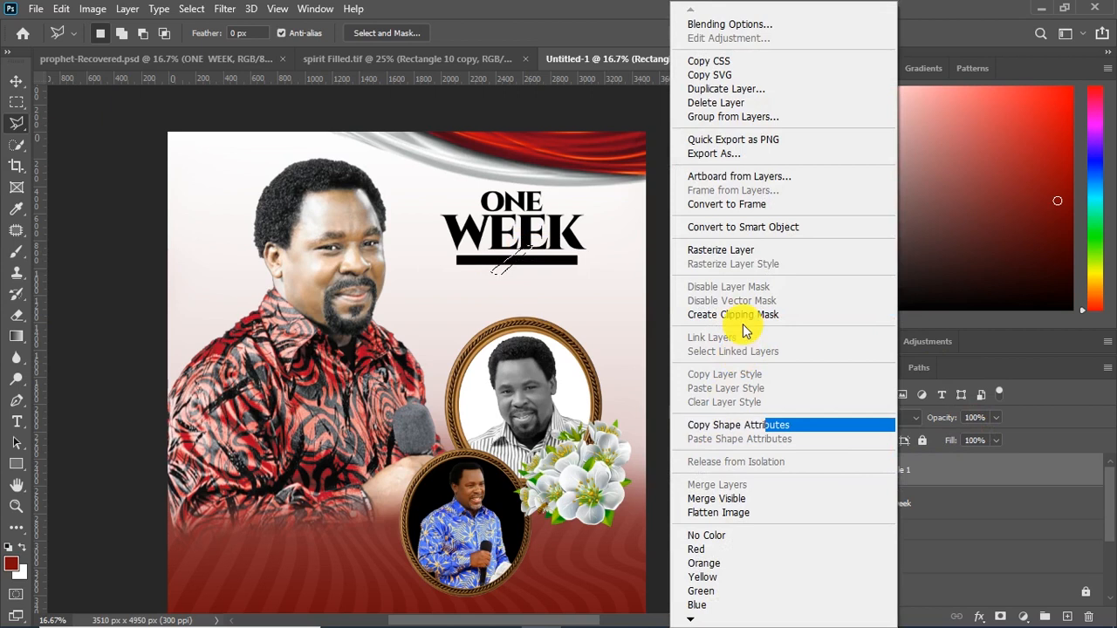
pyautogui.click(738, 250)
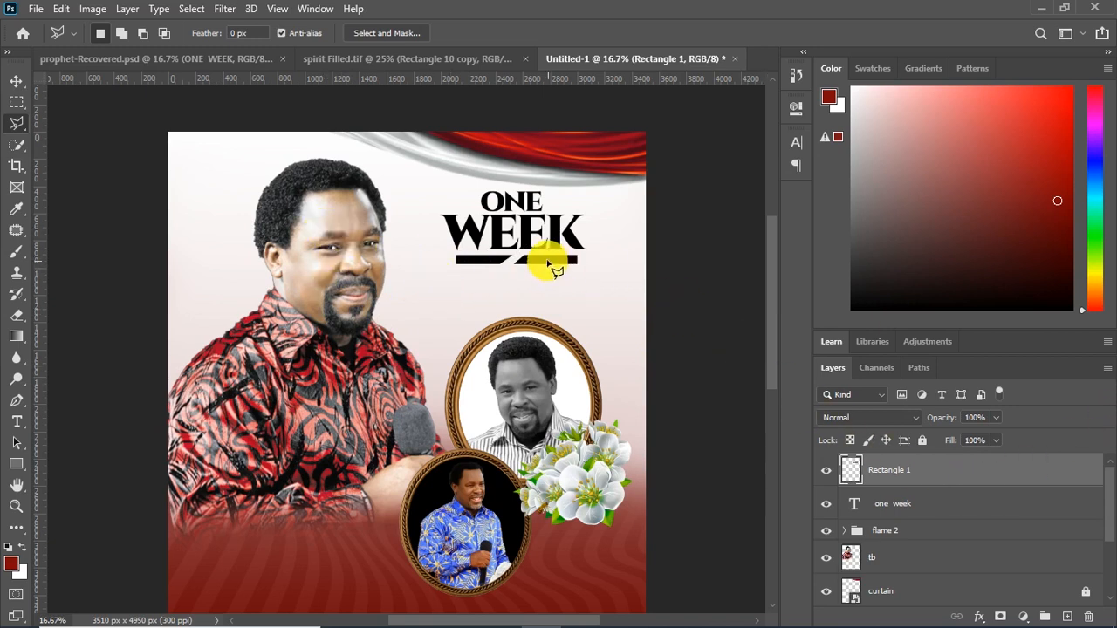
# Outline the right half of the split bar with the Polygonal Lasso and cut it onto its own layer
pyautogui.click(16, 78)
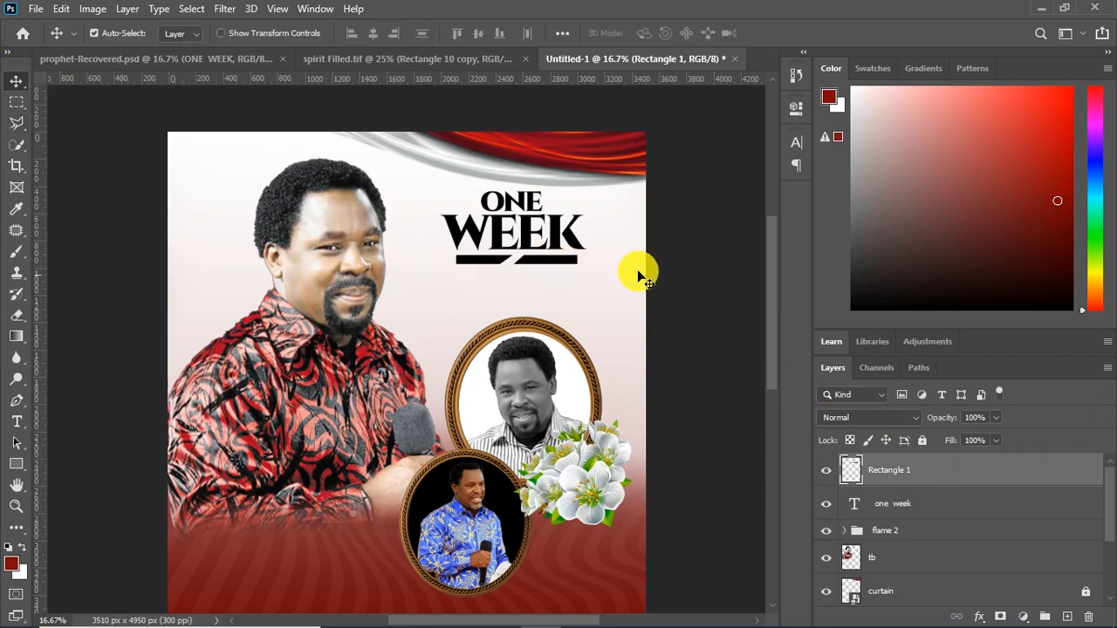
pyautogui.rightClick(559, 262)
pyautogui.click(561, 267)
pyautogui.click(15, 123)
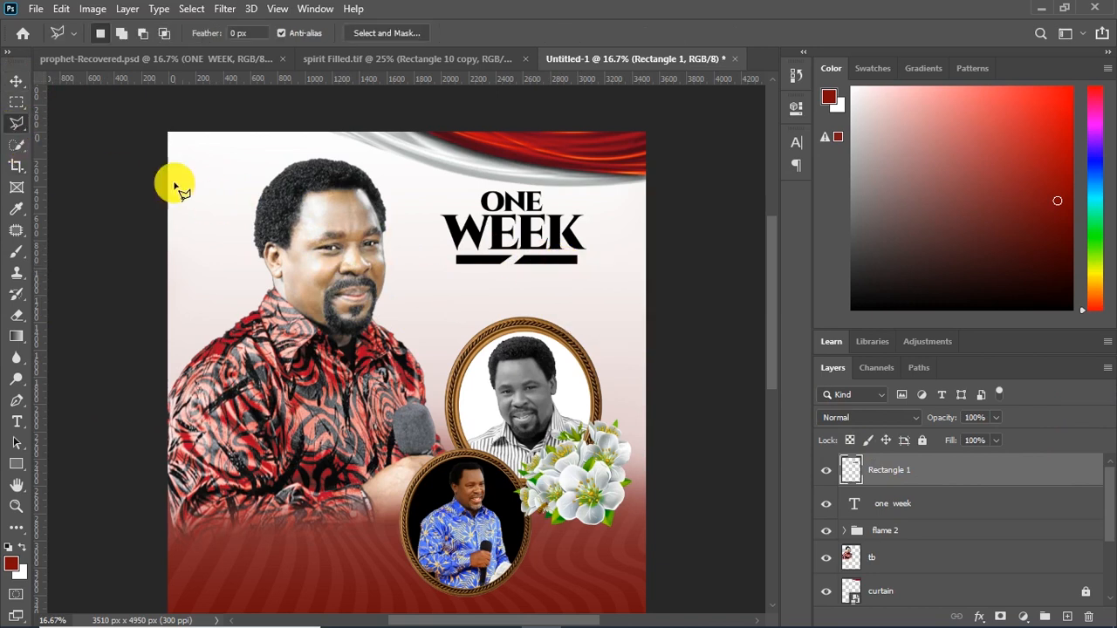
pyautogui.click(505, 274)
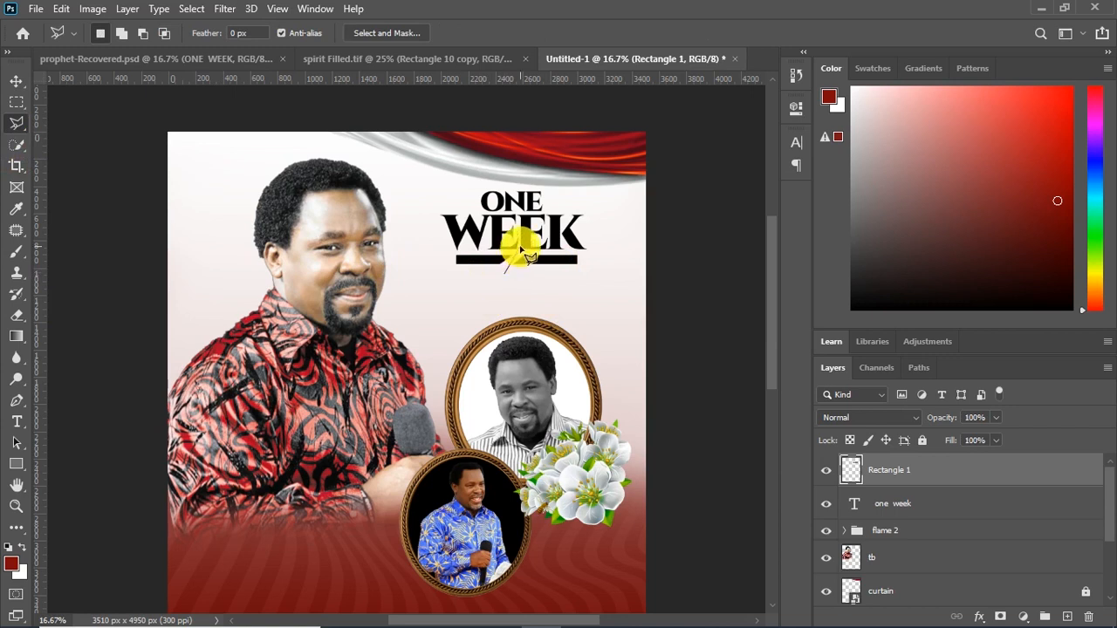
pyautogui.click(523, 254)
pyautogui.click(622, 255)
pyautogui.click(620, 280)
pyautogui.click(520, 281)
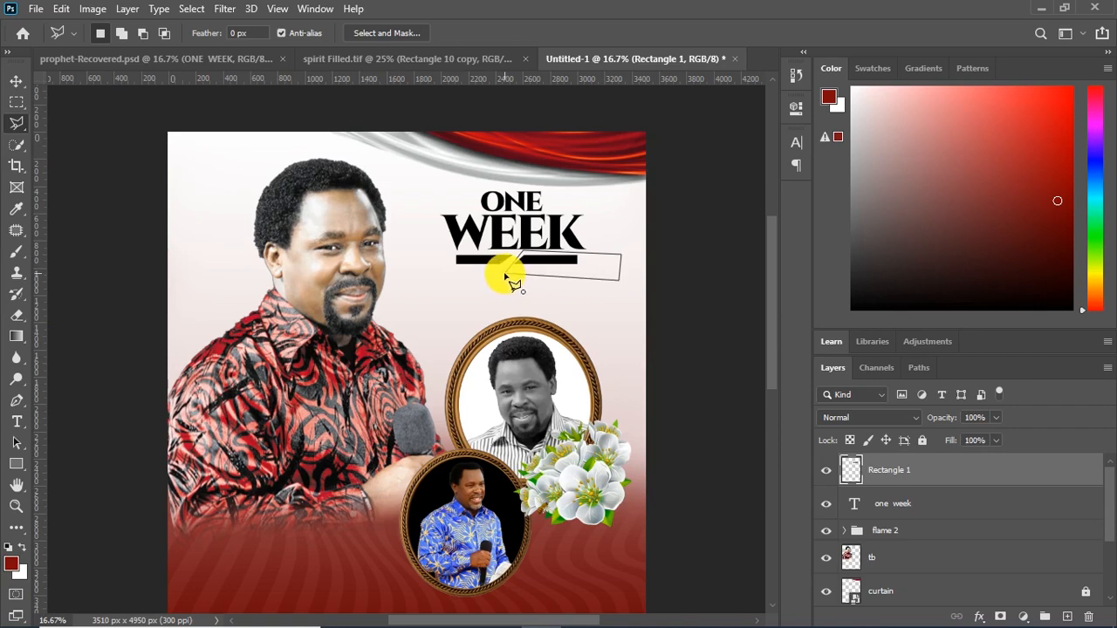
pyautogui.rightClick(551, 276)
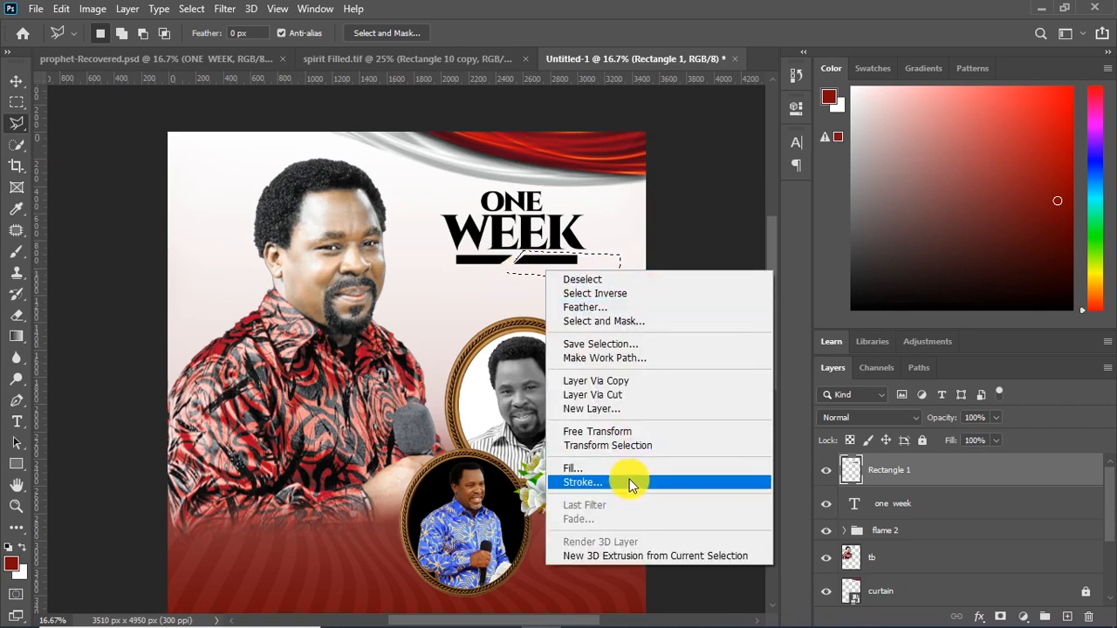
pyautogui.click(620, 397)
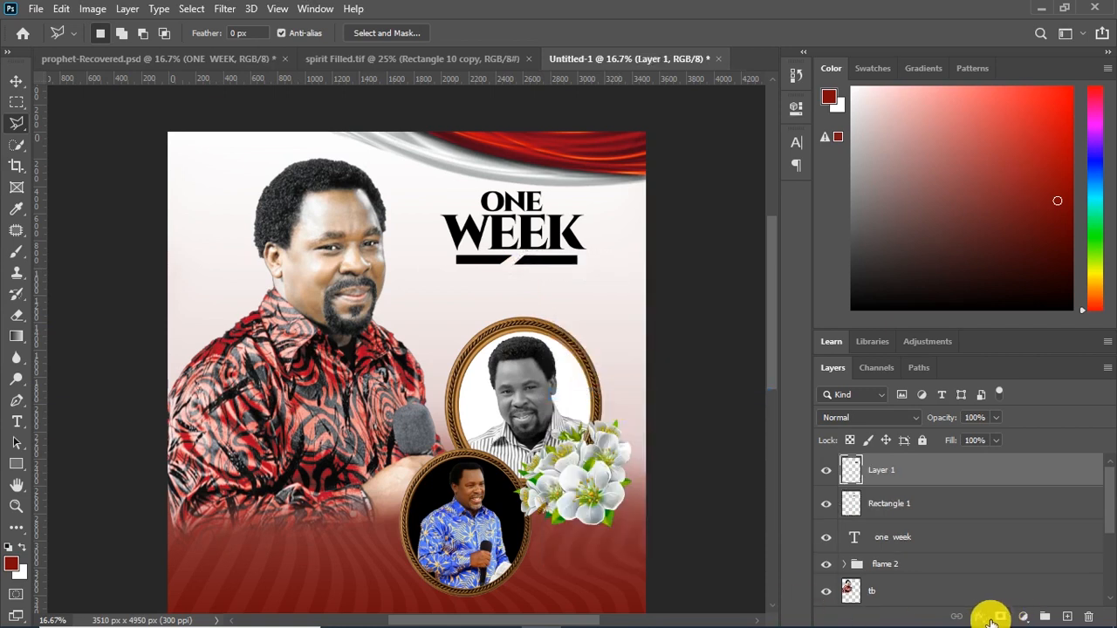
# Apply a dark red Color Overlay in Normal mode to the right half of the bar
pyautogui.click(985, 617)
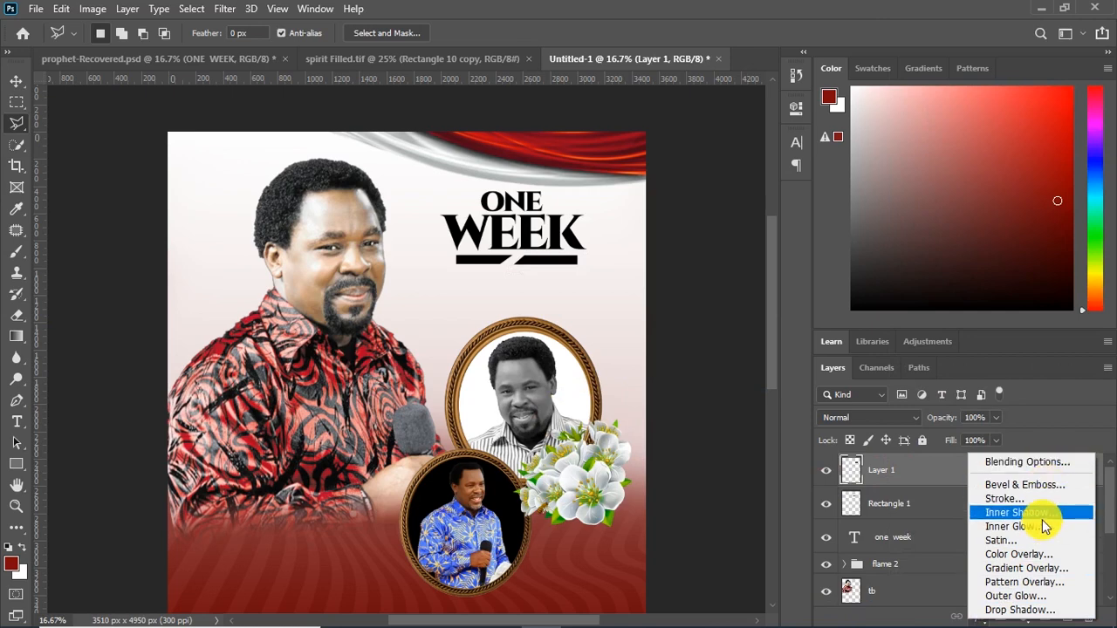
pyautogui.click(1023, 561)
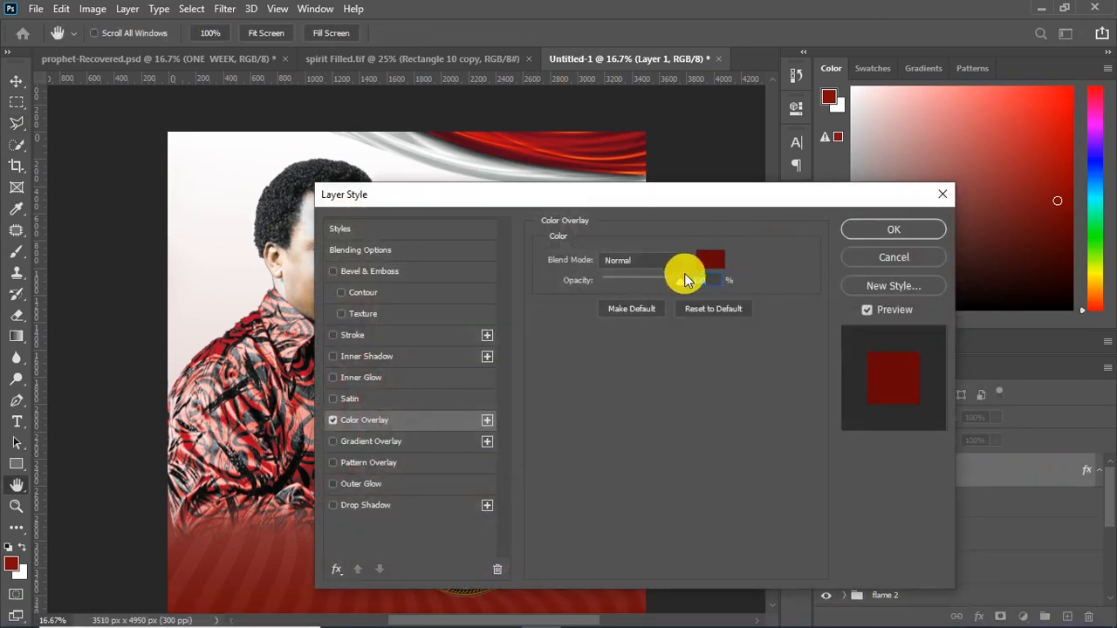
pyautogui.click(912, 229)
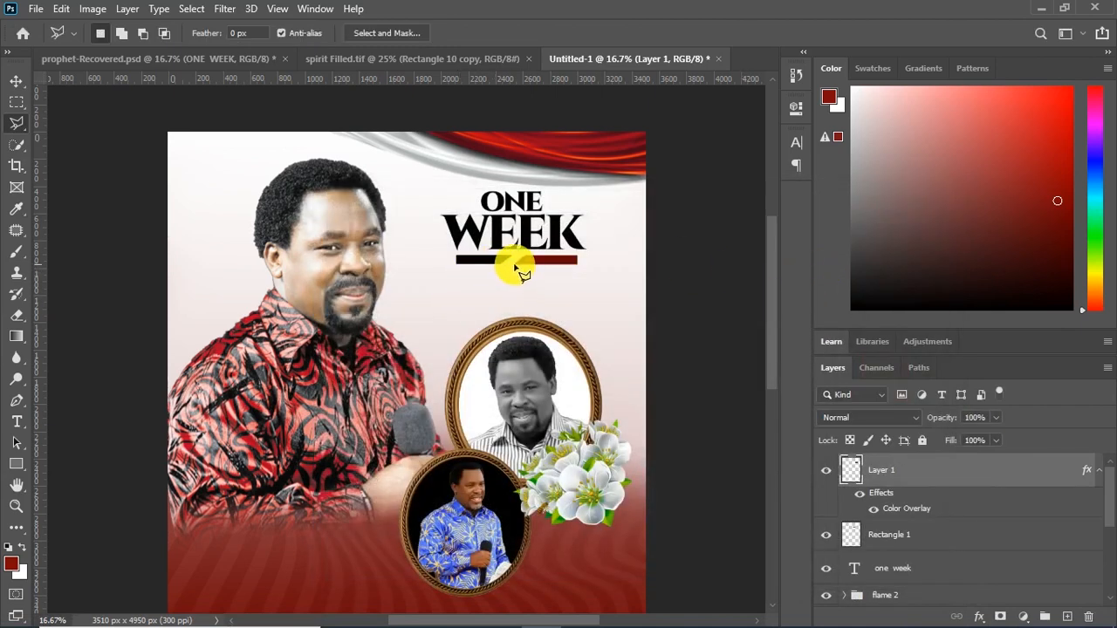
# Duplicate the ONE WEEK title slightly lower and replace the copy's text with OBSERVATION
pyautogui.click(16, 81)
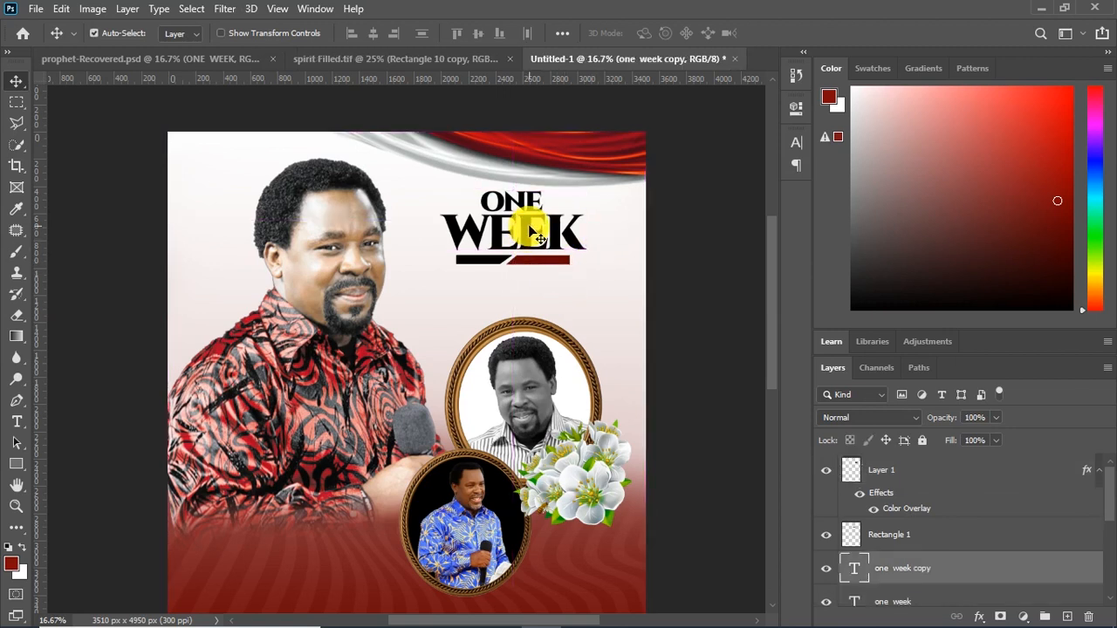
pyautogui.moveTo(538, 238); pyautogui.dragTo(526, 279)
pyautogui.press('t')
pyautogui.doubleClick(533, 279)
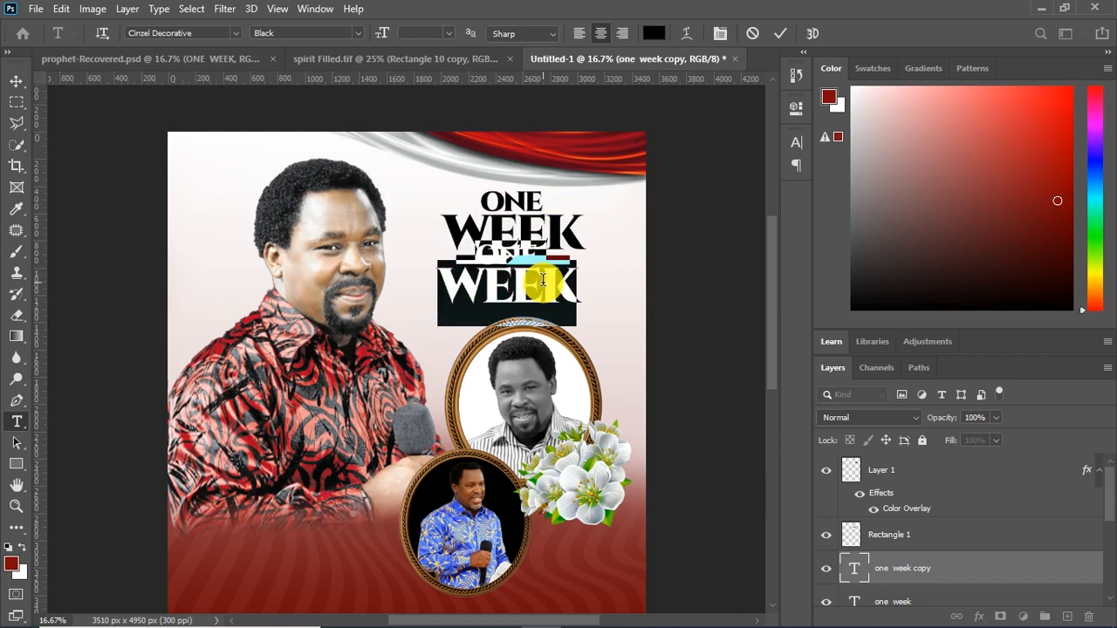
pyautogui.press('BackSpace')
pyautogui.press('BackSpace')
pyautogui.press('BackSpace')
pyautogui.press('BackSpace')
pyautogui.press('BackSpace')
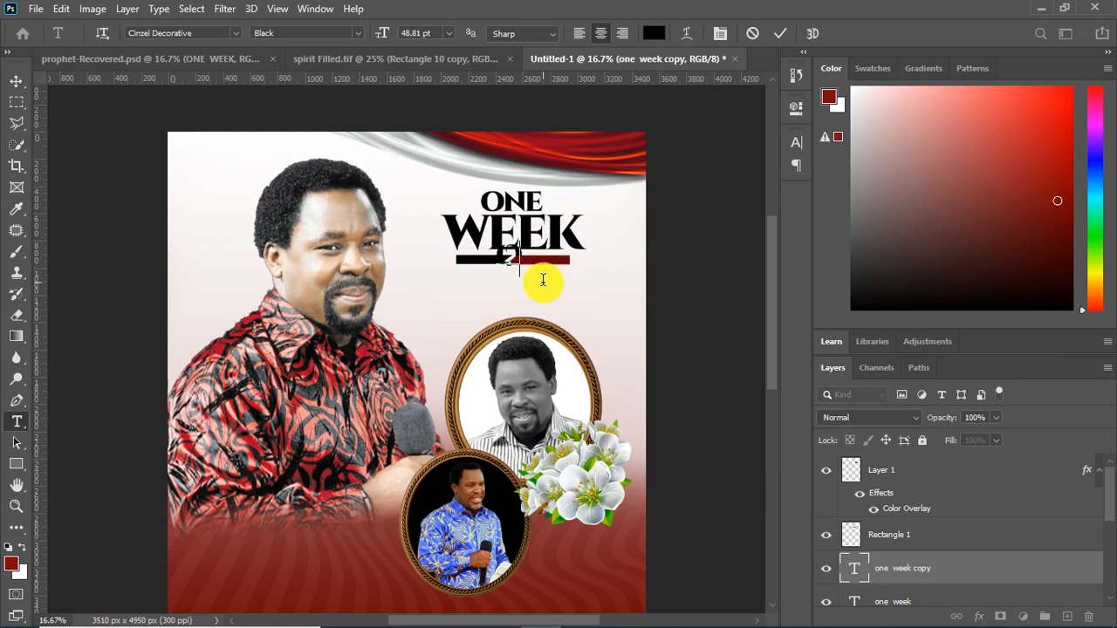
pyautogui.write('OBSERVATION')
pyautogui.hotkey('ctrl', 'Return')
# Scale OBSERVATION down to roughly the width of the split bar and position it directly beneath the bar
pyautogui.press('v')
pyautogui.moveTo(420, 253); pyautogui.dragTo(434, 281)
pyautogui.hotkey('ctrl', 't')
pyautogui.moveTo(629, 262); pyautogui.dragTo(545, 282)
pyautogui.press('Return')
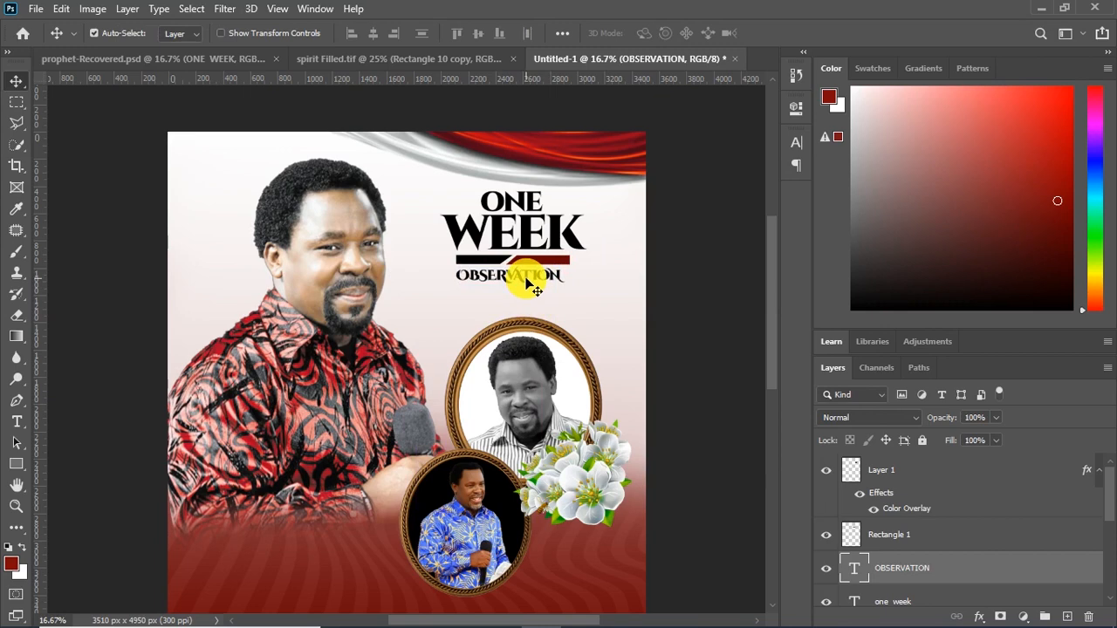
# Change the OBSERVATION text color to dark red
pyautogui.click(795, 143)
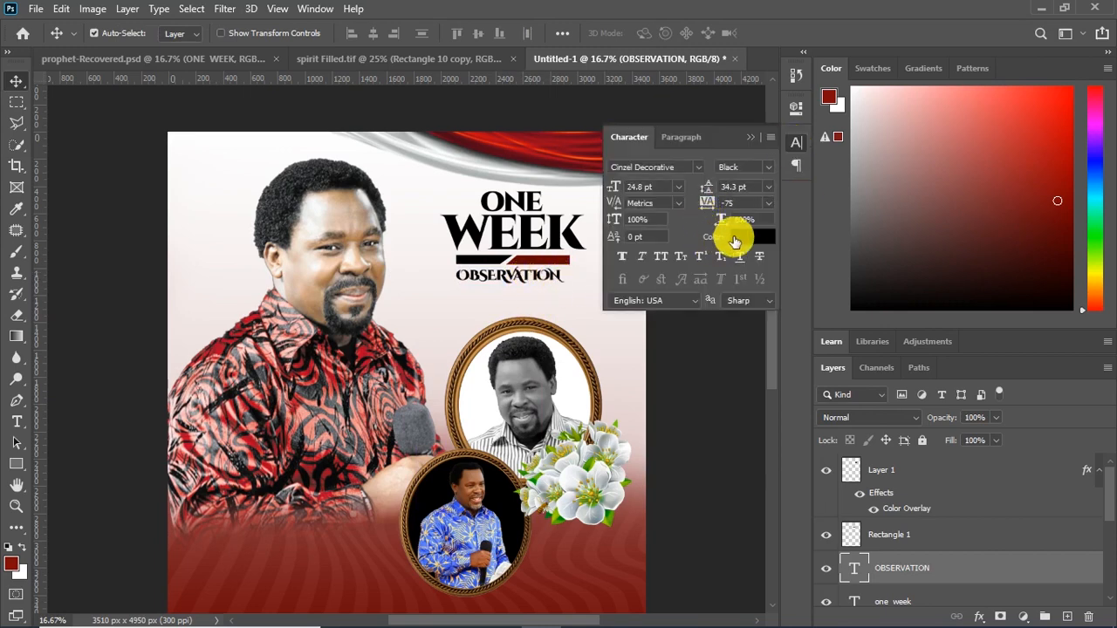
pyautogui.click(745, 237)
pyautogui.moveTo(744, 236); pyautogui.dragTo(836, 232)
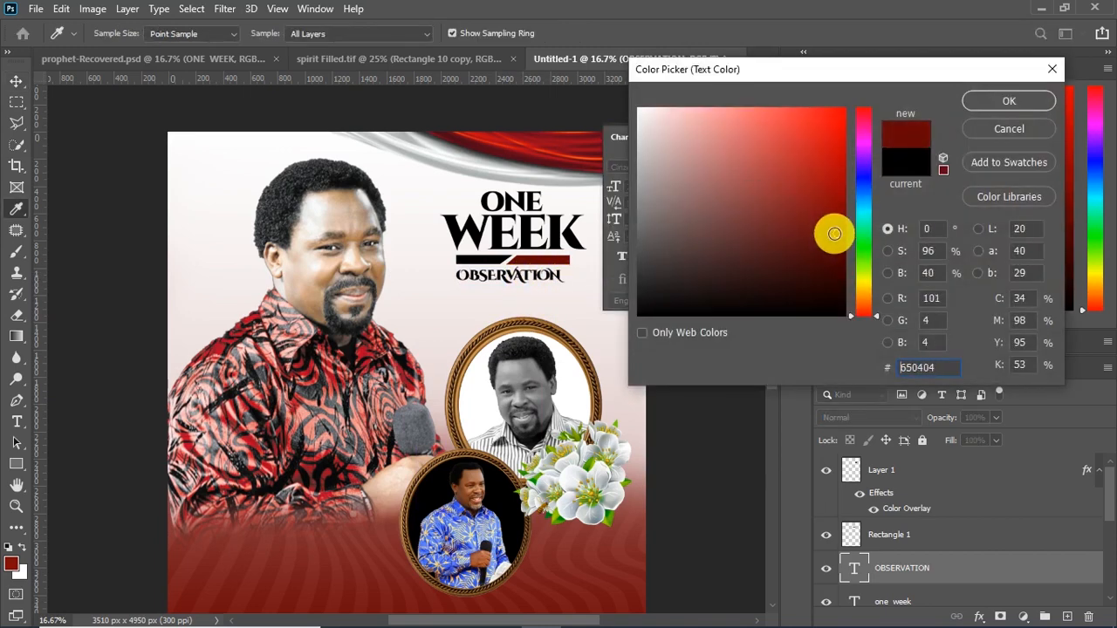
pyautogui.click(1009, 100)
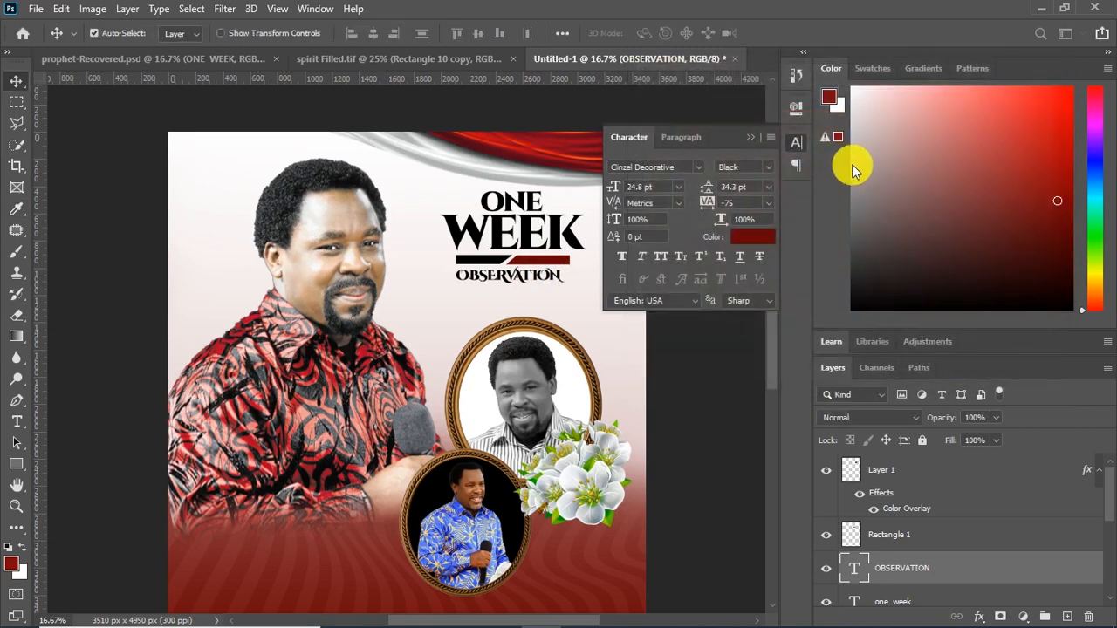
pyautogui.click(751, 137)
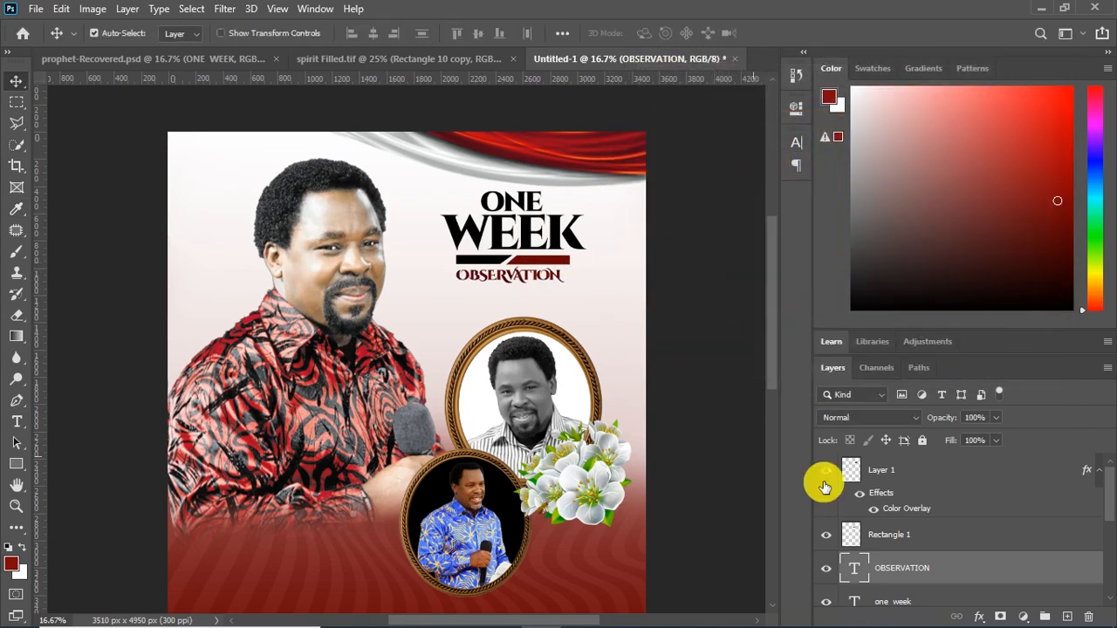
# Select both halves of the split bar and shift them down together to sit below OBSERVATION
pyautogui.click(909, 536)
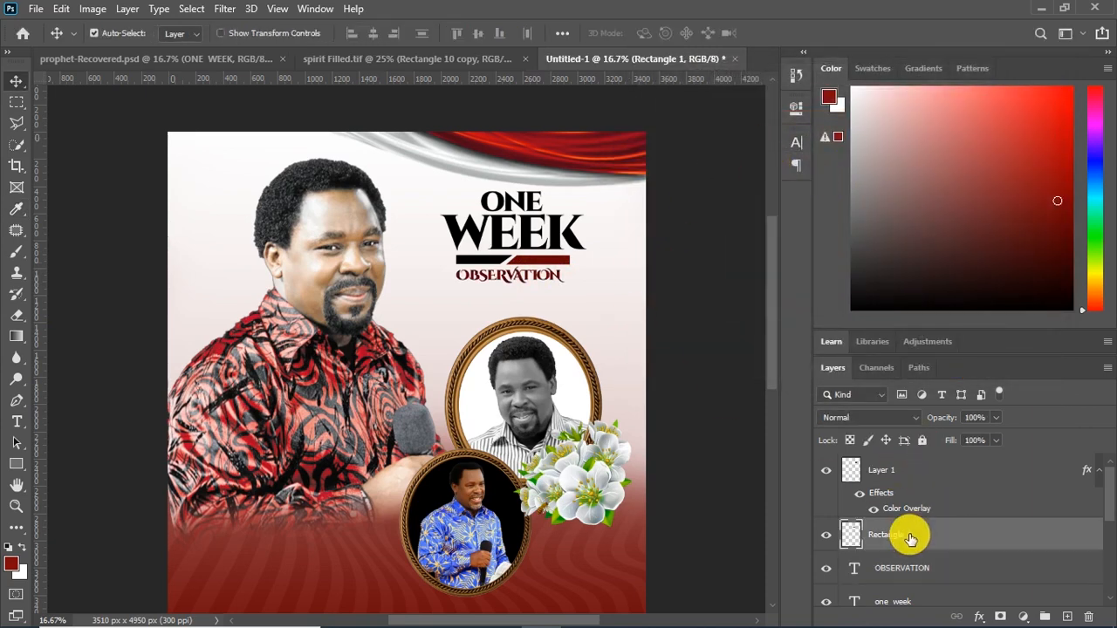
pyautogui.keyDown('shift'); pyautogui.click(915, 471); pyautogui.keyUp('shift')
pyautogui.hotkey('shift', 'Down')
pyautogui.hotkey('shift', 'Down')
pyautogui.hotkey('shift', 'Down')
pyautogui.hotkey('shift', 'Down')
pyautogui.hotkey('shift', 'Down')
pyautogui.hotkey('shift', 'Down')
pyautogui.hotkey('shift', 'Down')
pyautogui.hotkey('shift', 'Down')
pyautogui.hotkey('shift', 'Down')
pyautogui.hotkey('shift', 'Down')
pyautogui.hotkey('shift', 'Down')
pyautogui.hotkey('shift', 'Down')
pyautogui.hotkey('shift', 'Down')
pyautogui.hotkey('shift', 'Down')
pyautogui.hotkey('shift', 'Down')
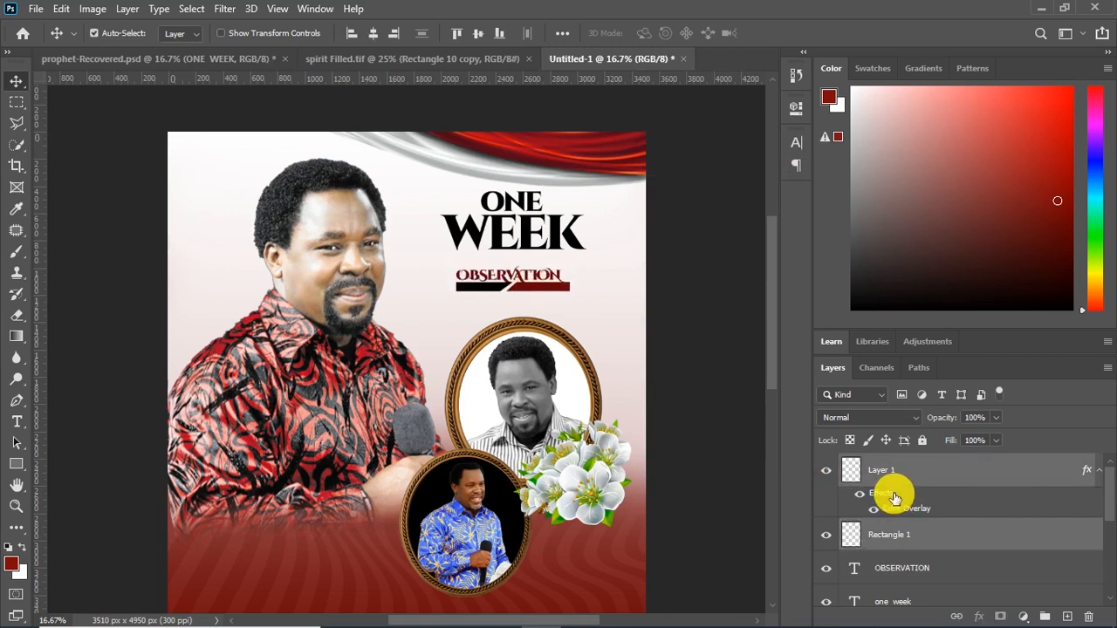
pyautogui.hotkey('shift', 'Down')
pyautogui.hotkey('shift', 'Down')
pyautogui.hotkey('shift', 'Down')
pyautogui.hotkey('shift', 'Down')
pyautogui.hotkey('shift', 'Down')
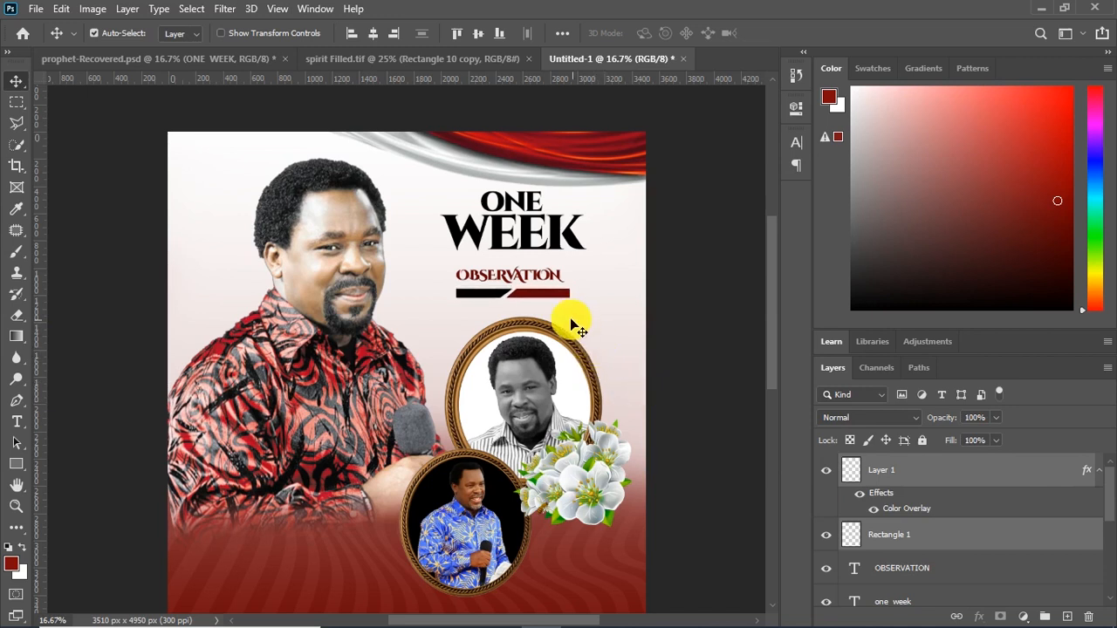
# Shift OBSERVATION up so it sits close beneath the word WEEK
pyautogui.click(522, 277)
pyautogui.hotkey('shift', 'Up')
pyautogui.hotkey('shift', 'Up')
pyautogui.hotkey('shift', 'Up')
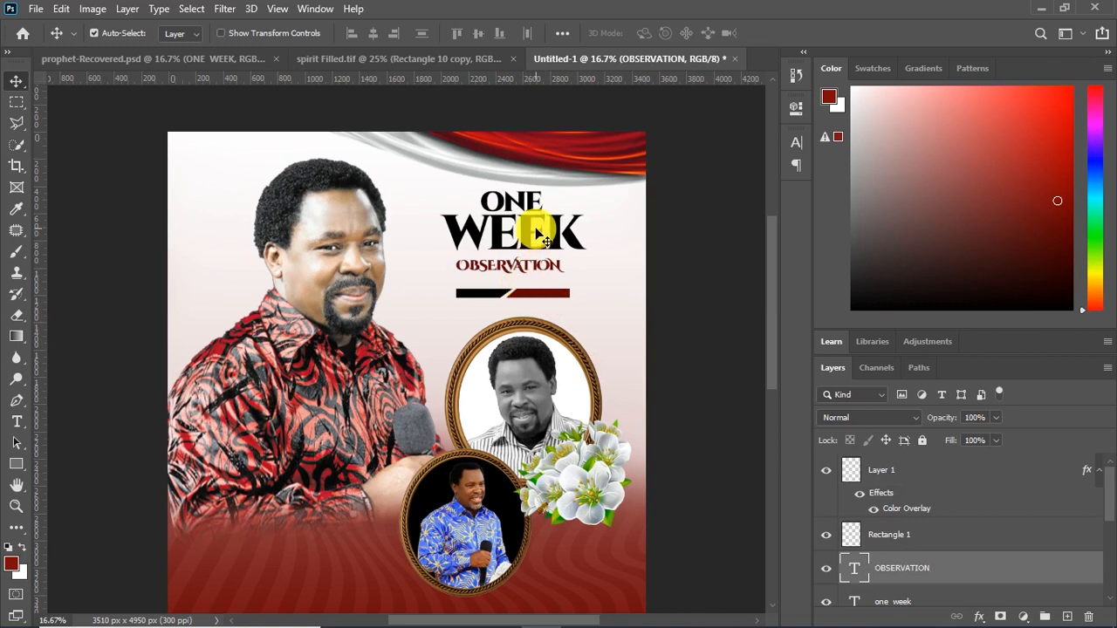
# Shift the ONE WEEK and OBSERVATION texts down together, closer to the split bar
pyautogui.scroll(-2, 907, 527)
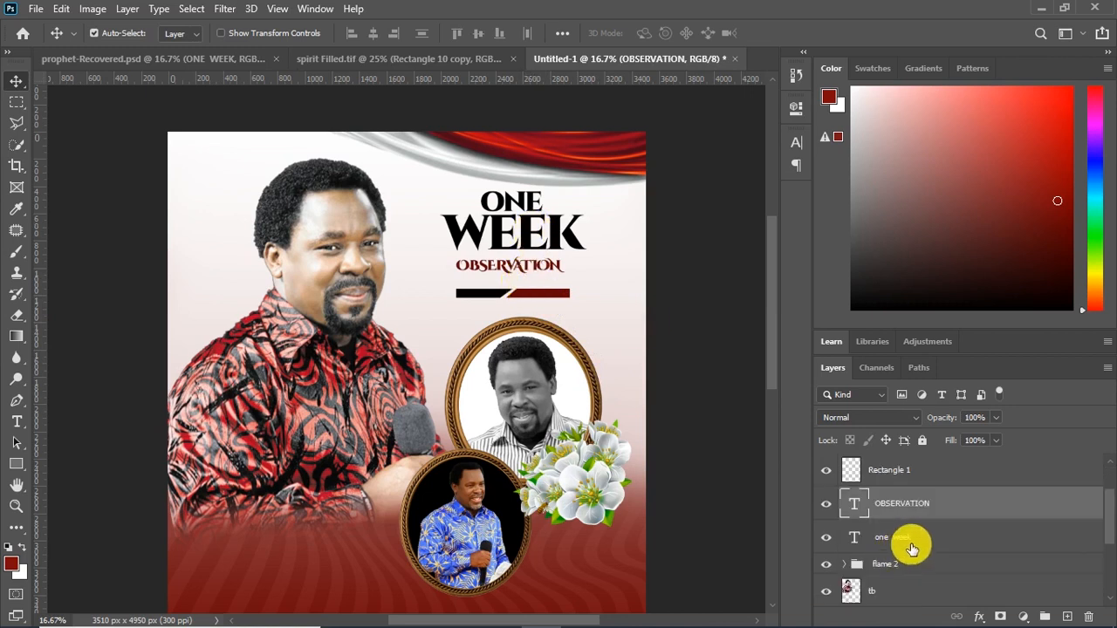
pyautogui.keyDown('ctrl'); pyautogui.click(911, 545); pyautogui.keyUp('ctrl')
pyautogui.hotkey('shift', 'Down')
pyautogui.hotkey('shift', 'Down')
pyautogui.hotkey('shift', 'Down')
pyautogui.hotkey('shift', 'Down')
pyautogui.hotkey('shift', 'Down')
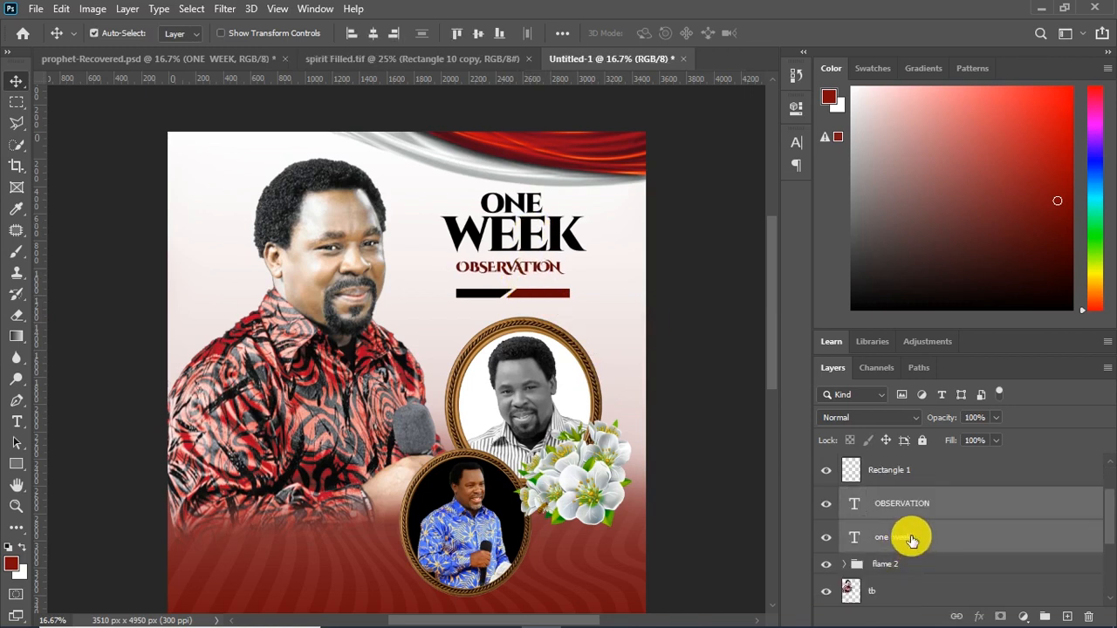
pyautogui.hotkey('shift', 'Down')
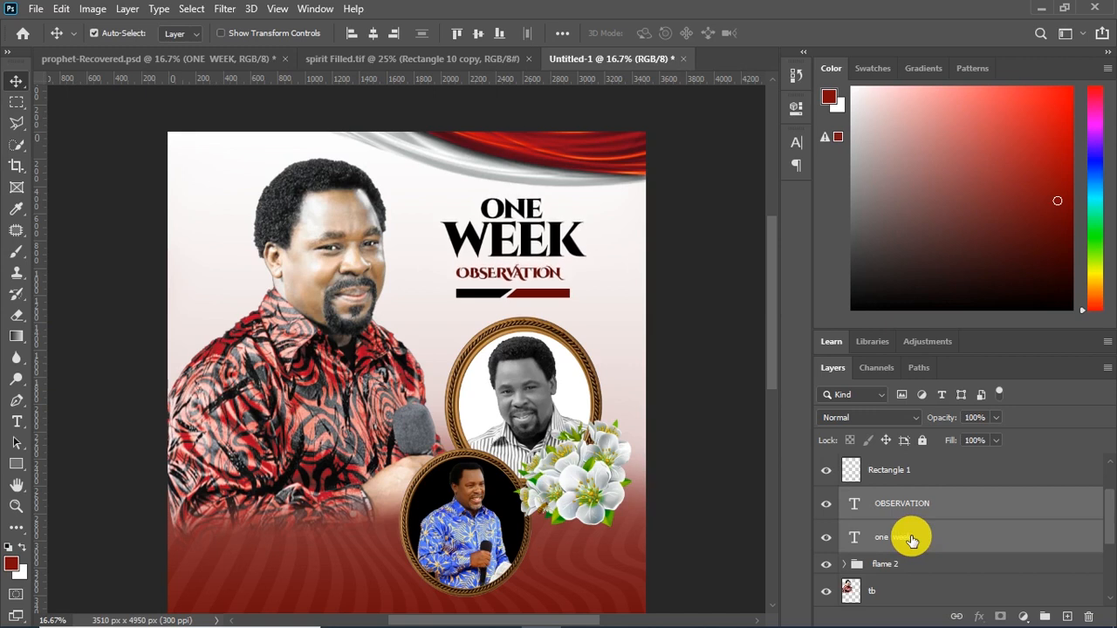
# Enlarge ONE WEEK and OBSERVATION together slightly, then center OBSERVATION close beneath WEEK
pyautogui.hotkey('ctrl', 't')
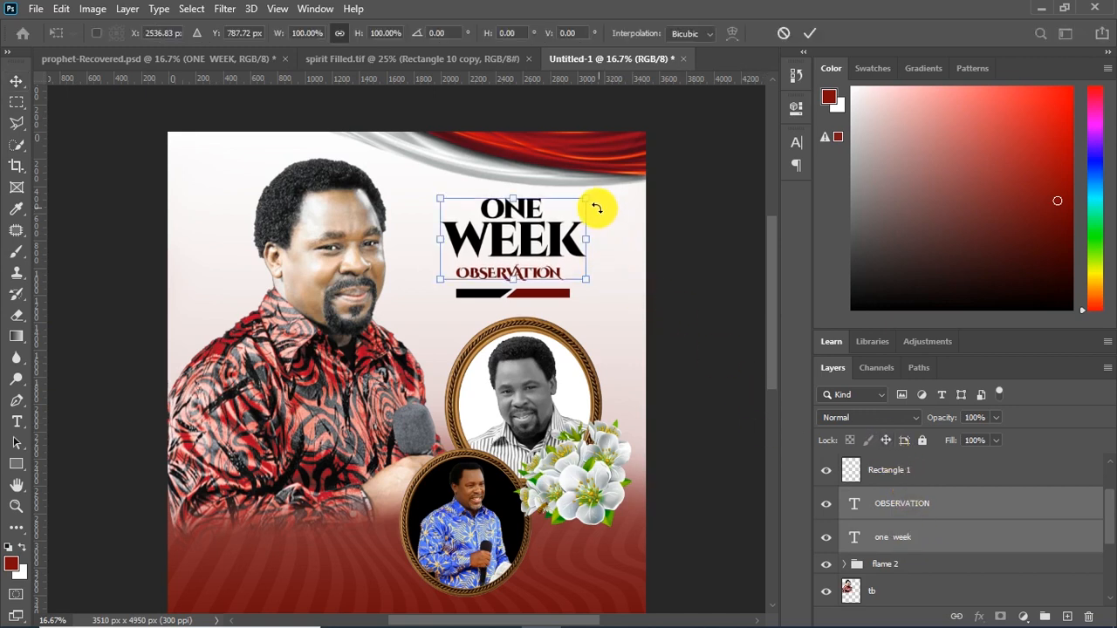
pyautogui.moveTo(588, 201); pyautogui.dragTo(598, 197)
pyautogui.press('Return')
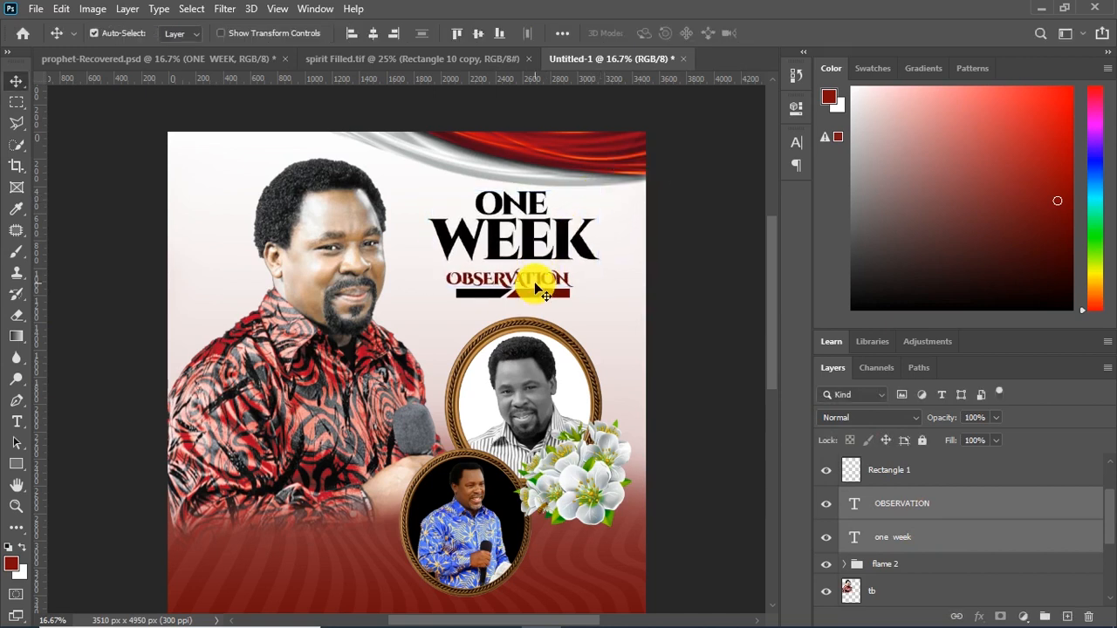
pyautogui.click(911, 508)
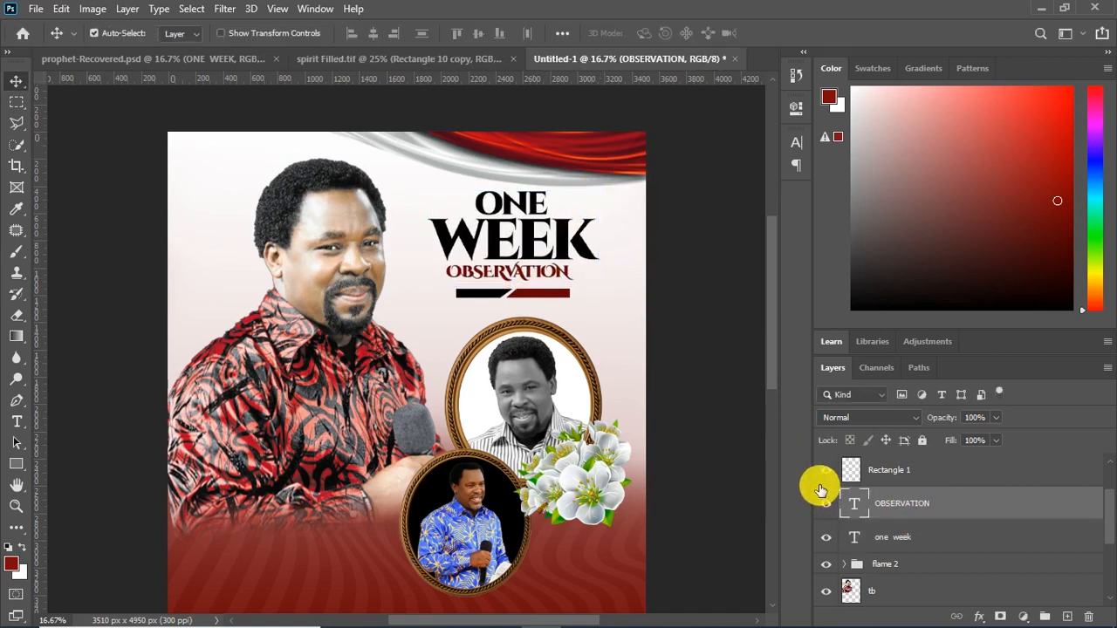
pyautogui.hotkey('shift', 'Right')
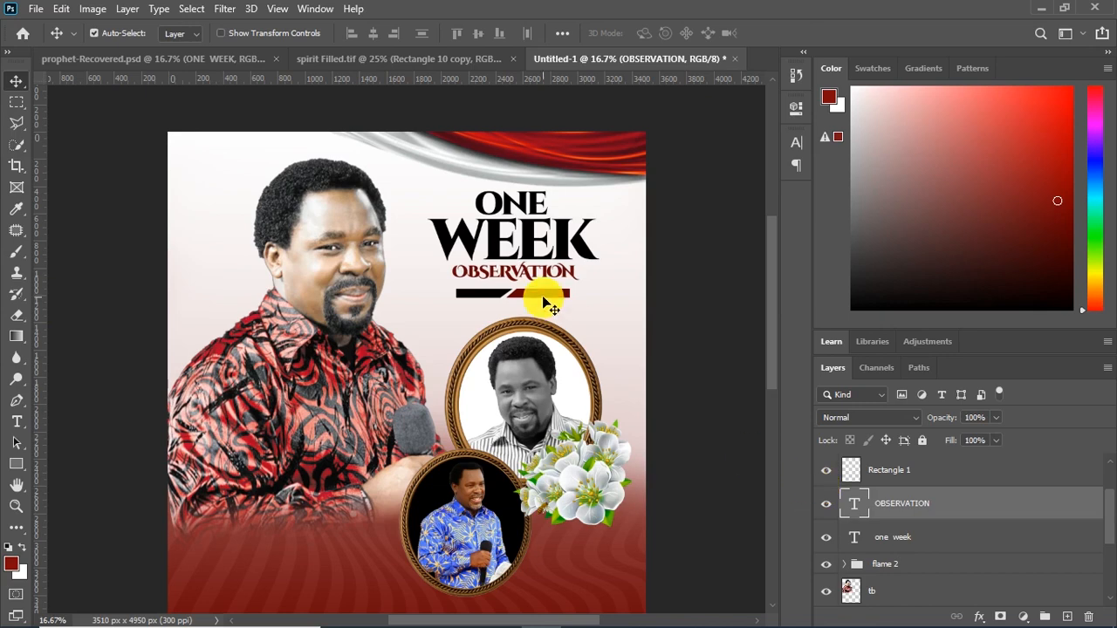
# Merge the two bar halves into one layer and nudge the bar slightly up toward OBSERVATION
pyautogui.click(938, 543)
pyautogui.scroll(2, 936, 526)
pyautogui.click(913, 470)
pyautogui.keyDown('shift'); pyautogui.click(903, 541); pyautogui.keyUp('shift')
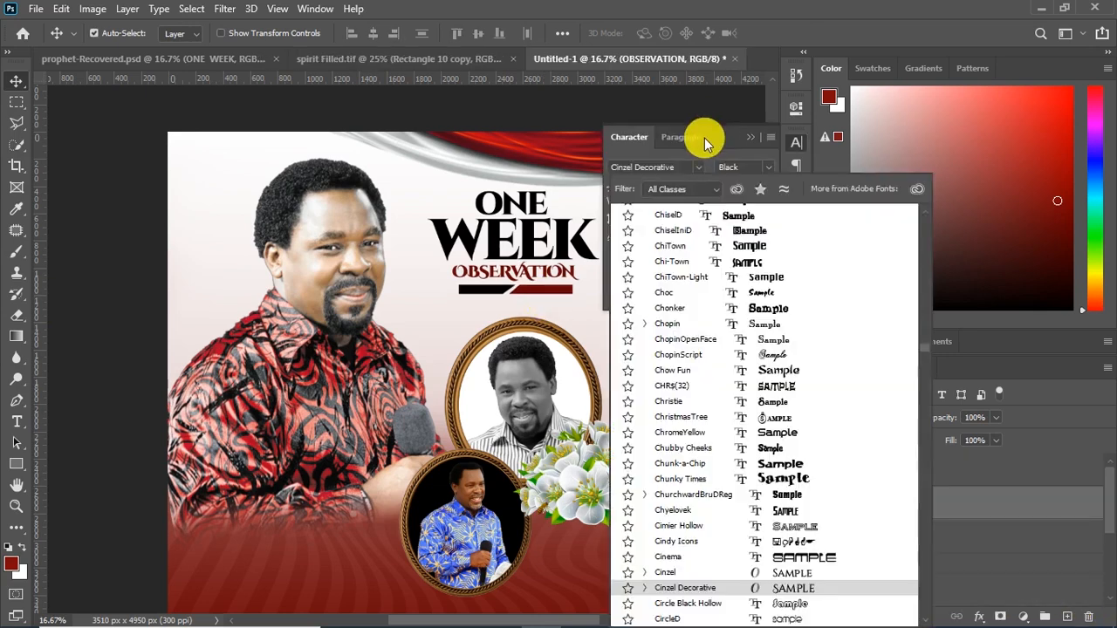
pyautogui.press('Up')
pyautogui.press('Up')
pyautogui.press('Up')
pyautogui.press('Up')
pyautogui.press('Up')
pyautogui.press('Up')
pyautogui.press('Up')
pyautogui.press('Up')
pyautogui.press('Up')
pyautogui.press('Up')
pyautogui.press('Up')
pyautogui.press('Up')
pyautogui.press('Up')
pyautogui.press('Up')
pyautogui.press('Up')
pyautogui.press('Up')
pyautogui.press('Up')
pyautogui.press('Up')
pyautogui.press('Up')
pyautogui.press('Up')
# Change the OBSERVATION font to Cambria Bold
pyautogui.write('CAM')
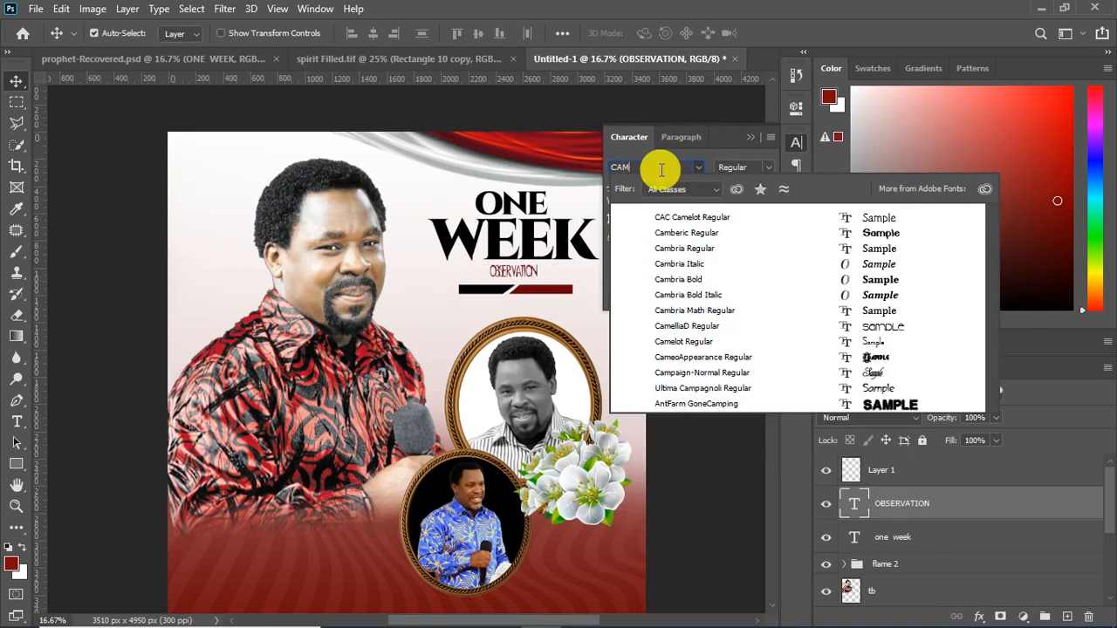
pyautogui.write('BR')
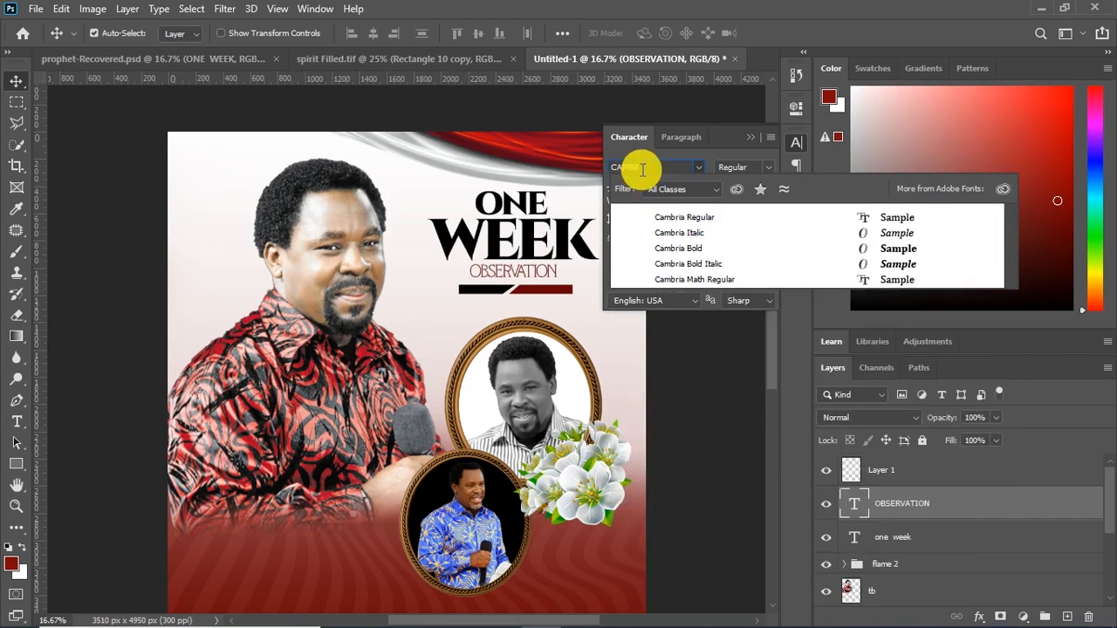
pyautogui.click(698, 247)
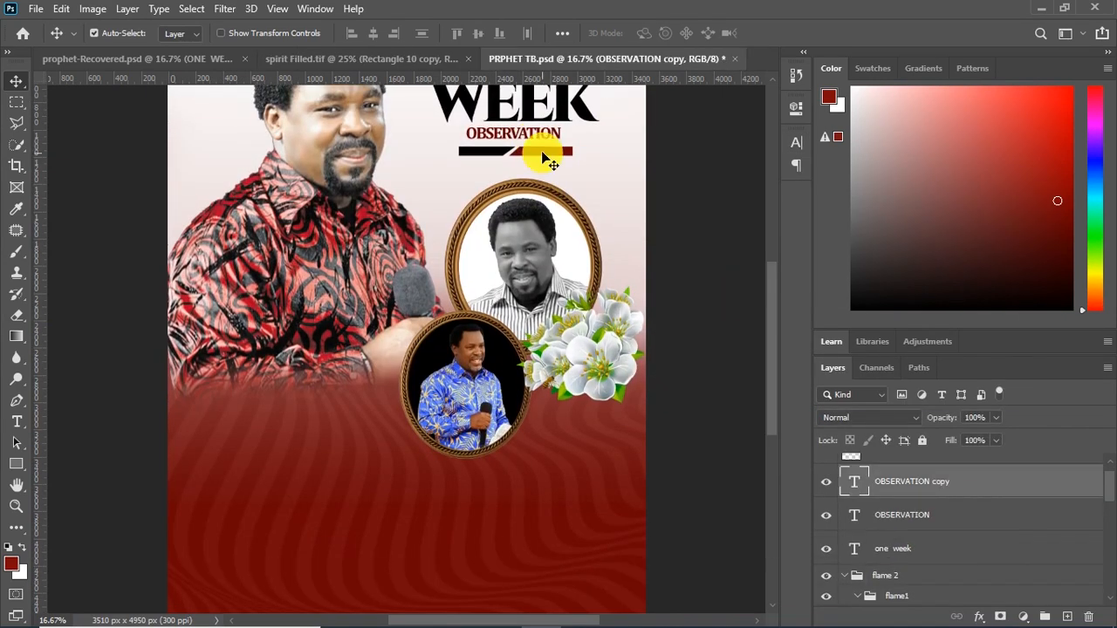
# Duplicate OBSERVATION onto the red area below the main portrait and replace the copy's text with "prophet"
pyautogui.moveTo(534, 135); pyautogui.dragTo(299, 426)
pyautogui.doubleClick(300, 427)
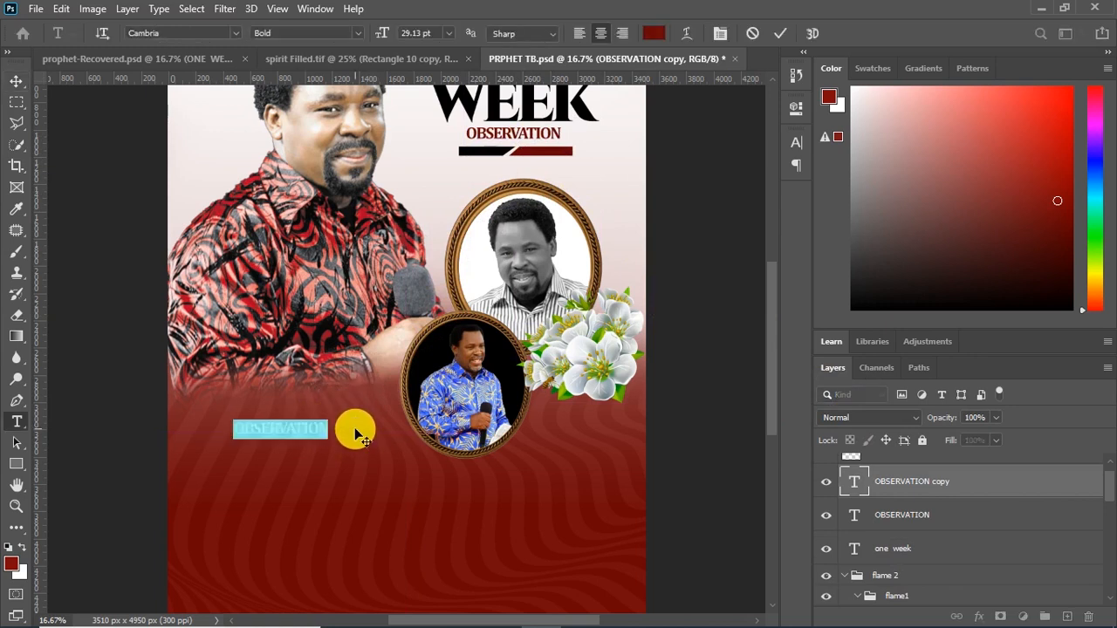
pyautogui.press('BackSpace')
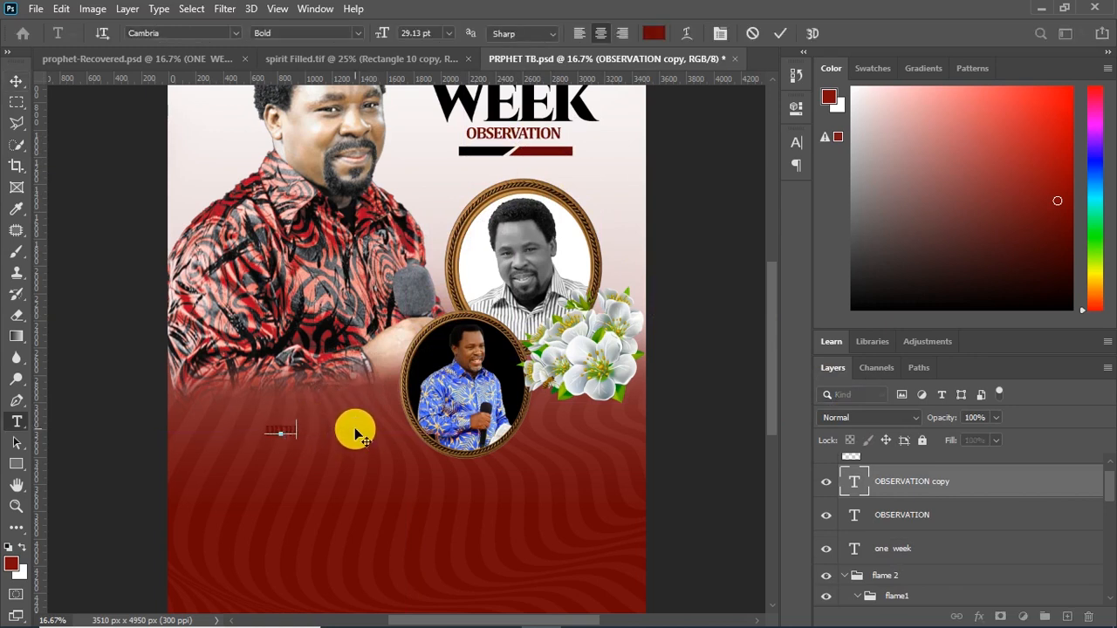
pyautogui.click(780, 33)
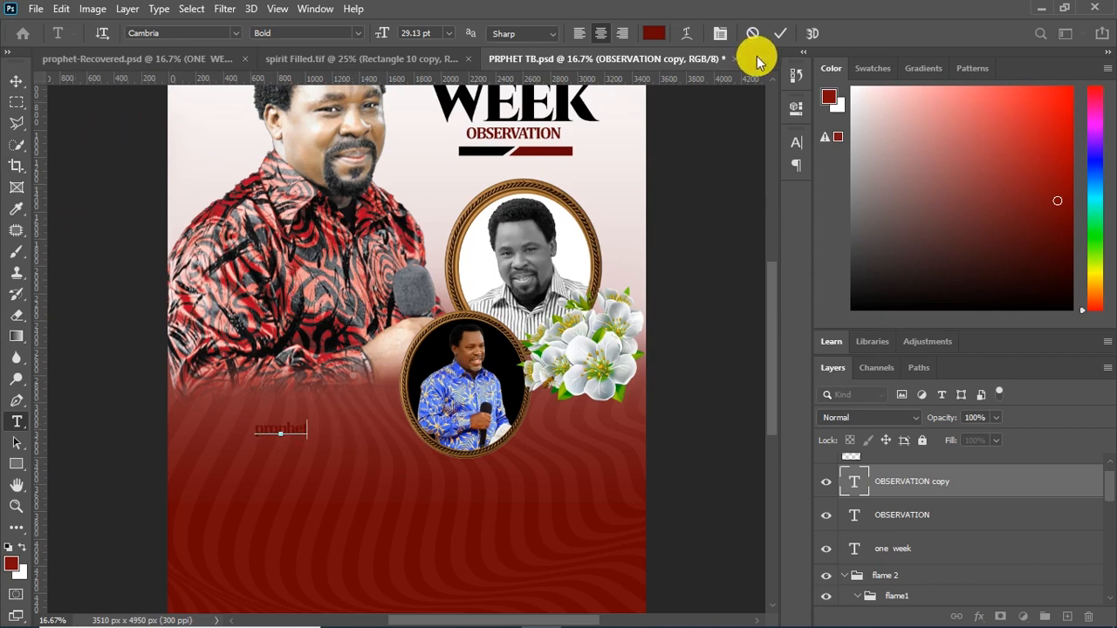
# Change the "prophet" text color to white (ffffff)
pyautogui.click(16, 80)
pyautogui.click(795, 141)
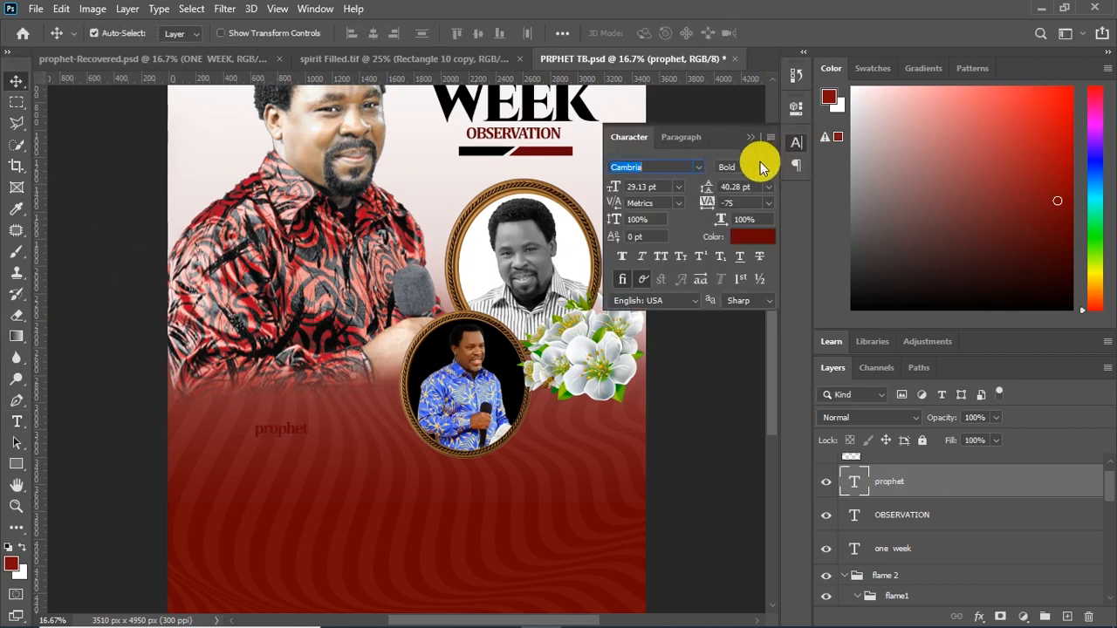
pyautogui.click(738, 230)
pyautogui.moveTo(739, 228); pyautogui.dragTo(445, 58)
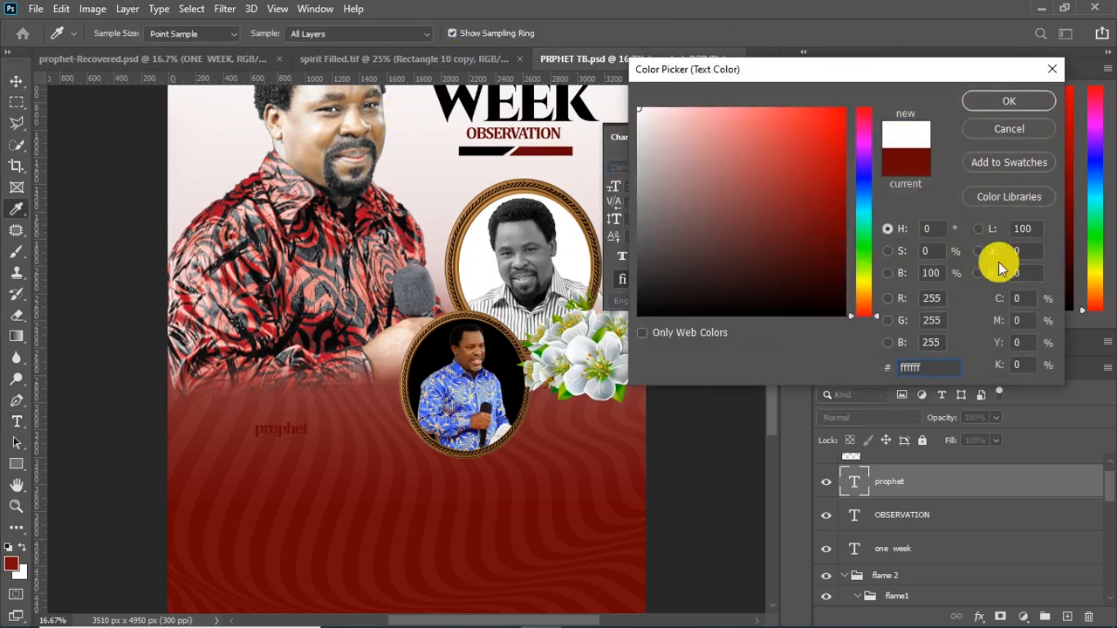
pyautogui.click(999, 102)
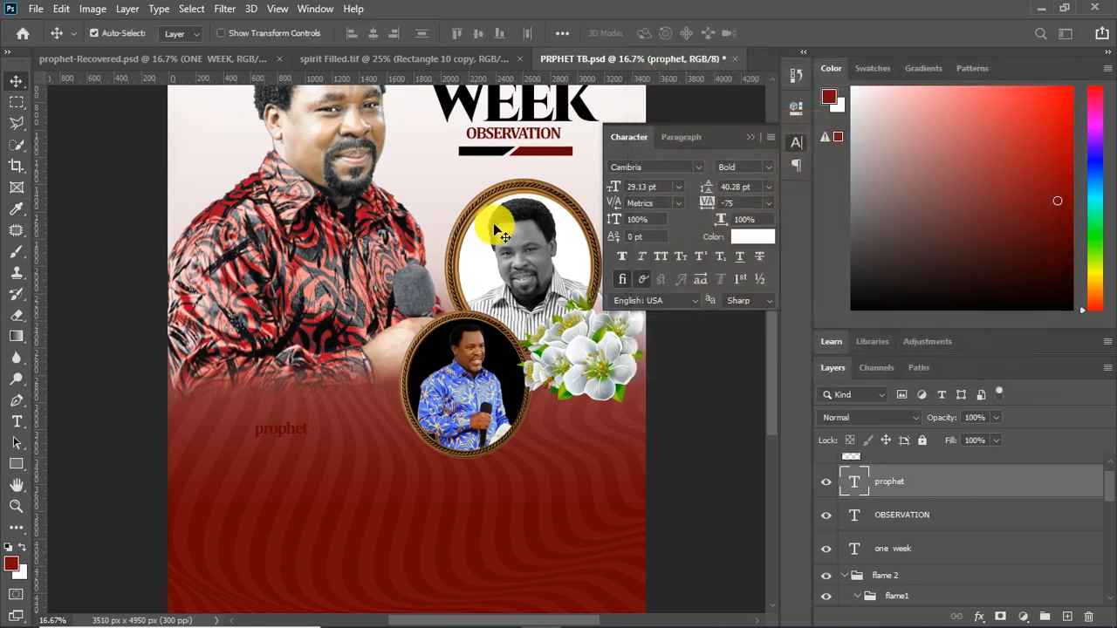
pyautogui.click(750, 138)
# Enlarge "prophet" to nearly fill the width below the main portrait, ending just before the lower oval frame
pyautogui.hotkey('ctrl', 't')
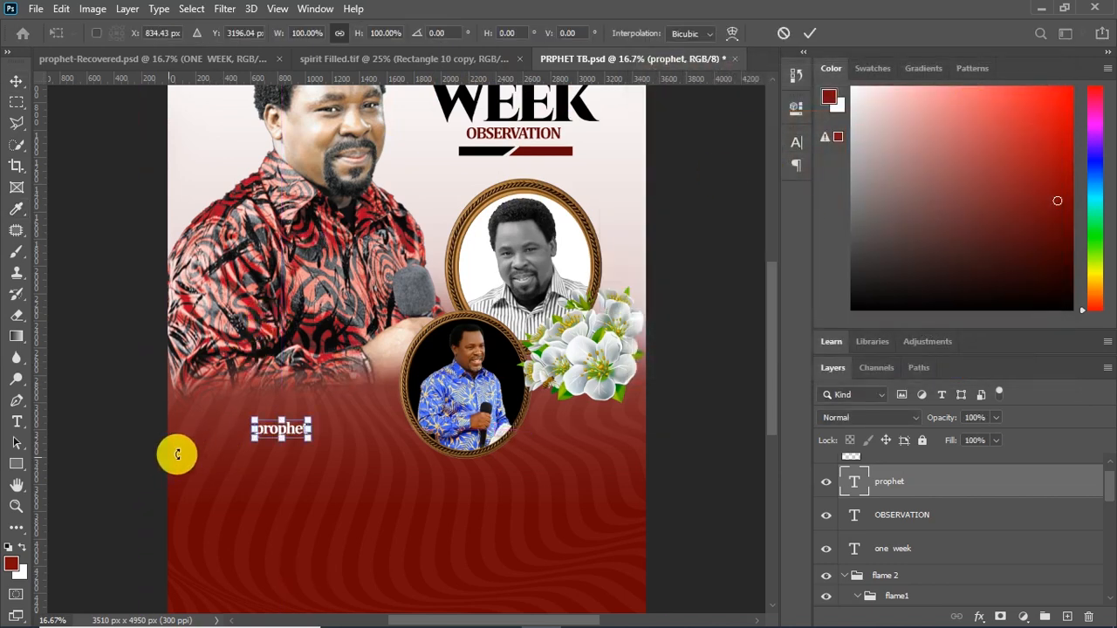
pyautogui.moveTo(252, 420); pyautogui.dragTo(200, 374)
pyautogui.moveTo(365, 397); pyautogui.dragTo(384, 386)
pyautogui.moveTo(312, 427); pyautogui.dragTo(323, 426)
pyautogui.press('Return')
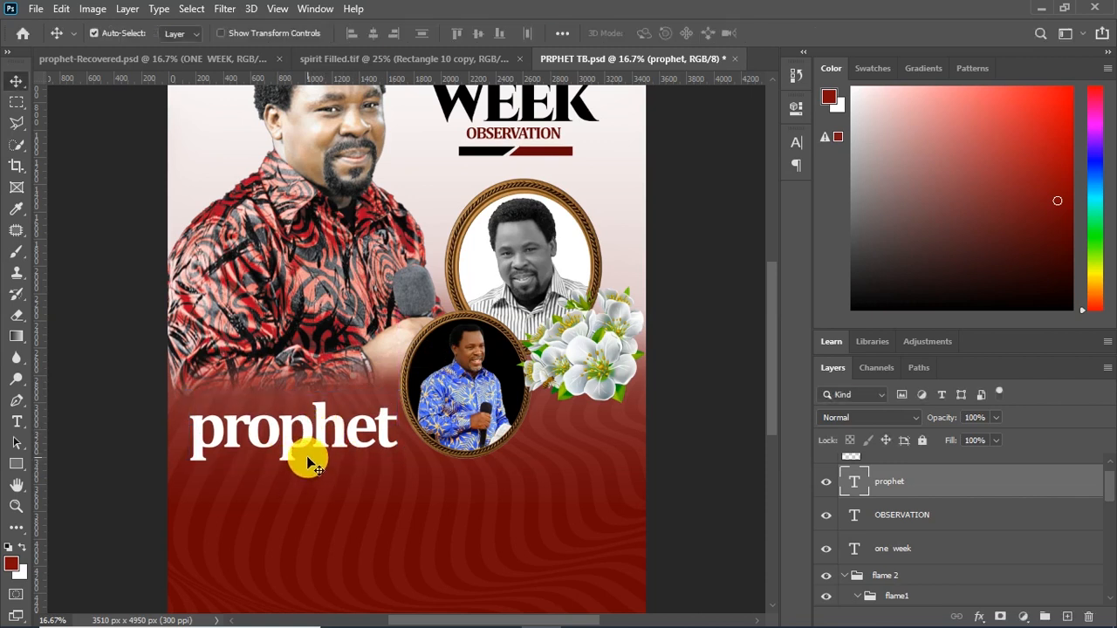
# Draw a black circle with the Ellipse Tool on the red area just below the flowers
pyautogui.click(23, 464)
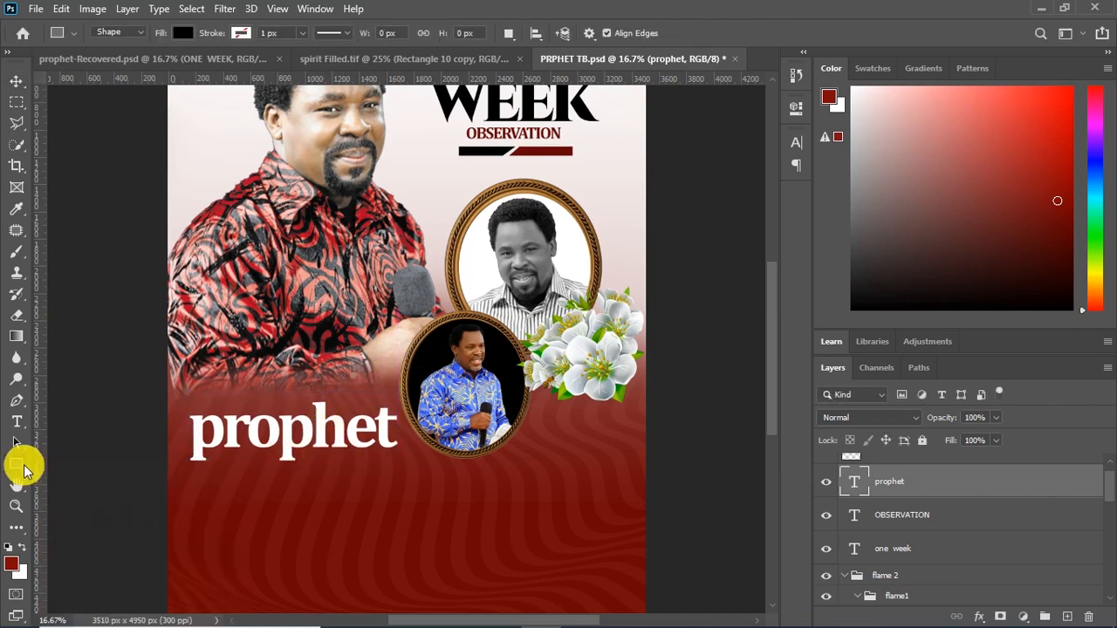
pyautogui.rightClick(24, 464)
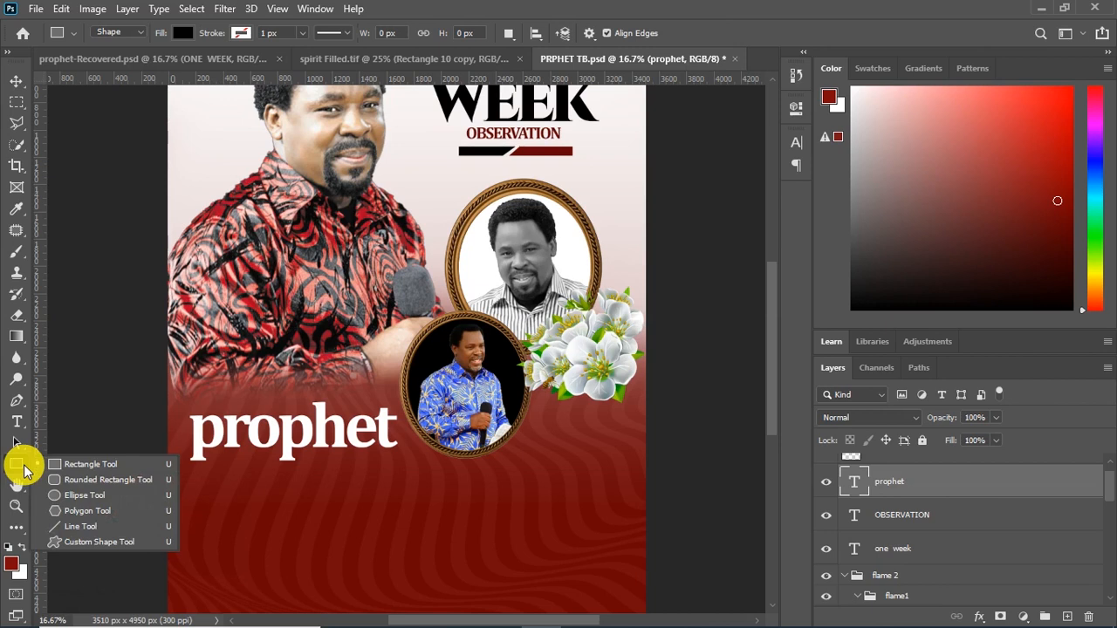
pyautogui.click(77, 500)
pyautogui.moveTo(534, 416); pyautogui.dragTo(604, 504)
pyautogui.press('v')
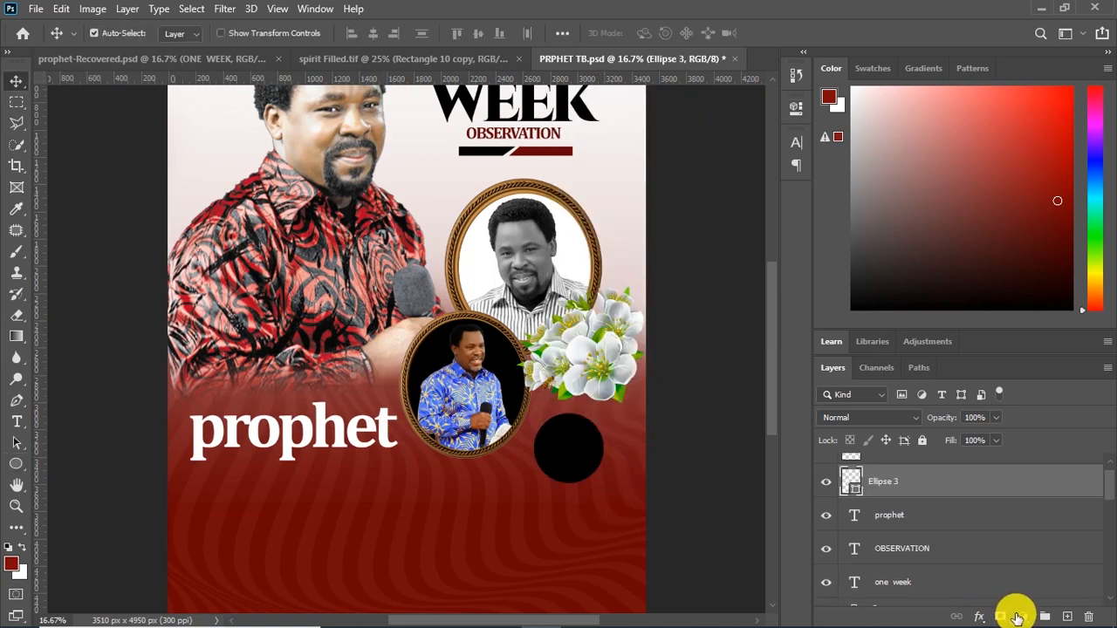
# Add a gold linear Gradient Overlay to the black circle with 99% opacity, 13° angle and 66% scale
pyautogui.click(1019, 616)
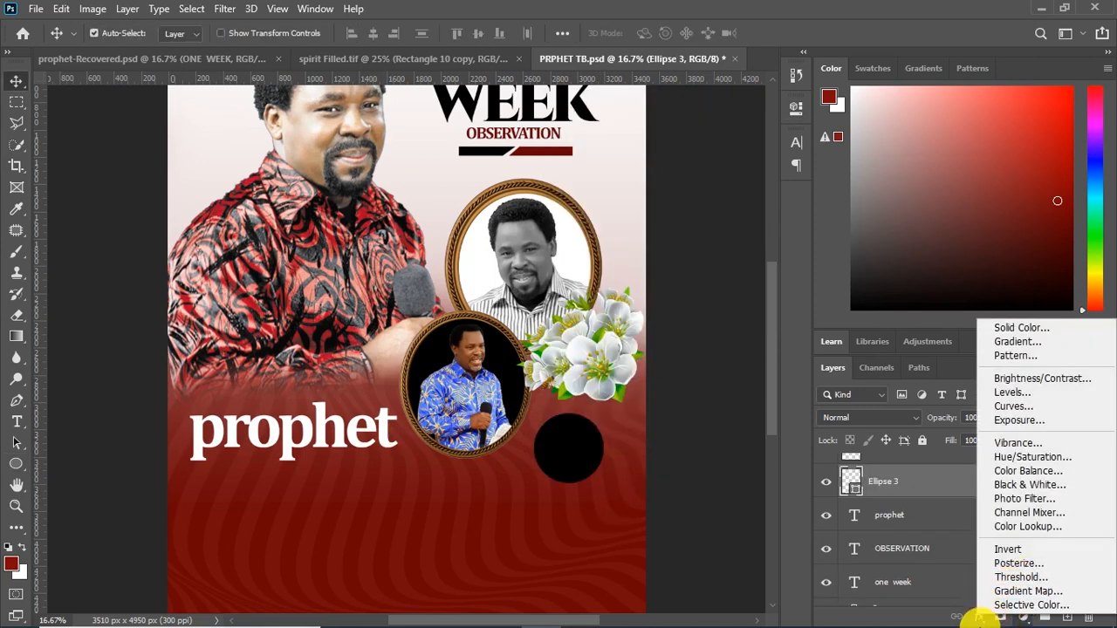
pyautogui.click(756, 273)
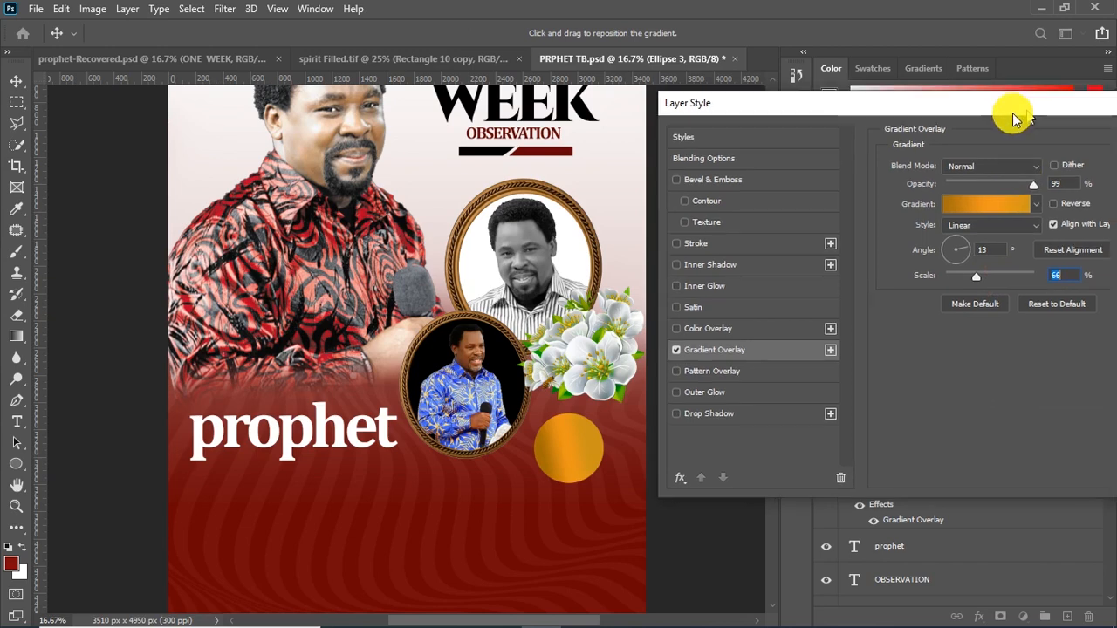
pyautogui.moveTo(1015, 112); pyautogui.dragTo(928, 116)
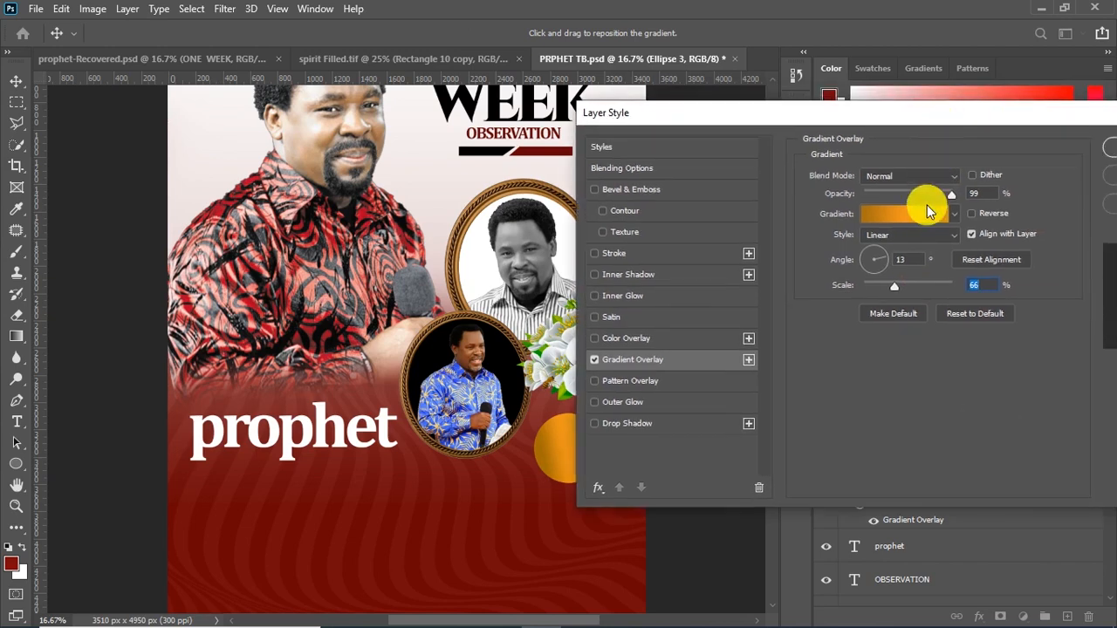
pyautogui.moveTo(861, 125); pyautogui.dragTo(895, 124)
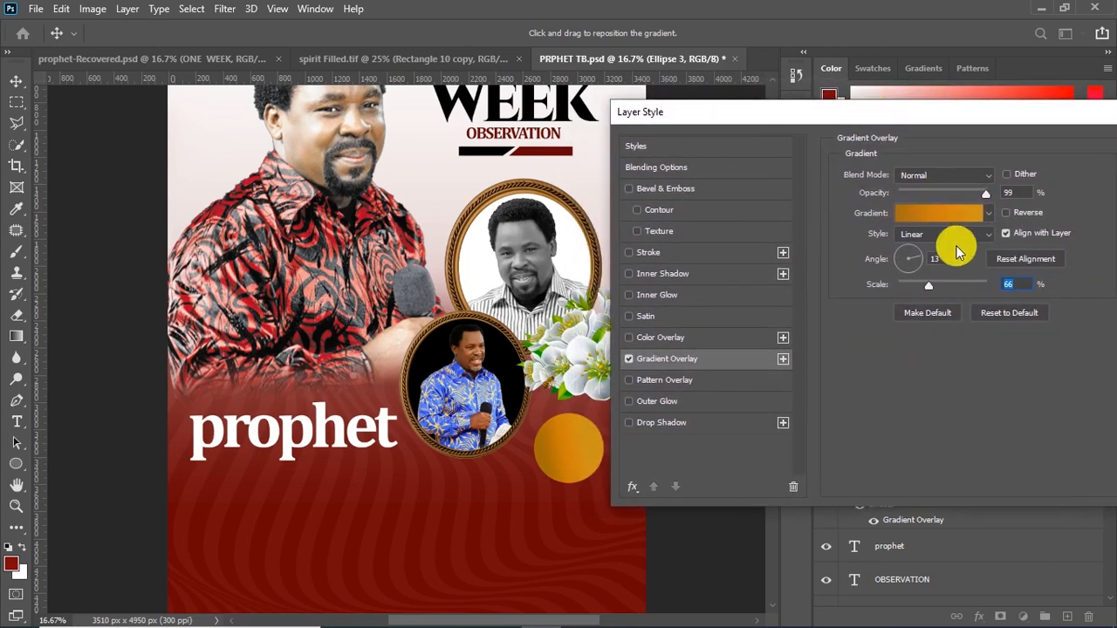
# Pick a new gold color for the end stop of the circle's gradient and apply the overlay
pyautogui.click(951, 225)
pyautogui.click(1058, 382)
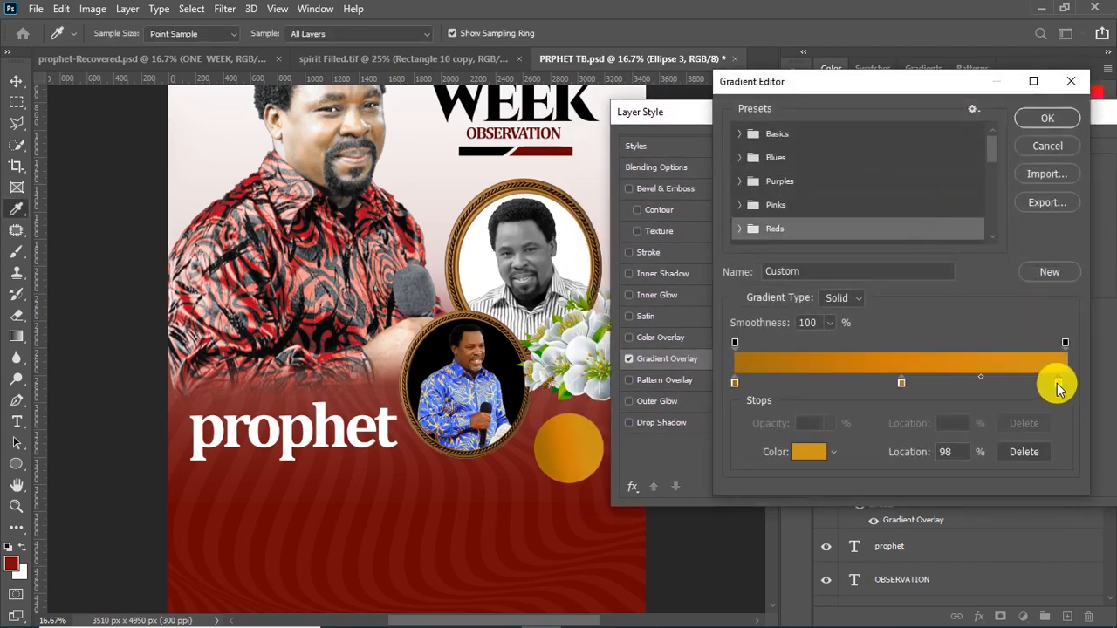
pyautogui.click(809, 451)
pyautogui.click(850, 182)
pyautogui.moveTo(851, 182); pyautogui.dragTo(858, 167)
pyautogui.click(1023, 110)
pyautogui.click(1020, 115)
pyautogui.moveTo(1027, 115); pyautogui.dragTo(860, 136)
pyautogui.click(1033, 175)
# Move the circle up to overlap the flowers' lower edge and add an 8 px black outside stroke
pyautogui.moveTo(561, 449); pyautogui.dragTo(553, 420)
pyautogui.click(979, 616)
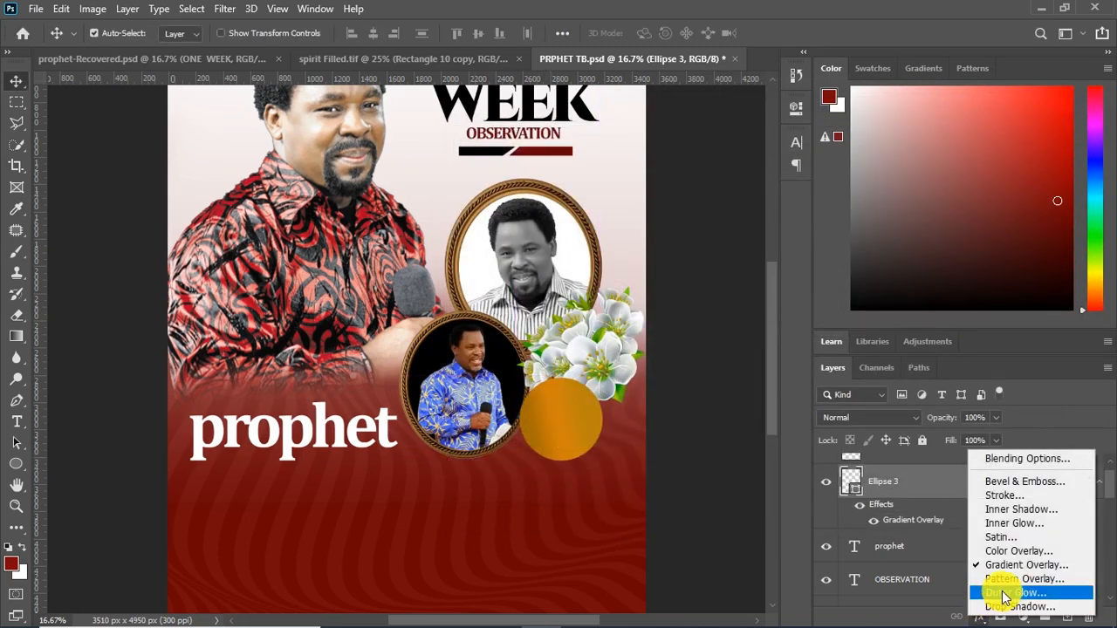
pyautogui.click(1001, 496)
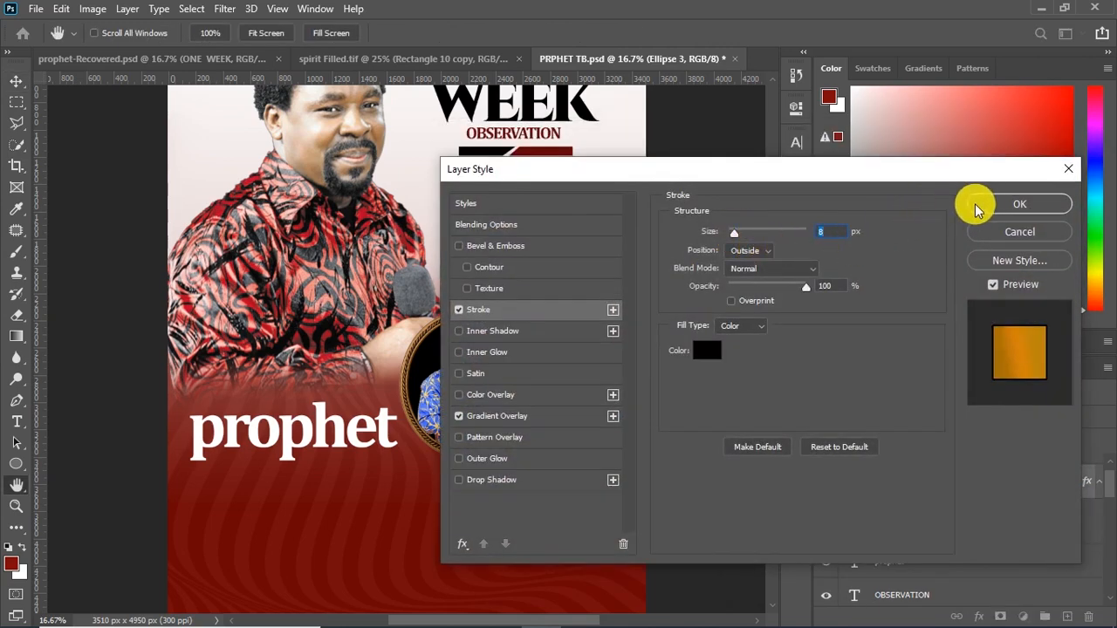
pyautogui.click(1019, 203)
# Duplicate "prophet" onto the gold circle and replace the copy's text with "57"
pyautogui.press('v')
pyautogui.click(323, 441)
pyautogui.moveTo(291, 439); pyautogui.dragTo(551, 439)
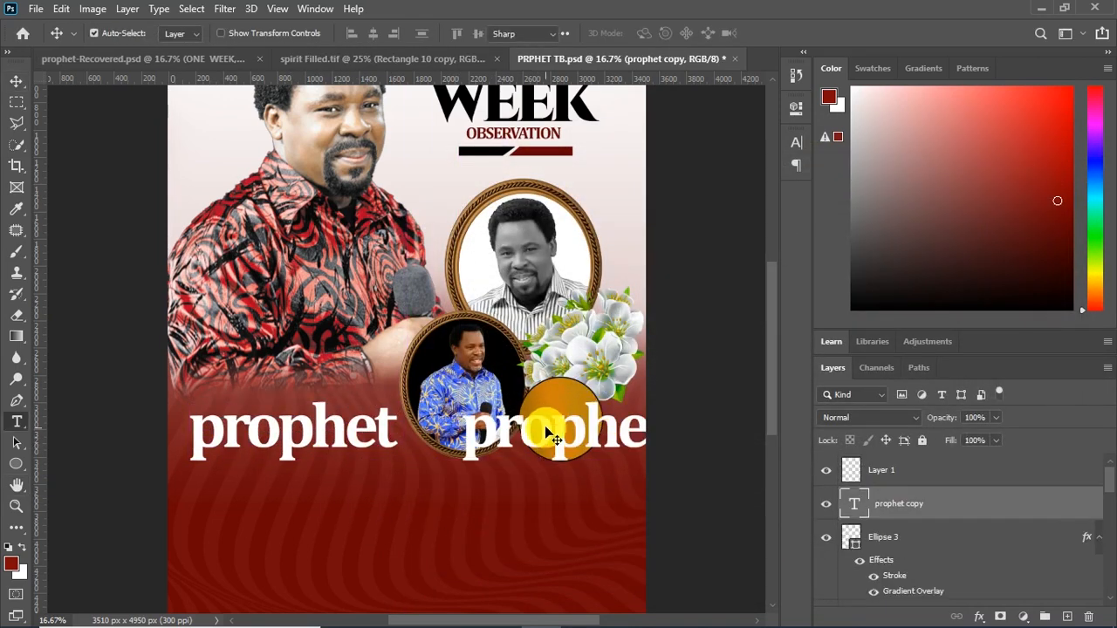
pyautogui.doubleClick(550, 432)
pyautogui.write('57')
pyautogui.click(702, 281)
# Change the "57" text color to black (000000)
pyautogui.click(795, 143)
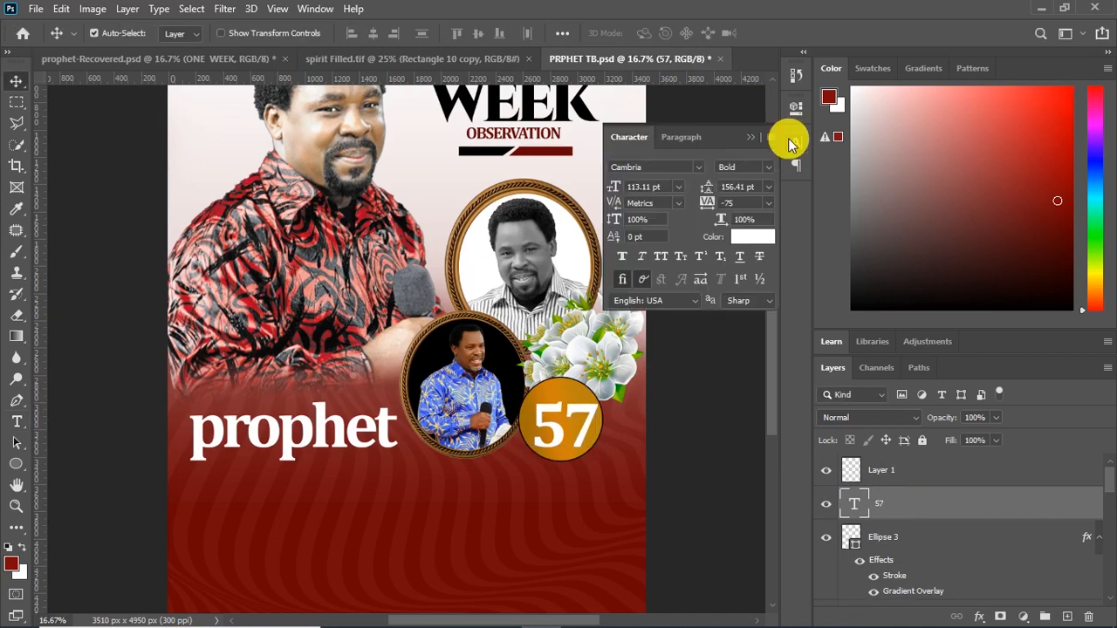
pyautogui.click(742, 236)
pyautogui.moveTo(715, 260); pyautogui.dragTo(852, 346)
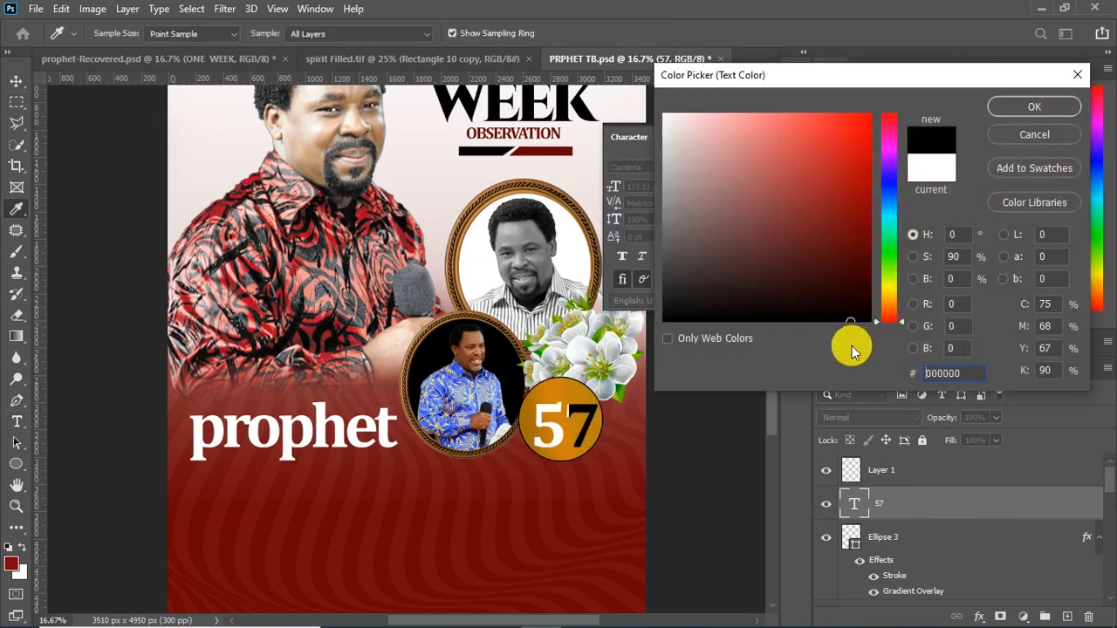
pyautogui.click(1031, 102)
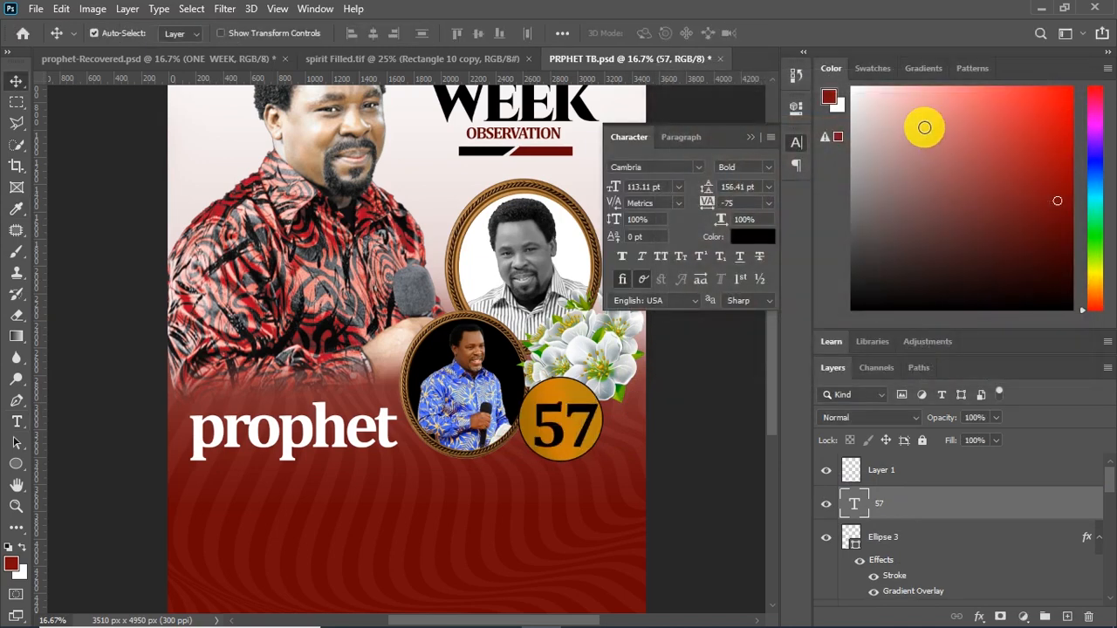
# Duplicate the "57" text layer and replace the copy's text with "AGED"
pyautogui.hotkey('ctrl', 'j')
pyautogui.press('t')
pyautogui.doubleClick(551, 427)
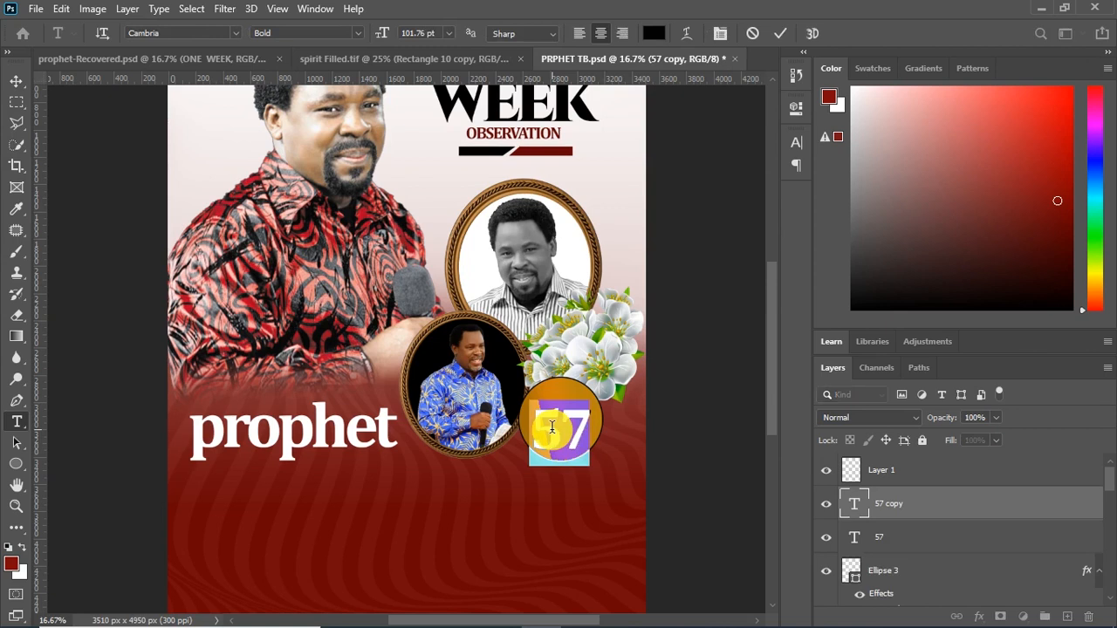
pyautogui.write('AGED')
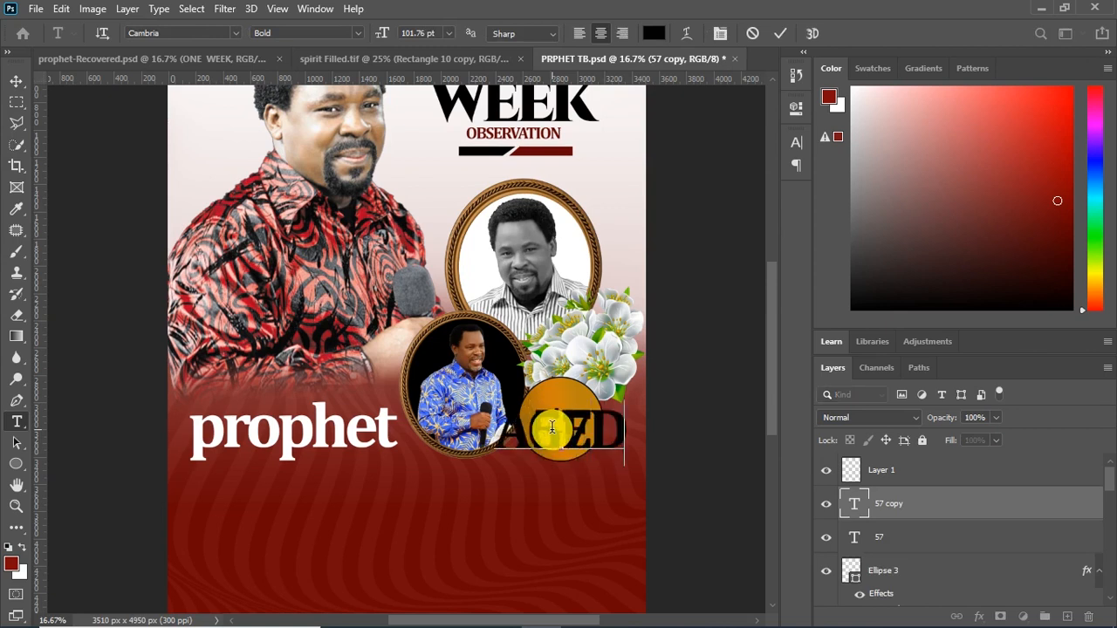
# Shrink "AGED" to fit inside the gold circle just above "57" and save the document
pyautogui.hotkey('ctrl', 't')
pyautogui.moveTo(627, 397); pyautogui.dragTo(541, 442)
pyautogui.press('Return')
pyautogui.moveTo(523, 450); pyautogui.dragTo(569, 400)
pyautogui.hotkey('ctrl', 's')
# Duplicate "prophet" directly below itself and replace the copy's text with "T .B JOSHUA"
pyautogui.scroll(-1, 645, 406)
pyautogui.keyDown('ctrl'); pyautogui.click(330, 413); pyautogui.keyUp('ctrl')
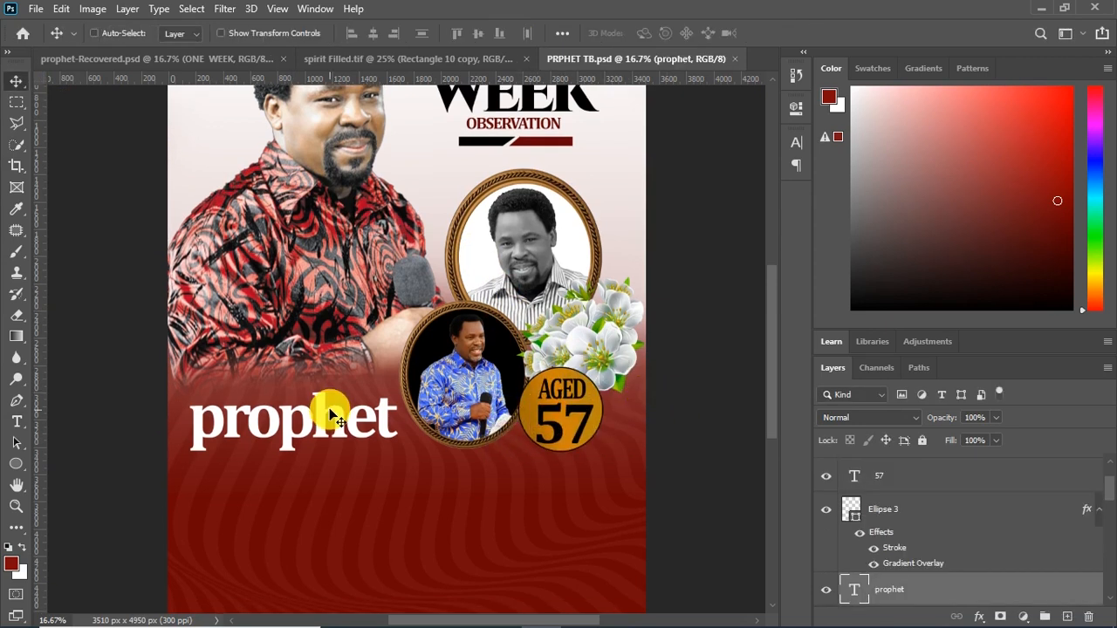
pyautogui.moveTo(330, 414); pyautogui.dragTo(326, 475)
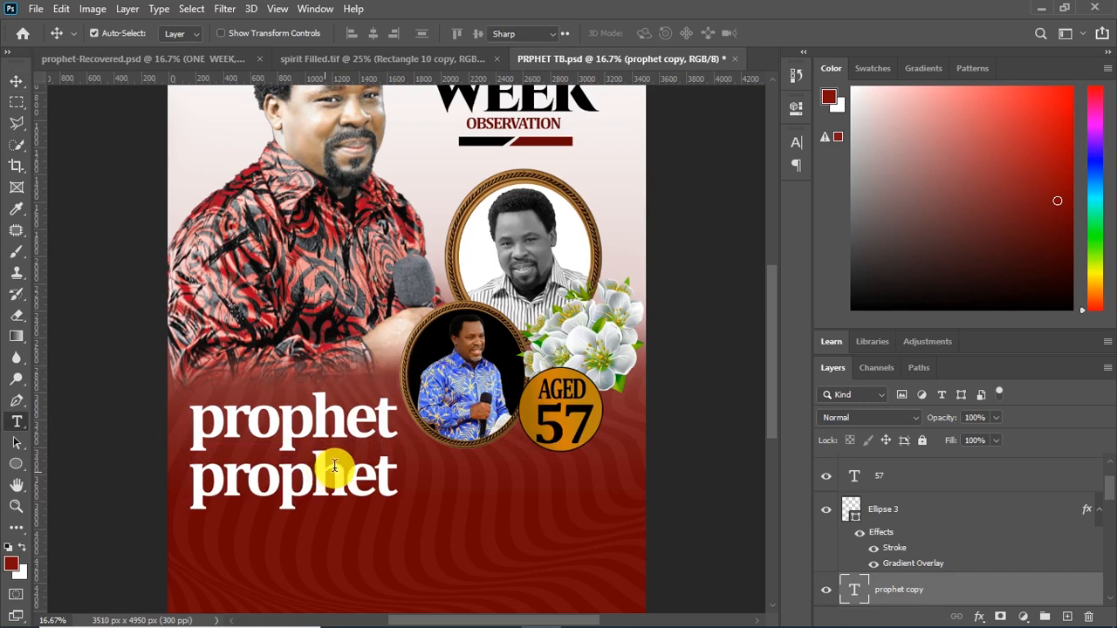
pyautogui.doubleClick(334, 463)
pyautogui.write('T .B')
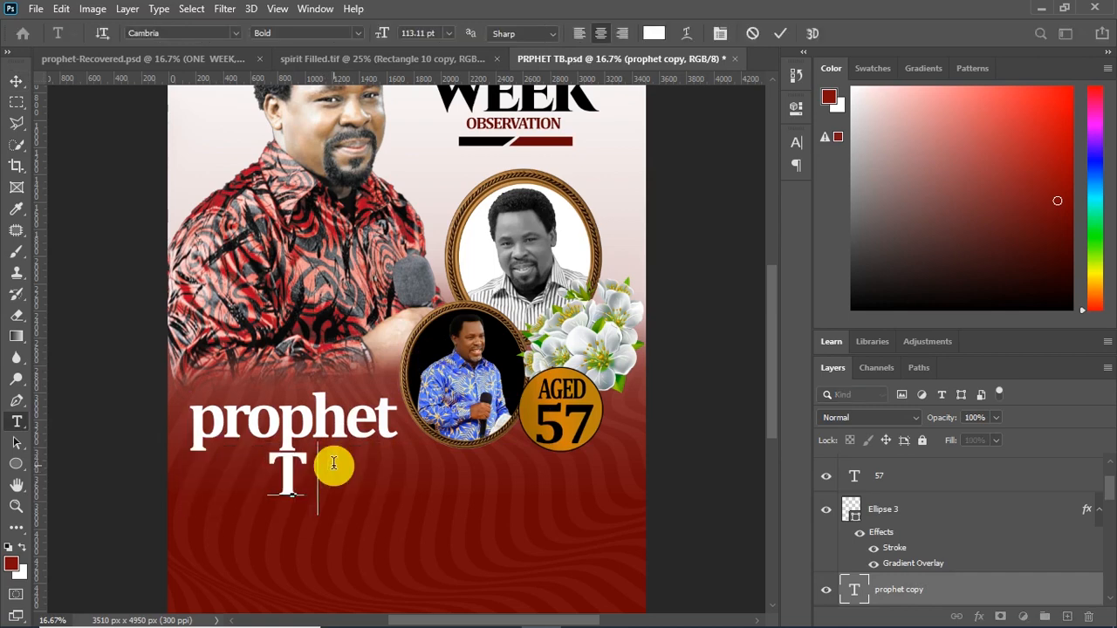
pyautogui.write(' JOSHUA')
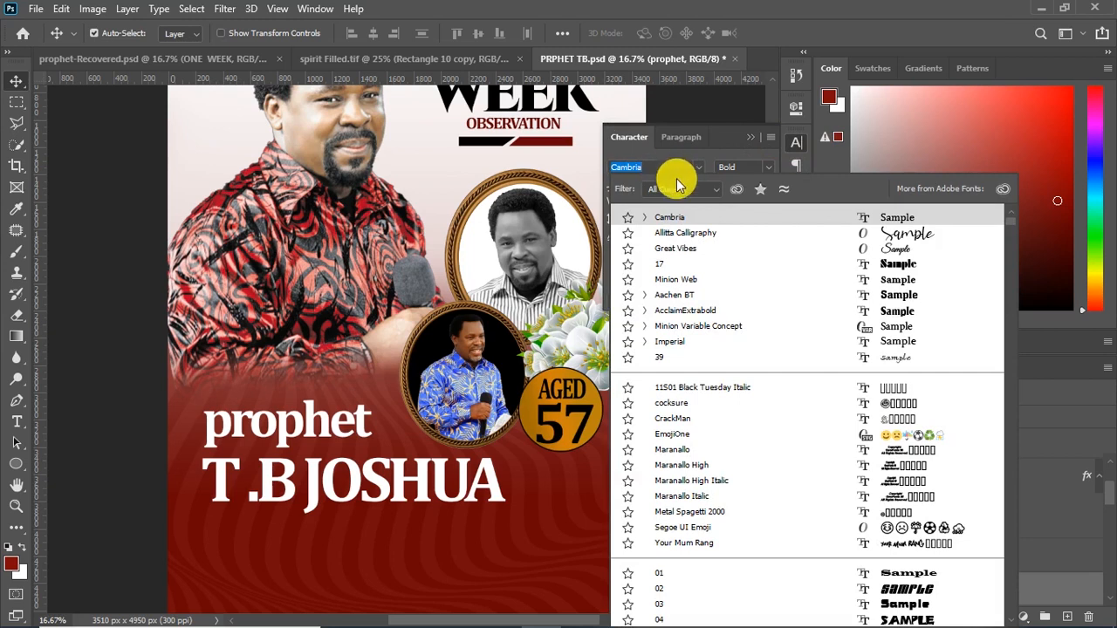
# Set the "prophet" text in the Allitta Calligraphy font and adjust the position of "T .B JOSHUA" beneath it
pyautogui.click(716, 240)
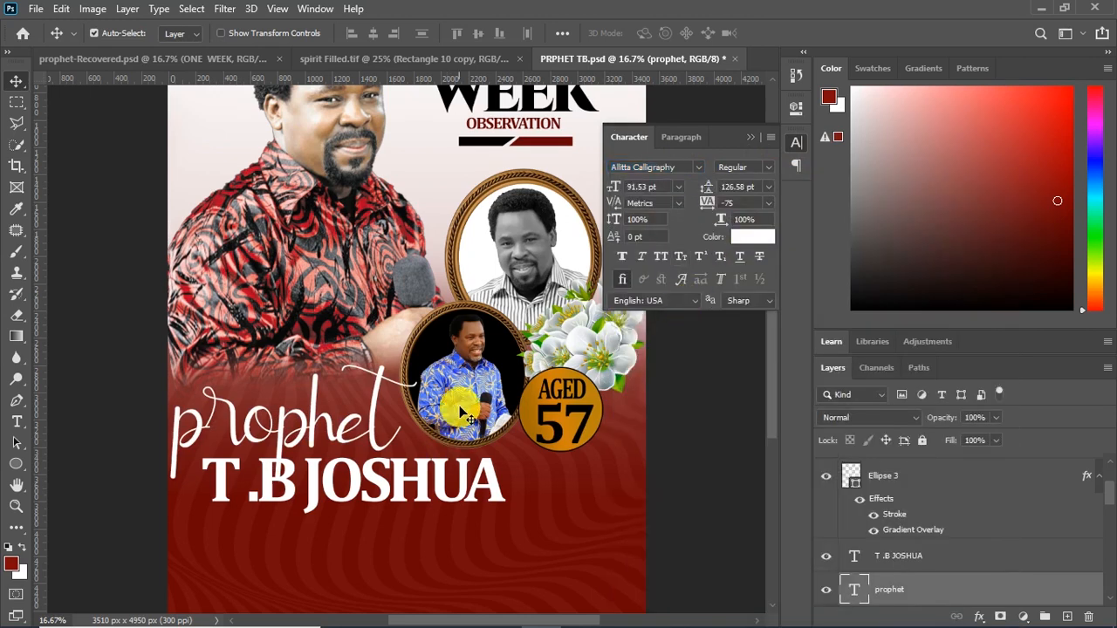
pyautogui.click(375, 478)
pyautogui.scroll(-2, 375, 478)
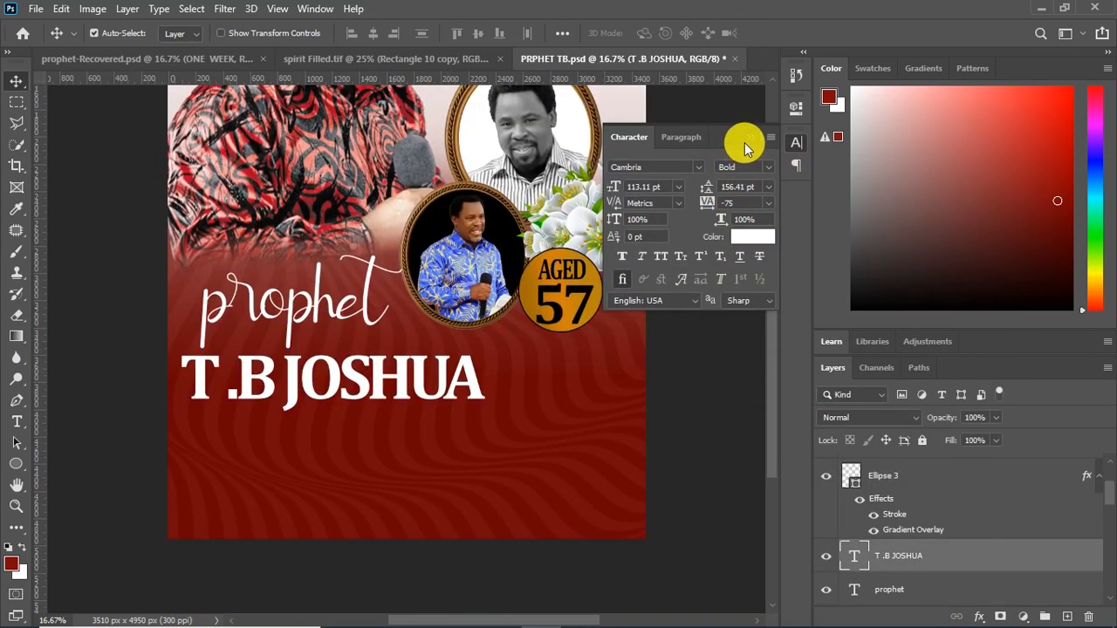
pyautogui.click(749, 144)
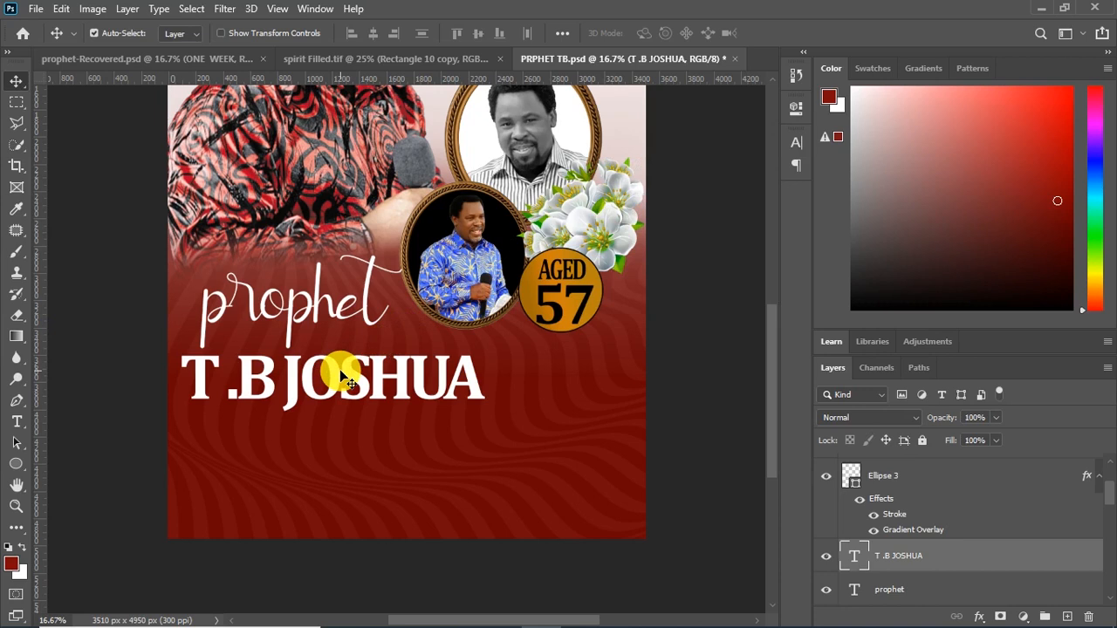
pyautogui.moveTo(350, 373); pyautogui.dragTo(348, 384)
pyautogui.moveTo(347, 379); pyautogui.dragTo(348, 368)
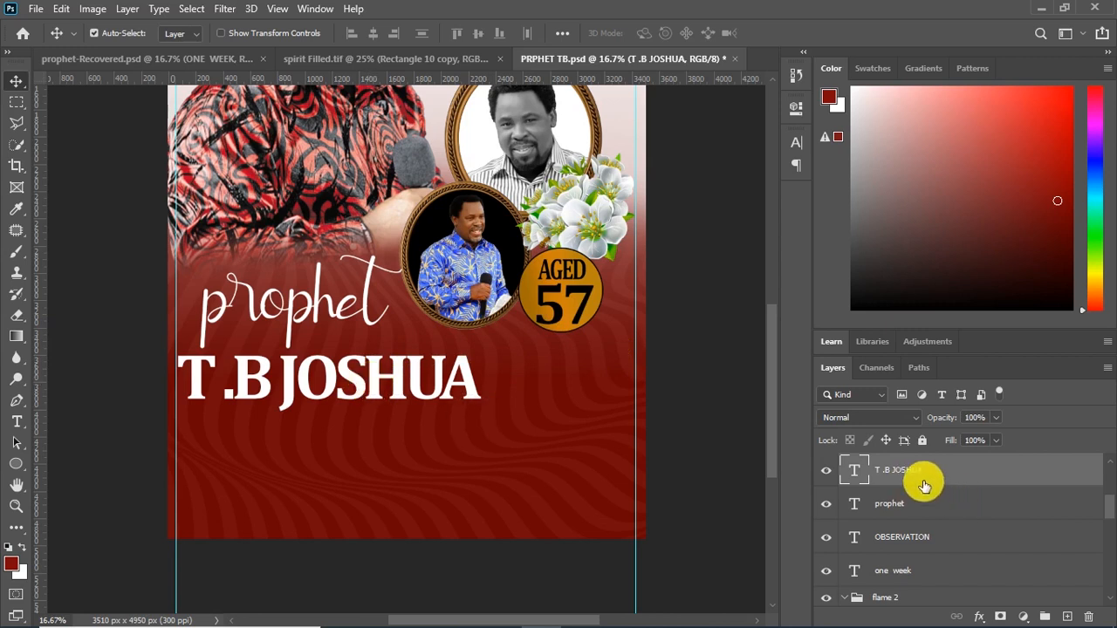
# Add a gold linear Gradient Overlay to "T .B JOSHUA" with its scale set to 105%
pyautogui.click(978, 616)
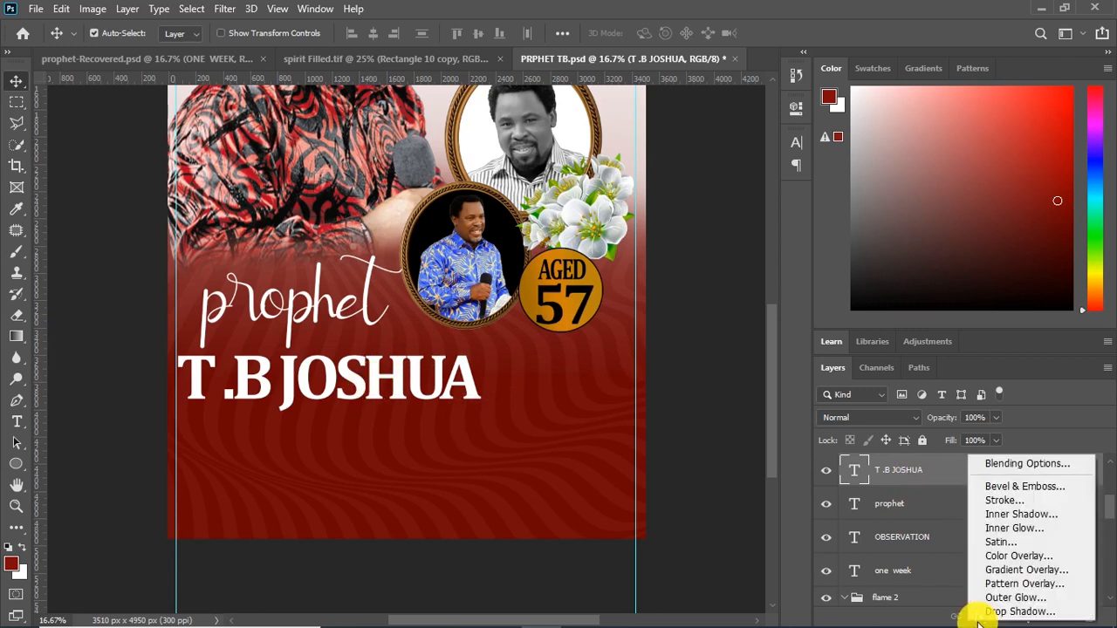
pyautogui.click(1010, 570)
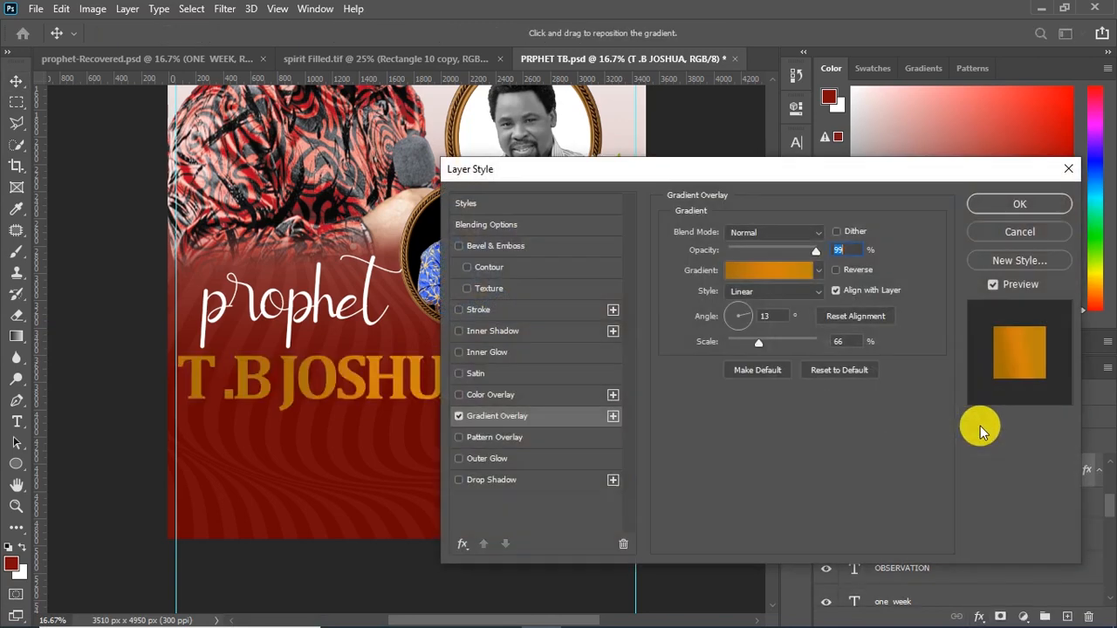
pyautogui.moveTo(907, 343); pyautogui.dragTo(913, 343)
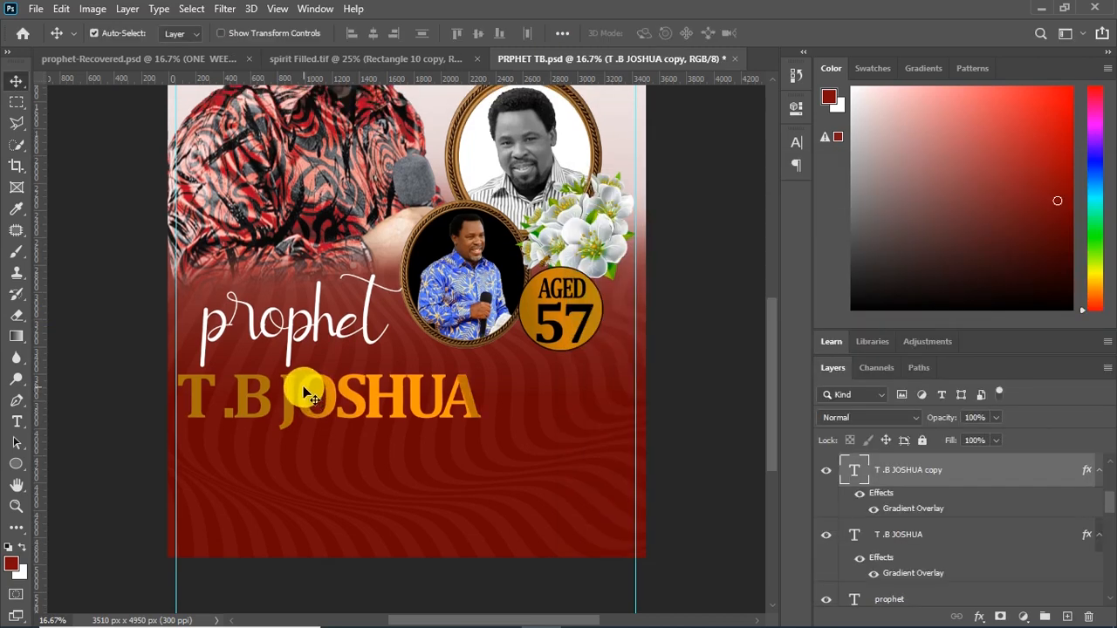
# Duplicate "T .B JOSHUA" slightly lower and replace the copy's text with "DATE"
pyautogui.moveTo(344, 386); pyautogui.dragTo(344, 428)
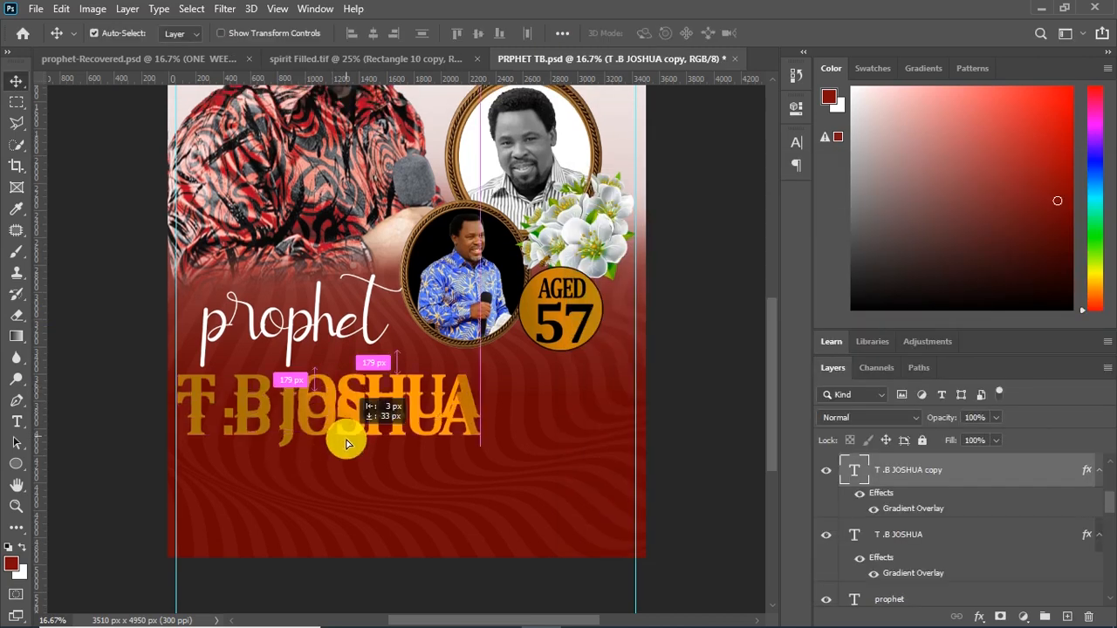
pyautogui.press('t')
pyautogui.click(369, 436)
pyautogui.hotkey('ctrl', 'a')
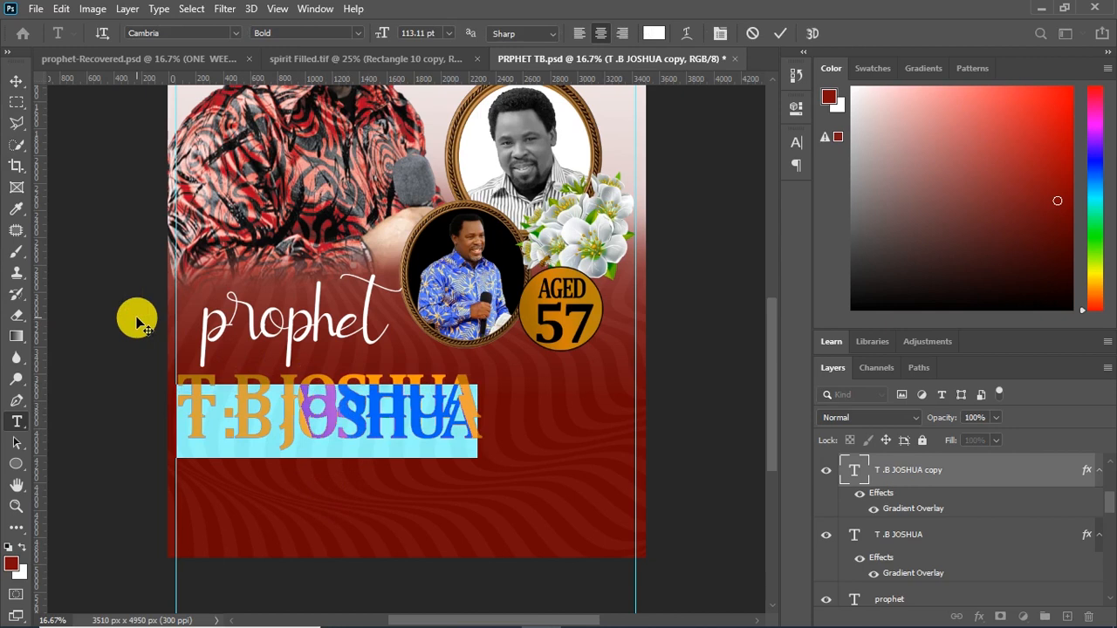
pyautogui.write('DATE')
pyautogui.click(16, 80)
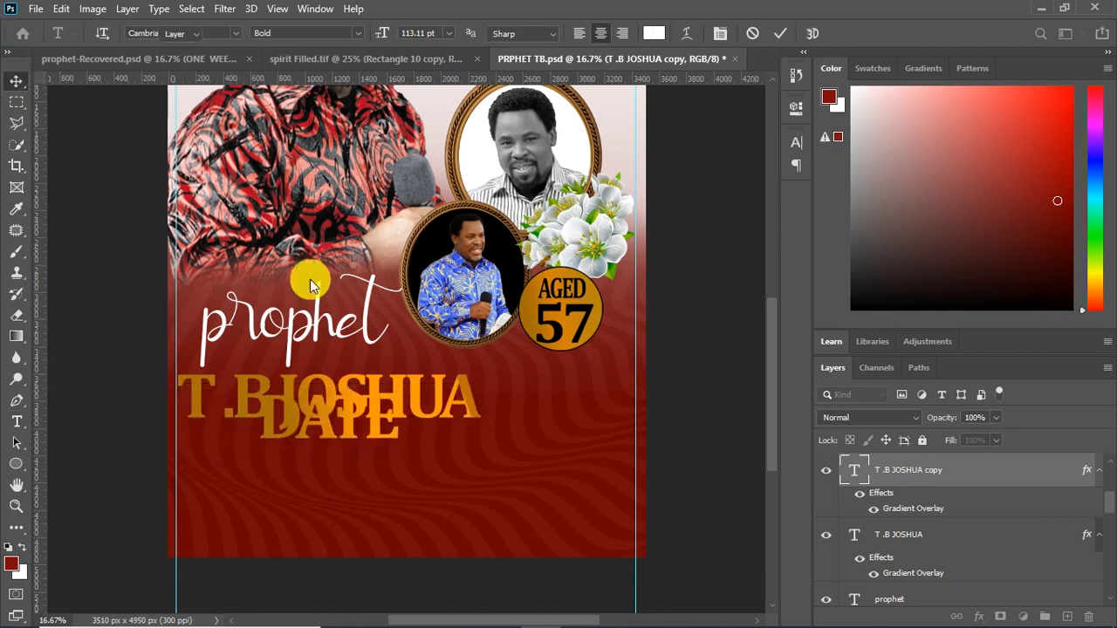
# Move "DATE" below "T .B JOSHUA" against the left guide and shrink it to a small label
pyautogui.moveTo(327, 431); pyautogui.dragTo(250, 462)
pyautogui.hotkey('ctrl', 't')
pyautogui.moveTo(324, 429); pyautogui.dragTo(246, 464)
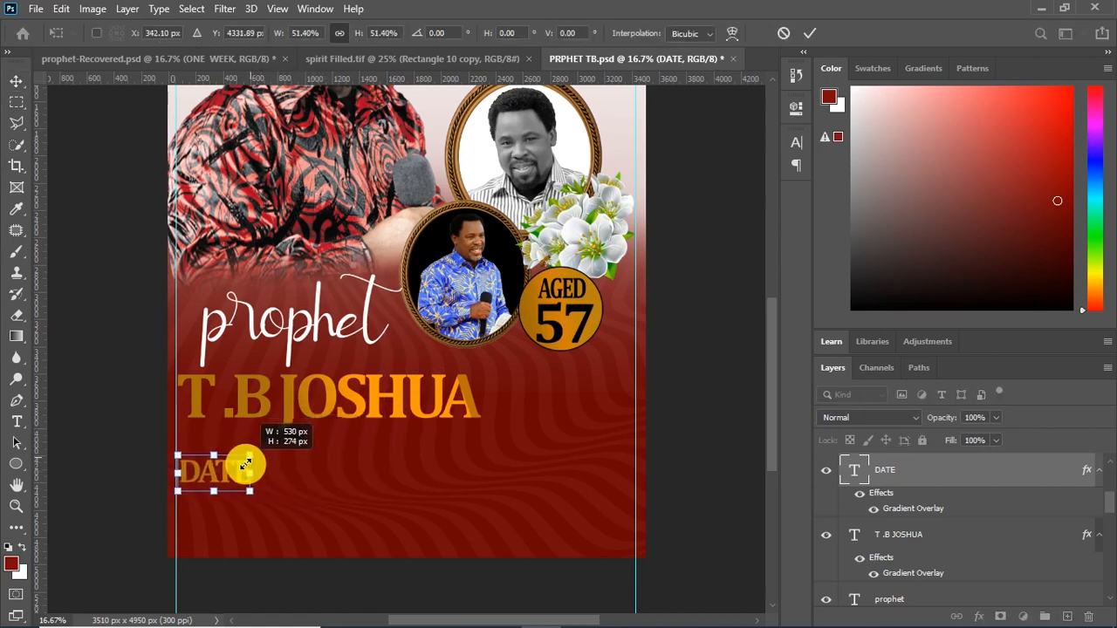
pyautogui.press('Return')
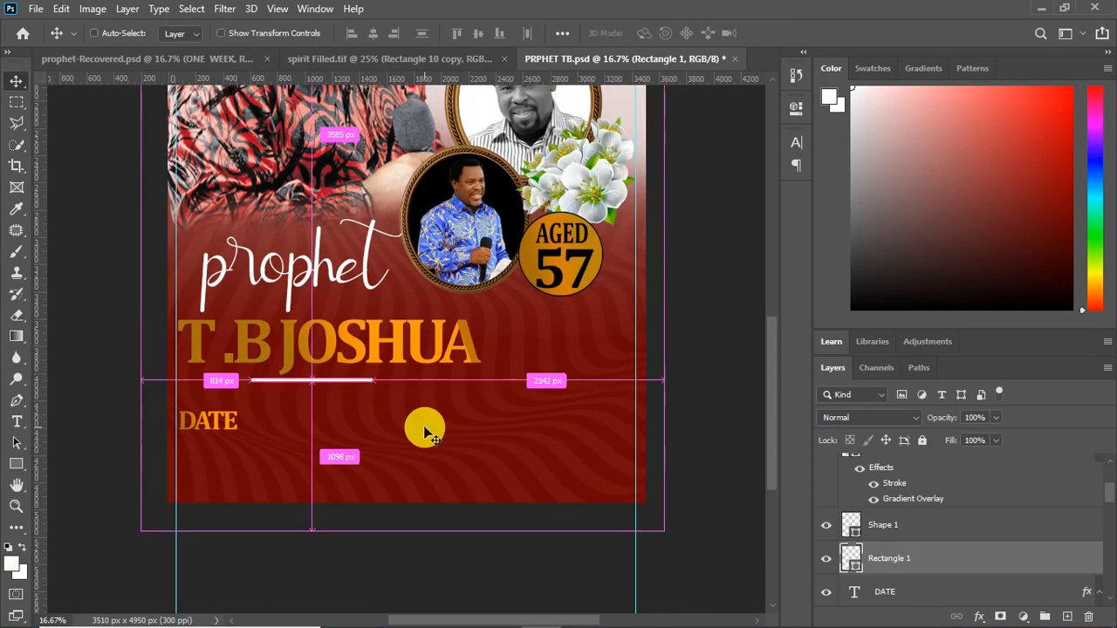
# Reshape the white rectangle into a thin line just below "T .B JOSHUA" and duplicate its layer
pyautogui.hotkey('ctrl', 't')
pyautogui.moveTo(312, 382); pyautogui.dragTo(288, 386)
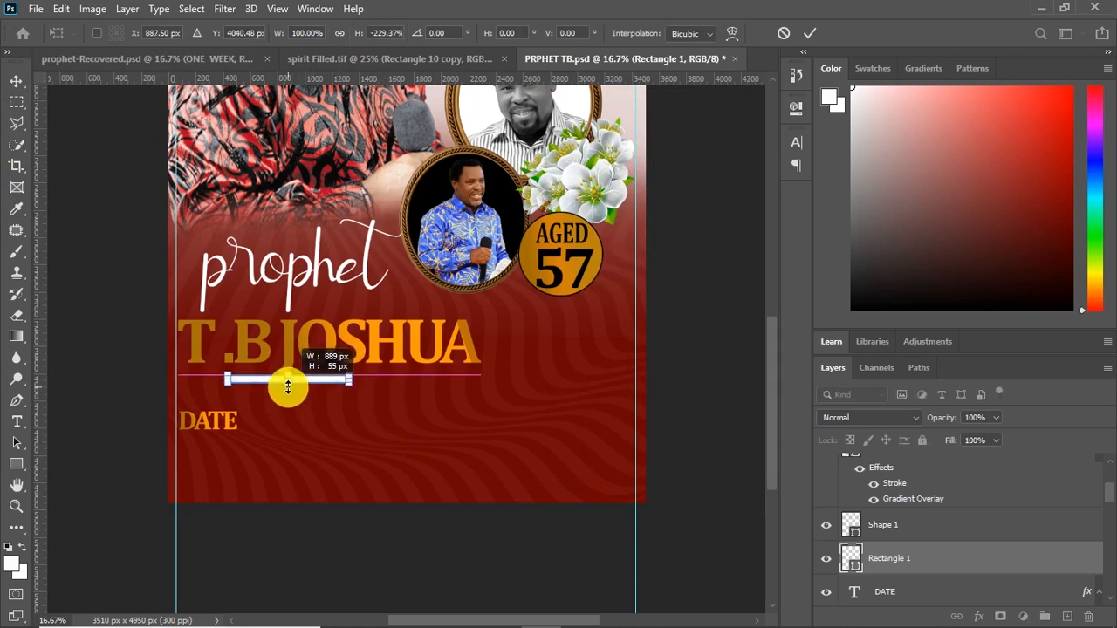
pyautogui.press('Return')
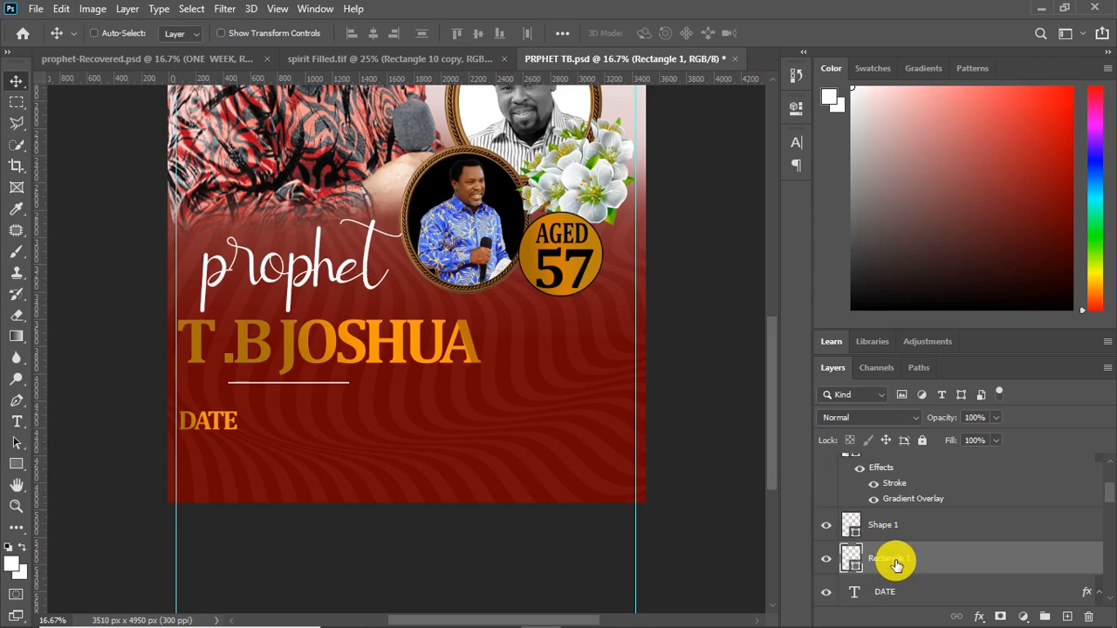
pyautogui.hotkey('ctrl', 'j')
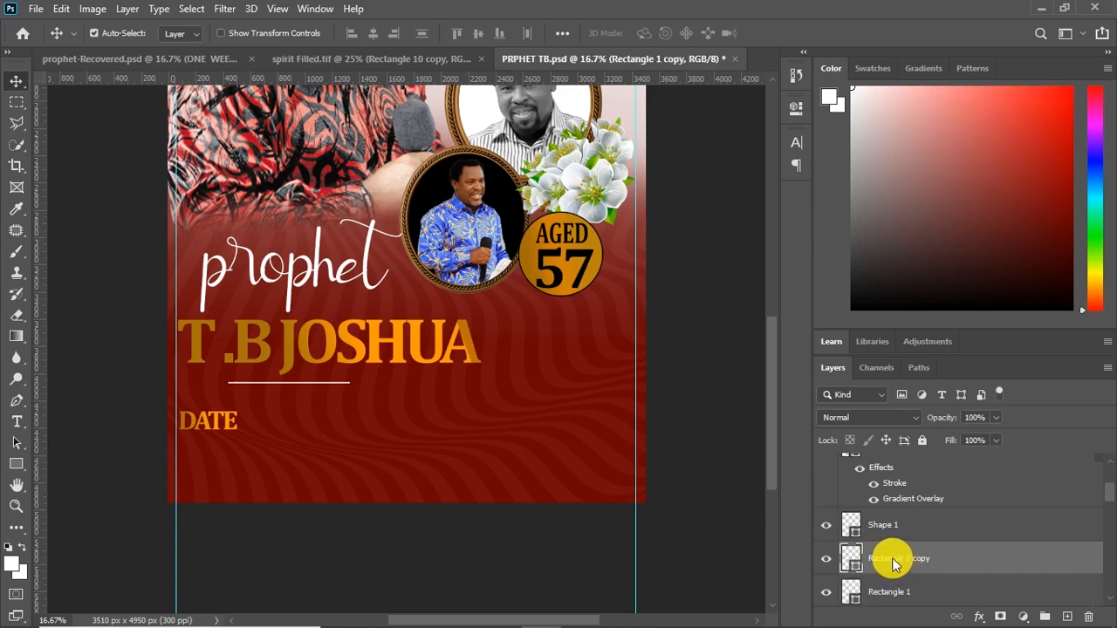
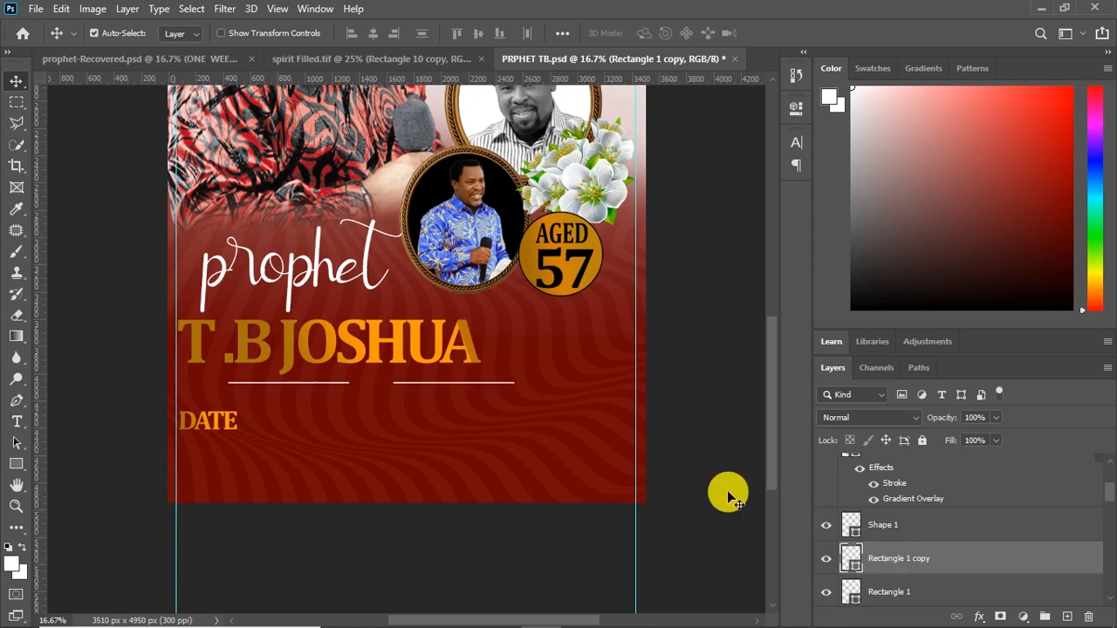
# Duplicate the gold AGED 57 badge circle below the badge and shrink the copy
pyautogui.click(903, 592)
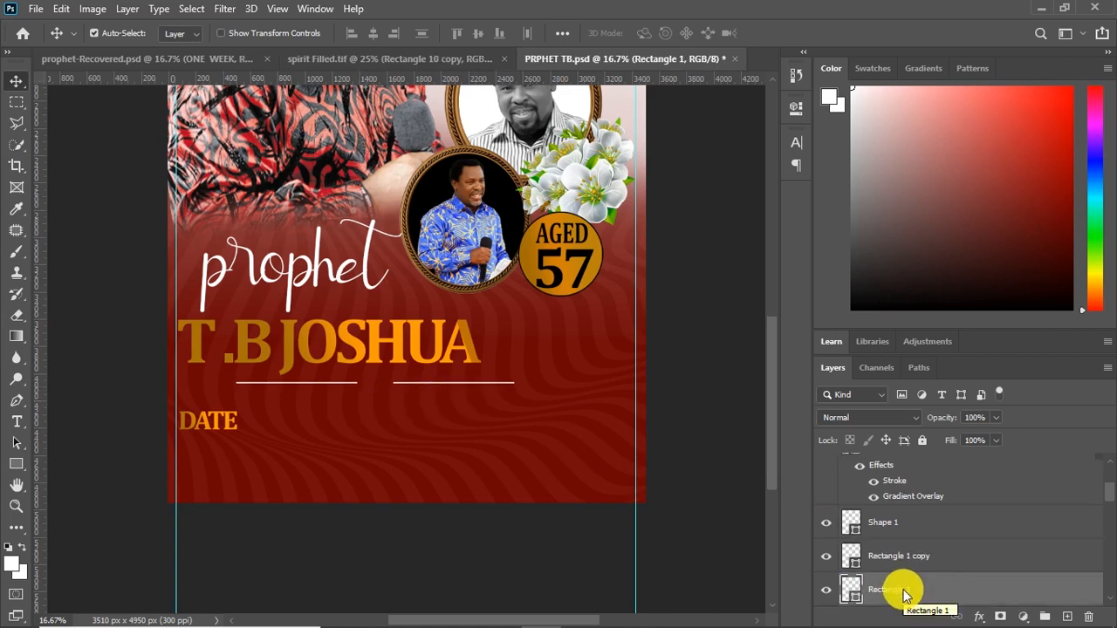
pyautogui.click(565, 246)
pyautogui.hotkey('ctrl', 'j')
pyautogui.hotkey('shift', 'Down')
pyautogui.hotkey('shift', 'Down')
pyautogui.hotkey('shift', 'Down')
pyautogui.hotkey('shift', 'Down')
pyautogui.hotkey('shift', 'Down')
pyautogui.hotkey('shift', 'Down')
pyautogui.hotkey('shift', 'Down')
pyautogui.hotkey('shift', 'Down')
pyautogui.hotkey('shift', 'Down')
pyautogui.hotkey('shift', 'Down')
pyautogui.hotkey('ctrl', 't')
pyautogui.press('Return')
pyautogui.moveTo(603, 303); pyautogui.dragTo(549, 364)
# Hide the circle copy's stroke, shrink it to a small dot and place it between the two white lines
pyautogui.click(874, 542)
pyautogui.hotkey('ctrl', 't')
pyautogui.press('Return')
pyautogui.hotkey('ctrl', 'z')
pyautogui.hotkey('ctrl', 't')
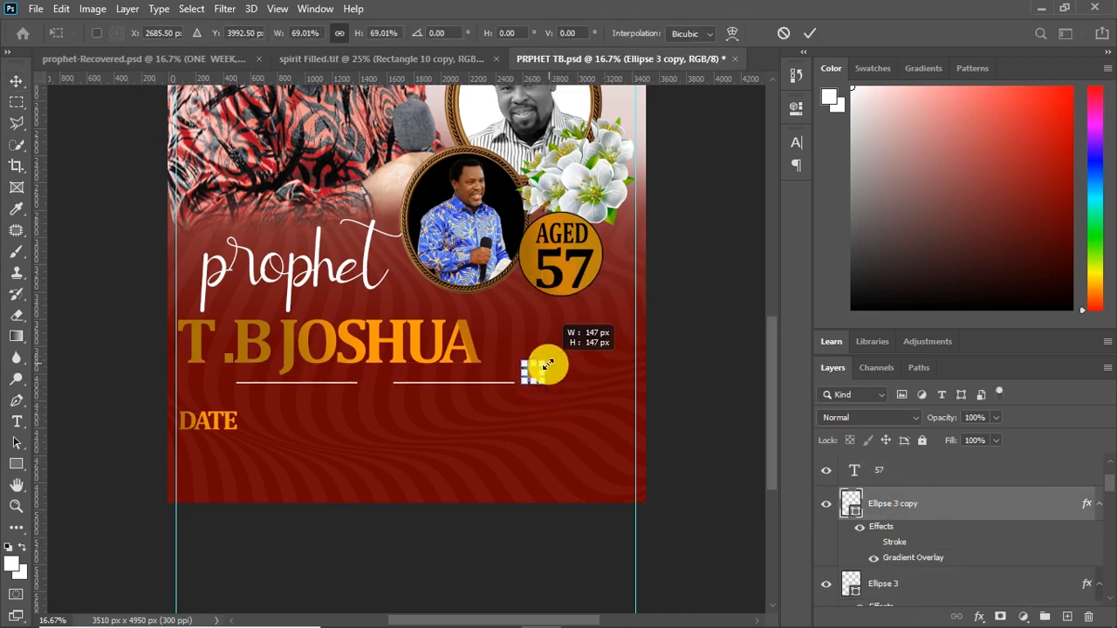
pyautogui.press('Return')
pyautogui.hotkey('shift', 'Left')
pyautogui.hotkey('shift', 'Left')
pyautogui.hotkey('shift', 'Left')
pyautogui.hotkey('shift', 'Left')
pyautogui.hotkey('shift', 'Left')
pyautogui.hotkey('shift', 'Left')
pyautogui.hotkey('shift', 'Left')
pyautogui.hotkey('shift', 'Left')
pyautogui.hotkey('shift', 'Left')
pyautogui.hotkey('shift', 'Left')
pyautogui.hotkey('shift', 'Left')
pyautogui.hotkey('shift', 'Left')
pyautogui.hotkey('shift', 'Left')
pyautogui.hotkey('shift', 'Left')
pyautogui.hotkey('shift', 'Left')
pyautogui.hotkey('shift', 'Left')
pyautogui.hotkey('shift', 'Left')
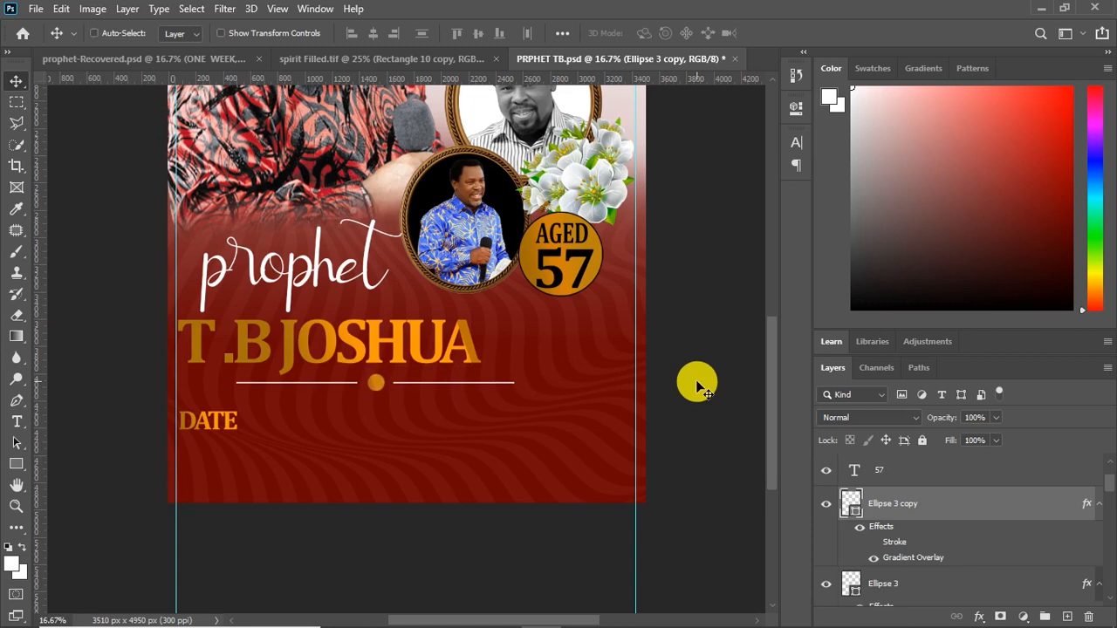
# Add a horizontal guide just below the gold dot and shorten both white lines evenly towards it
pyautogui.moveTo(125, 80); pyautogui.dragTo(136, 390)
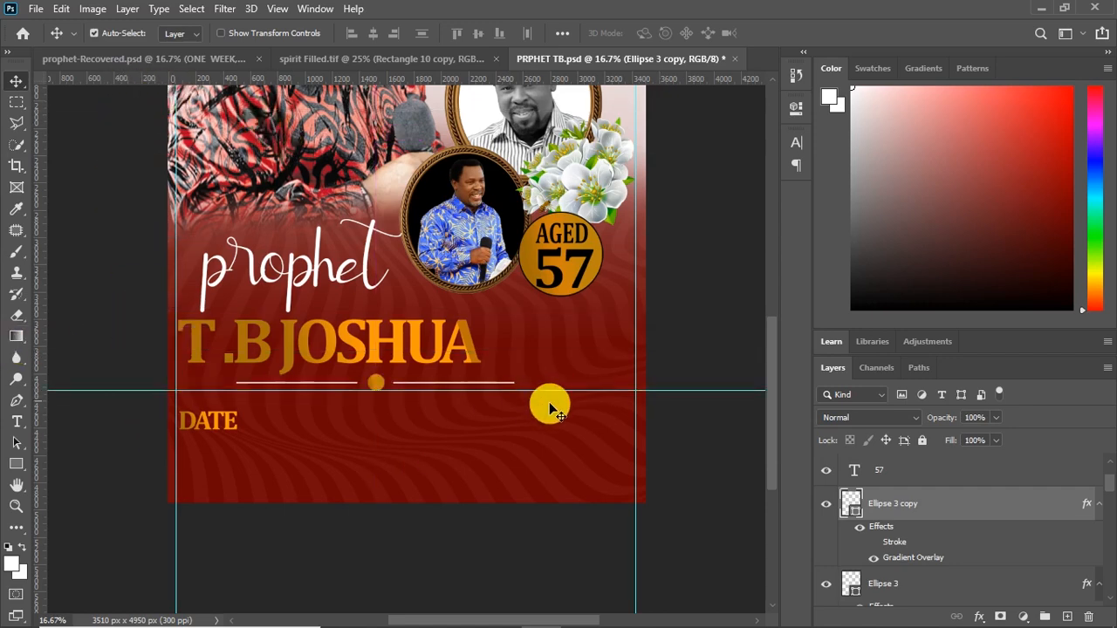
pyautogui.scroll(2, 535, 395)
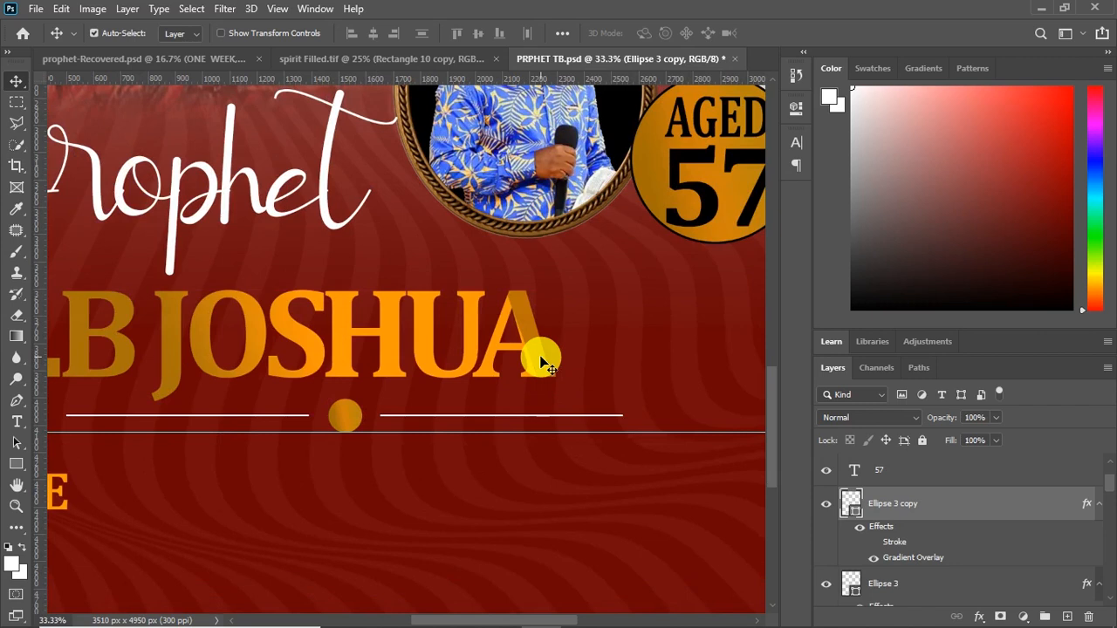
pyautogui.scroll(-3, 913, 564)
pyautogui.click(925, 530)
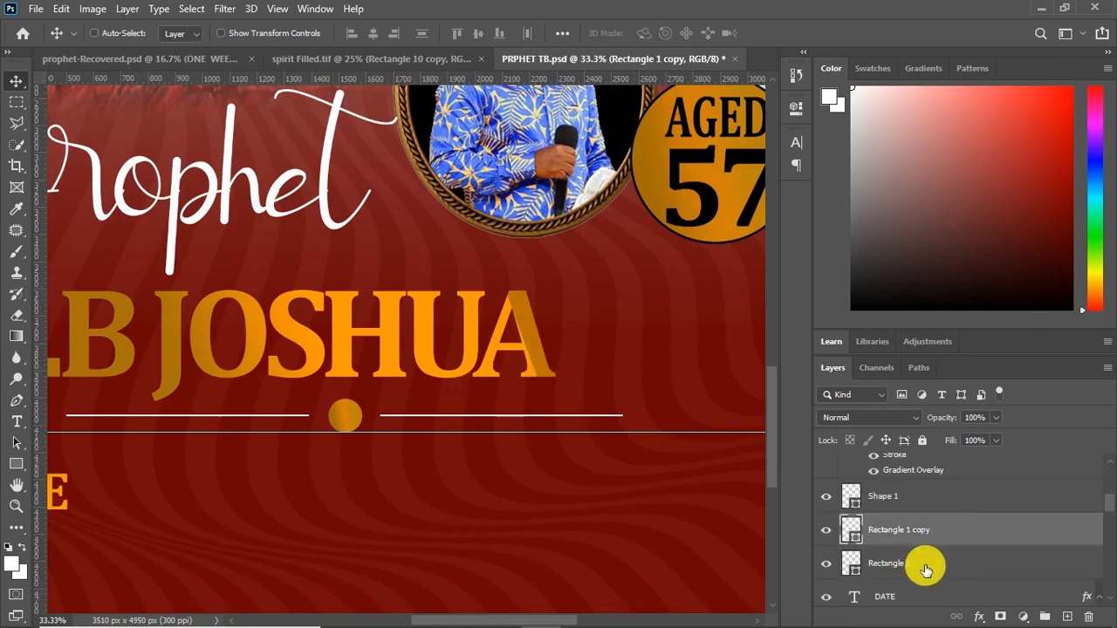
pyautogui.keyDown('shift'); pyautogui.click(925, 560); pyautogui.keyUp('shift')
pyautogui.hotkey('ctrl', 't')
pyautogui.moveTo(621, 415); pyautogui.dragTo(550, 425)
pyautogui.press('Return')
# Shrink the gold dot between the white lines to about 56% of its size
pyautogui.click(343, 420)
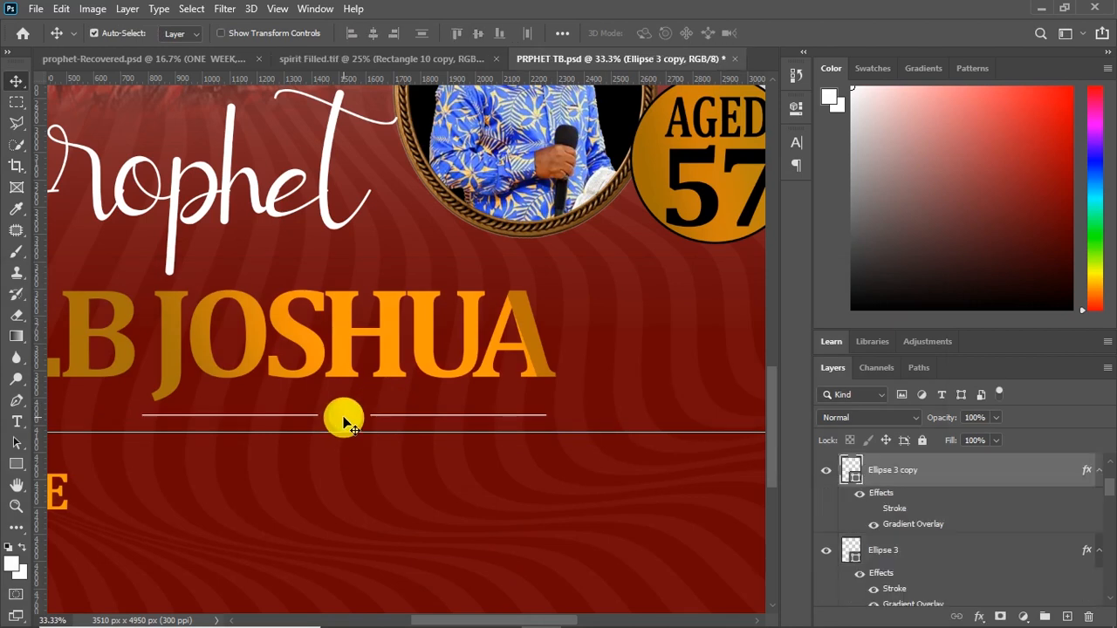
pyautogui.hotkey('ctrl', 't')
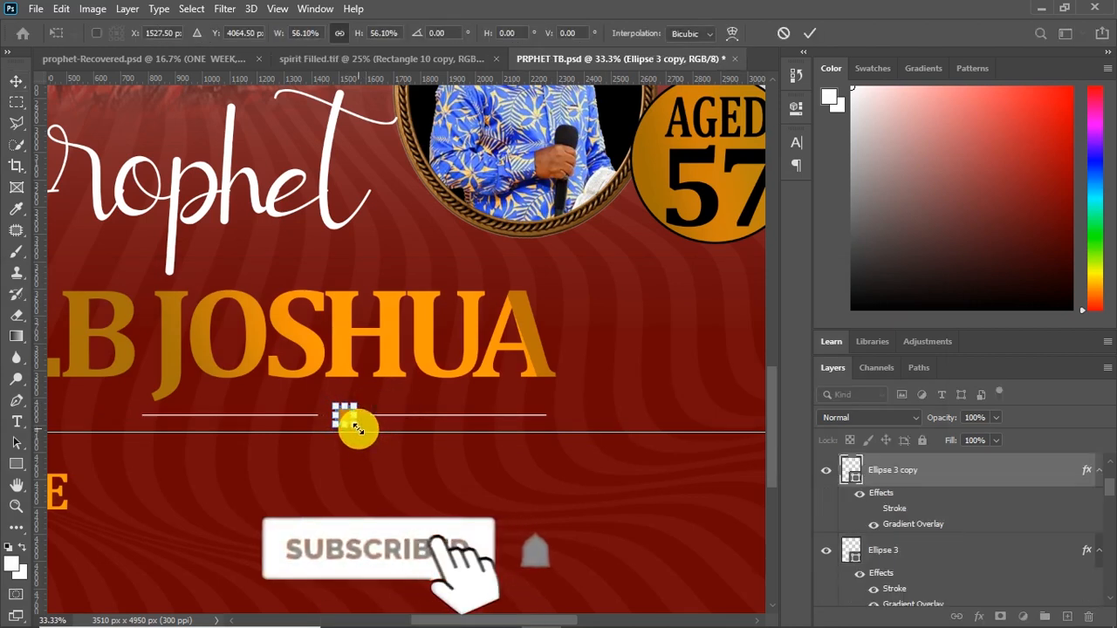
pyautogui.press('Return')
# Group the gold dot with the two white lines and name the group "rectangle"
pyautogui.scroll(-3, 919, 481)
pyautogui.click(926, 565)
pyautogui.scroll(-1, 926, 565)
pyautogui.keyDown('shift'); pyautogui.click(926, 566); pyautogui.keyUp('shift')
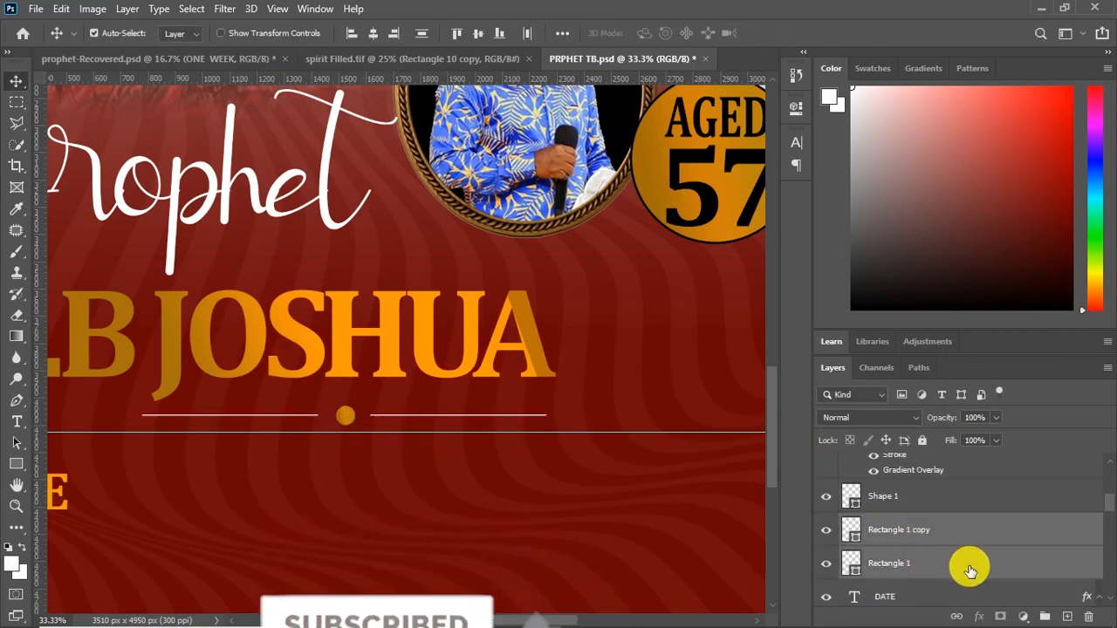
pyautogui.hotkey('ctrl', 'g')
pyautogui.doubleClick(881, 464)
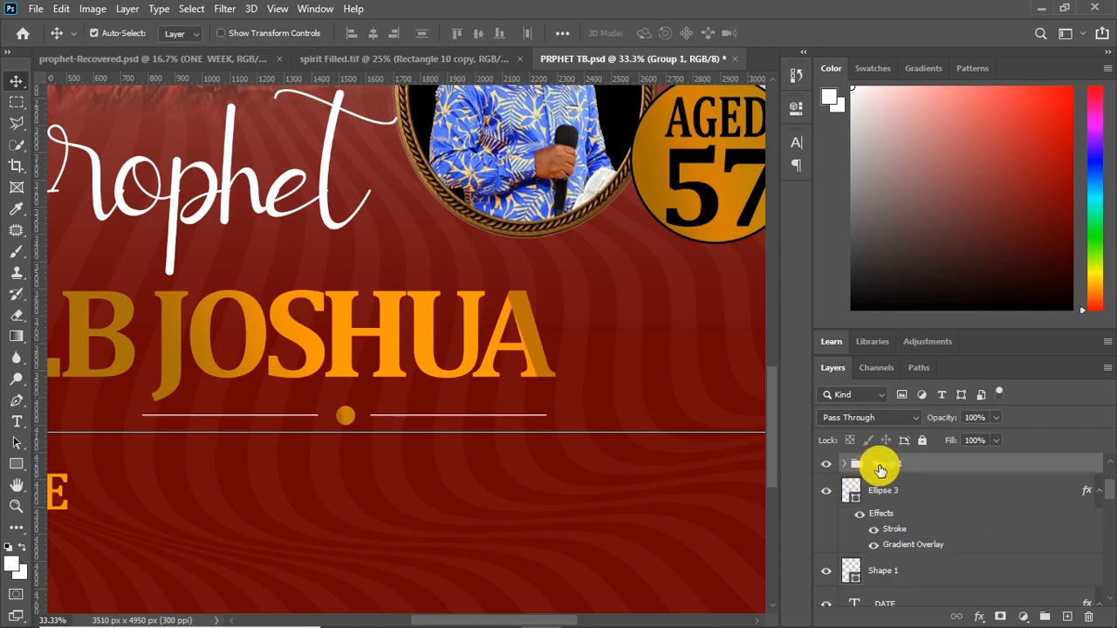
pyautogui.write('rectangle')
pyautogui.press('Return')
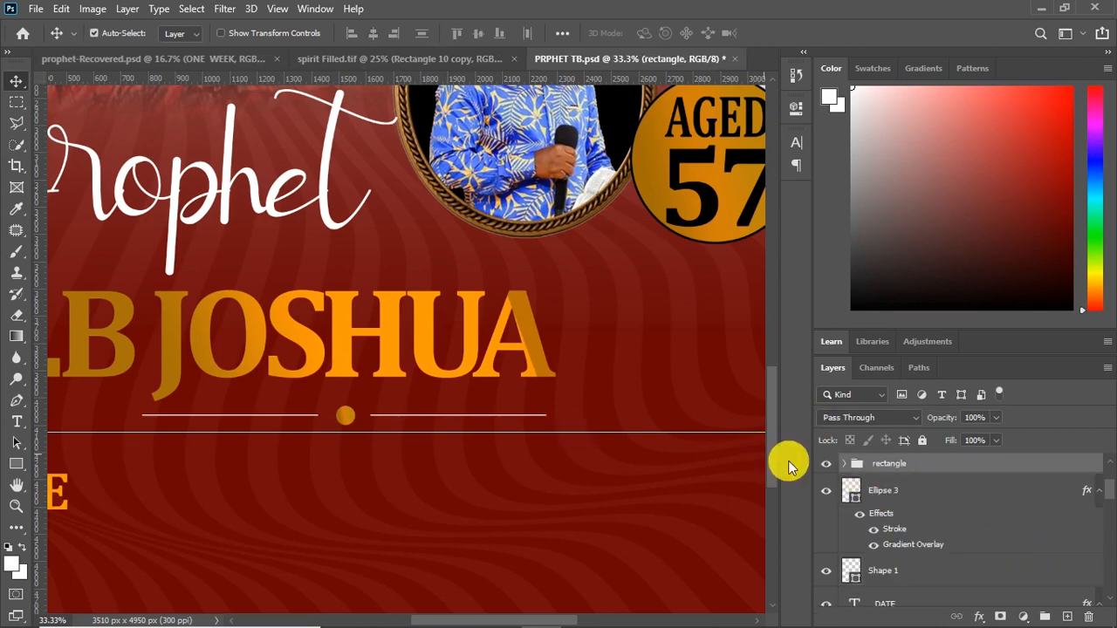
# Move "DATE" up to just below the horizontal guide and add a colon after it
pyautogui.hotkey('ctrl', '-')
pyautogui.hotkey('ctrl', '-')
pyautogui.click(207, 420)
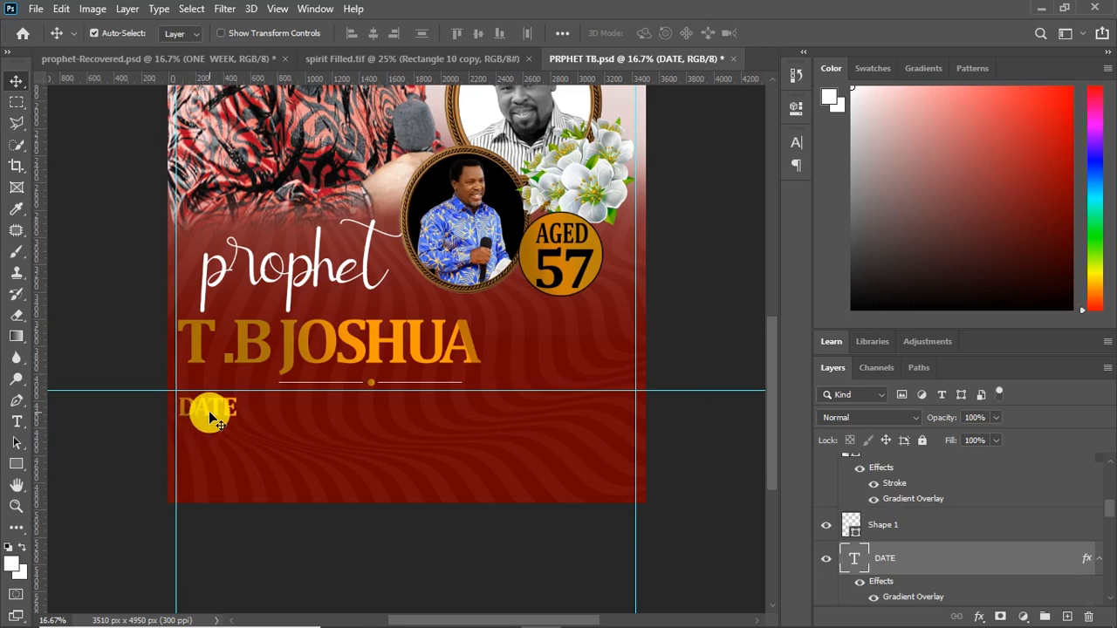
pyautogui.doubleClick(229, 414)
pyautogui.click(237, 414)
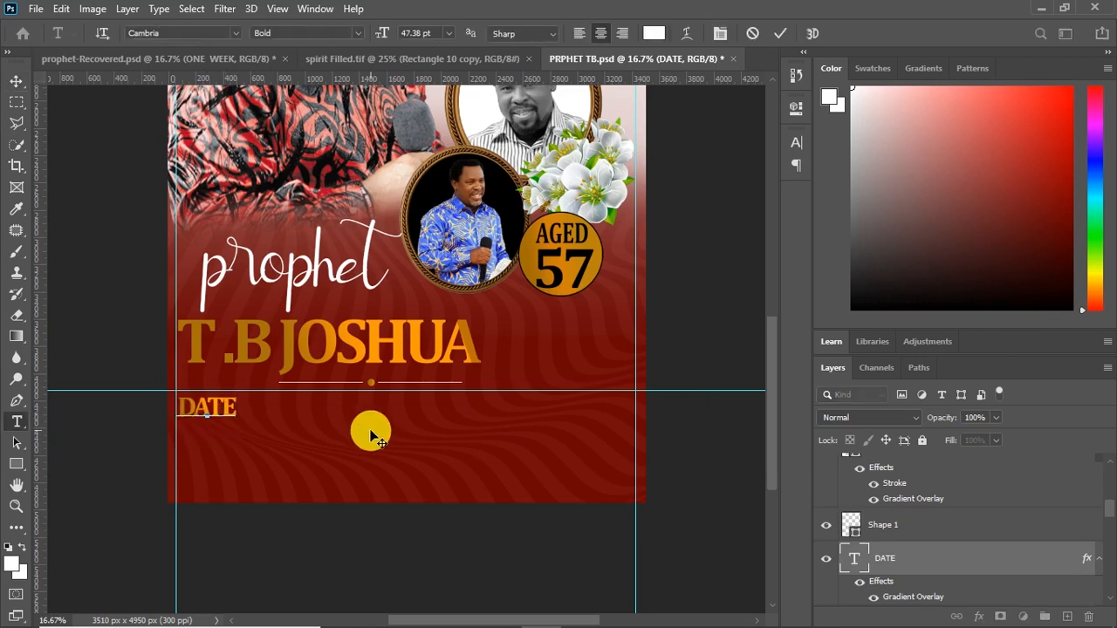
pyautogui.write(':')
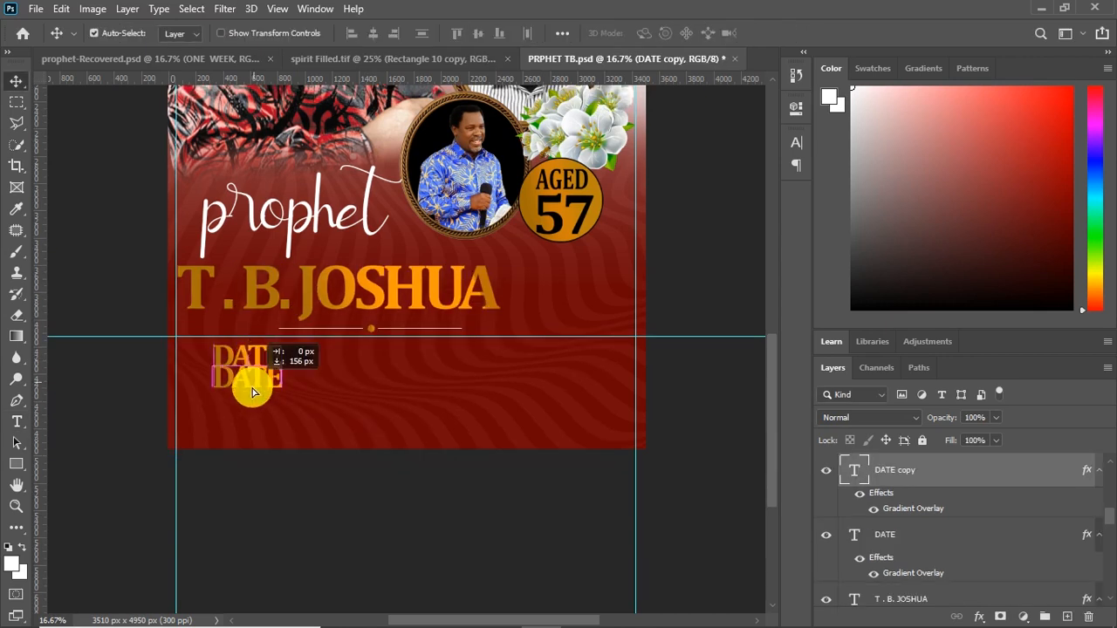
# Replace the text of the "DATE" copy below the date label with "VENUE:"
pyautogui.doubleClick(248, 394)
pyautogui.write('VENUE:')
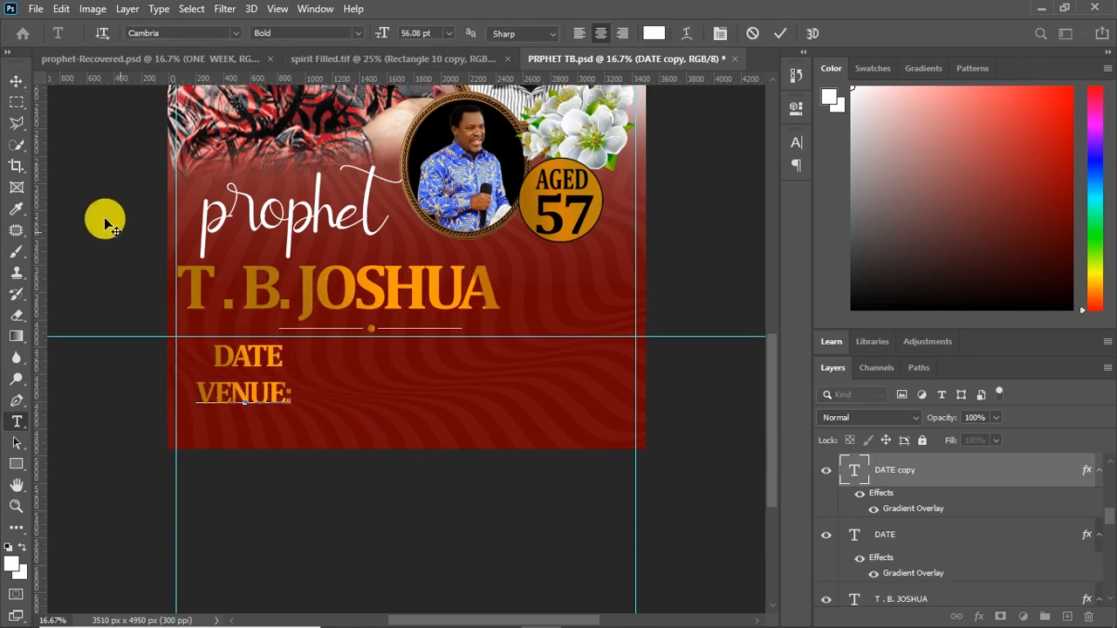
pyautogui.click(16, 85)
# Duplicate "VENUE:" directly below itself and change the copy's text to "TIME:"
pyautogui.hotkey('ctrl', 'j')
pyautogui.moveTo(259, 391); pyautogui.dragTo(252, 419)
pyautogui.press('t')
pyautogui.doubleClick(253, 419)
pyautogui.write('TIME:')
pyautogui.click(16, 81)
# Add a white text line reading "12TH JUNE, 2021" near the date label
pyautogui.press('t')
pyautogui.click(347, 384)
pyautogui.write('12TJH')
pyautogui.press('BackSpace')
pyautogui.press('BackSpace')
pyautogui.write('H JUNE,')
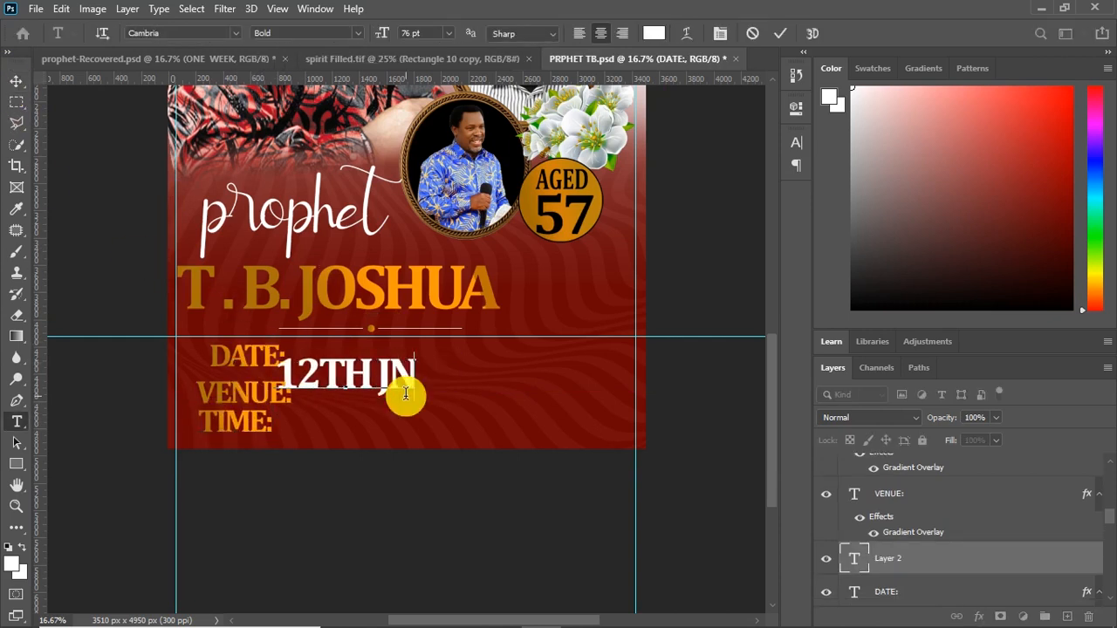
pyautogui.write('   2021')
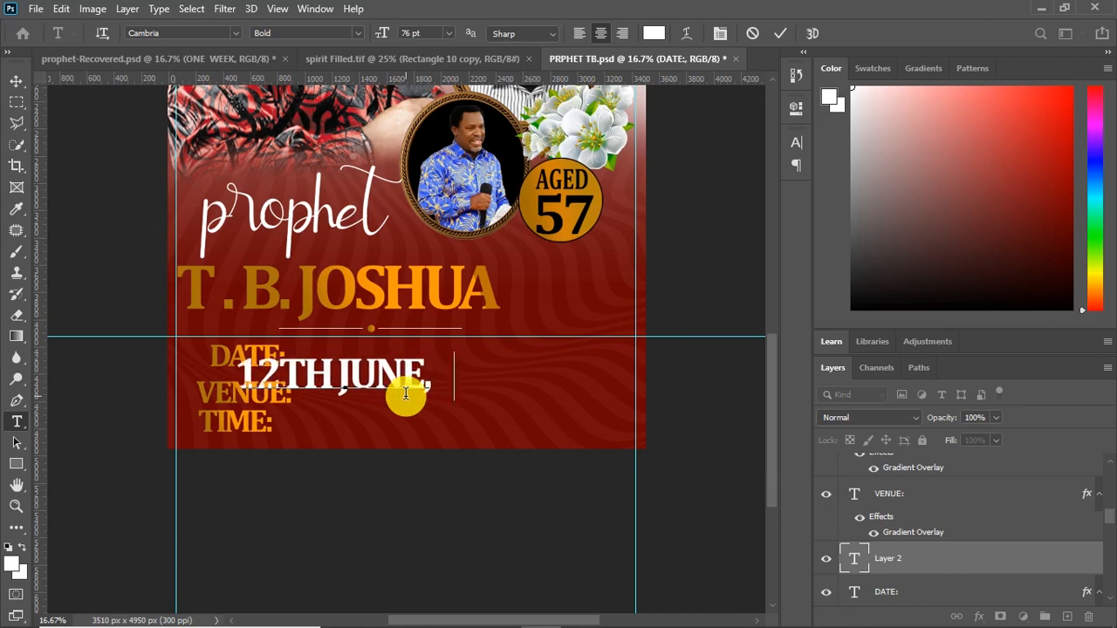
pyautogui.click(16, 82)
# Shrink "12TH JUNE, 2021" and place it on the same line beside "DATE:"
pyautogui.moveTo(441, 377); pyautogui.dragTo(542, 361)
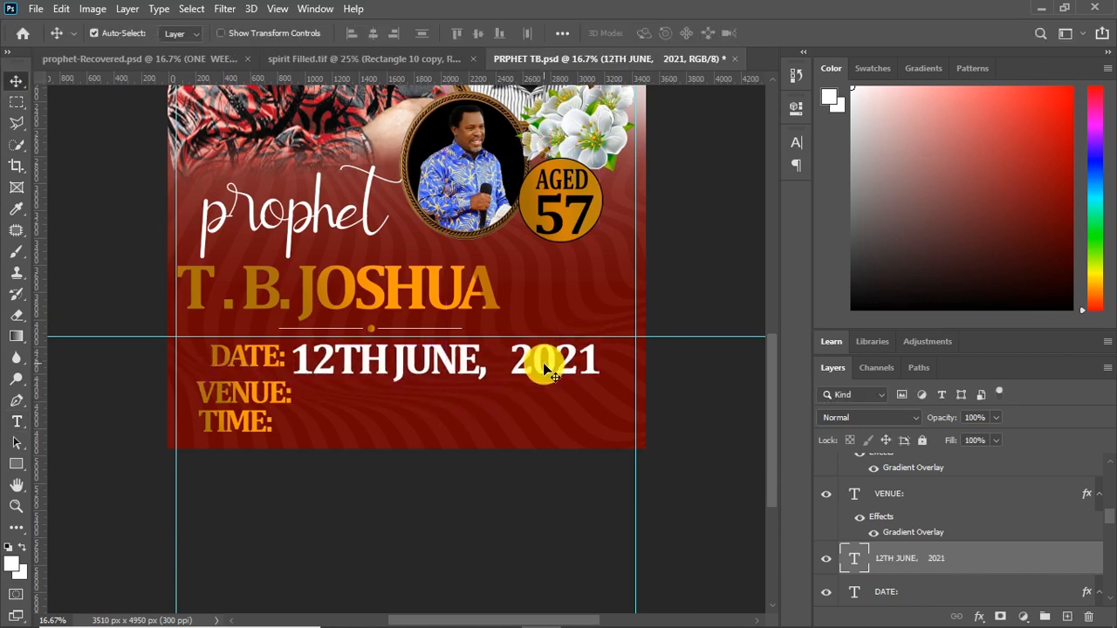
pyautogui.hotkey('ctrl', 't')
pyautogui.moveTo(597, 333); pyautogui.dragTo(548, 369)
pyautogui.moveTo(406, 355); pyautogui.dragTo(417, 365)
pyautogui.moveTo(541, 337); pyautogui.dragTo(493, 346)
pyautogui.press('Return')
pyautogui.moveTo(379, 361); pyautogui.dragTo(400, 358)
# Change the font of "12TH JUNE, 2021" and "DATE:" to Minion Web and bring the date text closer to its label
pyautogui.click(797, 142)
pyautogui.click(698, 167)
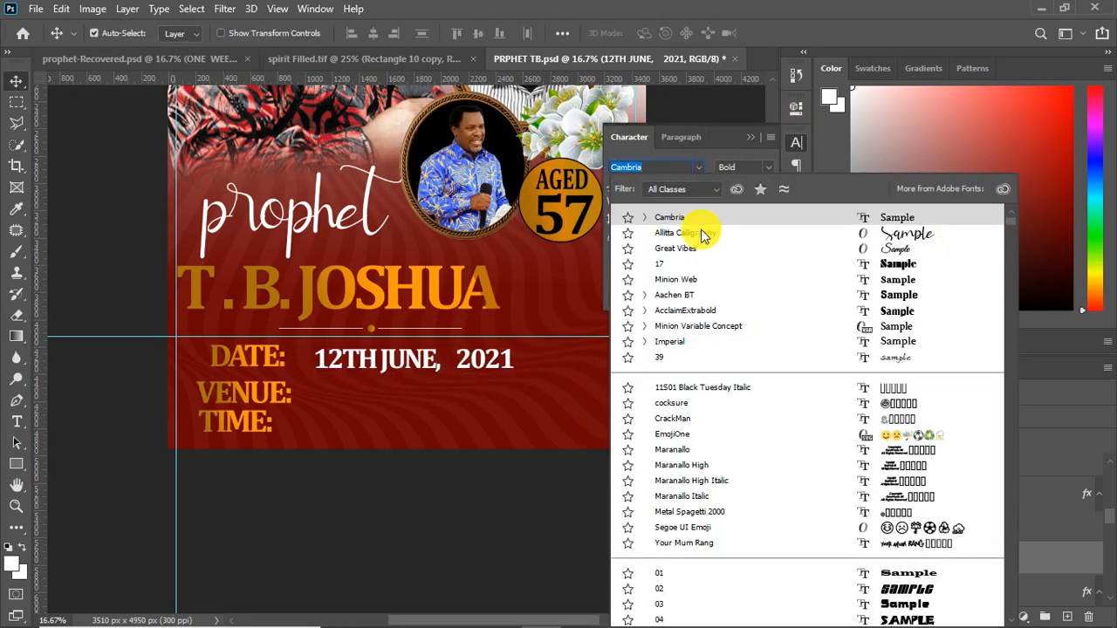
pyautogui.click(737, 314)
pyautogui.click(697, 168)
pyautogui.click(758, 295)
pyautogui.click(272, 357)
pyautogui.click(699, 167)
pyautogui.click(691, 215)
pyautogui.moveTo(383, 360); pyautogui.dragTo(366, 359)
# Set the font size of "12TH JUNE, 2021" and "DATE:" to 49 pt
pyautogui.click(268, 364)
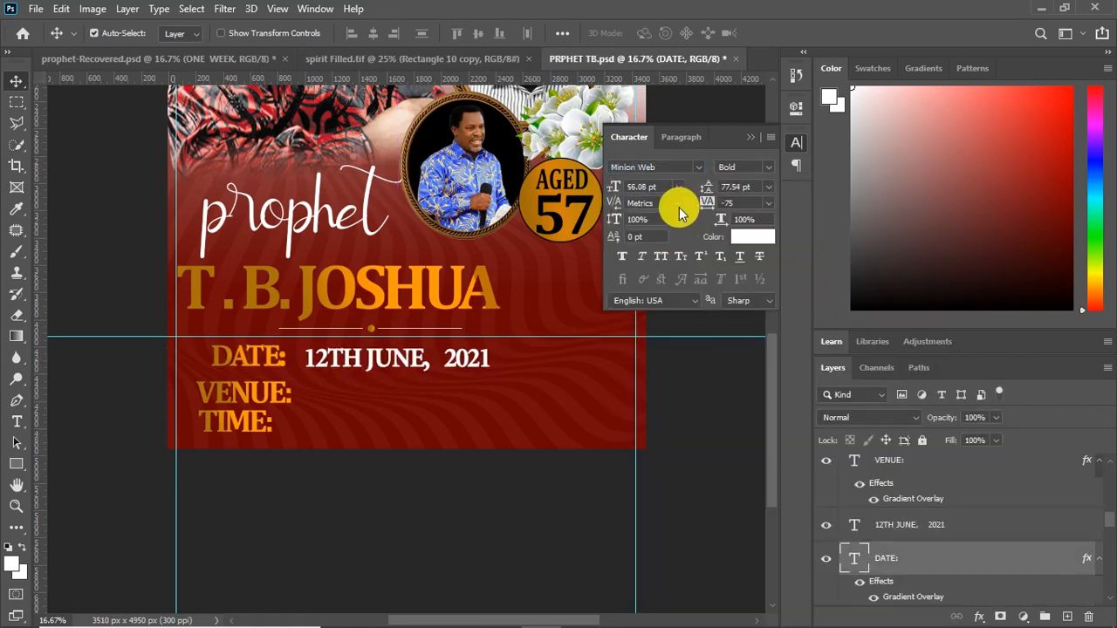
pyautogui.click(398, 357)
pyautogui.moveTo(658, 189); pyautogui.dragTo(543, 200)
pyautogui.write('49')
pyautogui.press('Return')
pyautogui.click(262, 361)
pyautogui.moveTo(658, 189); pyautogui.dragTo(558, 190)
pyautogui.write('49')
pyautogui.press('Return')
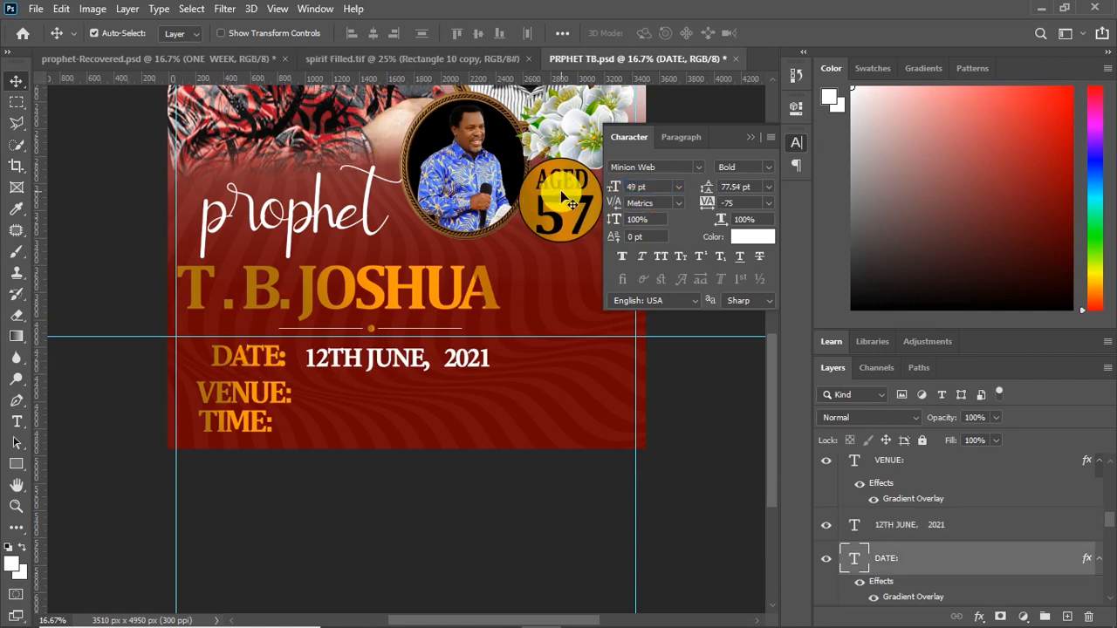
# Move "VENUE:" under "DATE:", duplicate the date text beside it and change the copy to "CHURCH PREMISES, LAGOS"
pyautogui.moveTo(248, 397); pyautogui.dragTo(279, 397)
pyautogui.keyDown('alt'); pyautogui.moveTo(373, 365); pyautogui.dragTo(390, 392); pyautogui.keyUp('alt')
pyautogui.doubleClick(419, 392)
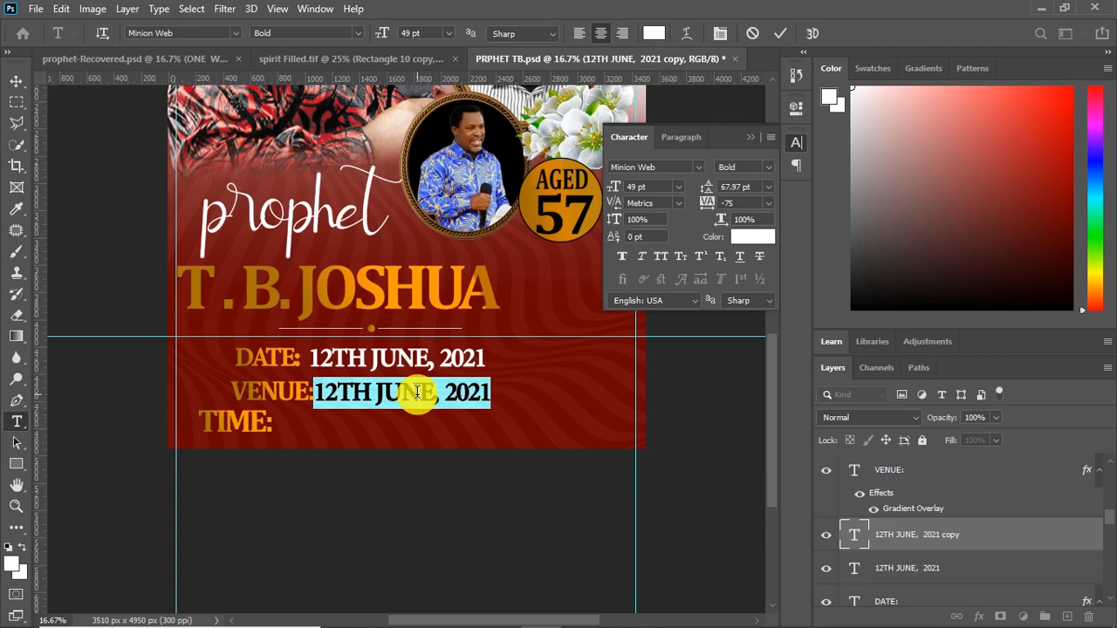
pyautogui.write('CHURCH')
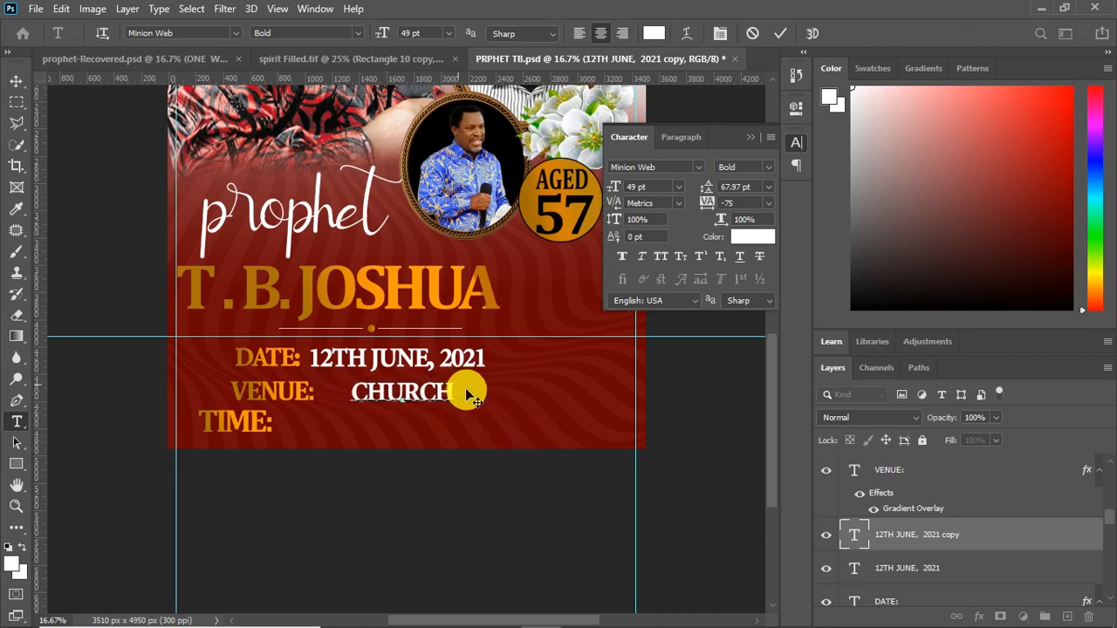
pyautogui.write(' PREMISES, LAGOS')
pyautogui.click(15, 80)
# Line up "VENUE:" and "CHURCH PREMISES, LAGOS" beneath the date row
pyautogui.moveTo(373, 400); pyautogui.dragTo(446, 398)
pyautogui.click(283, 392)
pyautogui.hotkey('shift', 'Left')
pyautogui.hotkey('shift', 'Left')
pyautogui.hotkey('shift', 'Left')
pyautogui.hotkey('shift', 'Left')
pyautogui.hotkey('shift', 'Left')
pyautogui.hotkey('shift', 'Left')
pyautogui.hotkey('shift', 'Left')
pyautogui.hotkey('shift', 'Left')
pyautogui.hotkey('shift', 'Left')
pyautogui.hotkey('shift', 'Up')
pyautogui.click(373, 398)
pyautogui.hotkey('shift', 'Left')
pyautogui.hotkey('shift', 'Left')
pyautogui.hotkey('shift', 'Left')
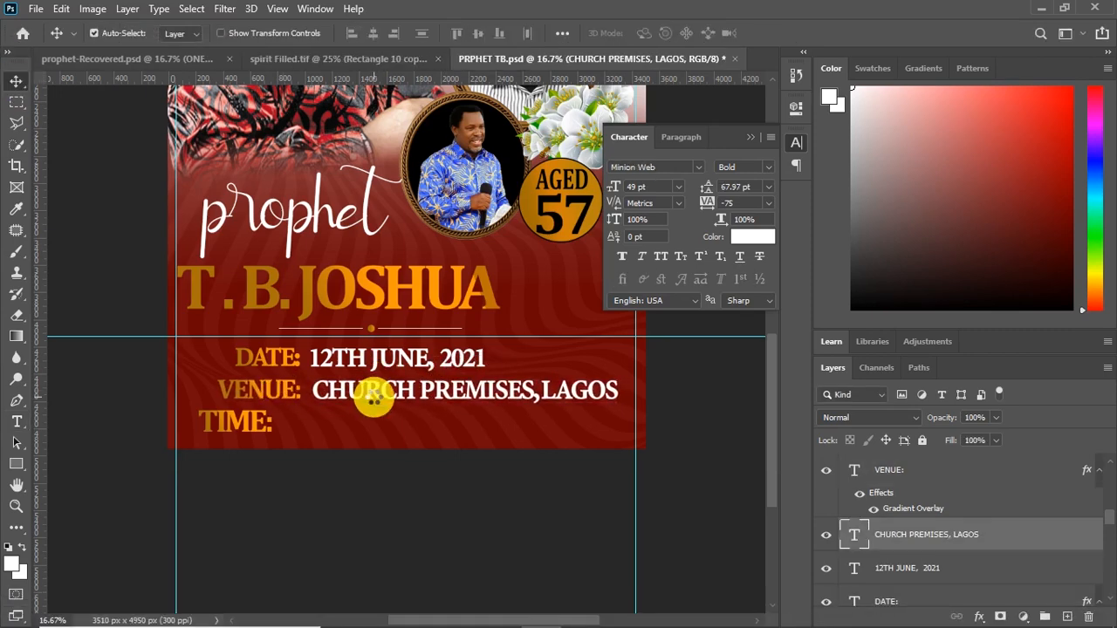
pyautogui.hotkey('shift', 'Left')
pyautogui.hotkey('shift', 'Left')
pyautogui.hotkey('shift', 'Left')
pyautogui.hotkey('shift', 'Left')
pyautogui.hotkey('shift', 'Left')
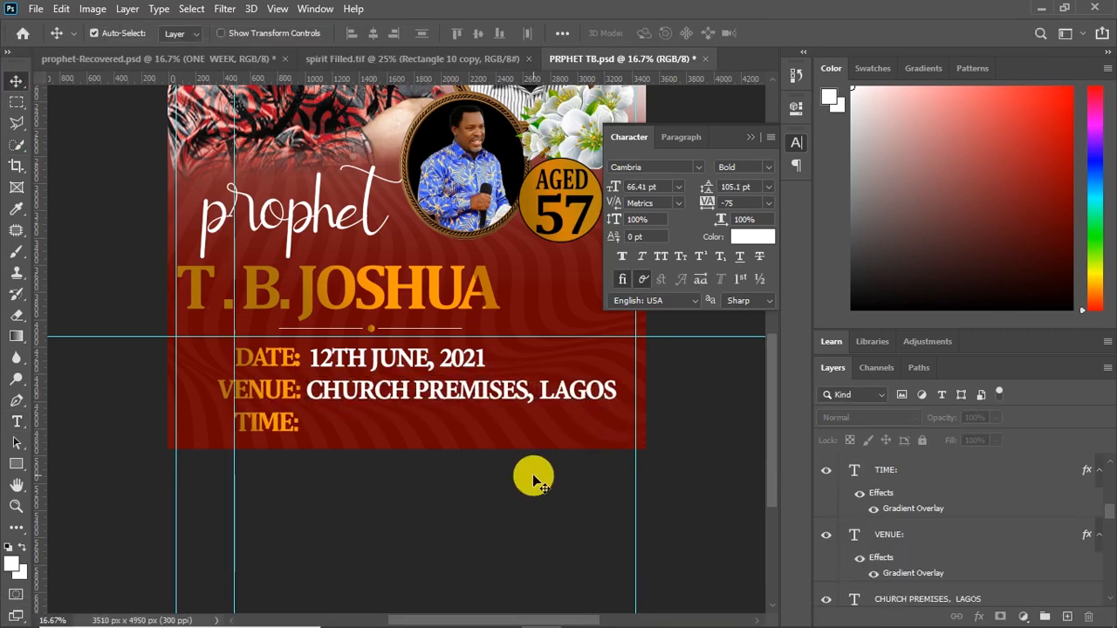
# Duplicate the venue text beside "TIME:" and replace the copy's text with "6 : 00 AM- 6 : 00PM"
pyautogui.click(387, 399)
pyautogui.keyDown('alt'); pyautogui.keyDown('shift'); pyautogui.moveTo(392, 396); pyautogui.dragTo(426, 423); pyautogui.keyUp('shift'); pyautogui.keyUp('alt')
pyautogui.press('t')
pyautogui.click(426, 422)
pyautogui.hotkey('ctrl', 'a')
pyautogui.write('6')
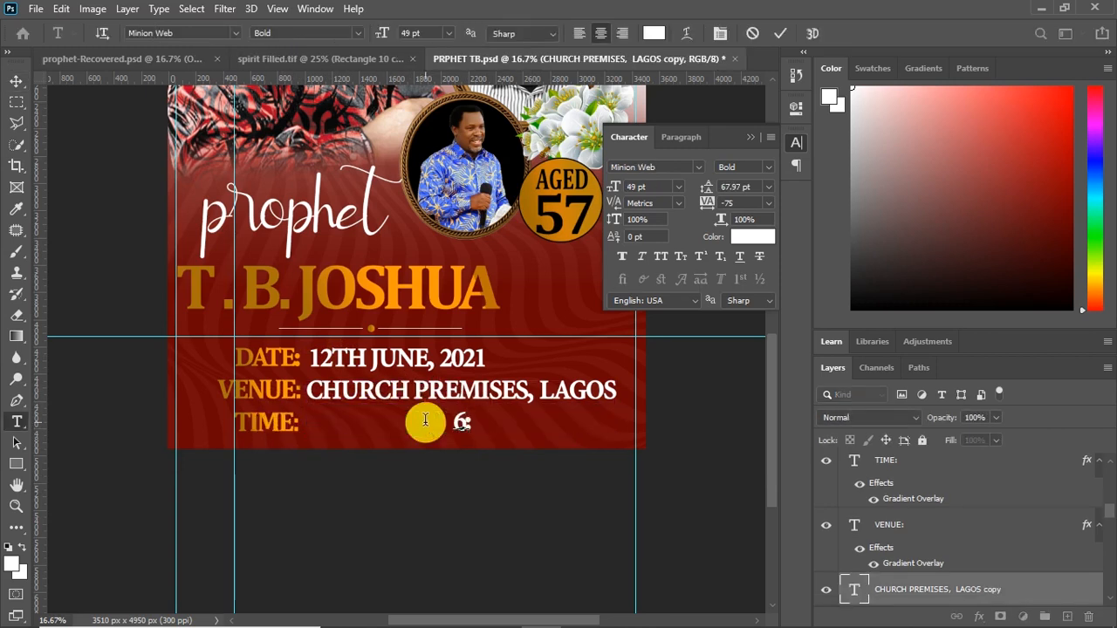
pyautogui.write(':00')
pyautogui.press('Left')
pyautogui.press('Left')
pyautogui.press('Left')
pyautogui.press('Left')
pyautogui.write('- 6:')
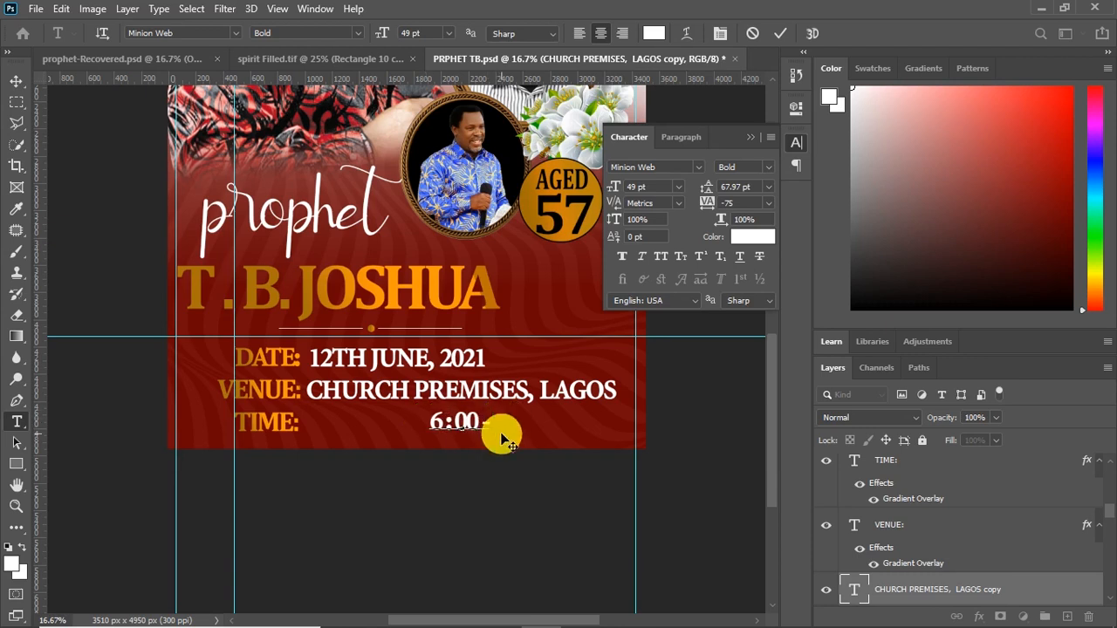
pyautogui.write('00')
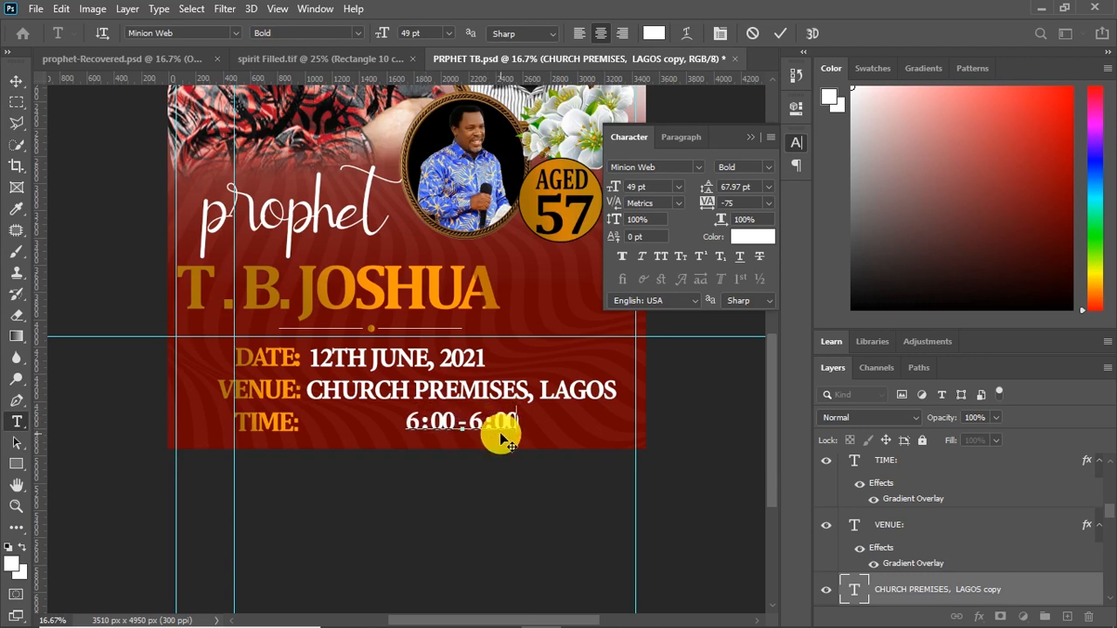
pyautogui.write('PMAM')
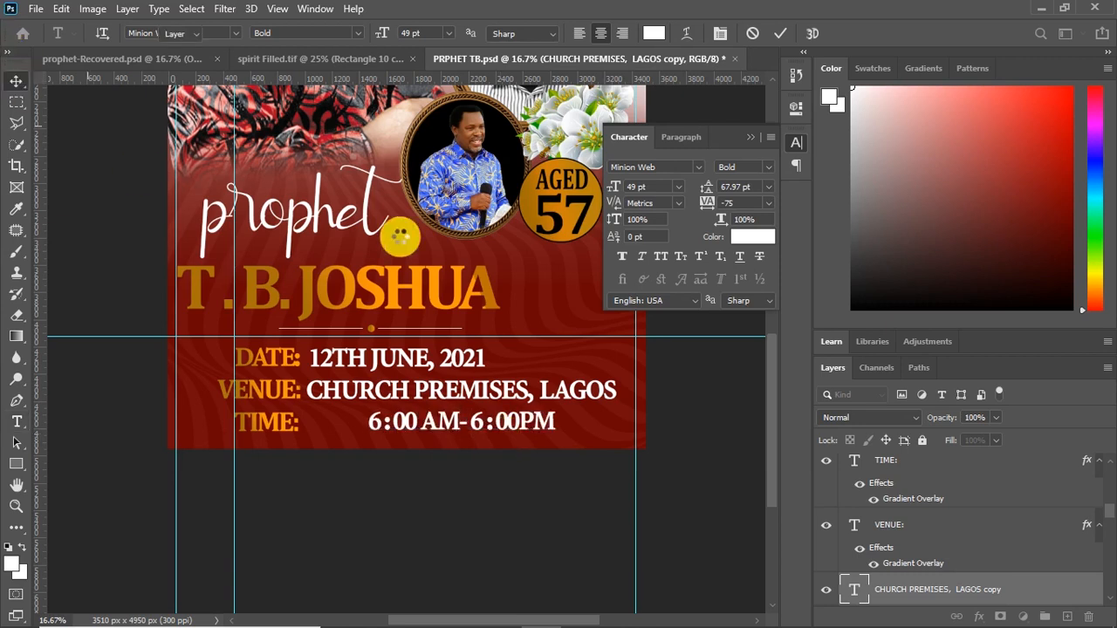
pyautogui.hotkey('ctrl', 'Return')
# Group the date, venue and time text layers as "DATE" and scale the block down below the gold dot
pyautogui.press('v')
pyautogui.click(458, 341)
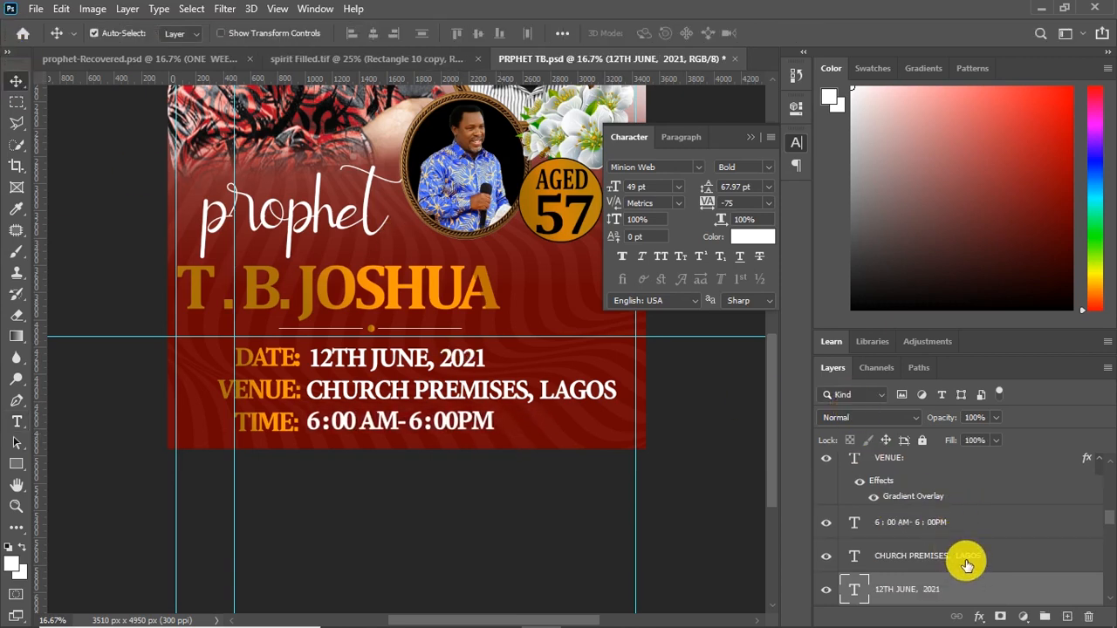
pyautogui.scroll(-1, 951, 573)
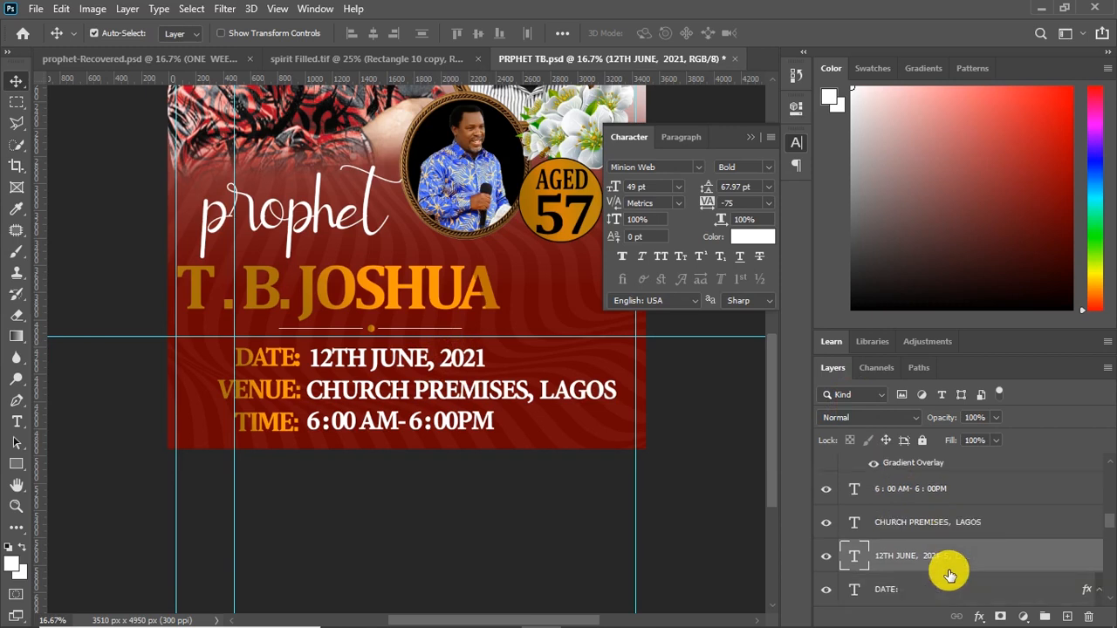
pyautogui.scroll(-1, 950, 575)
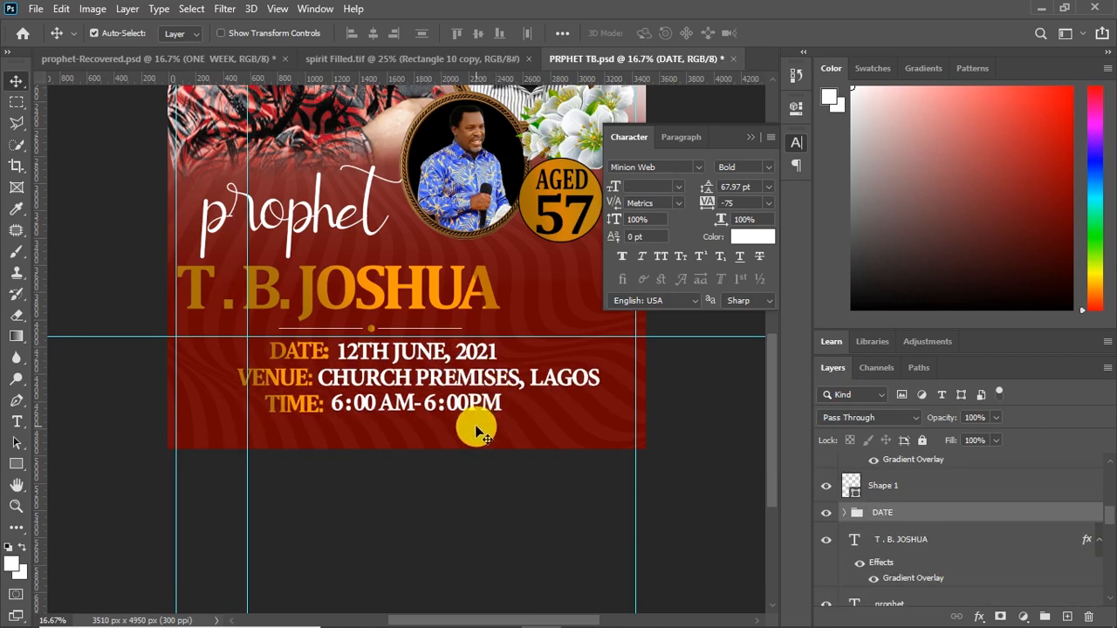
# Draw a rectangle about 4093 × 540 px across the poster's bottom edge and fill it with white
pyautogui.click(750, 137)
pyautogui.click(17, 465)
pyautogui.moveTo(149, 427); pyautogui.dragTo(706, 500)
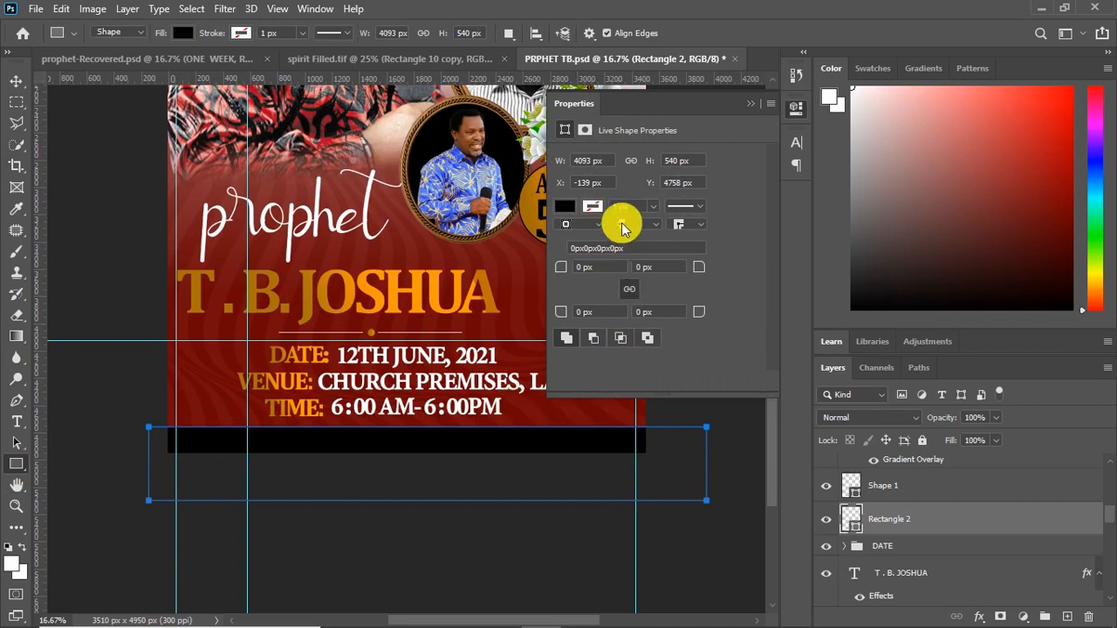
pyautogui.click(565, 207)
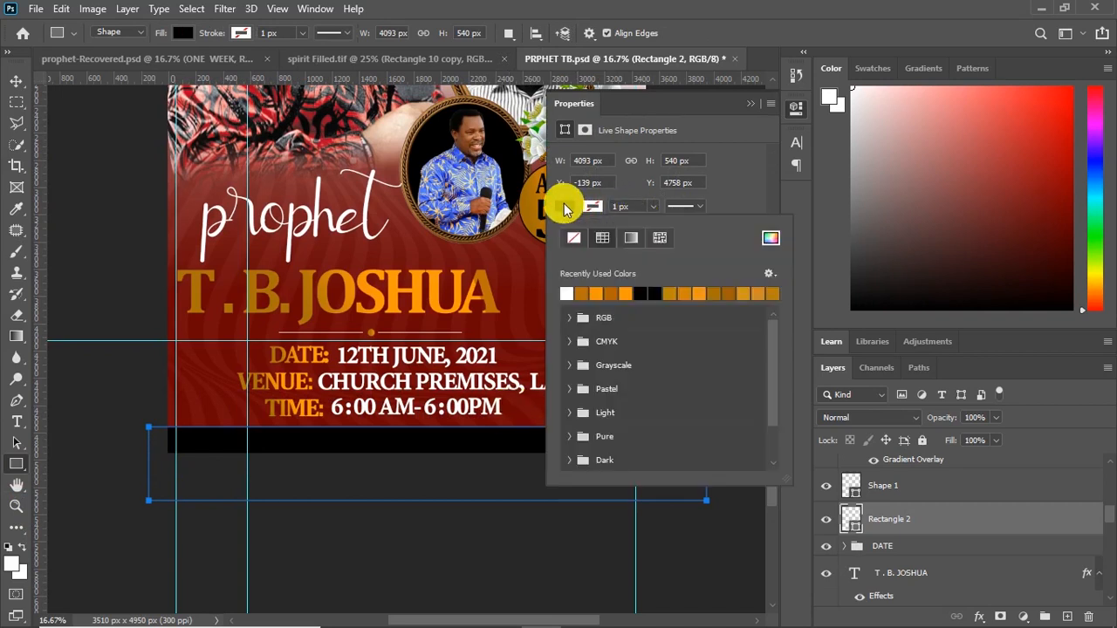
pyautogui.click(567, 293)
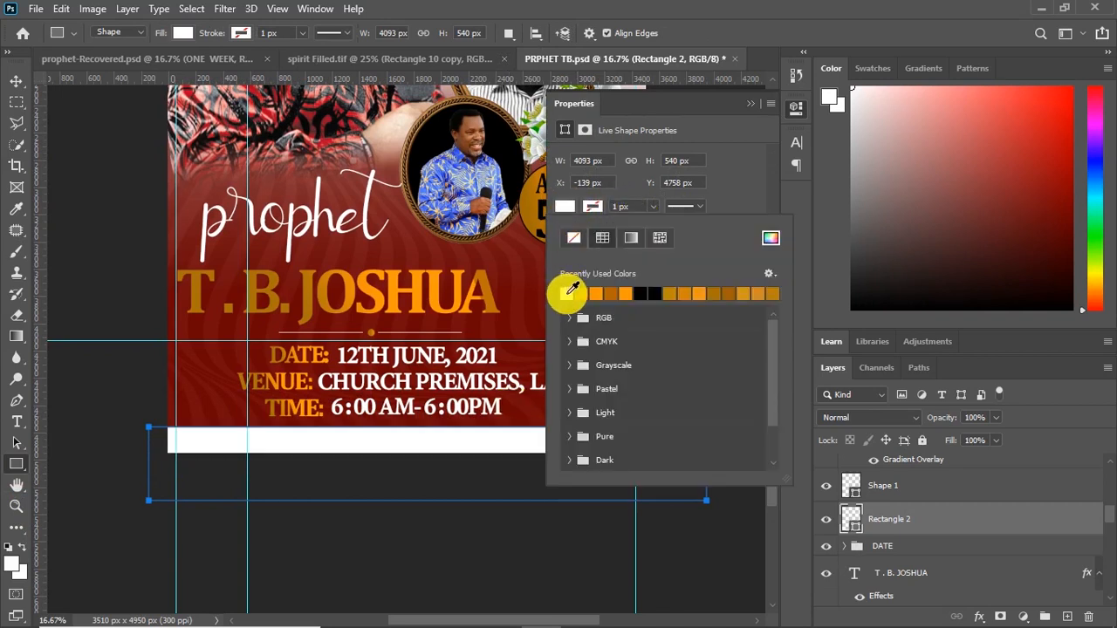
# Copy the "6 : 00 AM- 6 : 00PM" text onto the white bottom strip in black and replace it with "ALL ARE CORDIALLY INVITED"
pyautogui.click(744, 106)
pyautogui.click(16, 81)
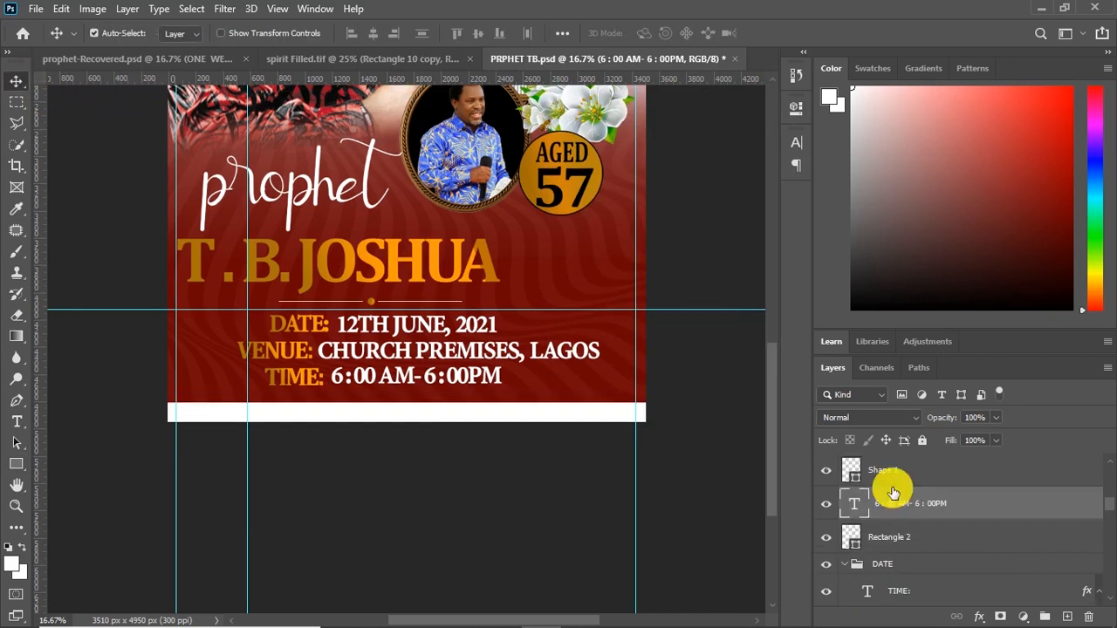
pyautogui.moveTo(890, 492); pyautogui.dragTo(855, 488)
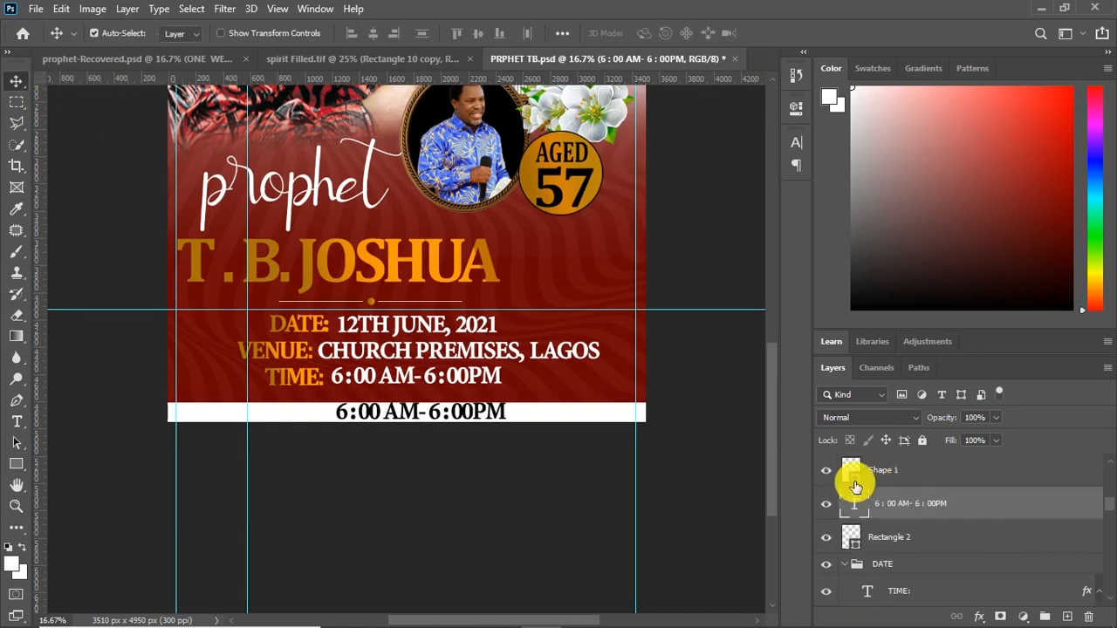
pyautogui.click(467, 419)
pyautogui.hotkey('ctrl', 'a')
pyautogui.write('ALL ARE CORDIALLY INVITED')
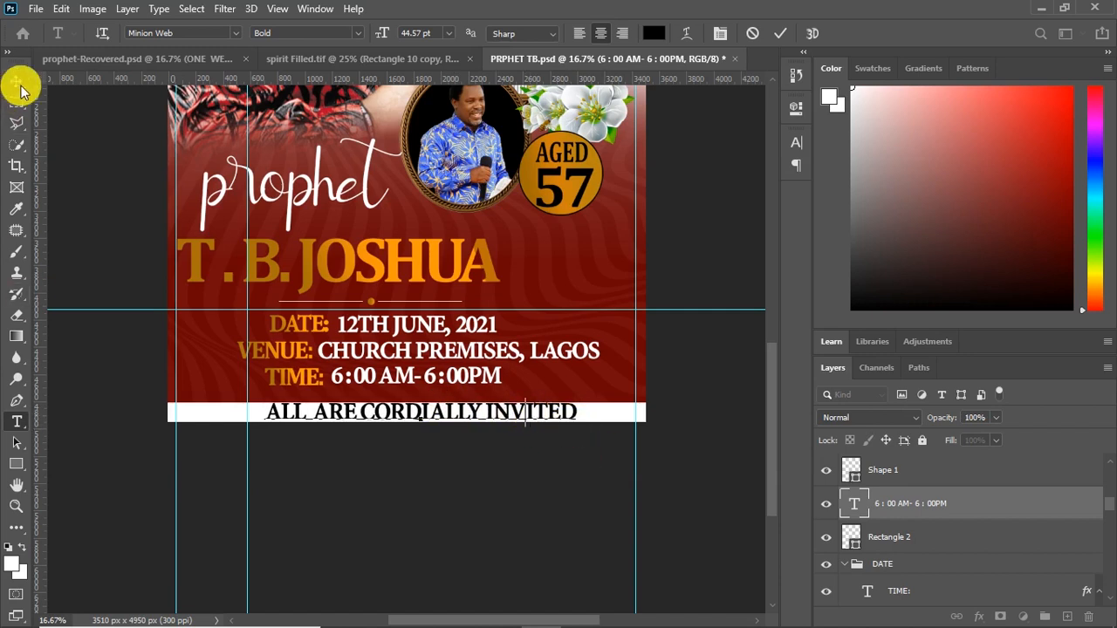
# Scale the invitation text to about 63%, set its tracking to 100, and place it at the right end of the white strip
pyautogui.click(19, 85)
pyautogui.hotkey('ctrl', 't')
pyautogui.moveTo(578, 425); pyautogui.dragTo(465, 432)
pyautogui.moveTo(421, 410); pyautogui.dragTo(559, 416)
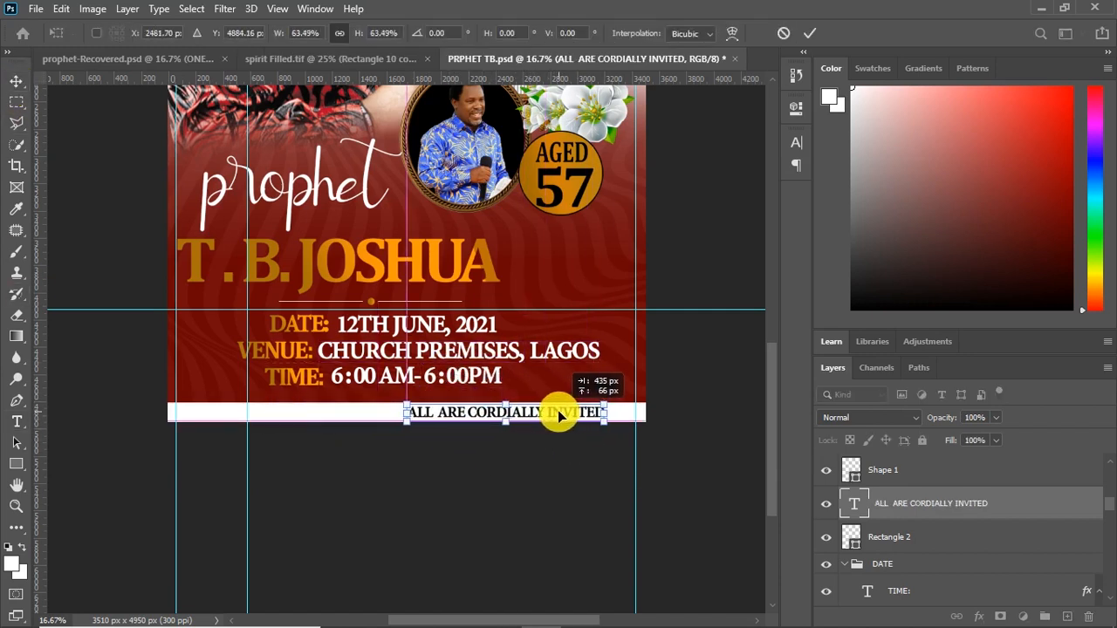
pyautogui.click(793, 140)
pyautogui.click(810, 33)
pyautogui.click(768, 202)
pyautogui.click(741, 383)
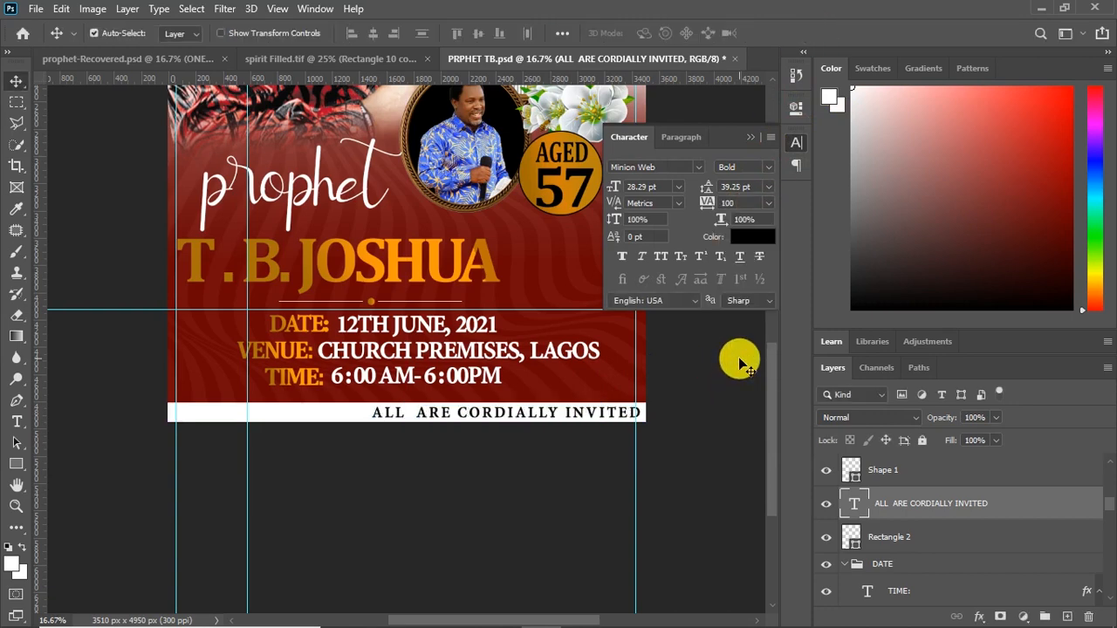
pyautogui.click(603, 419)
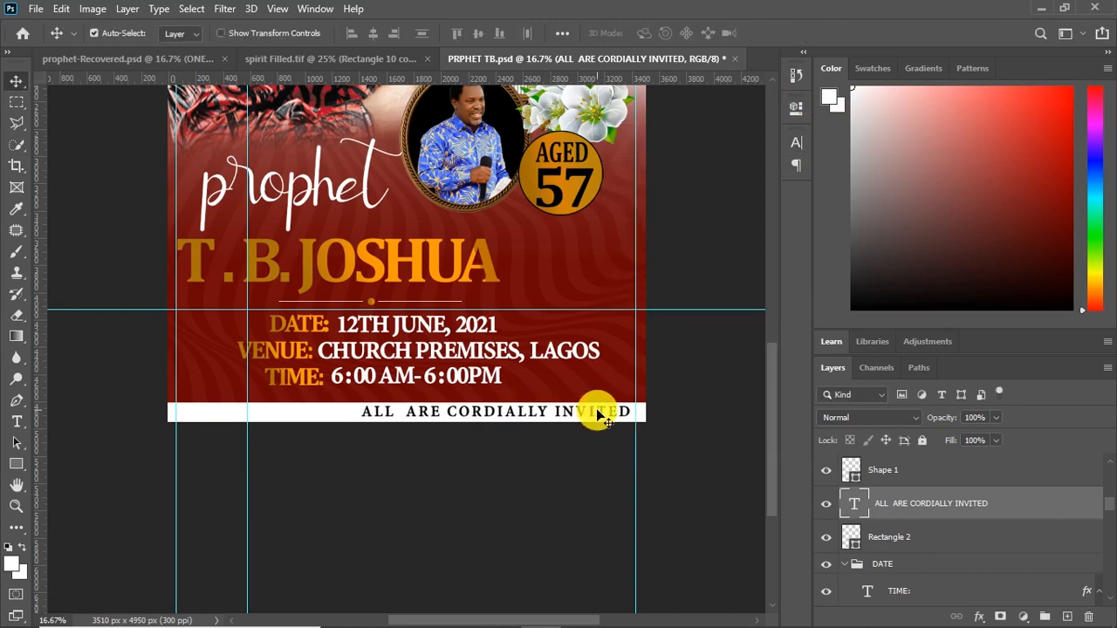
# Rasterize the white strip and cut a thin diagonal slit out of it left of the invitation text with the Polygonal Lasso
pyautogui.rightClick(907, 537)
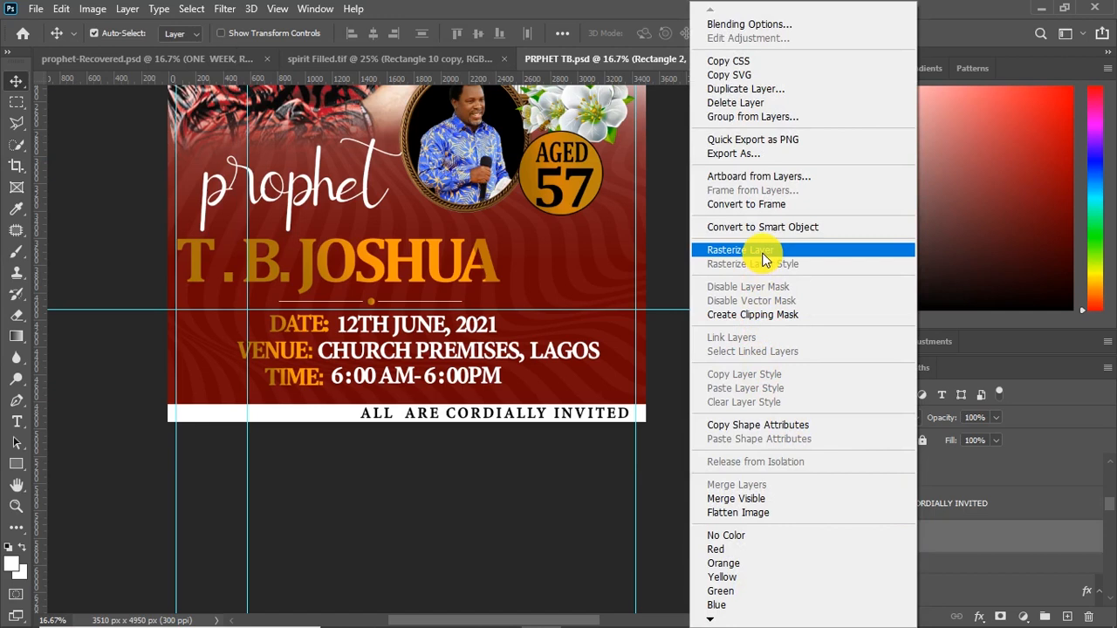
pyautogui.click(730, 251)
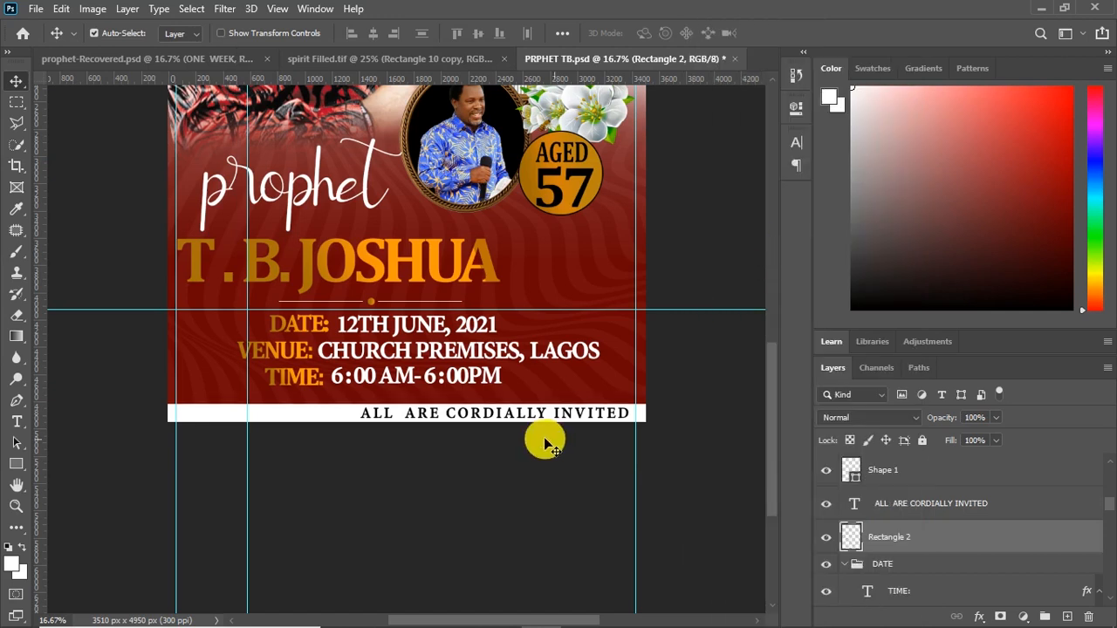
pyautogui.click(16, 124)
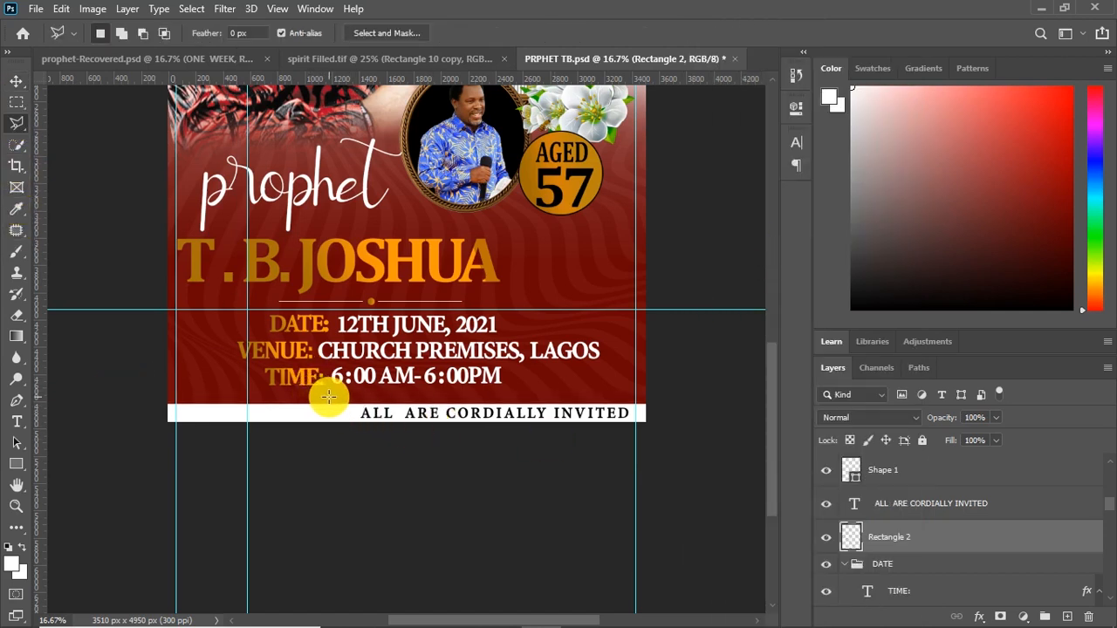
pyautogui.click(329, 399)
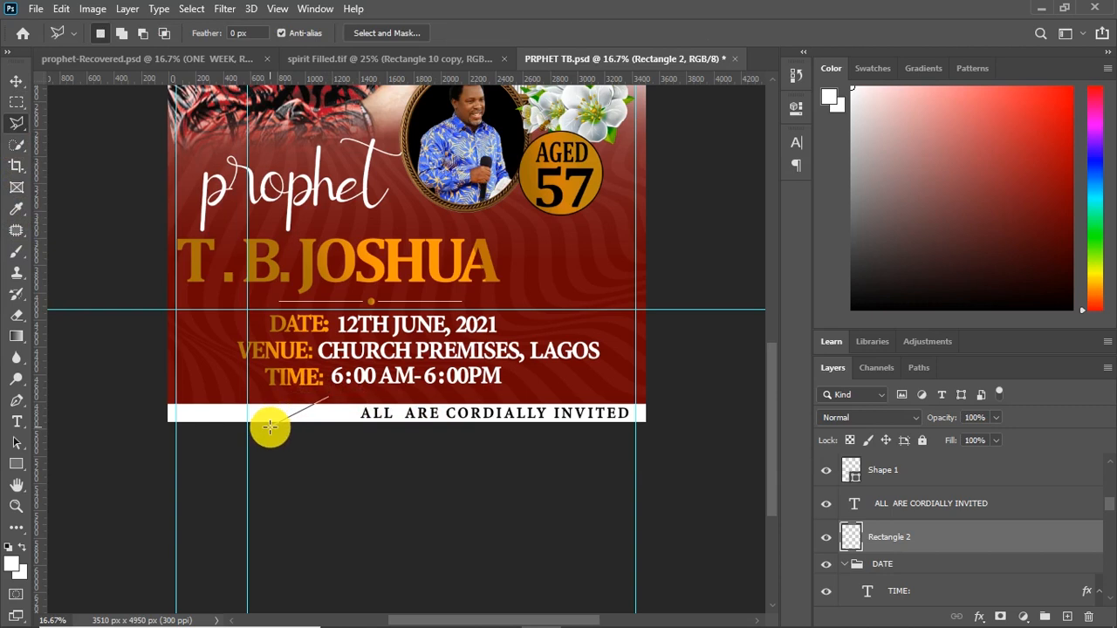
pyautogui.click(274, 429)
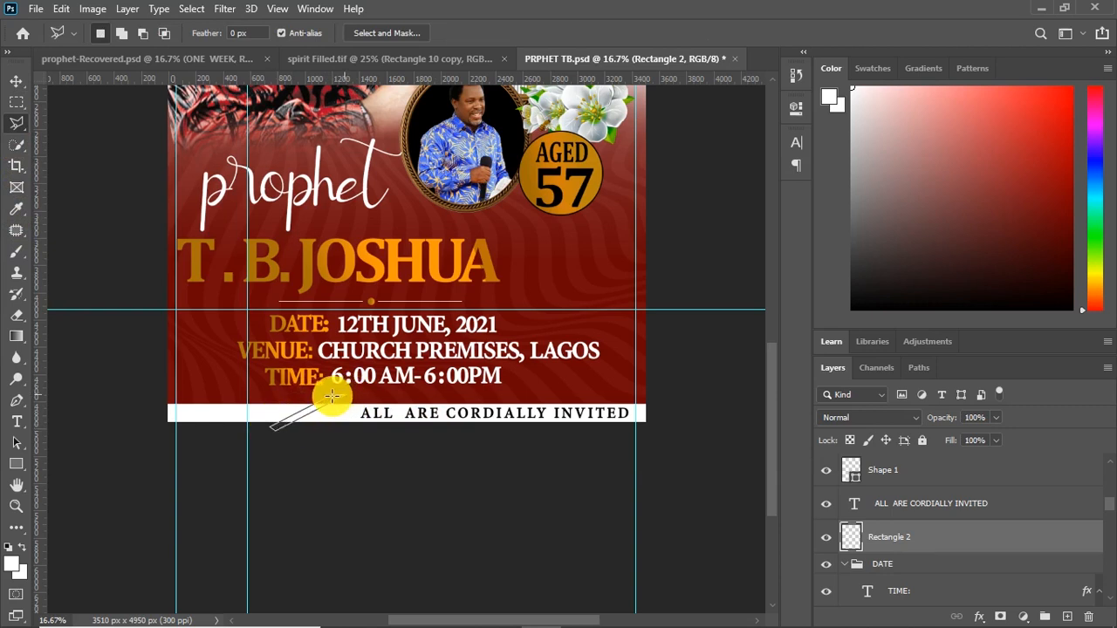
pyautogui.click(330, 402)
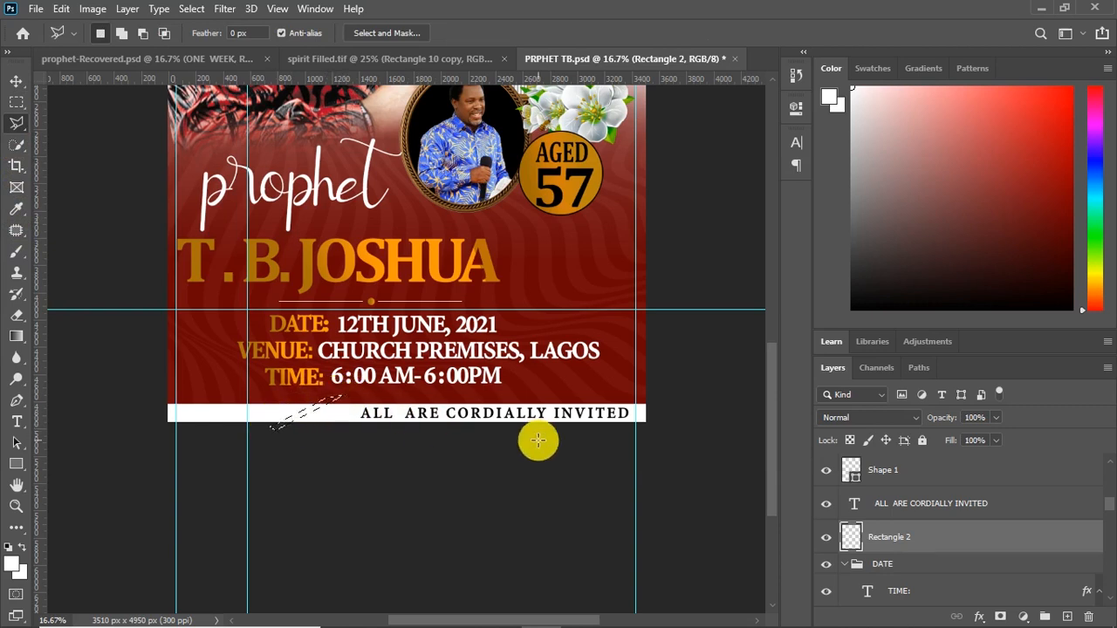
pyautogui.press('v')
# Duplicate the invitation text to the left of the slit and replace the copy with "COVID 19 PROTOCOLS SHALL BE OBSEVWD"
pyautogui.moveTo(513, 414); pyautogui.dragTo(264, 417)
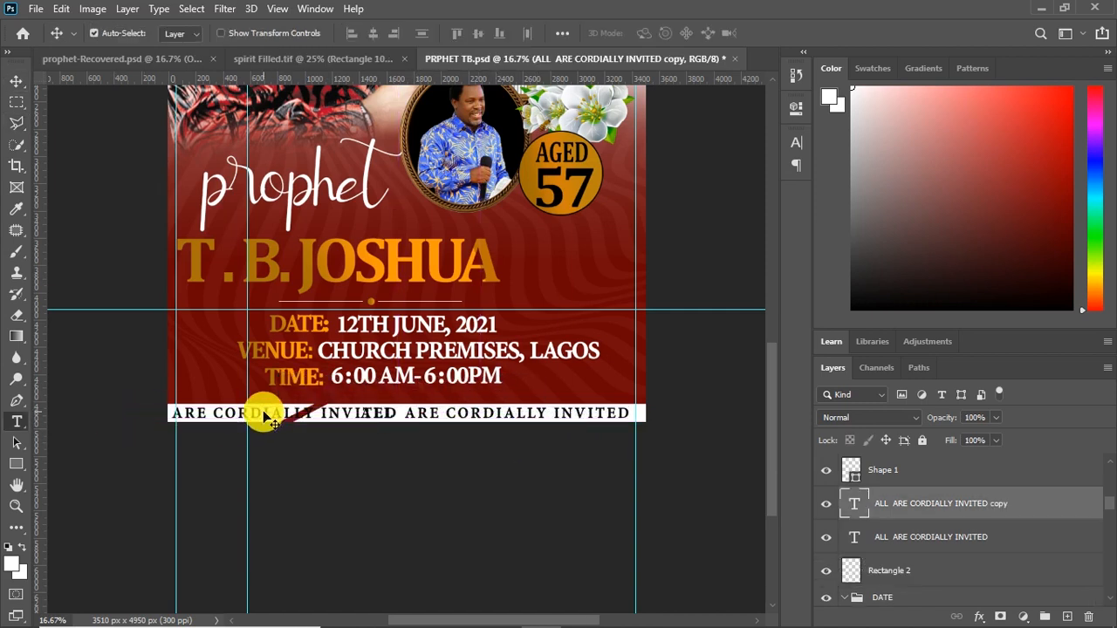
pyautogui.press('t')
pyautogui.click(263, 412)
pyautogui.hotkey('ctrl', 'a')
pyautogui.write('CO')
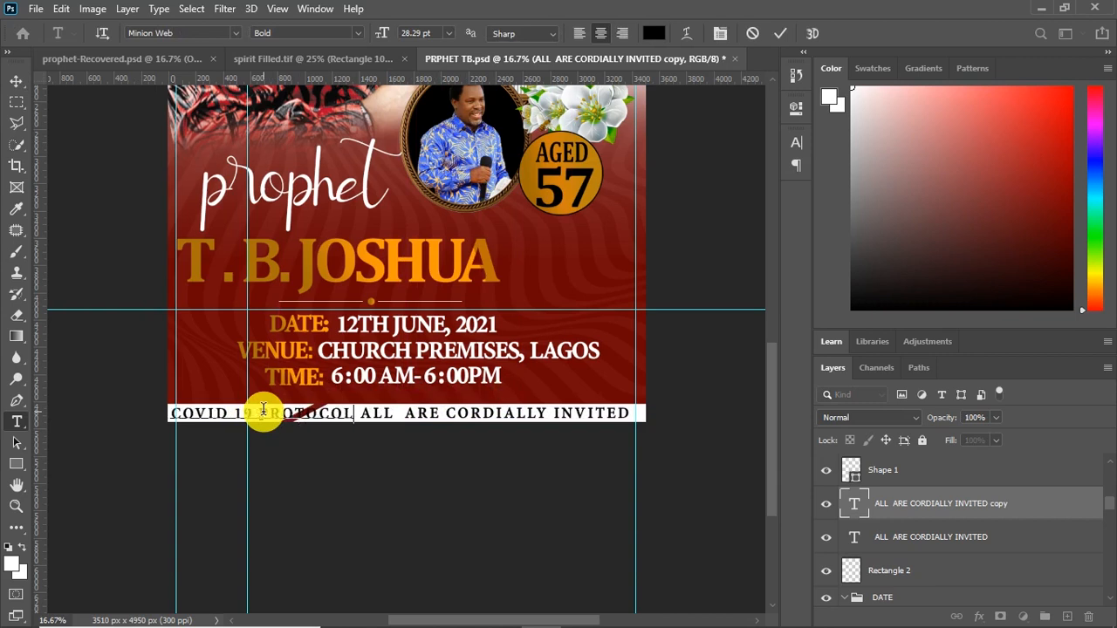
pyautogui.write('VID 19 PROTOCOLS SHALL  BE OBSEVWD')
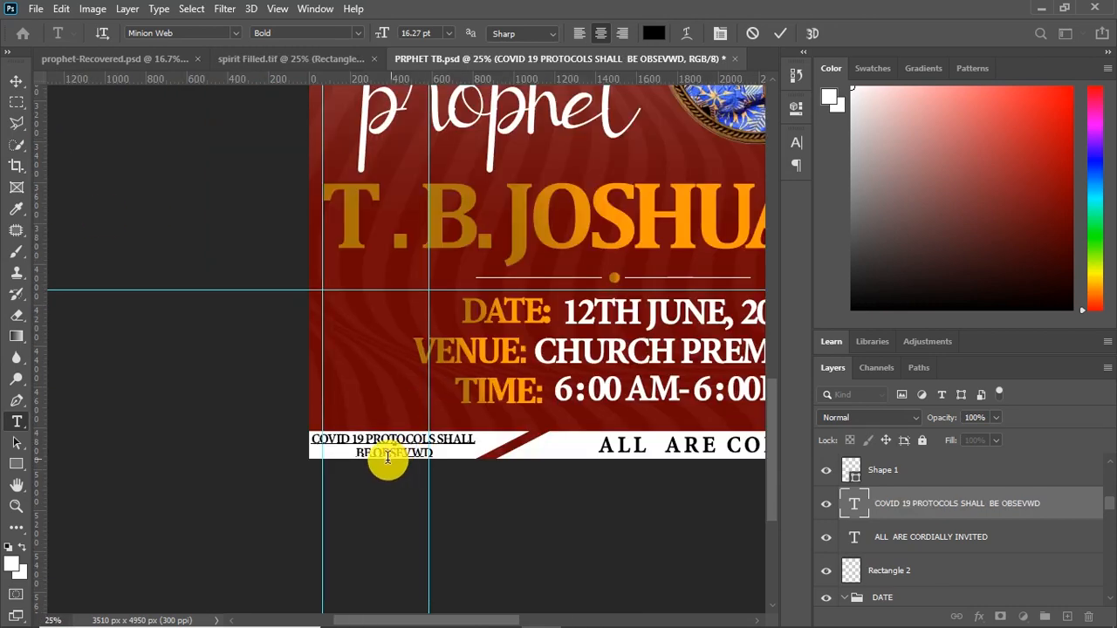
# Break the COVID text into two lines, "COVID 19 PROTOCOLS" above "SHALL BE OBSEVWD", at 16.27 pt
pyautogui.click(363, 450)
pyautogui.press('BackSpace')
pyautogui.click(402, 440)
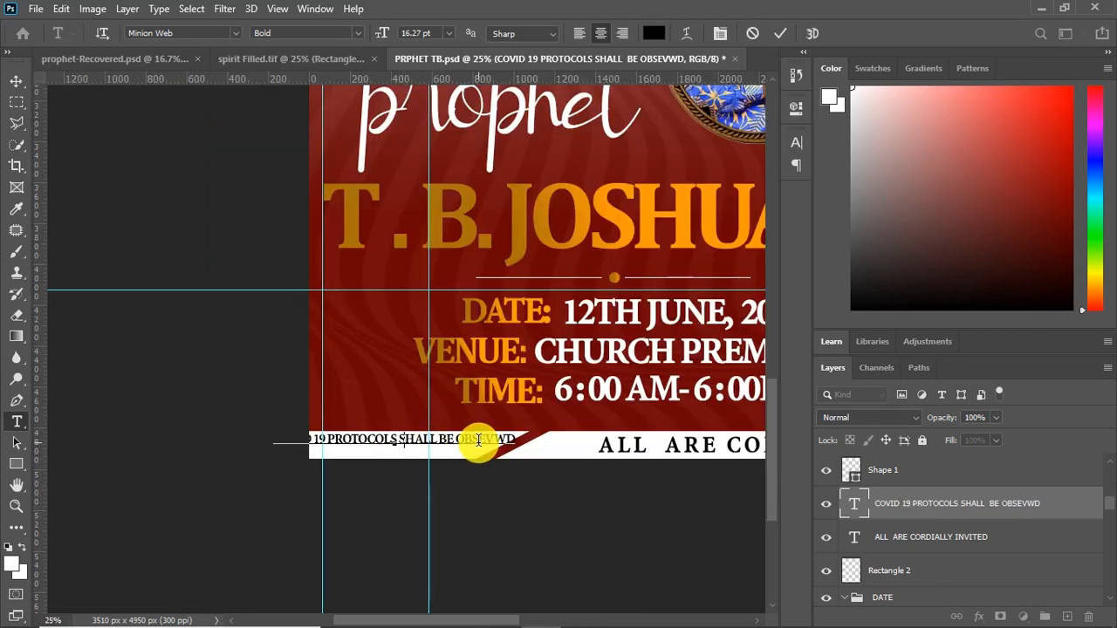
pyautogui.press('Return')
pyautogui.click(385, 442)
pyautogui.click(378, 454)
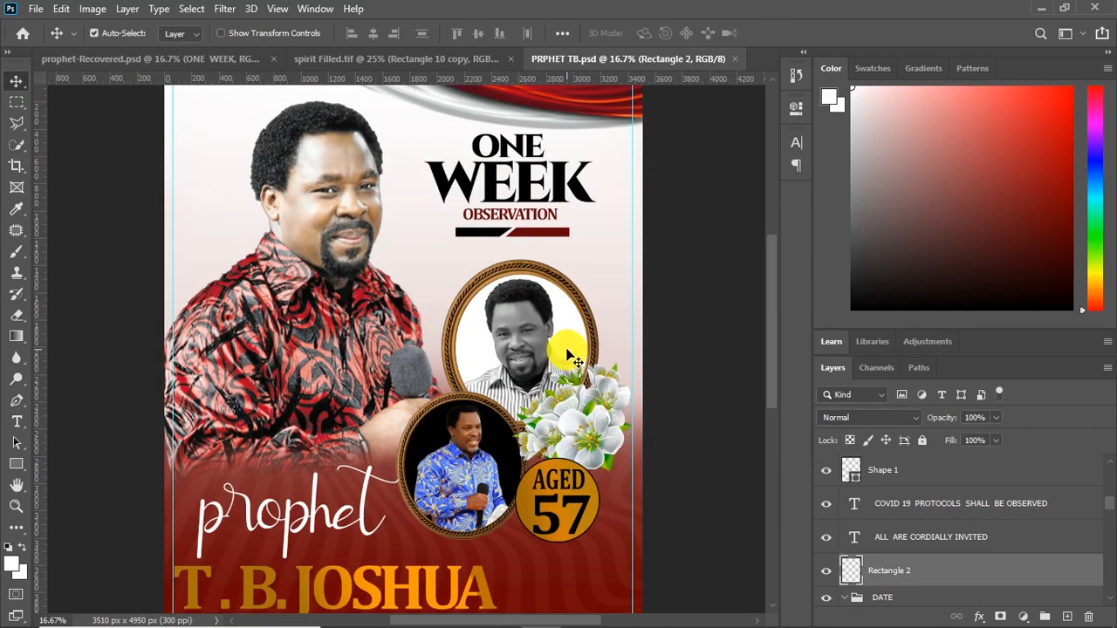
pyautogui.click(572, 356)
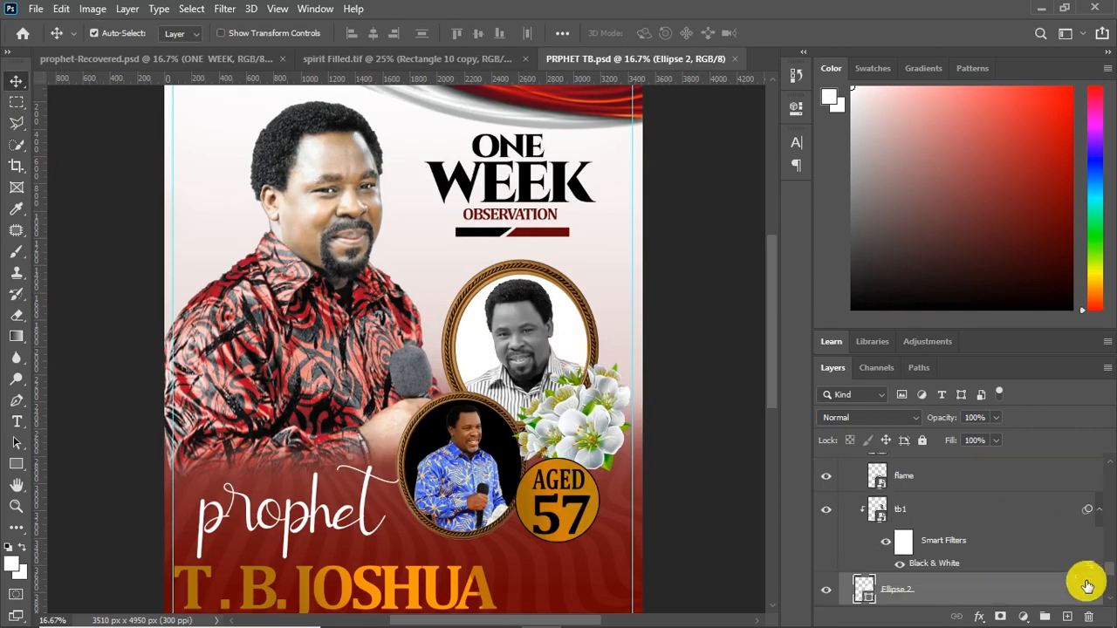
# Fill the ellipse behind the black-and-white portrait with black, 000000
pyautogui.scroll(-2, 907, 609)
pyautogui.doubleClick(873, 536)
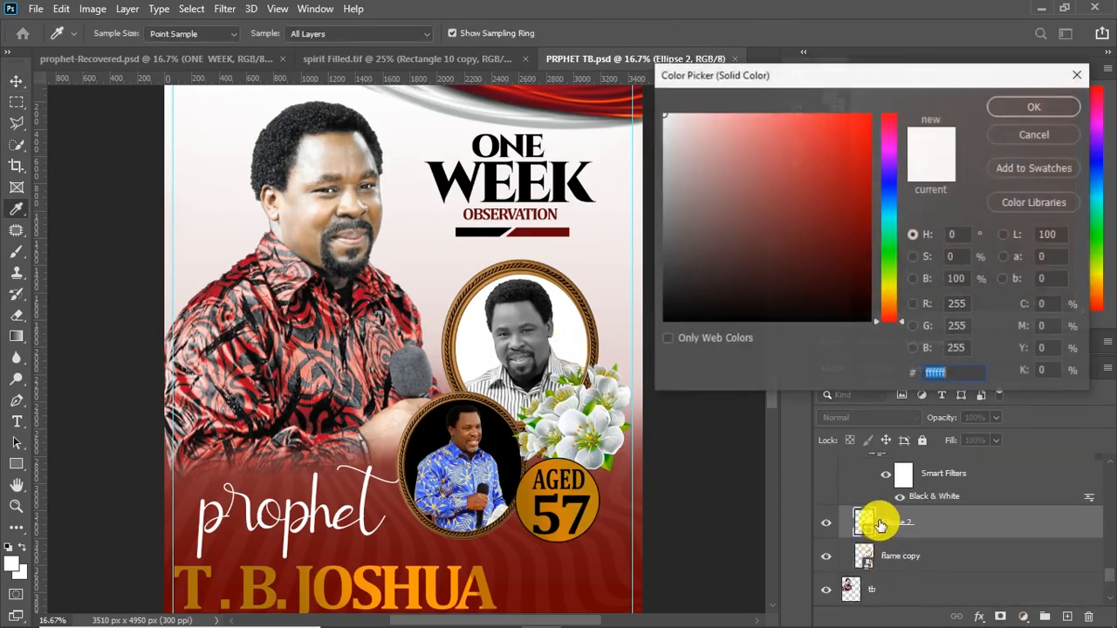
pyautogui.moveTo(805, 237); pyautogui.dragTo(871, 387)
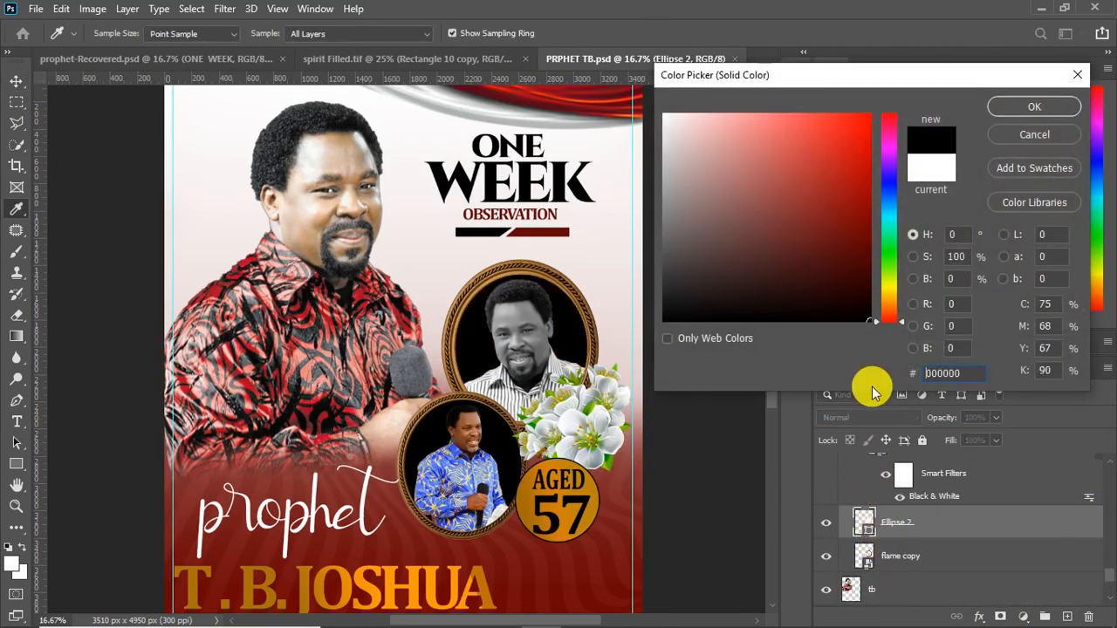
pyautogui.click(1057, 108)
# Fill the ellipse behind the small blue-shirt portrait with white, ffffff
pyautogui.click(504, 447)
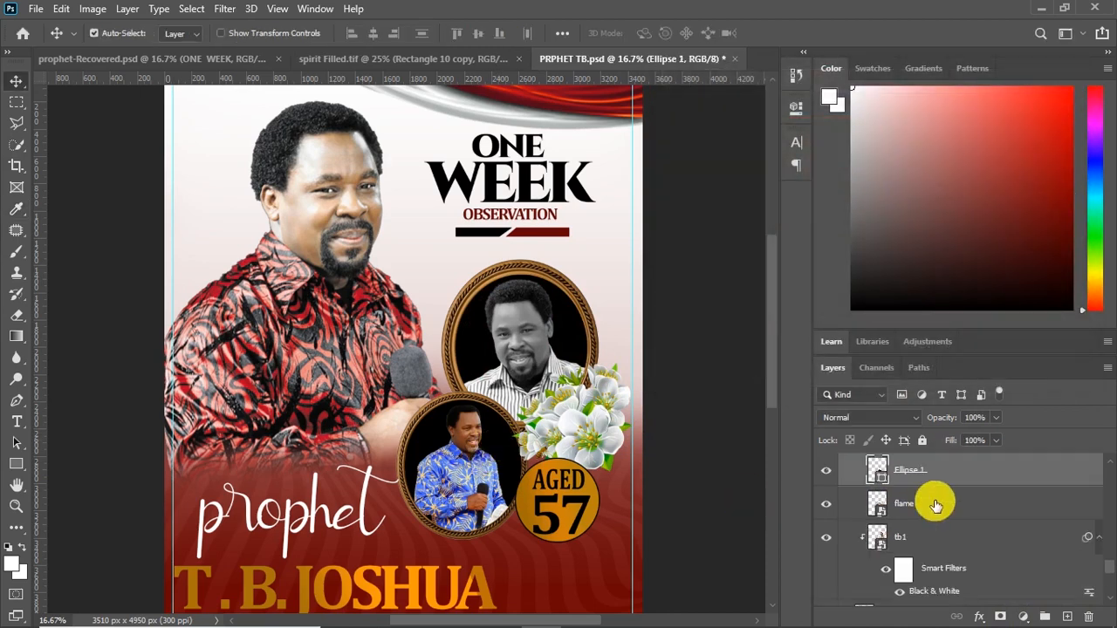
pyautogui.doubleClick(877, 472)
pyautogui.moveTo(753, 198); pyautogui.dragTo(554, 72)
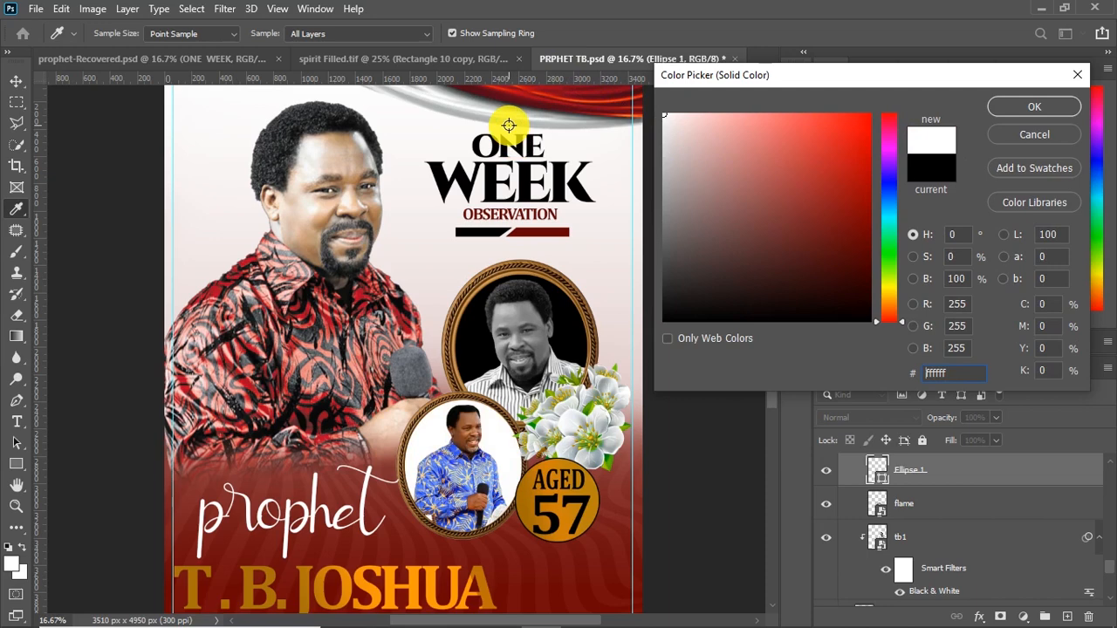
pyautogui.click(1027, 111)
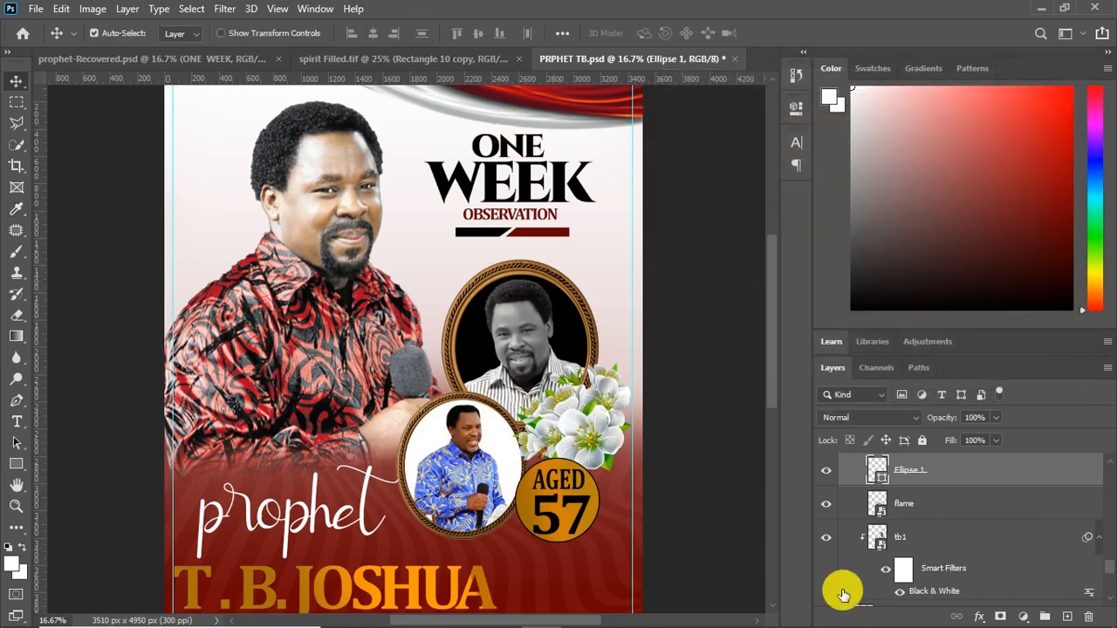
# Select the wavy pattern layer "flat,750x1000,075,f" above the gradient fill and lock it
pyautogui.scroll(-3, 777, 384)
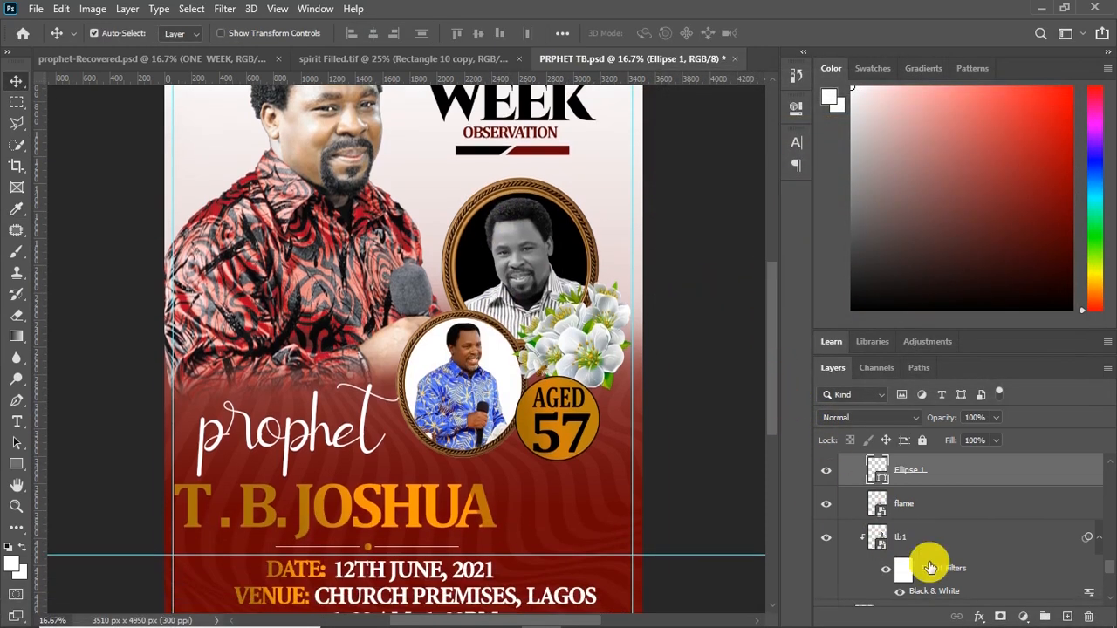
pyautogui.scroll(-5, 972, 553)
pyautogui.scroll(-1, 973, 556)
pyautogui.click(619, 512)
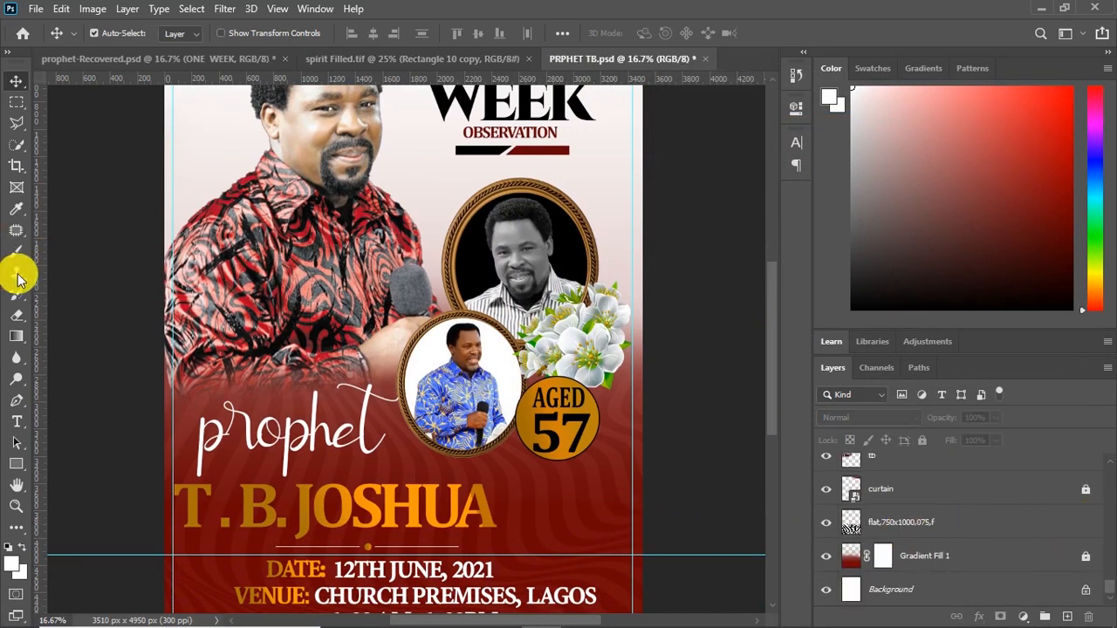
pyautogui.click(17, 315)
pyautogui.click(964, 522)
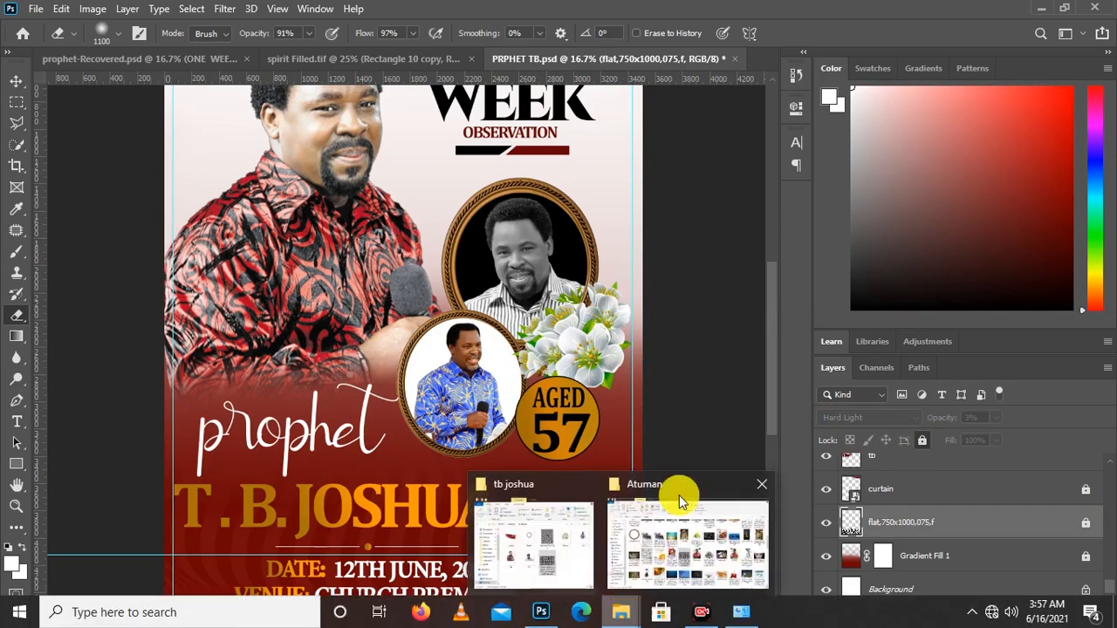
# Switch to File Explorer and bring the african-adinkra-pattern JPEG into the poster, accepting its Camera Raw settings
pyautogui.click(679, 495)
pyautogui.moveTo(746, 114); pyautogui.dragTo(885, 47)
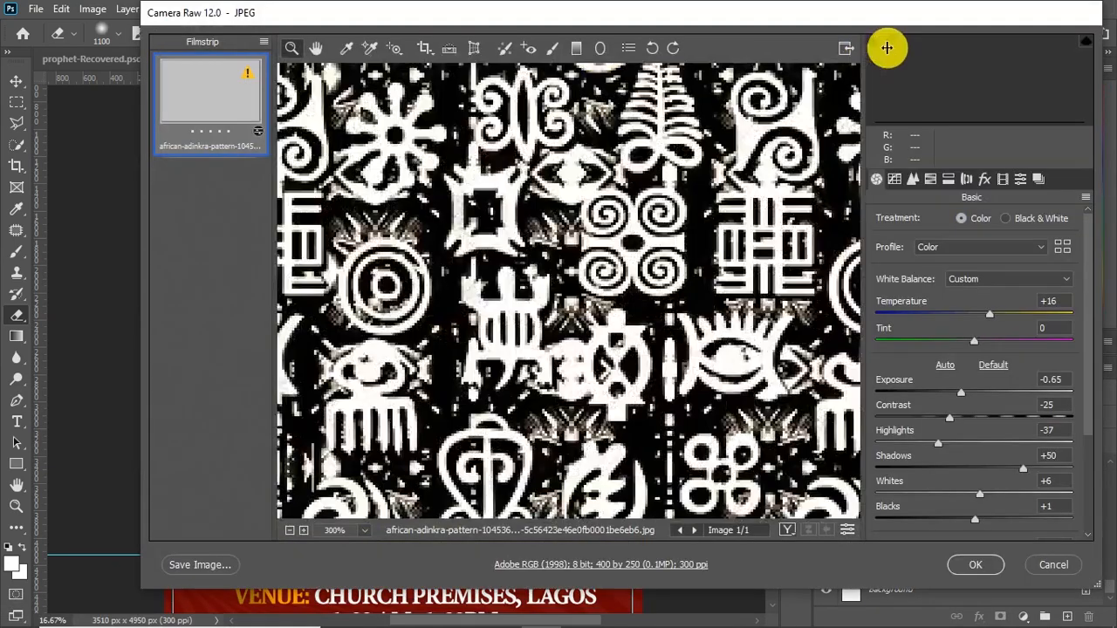
pyautogui.click(975, 564)
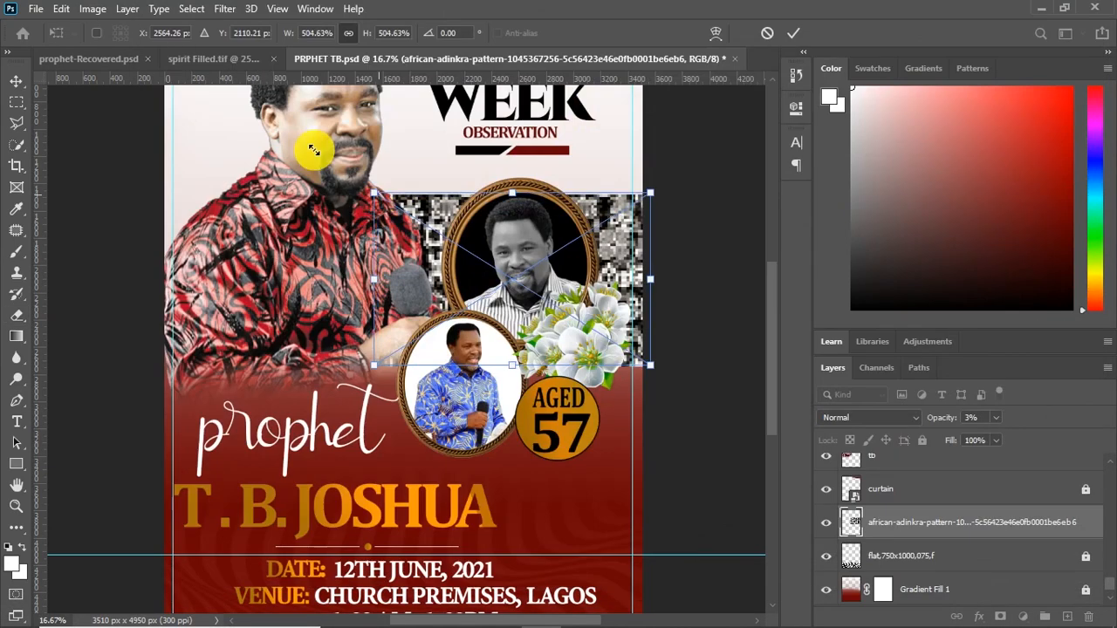
# Enlarge the adinkra pattern to cover the poster's upper background and lower its layer opacity to 9%
pyautogui.moveTo(379, 195); pyautogui.dragTo(267, 122)
pyautogui.moveTo(267, 165); pyautogui.dragTo(129, 69)
pyautogui.scroll(3, 124, 96)
pyautogui.moveTo(113, 203); pyautogui.dragTo(48, 163)
pyautogui.moveTo(651, 540); pyautogui.dragTo(676, 556)
pyautogui.press('Return')
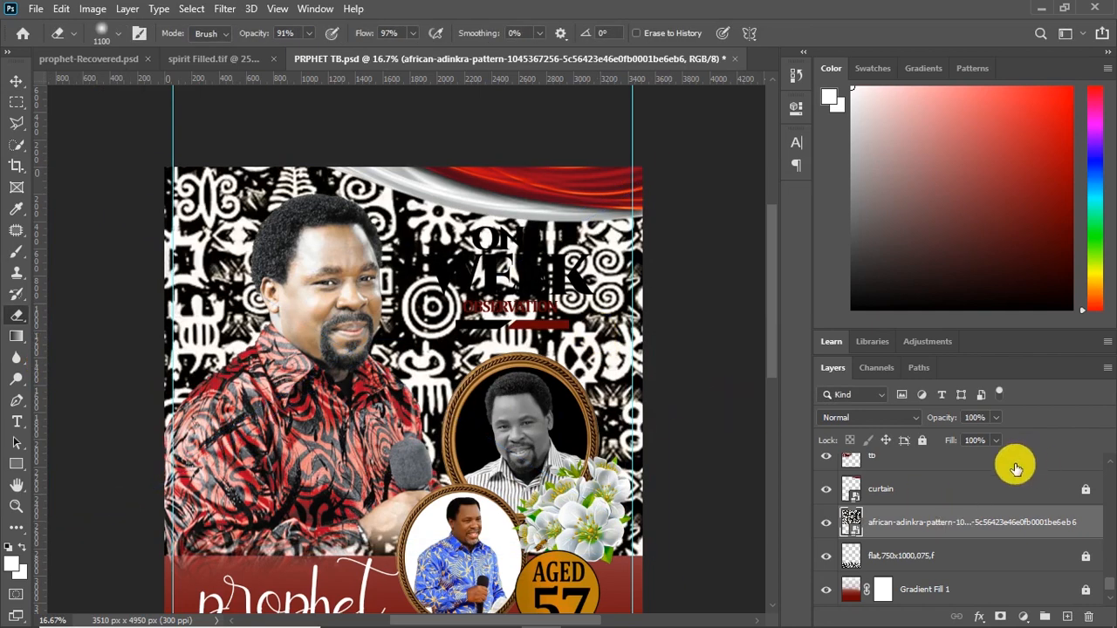
pyautogui.moveTo(992, 441); pyautogui.dragTo(929, 450)
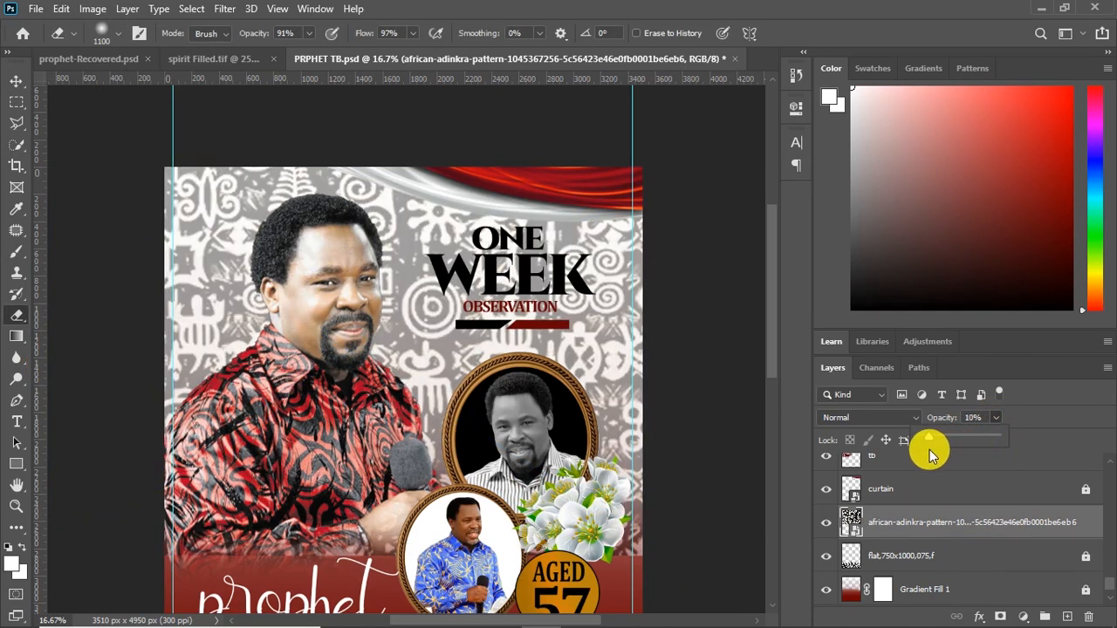
# Add a new layer above the adinkra pattern layer and choose a soft 1100 px brush tip with 0% hardness
pyautogui.keyDown('ctrl'); pyautogui.click(1067, 618); pyautogui.keyUp('ctrl')
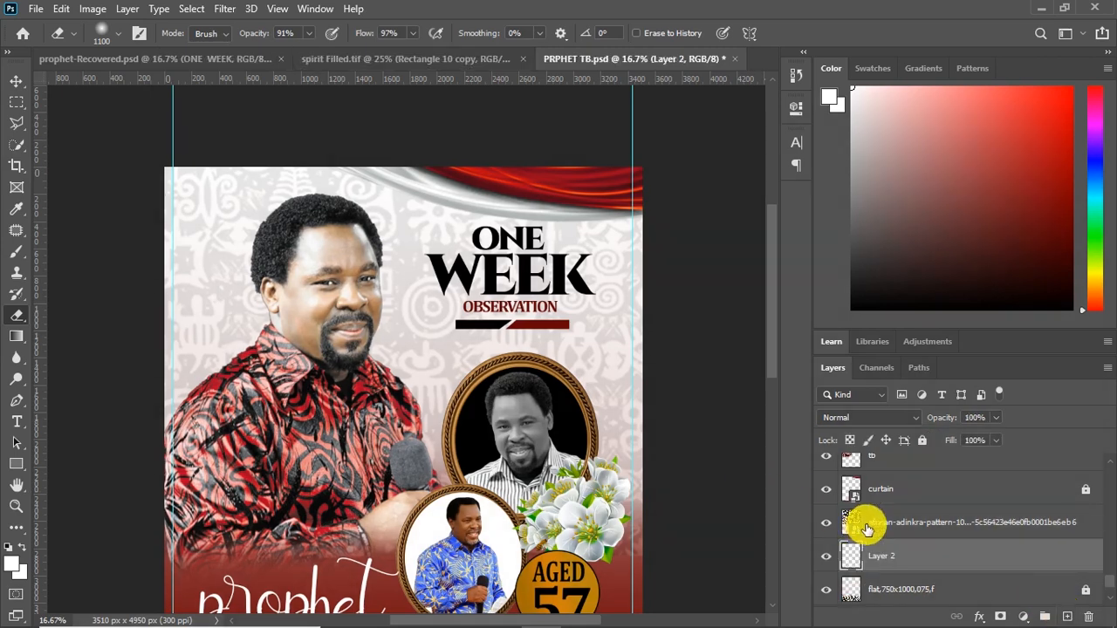
pyautogui.moveTo(895, 555); pyautogui.dragTo(890, 512)
pyautogui.click(17, 253)
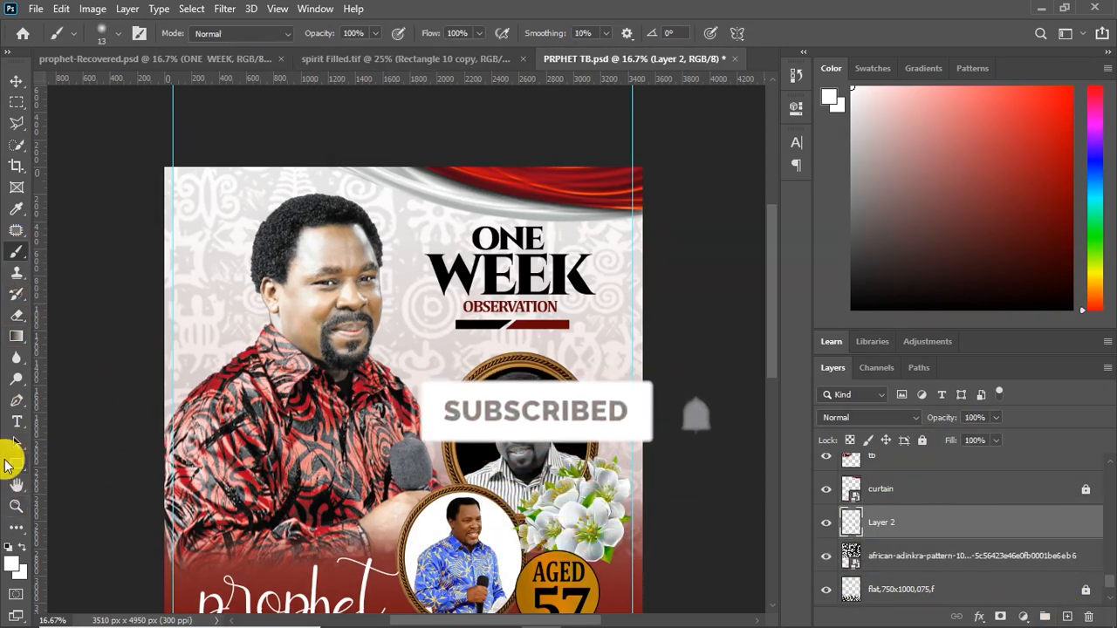
pyautogui.click(114, 32)
pyautogui.click(42, 160)
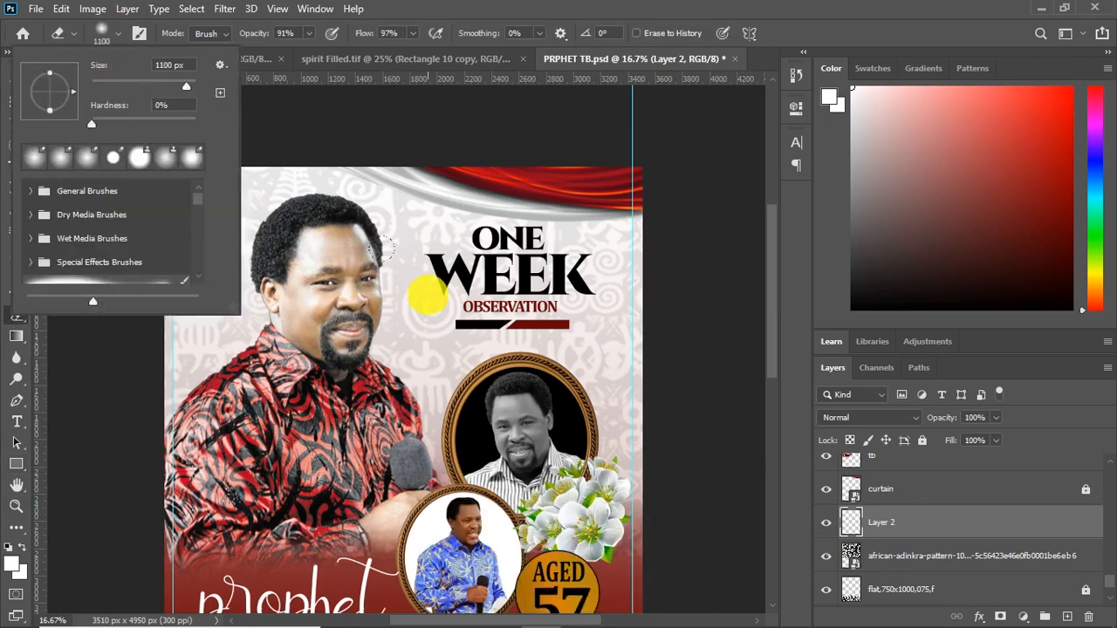
# Set the foreground color to the light blue 6a85f4
pyautogui.click(11, 565)
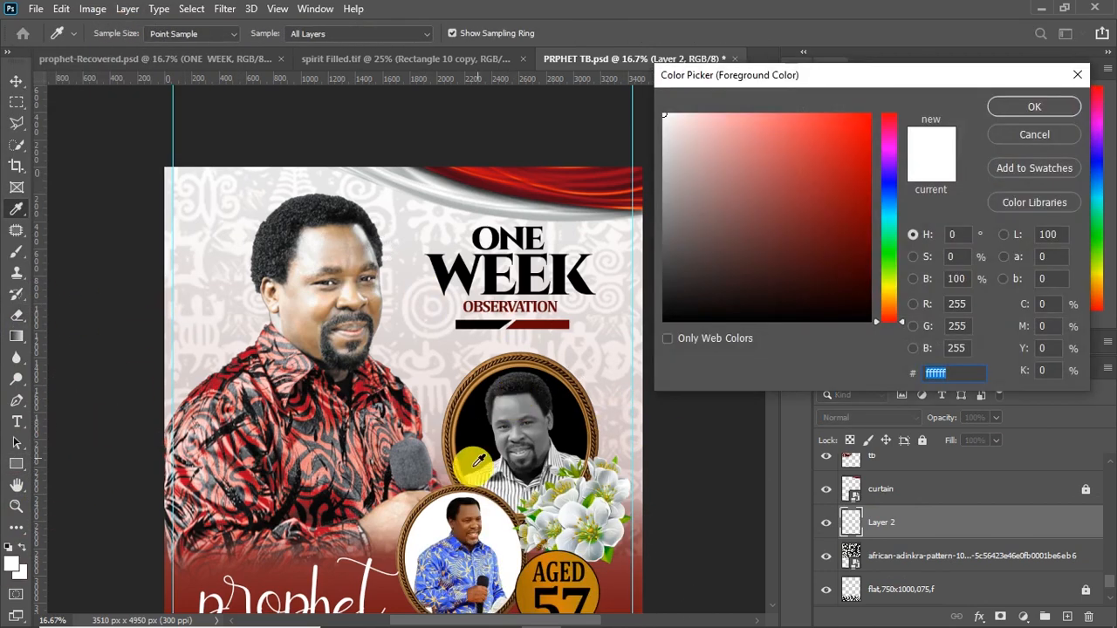
pyautogui.click(460, 541)
pyautogui.moveTo(785, 137); pyautogui.dragTo(780, 122)
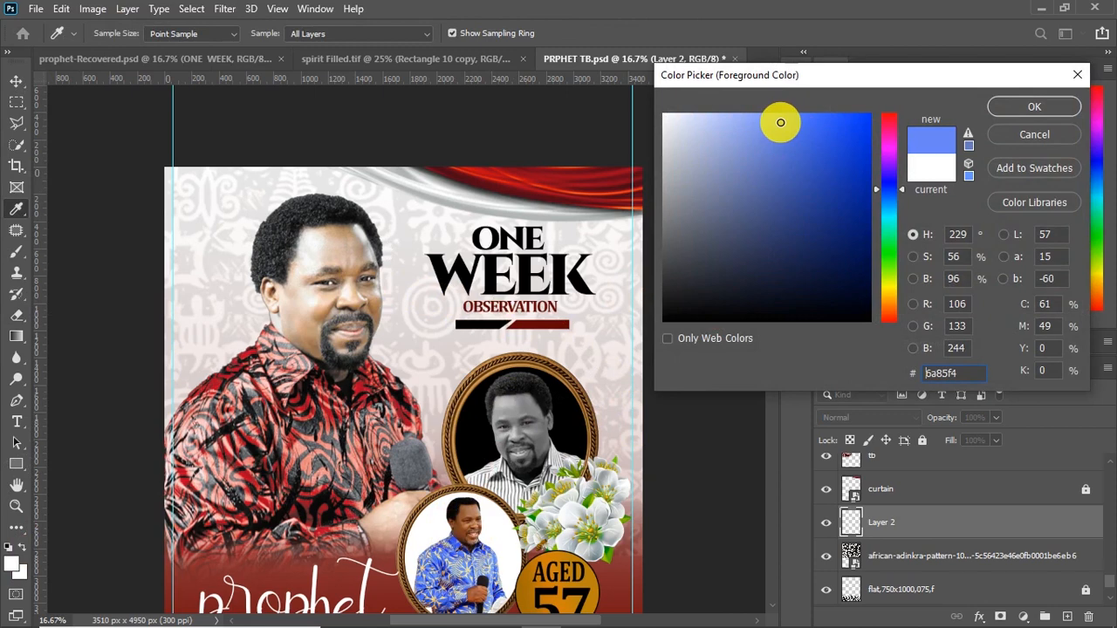
pyautogui.click(1003, 105)
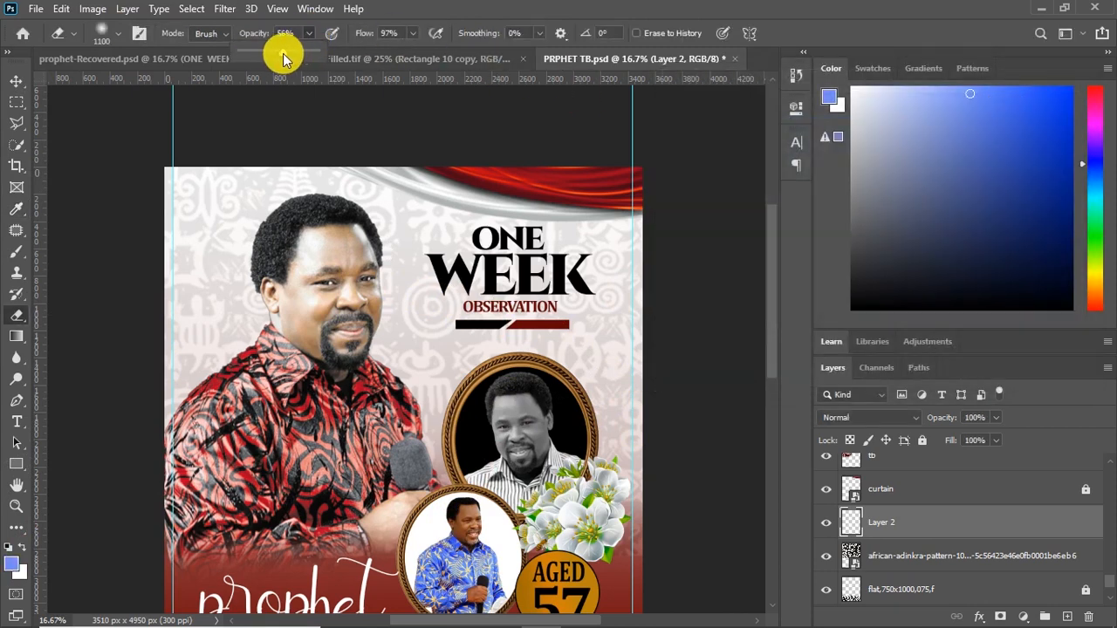
# Set the eraser to 51% opacity and 70% flow, and stroke across the new layer over the poster's top area
pyautogui.click(412, 34)
pyautogui.moveTo(408, 53); pyautogui.dragTo(392, 52)
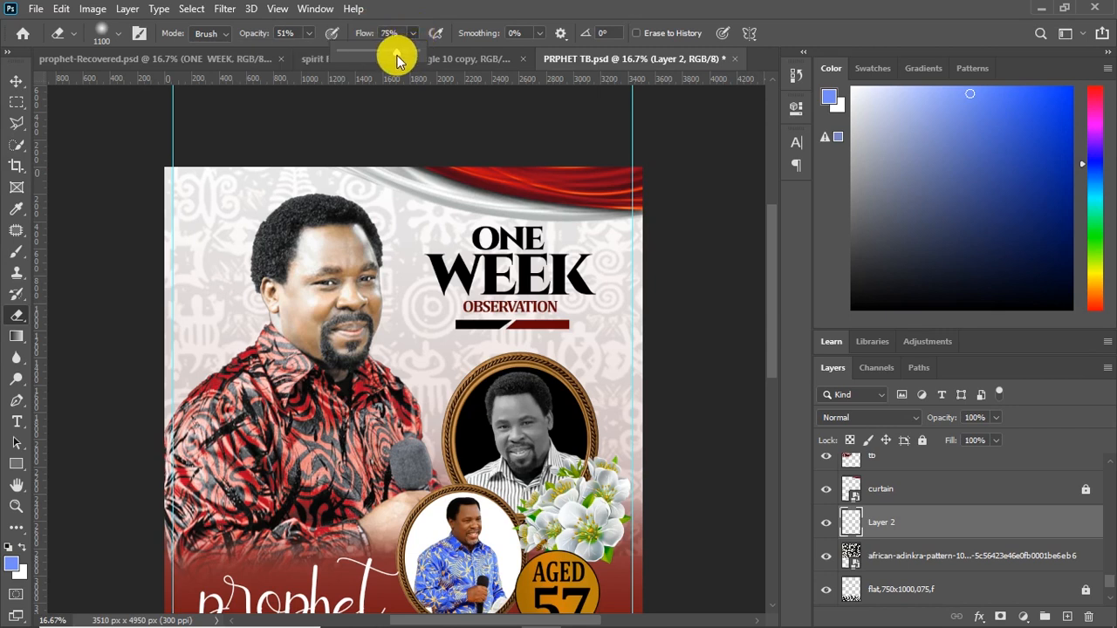
pyautogui.moveTo(220, 213); pyautogui.dragTo(397, 221)
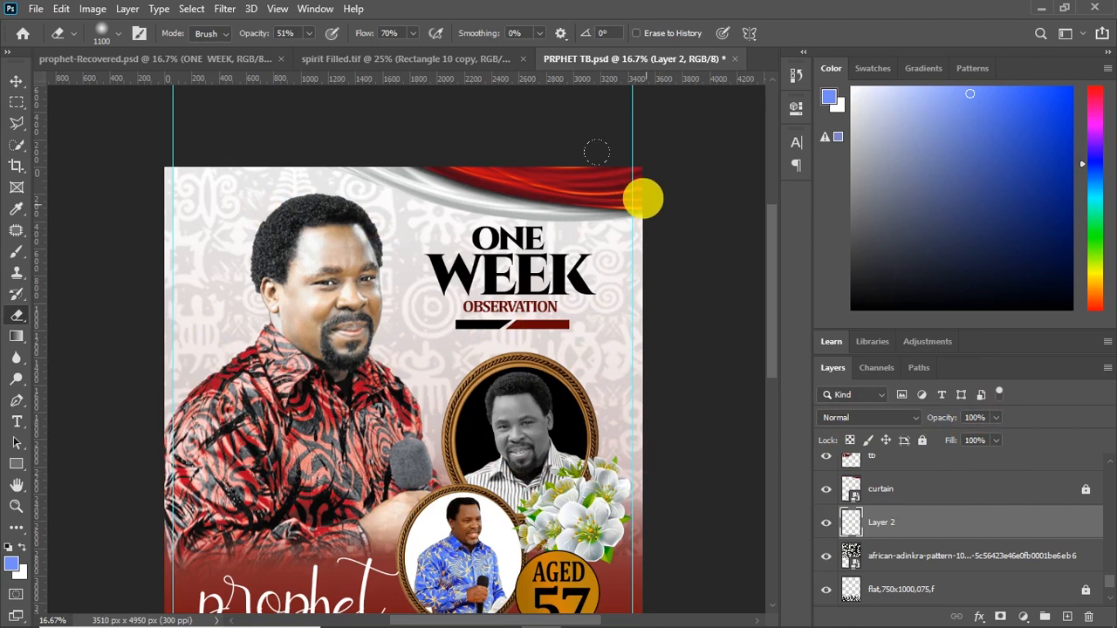
pyautogui.click(13, 82)
# Reduce the adinkra pattern layer's opacity to 7%
pyautogui.moveTo(768, 307)
pyautogui.mouseDown()
pyautogui.moveTo(768, 379)
pyautogui.moveTo(768, 308)
pyautogui.moveTo(766, 322)
pyautogui.mouseUp()
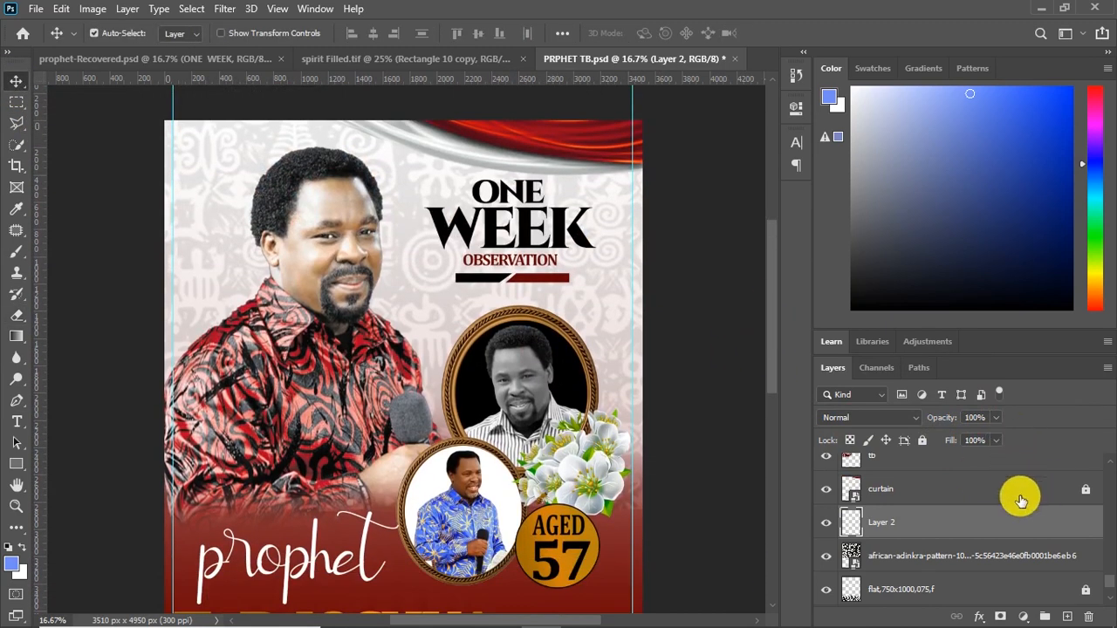
pyautogui.click(910, 557)
pyautogui.moveTo(992, 440); pyautogui.dragTo(999, 441)
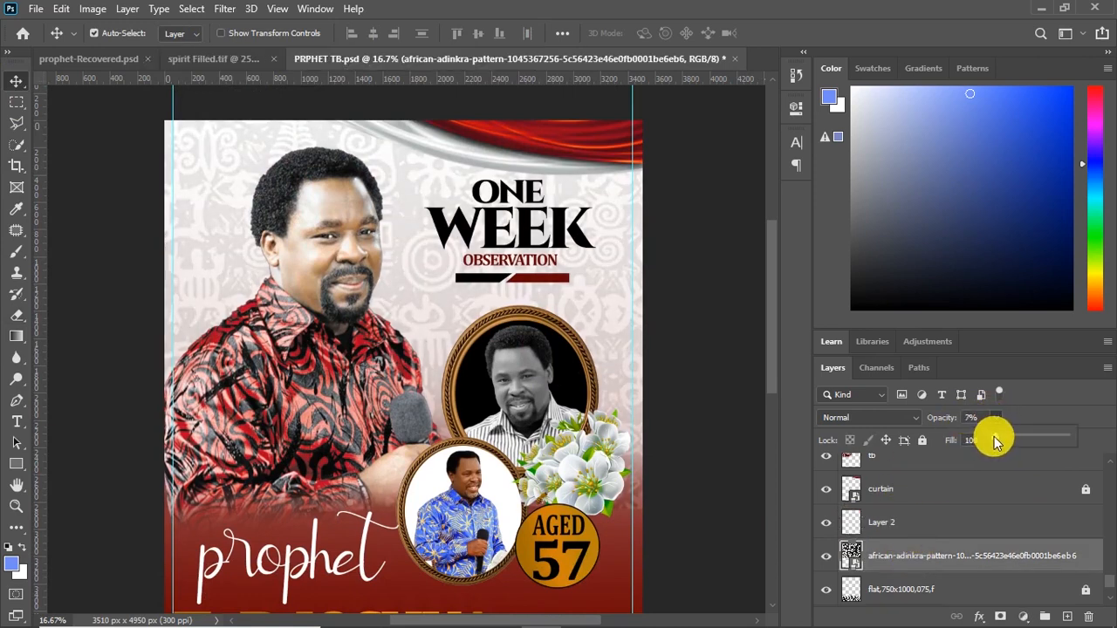
pyautogui.click(22, 82)
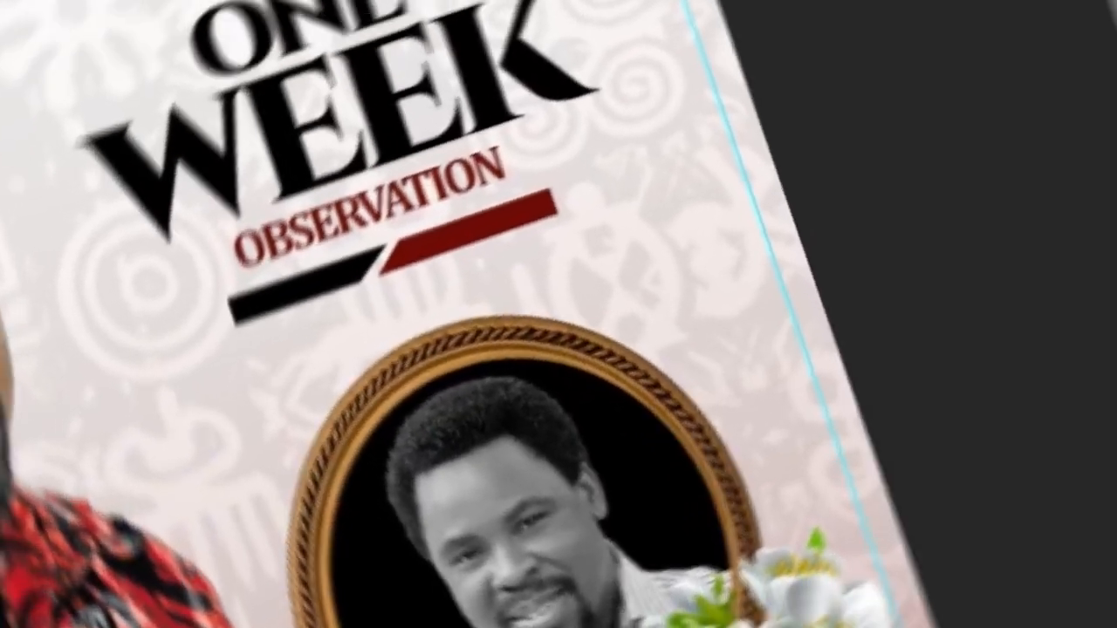